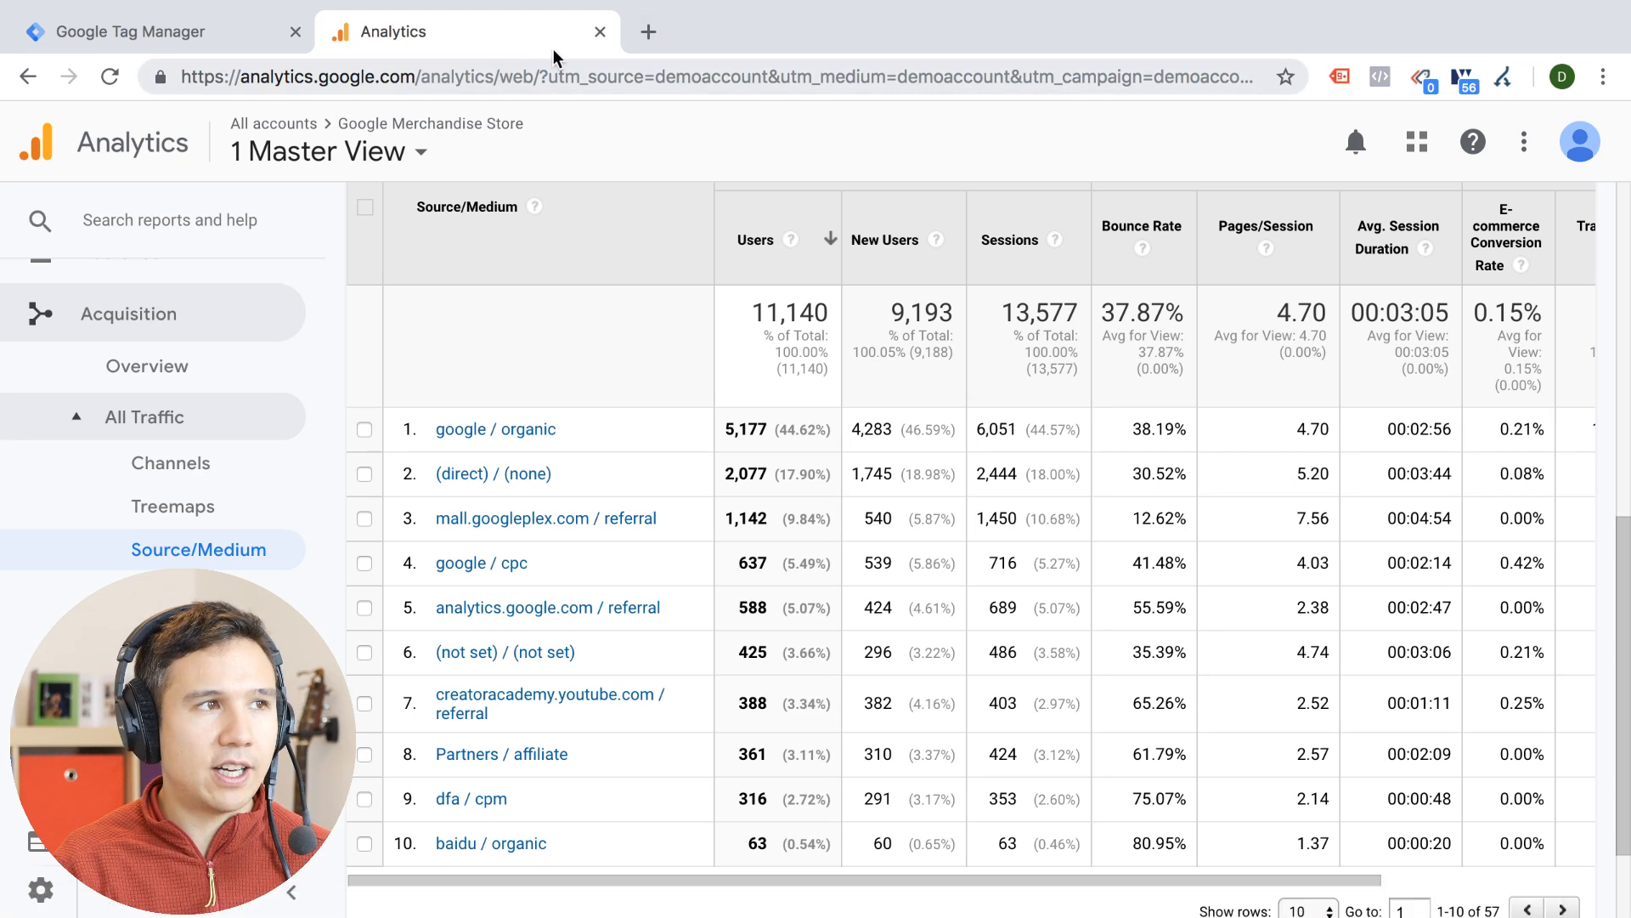
Try to load demoshop.com in a new browser tab
click(648, 31)
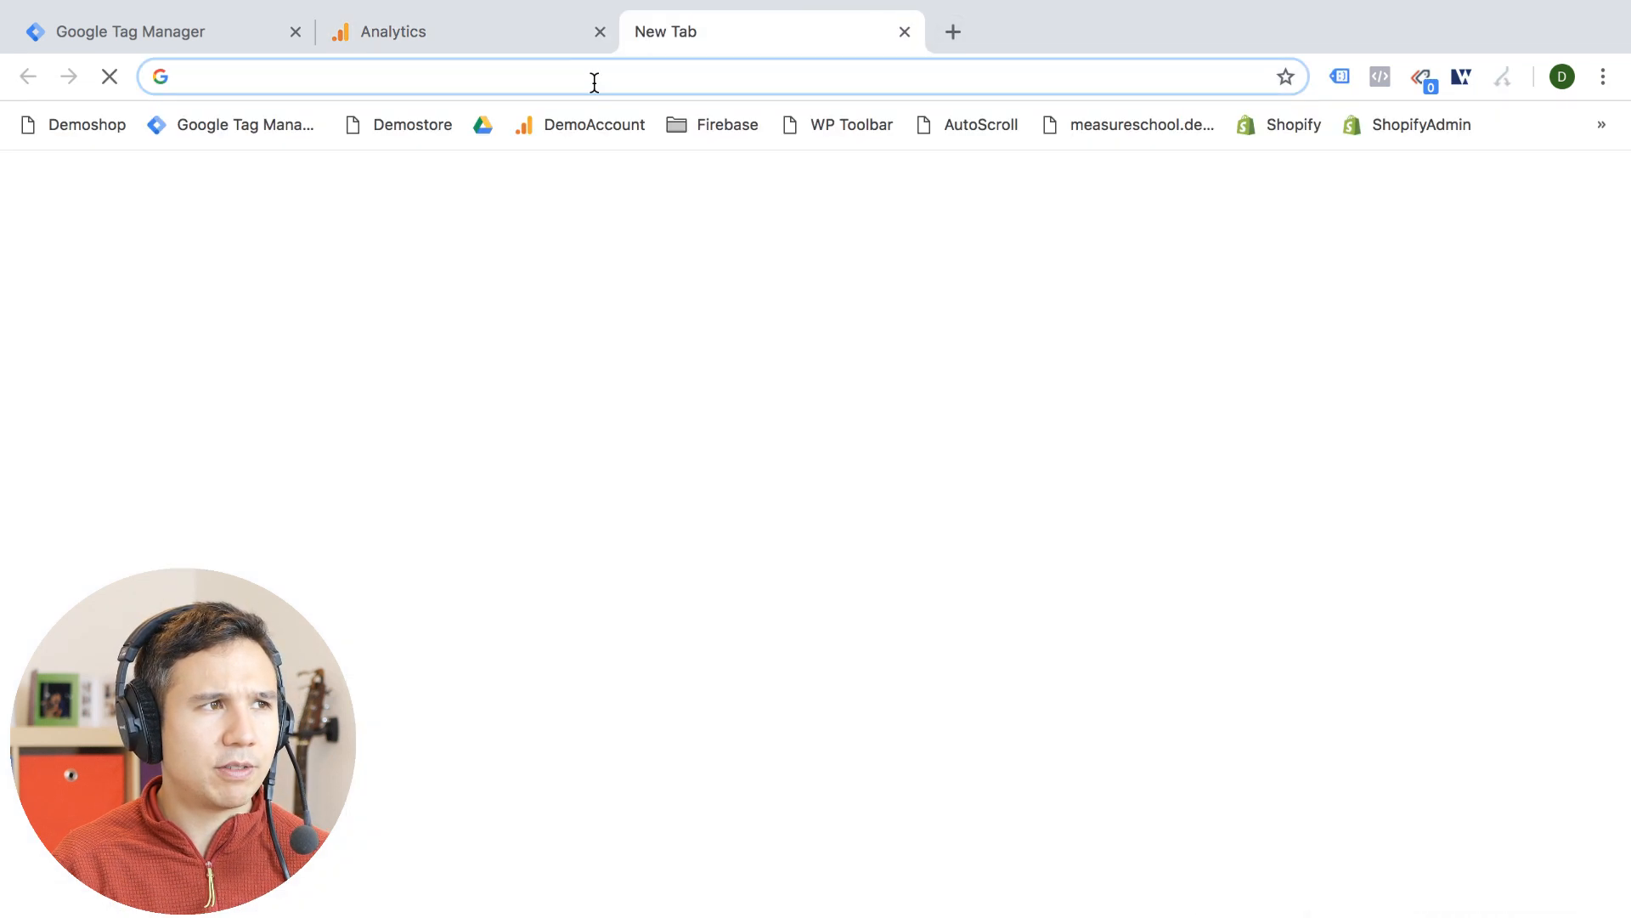
text(demoshop.com)
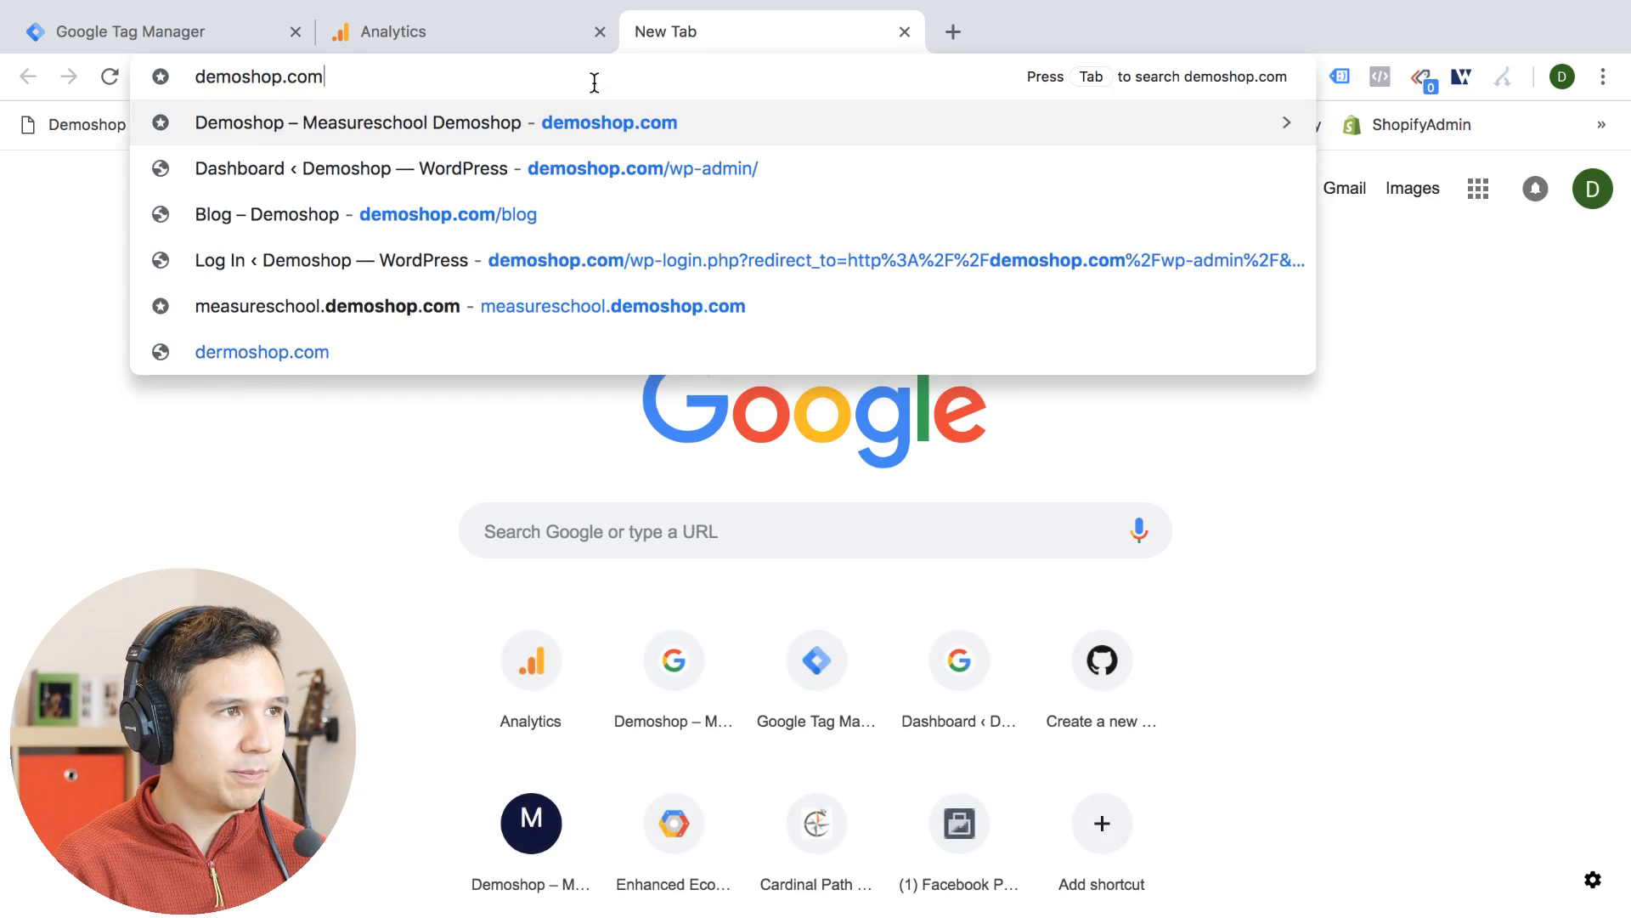
key(Return)
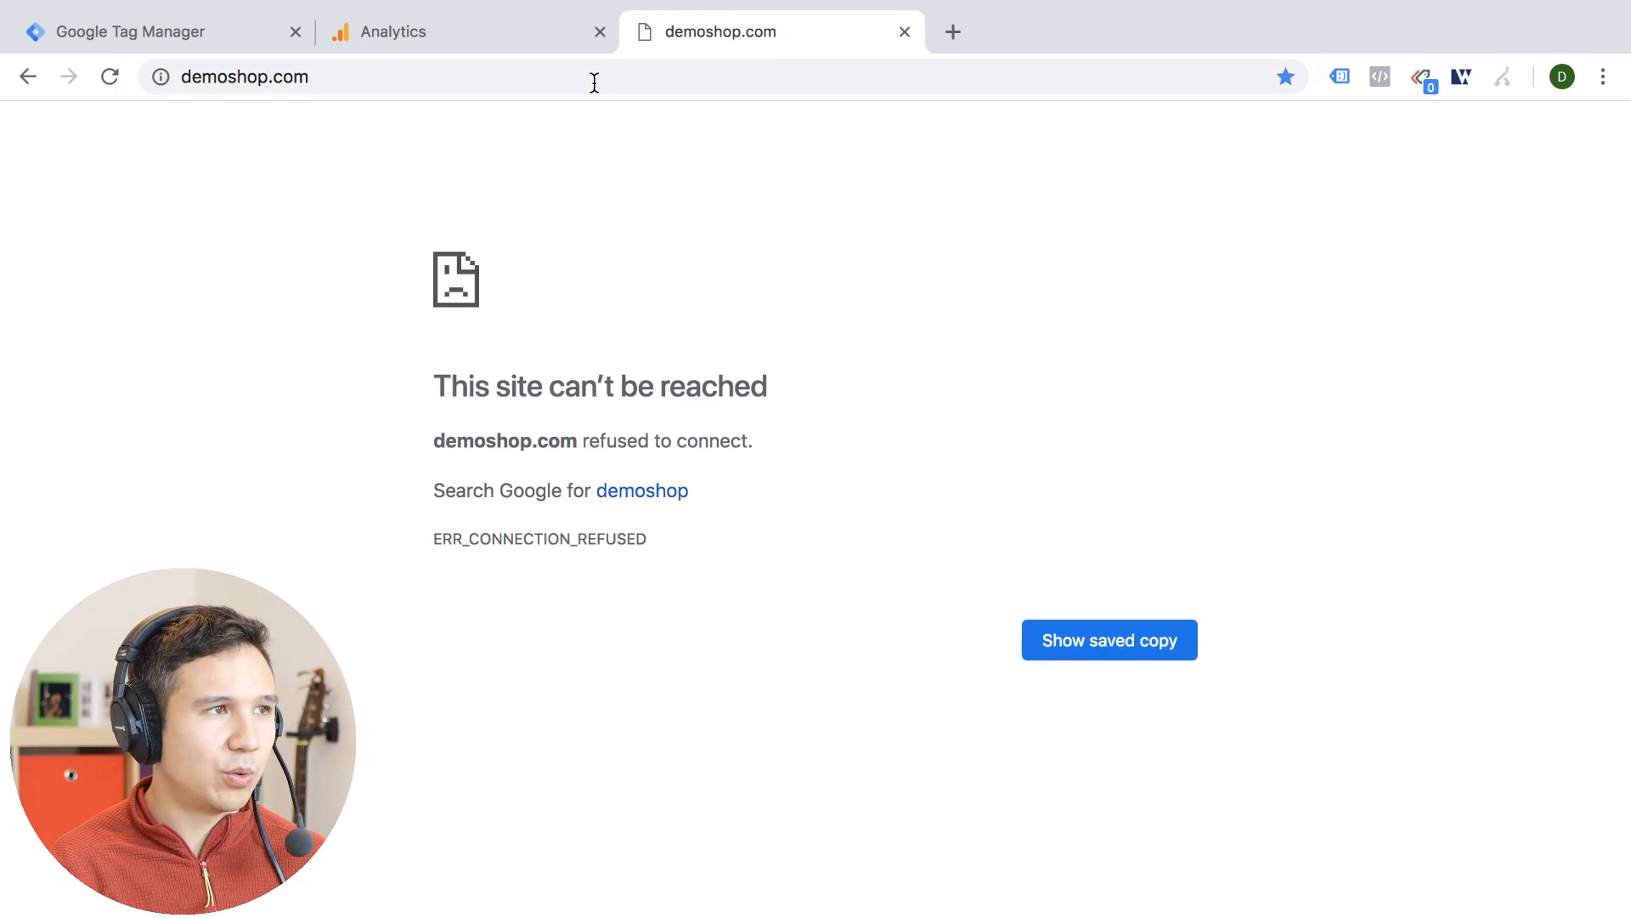
Load demoshop.measureschool.com in the current tab instead
click(595, 82)
text(demo)
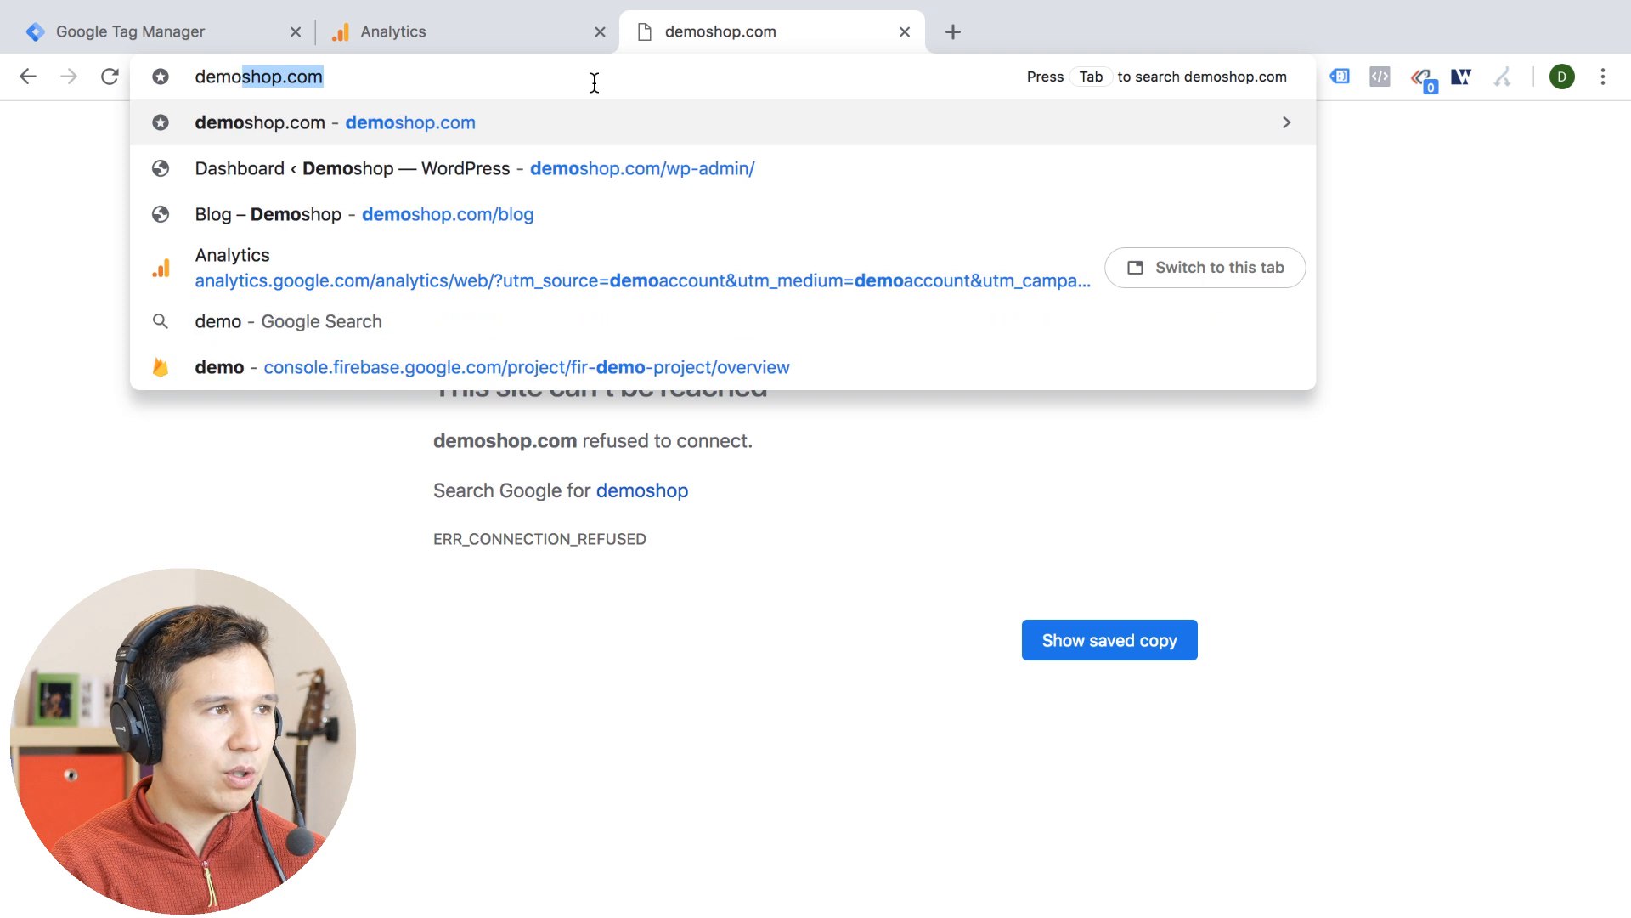
text(shop)
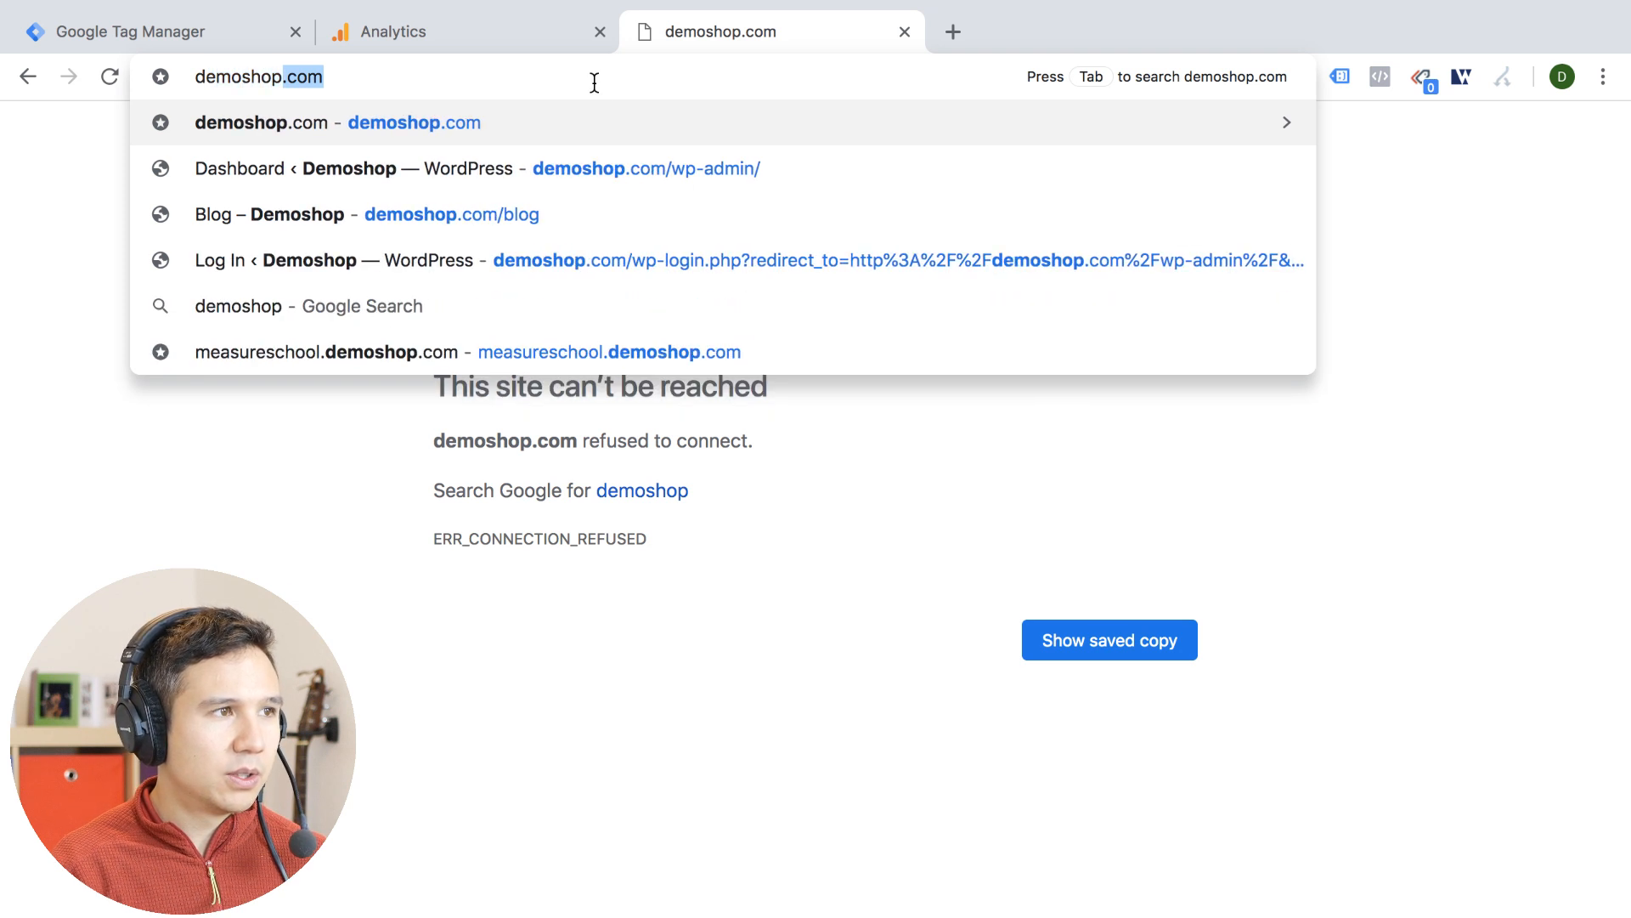
text(.measureschool.com)
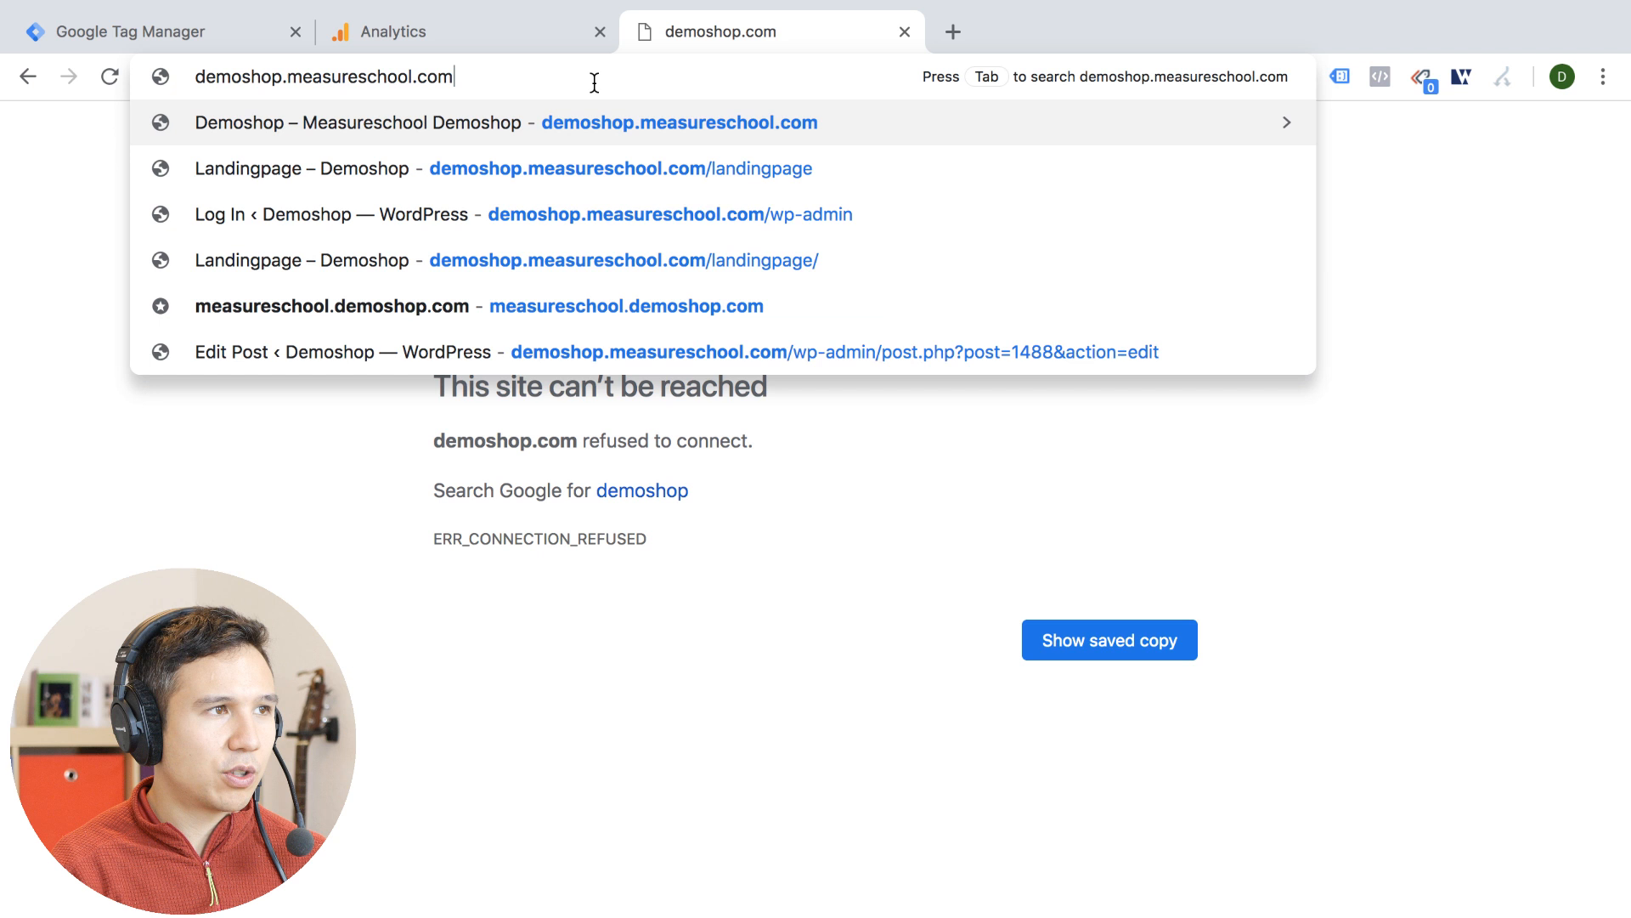
key(Return)
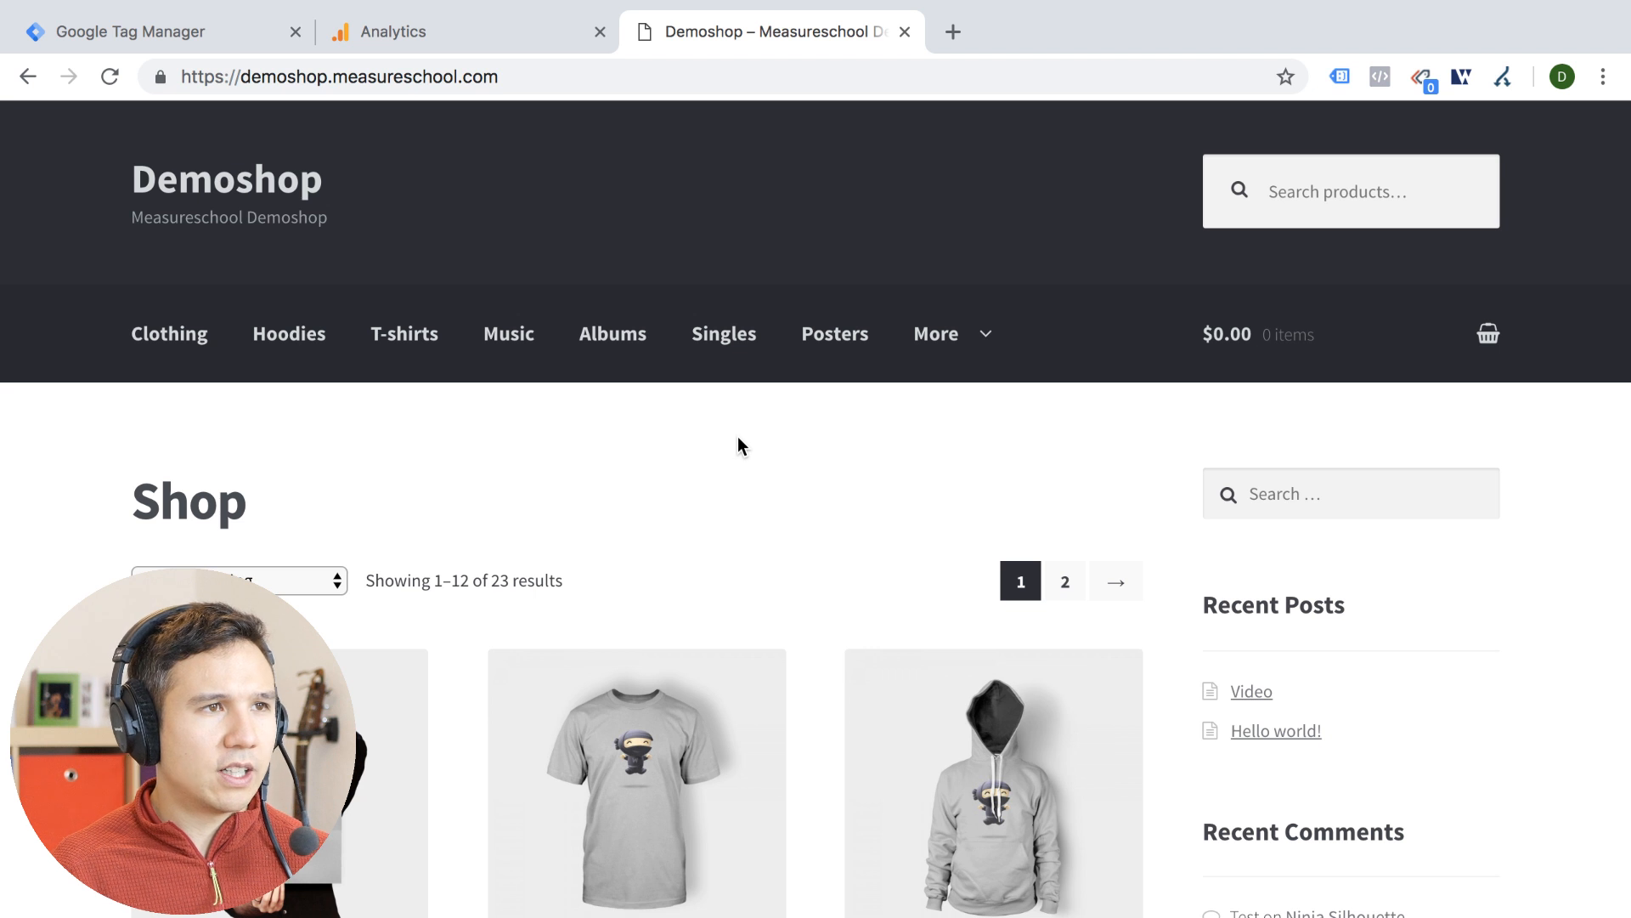
Append the tracking parameters ?utm_source=test&utm_medium=test&utm_campaign=test to the demo shop's address without loading it, and highlight the parameter part
mouse_move(997, 319)
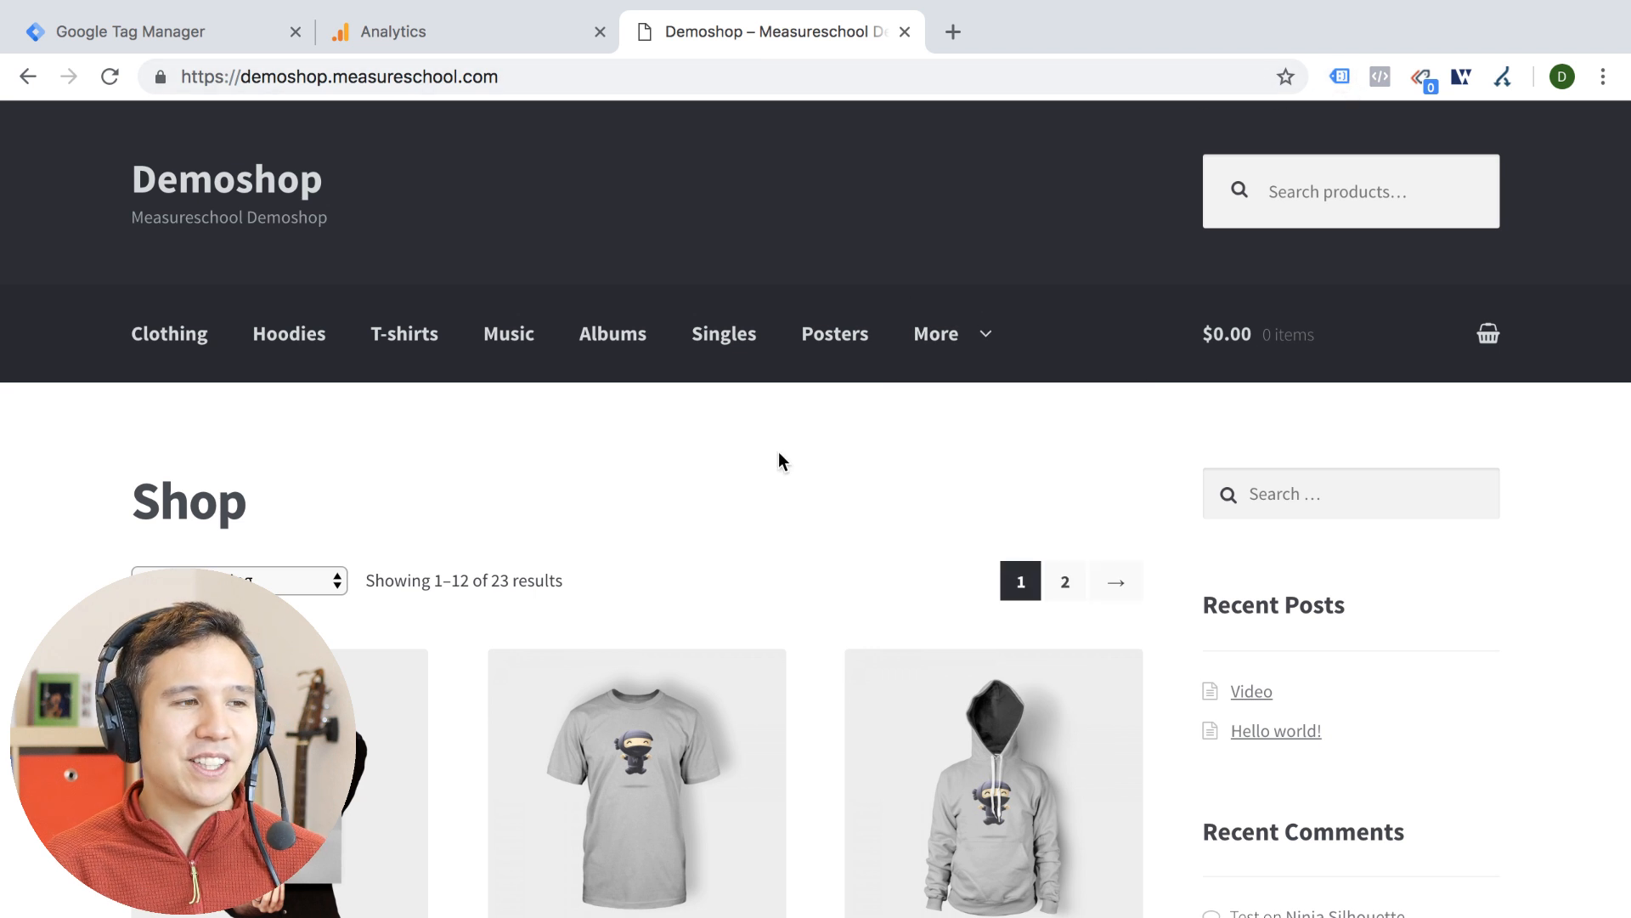
click(612, 68)
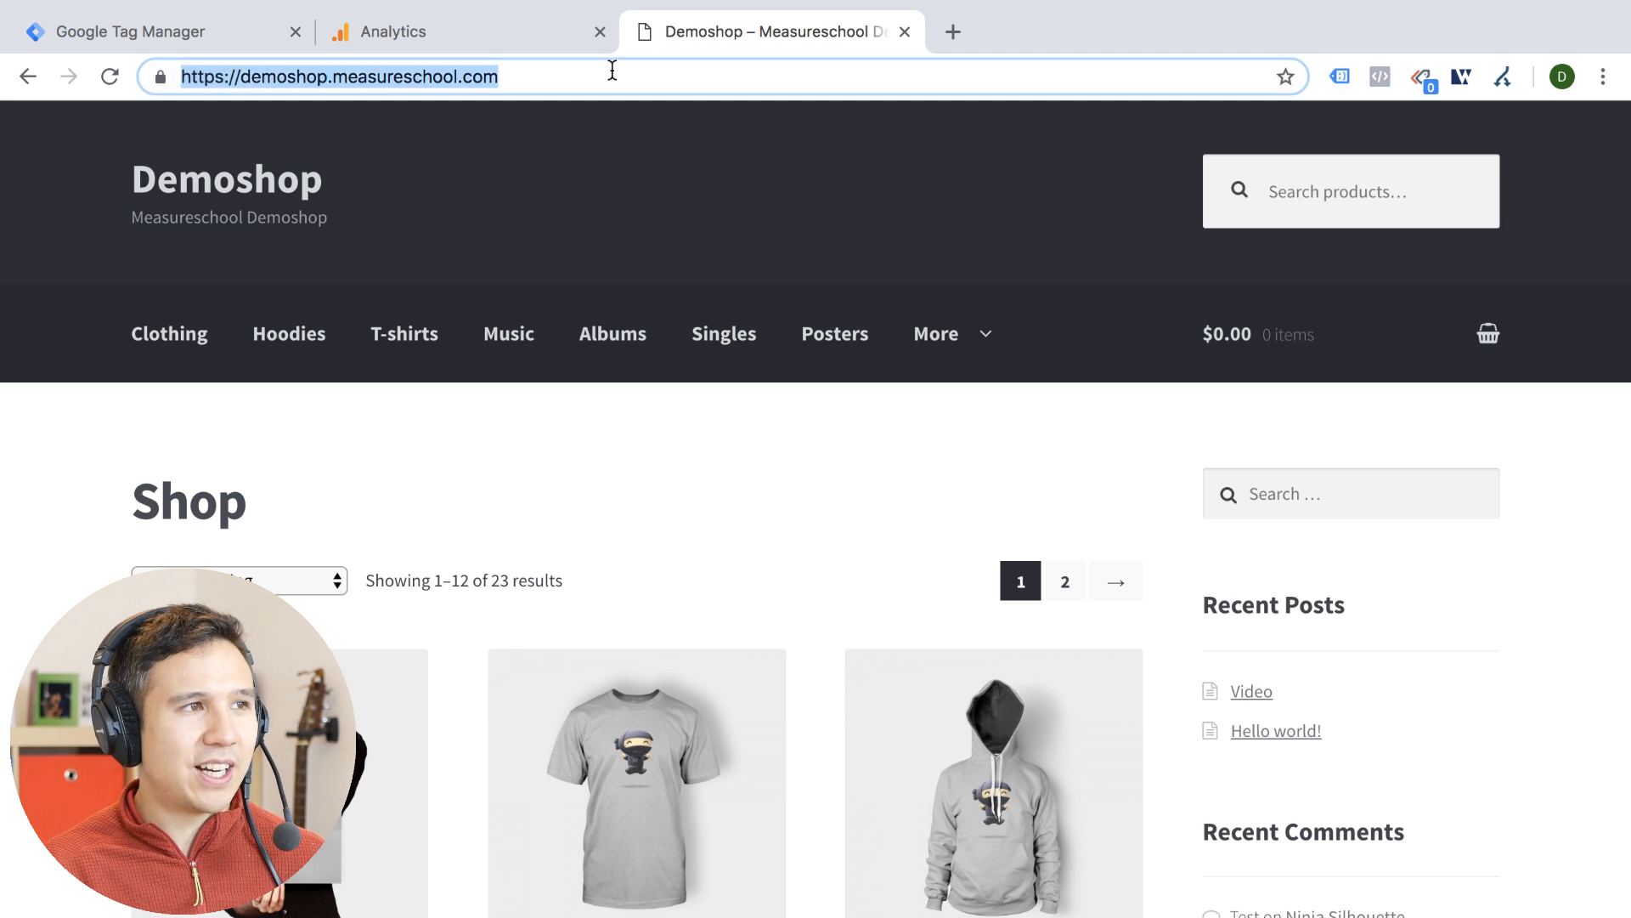
click(660, 68)
text(?.utm)
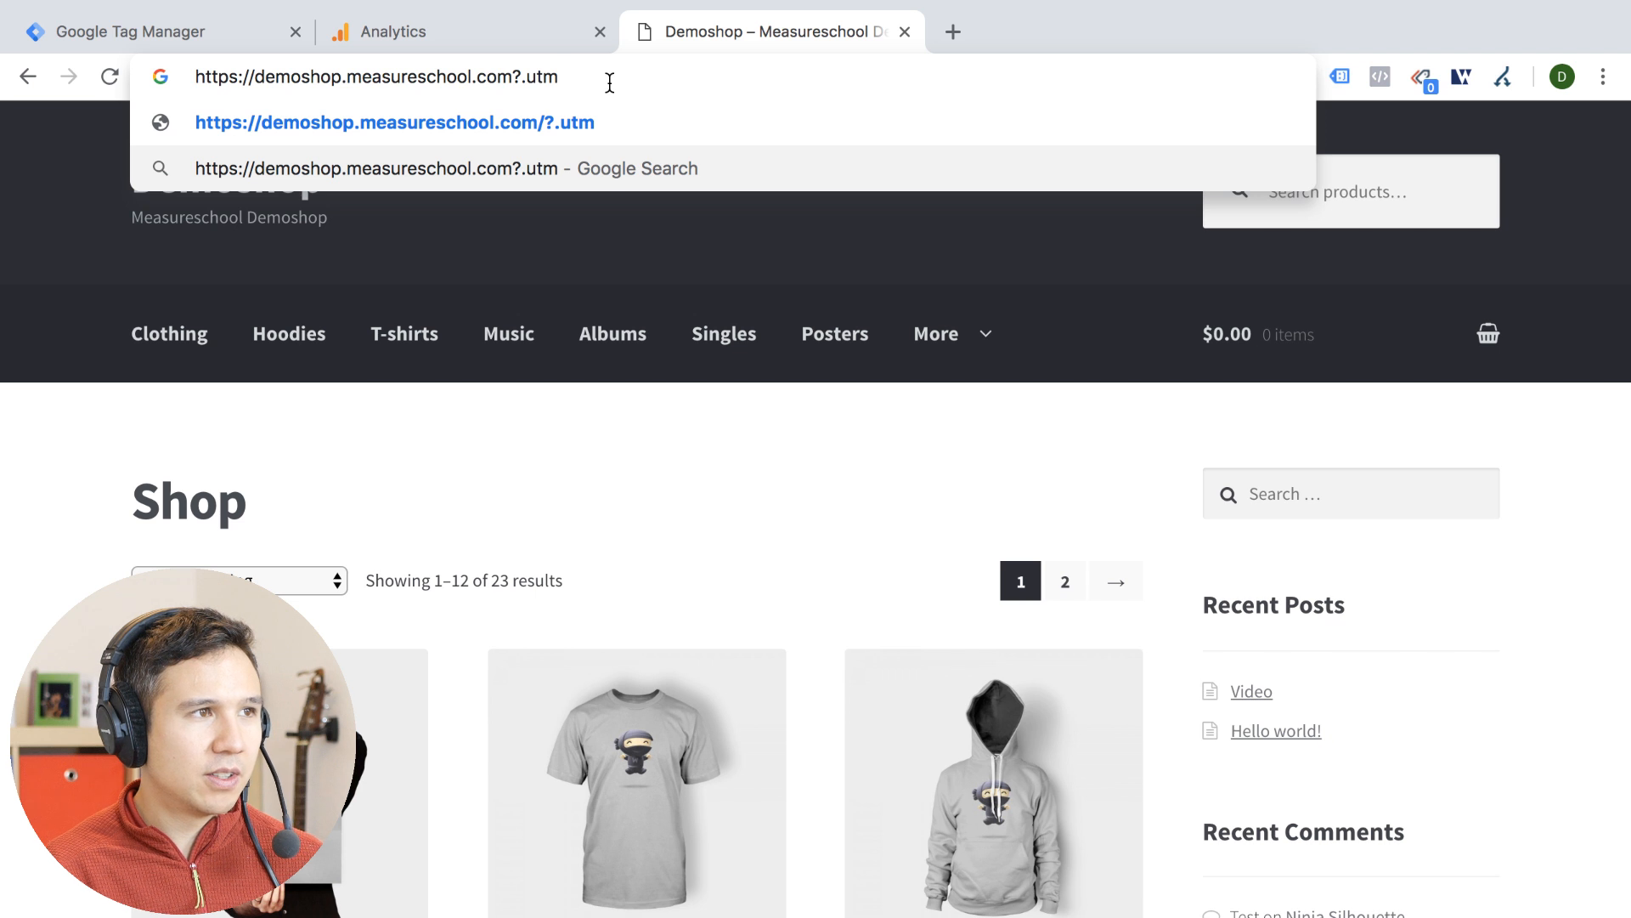
key(BackSpace)
key(BackSpace)
key(BackSpace)
key(BackSpace)
text(.ut)
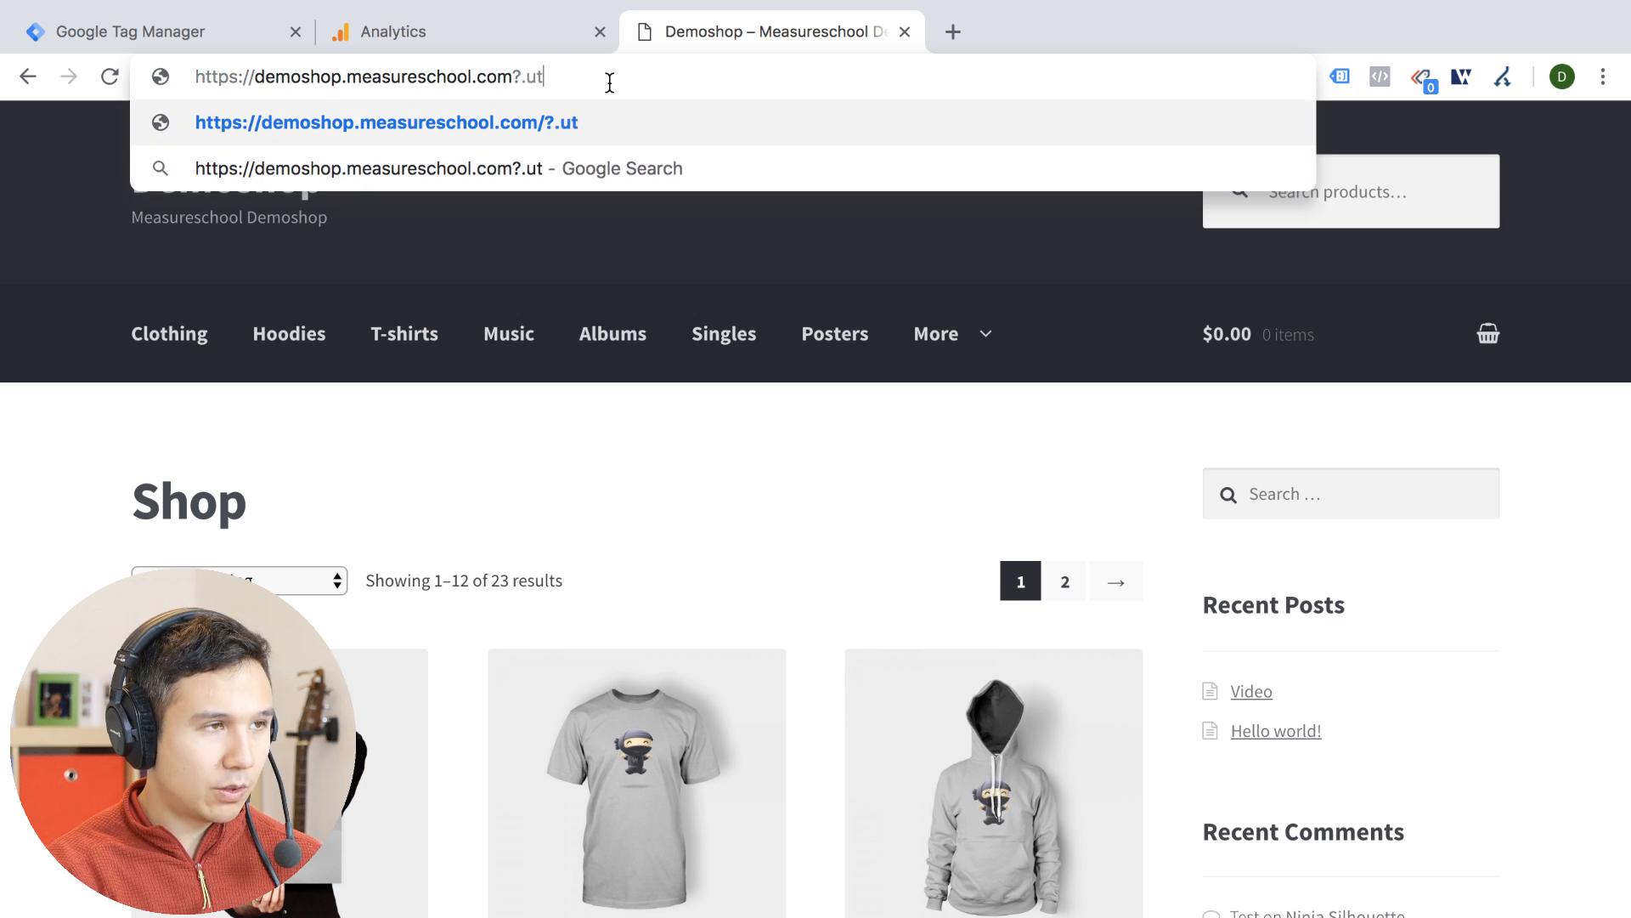
text(mtest&utm_medium=test&utm_campaign=test)
click(521, 76)
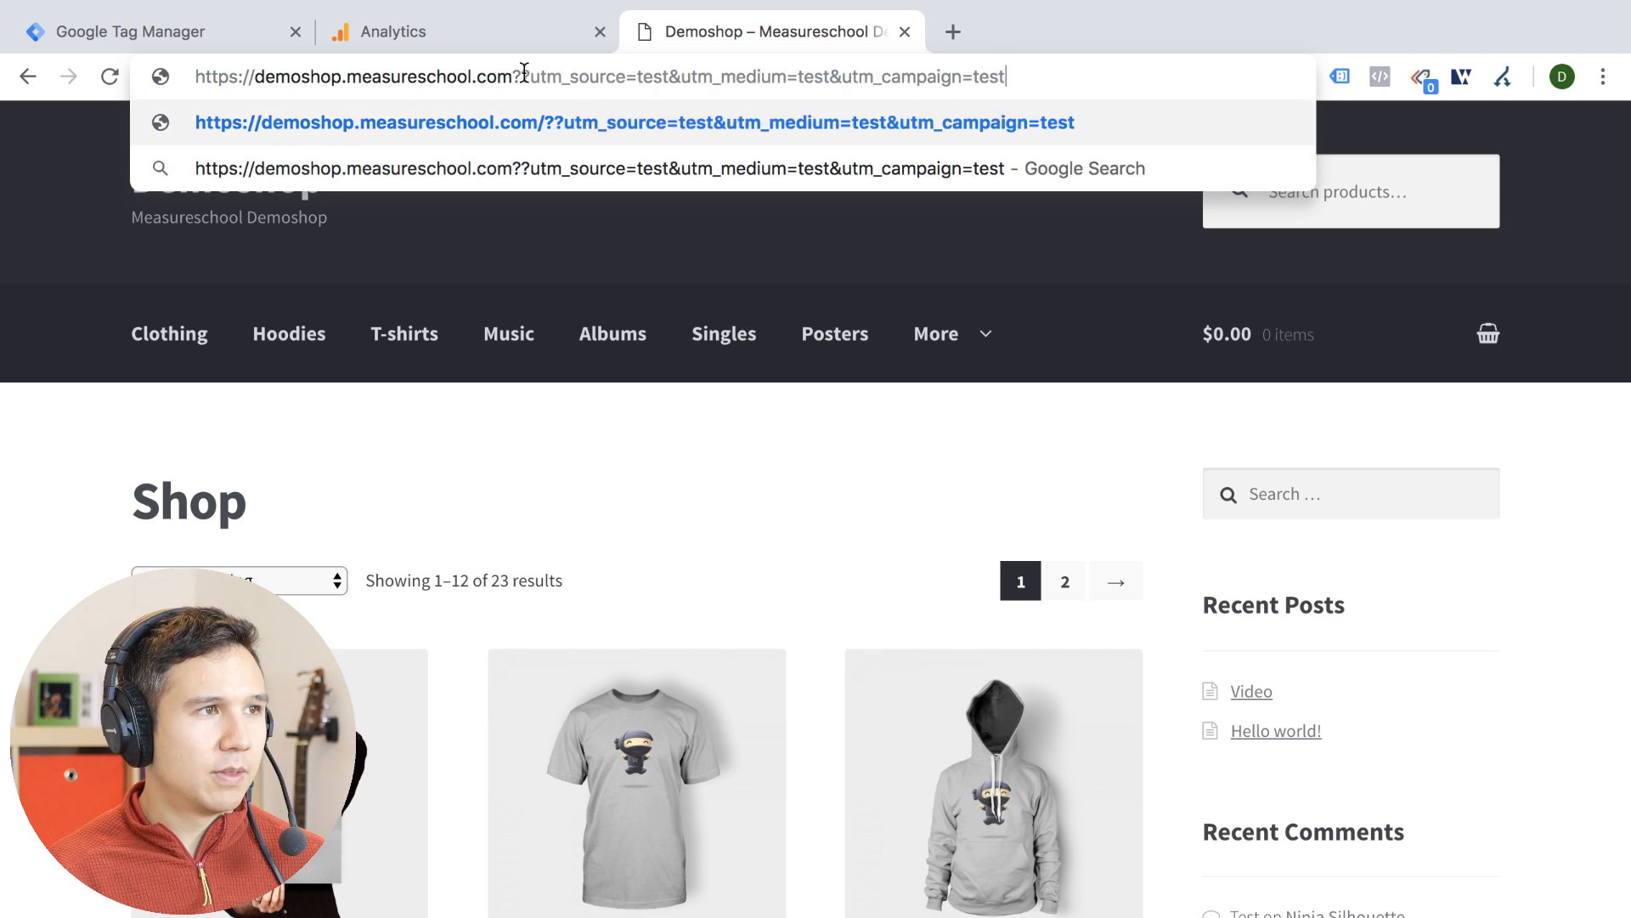
key(BackSpace)
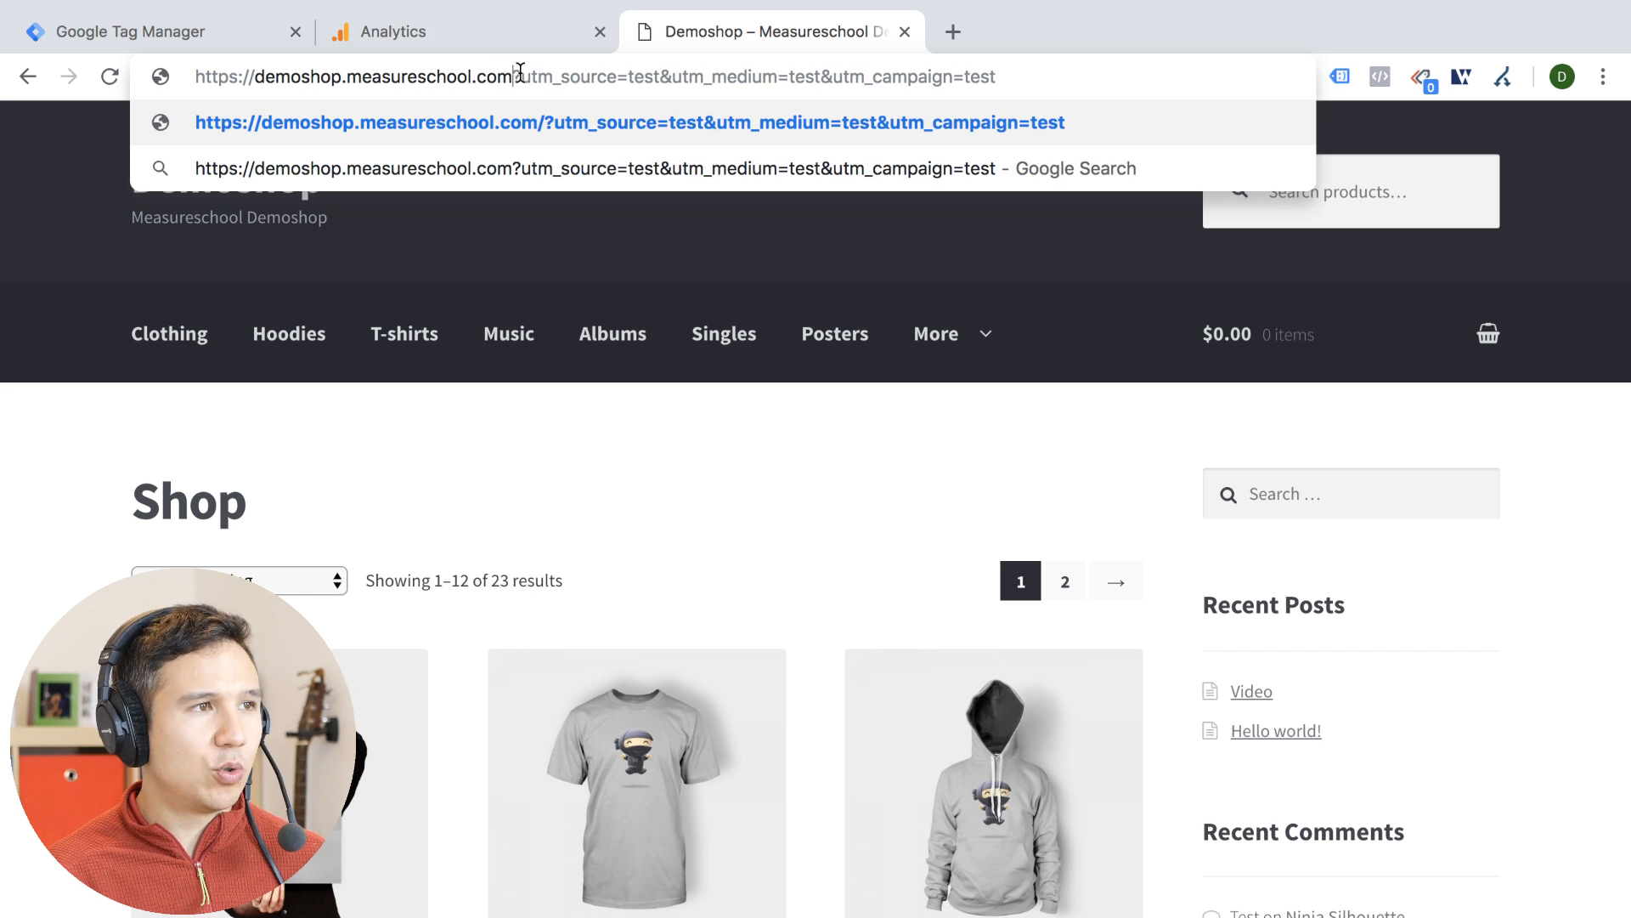
drag(521, 75, 996, 74)
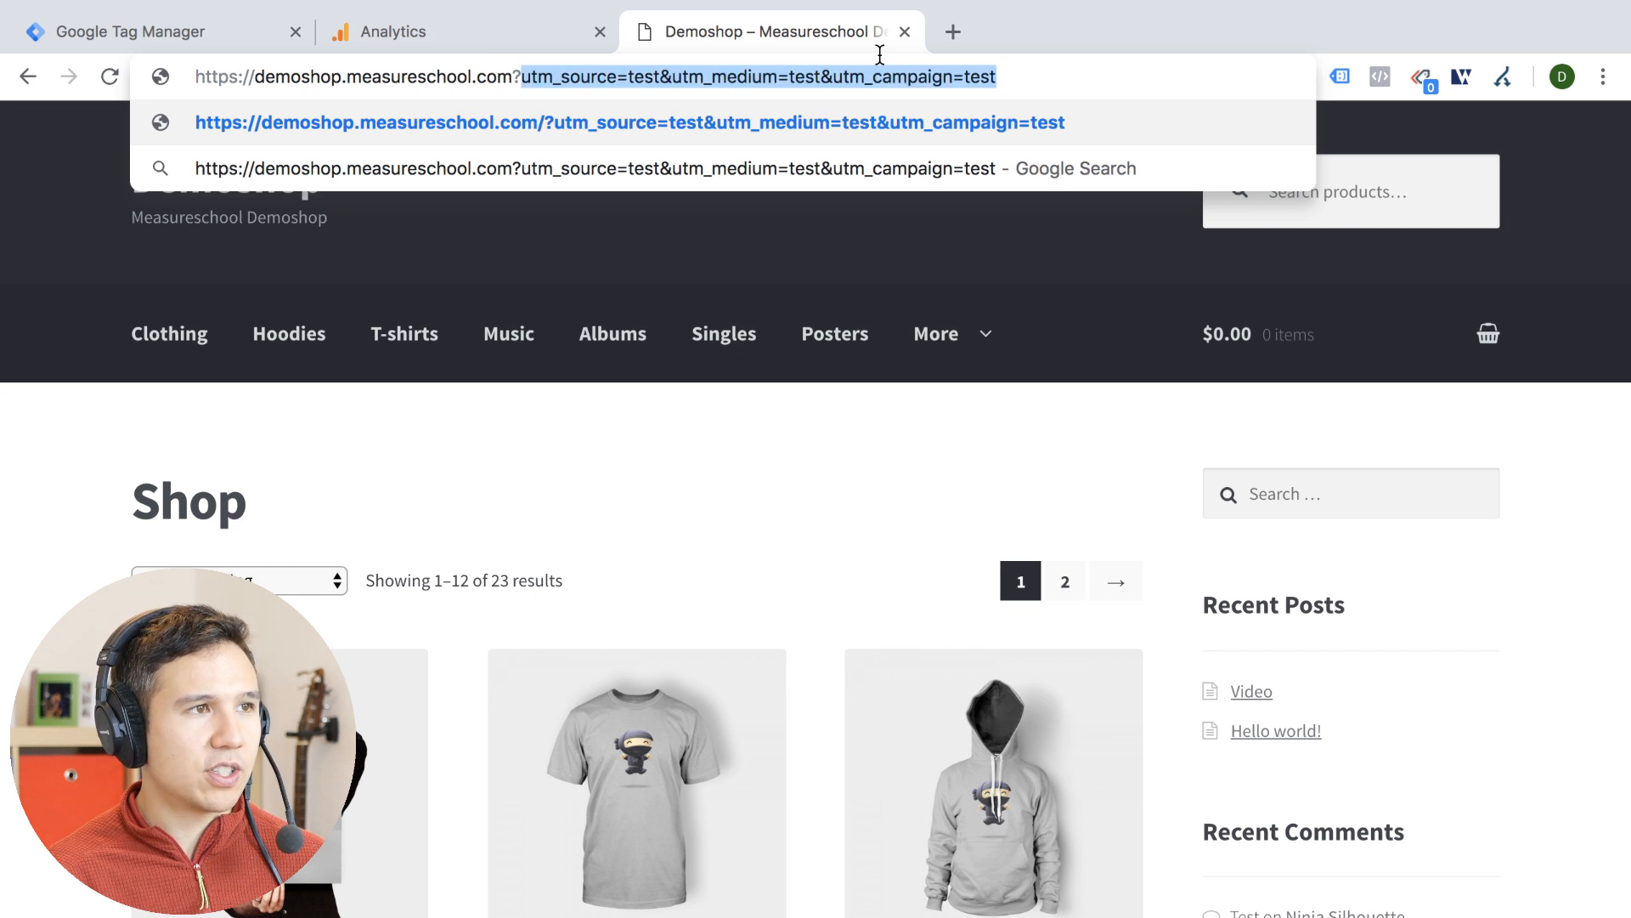
click(635, 456)
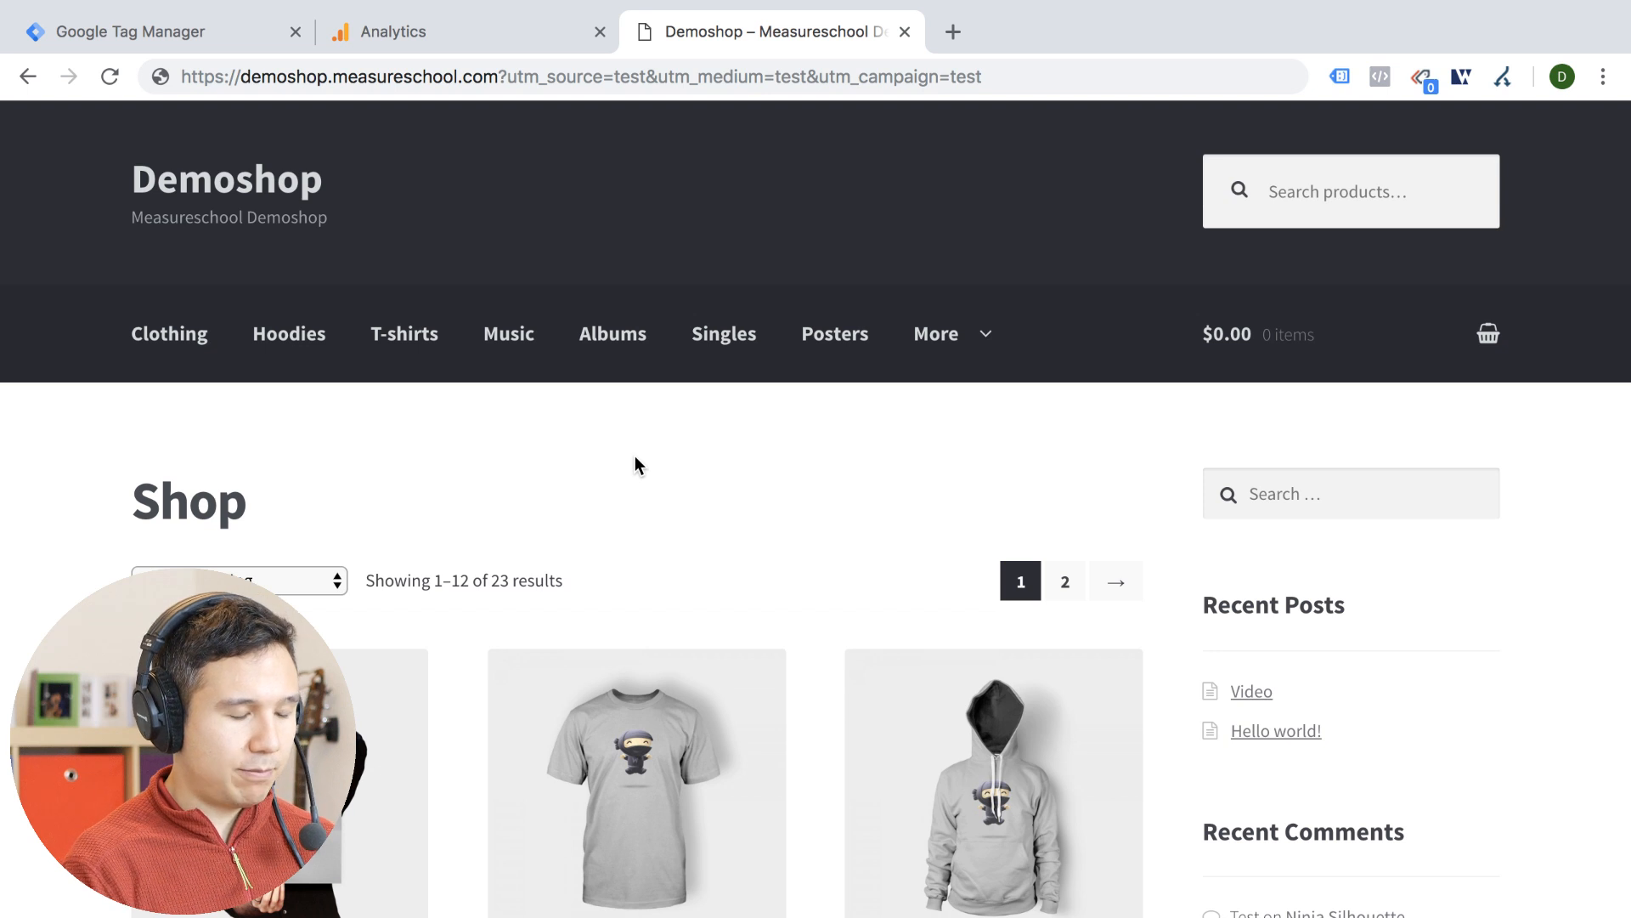
Open the browser's JavaScript console and load google.com in the same tab
key(super+alt+j)
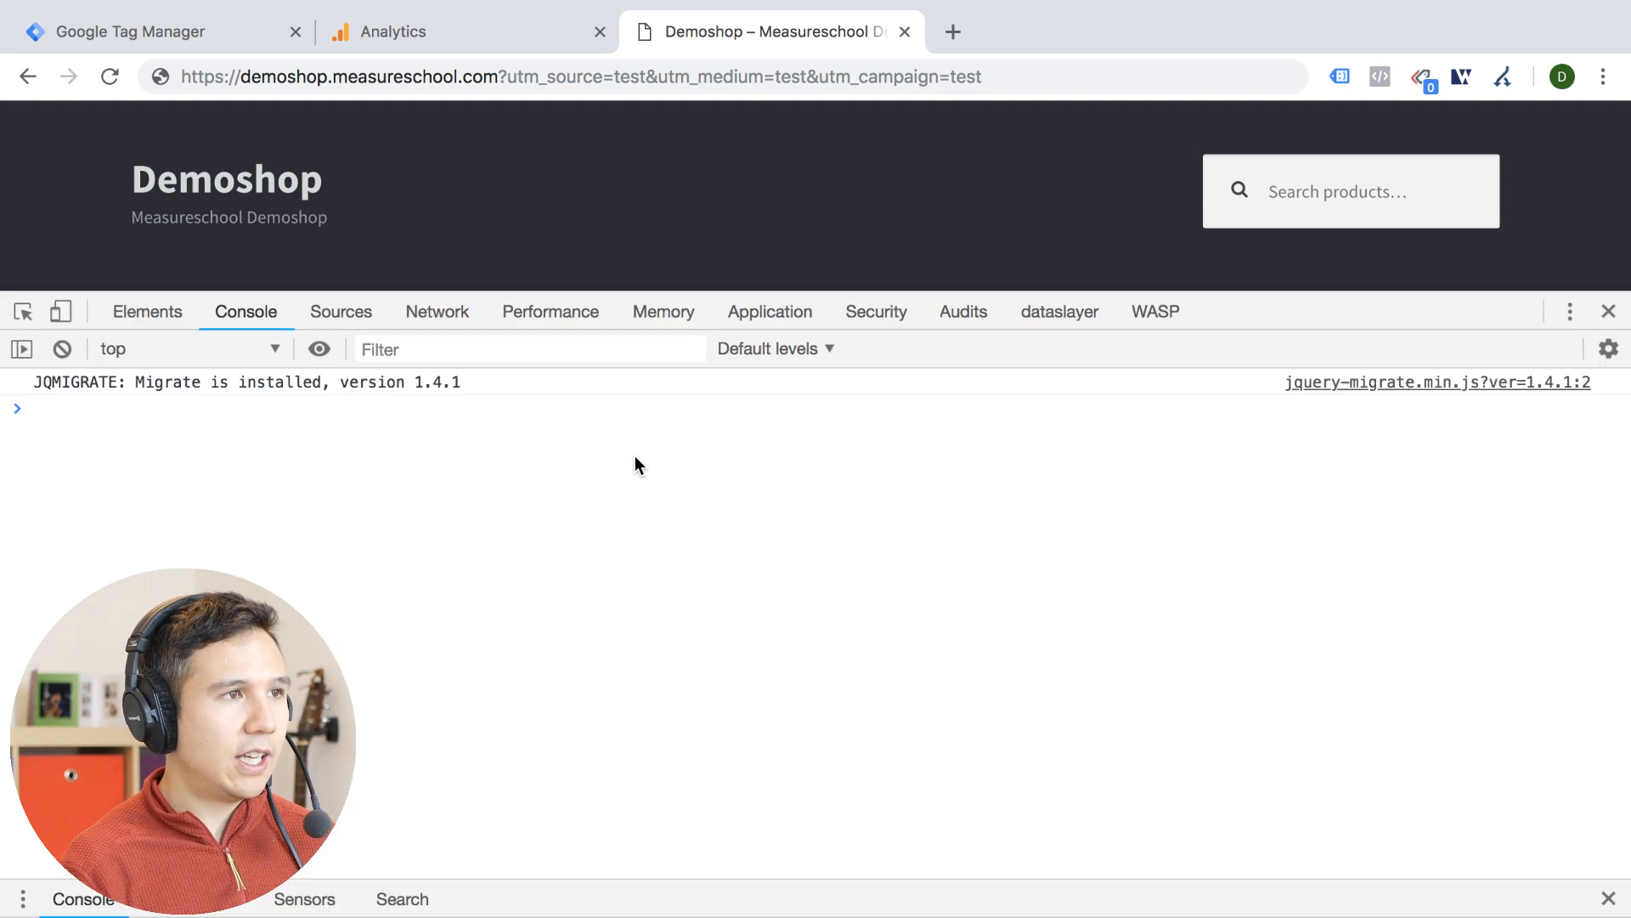
click(605, 79)
text(google.)
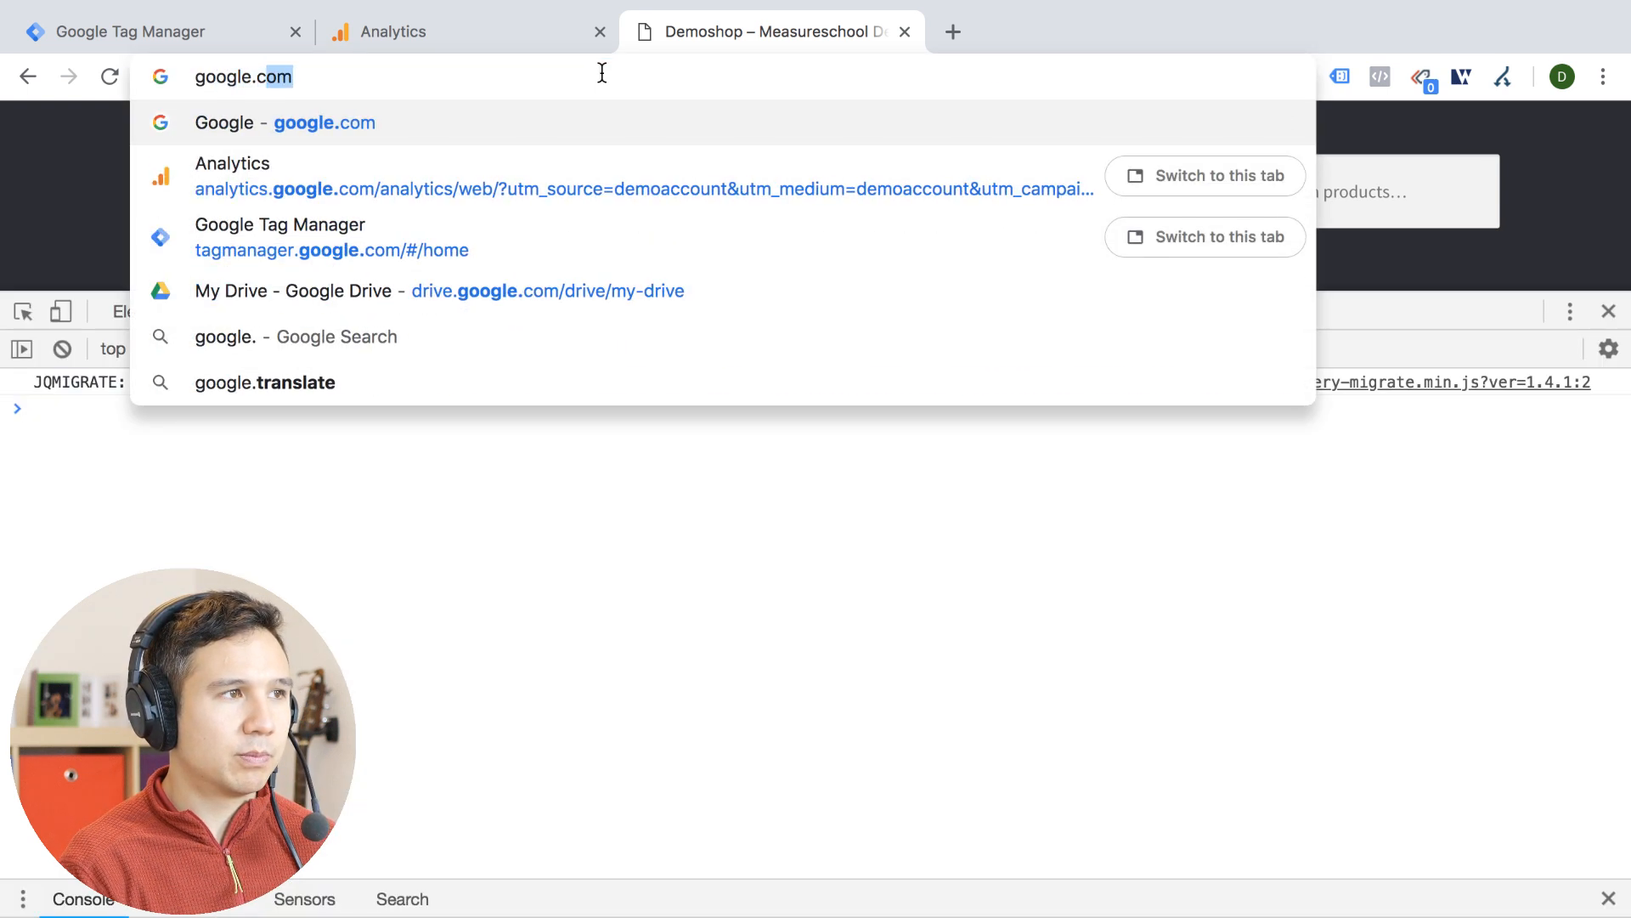
key(Return)
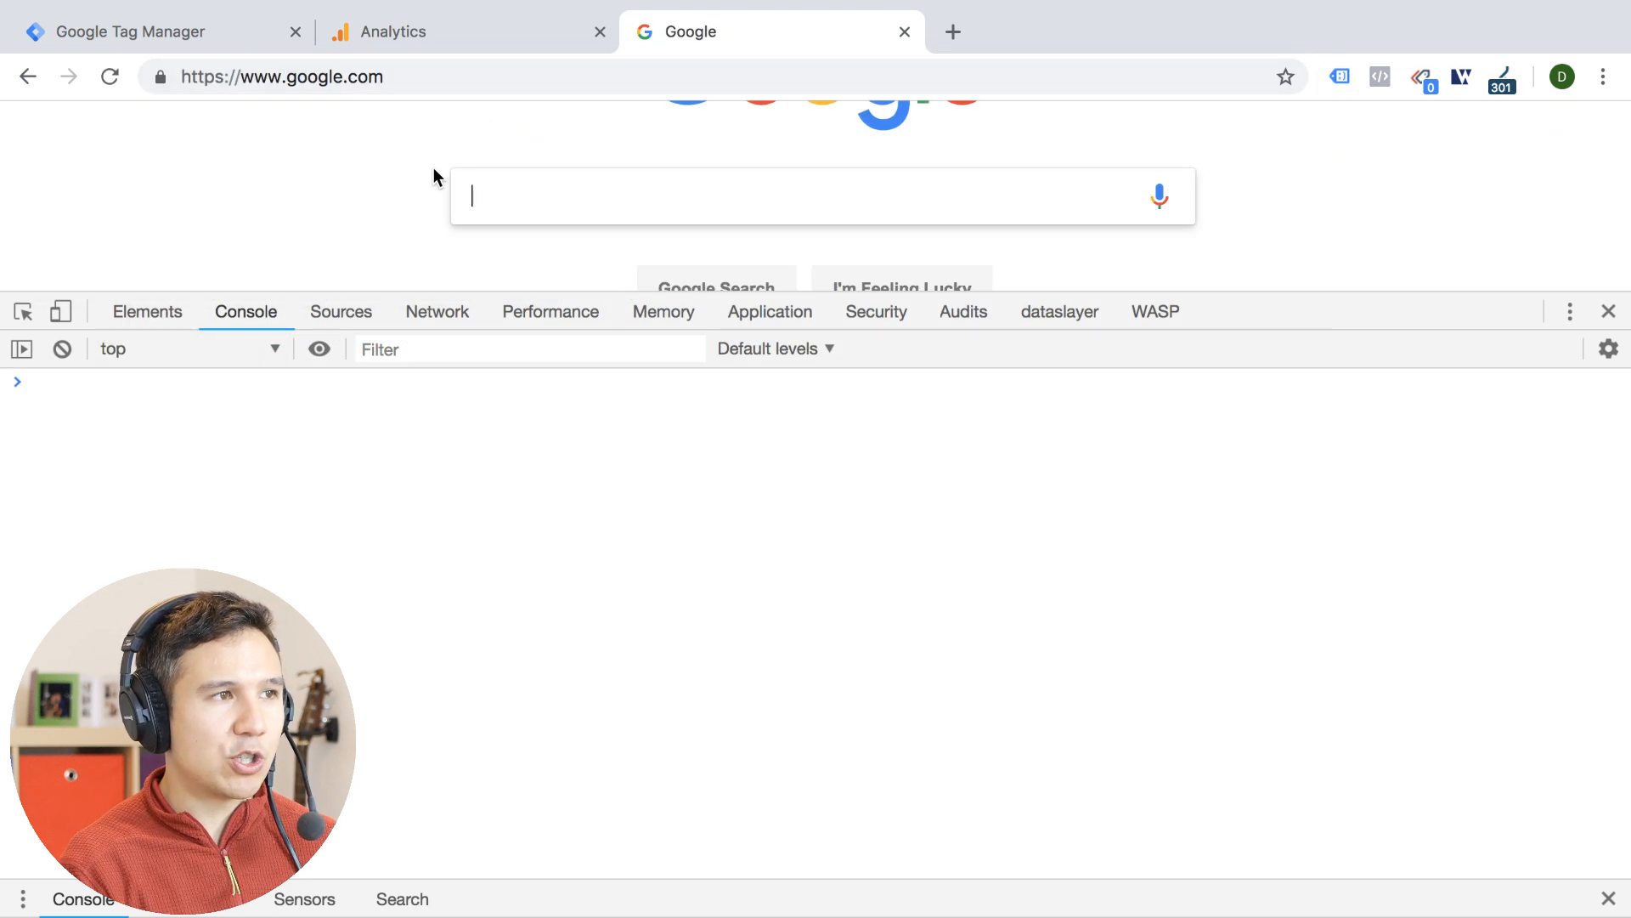
Search Google for measureschool and open the Measureschool YouTube channel from the results
text(measureschool)
key(Return)
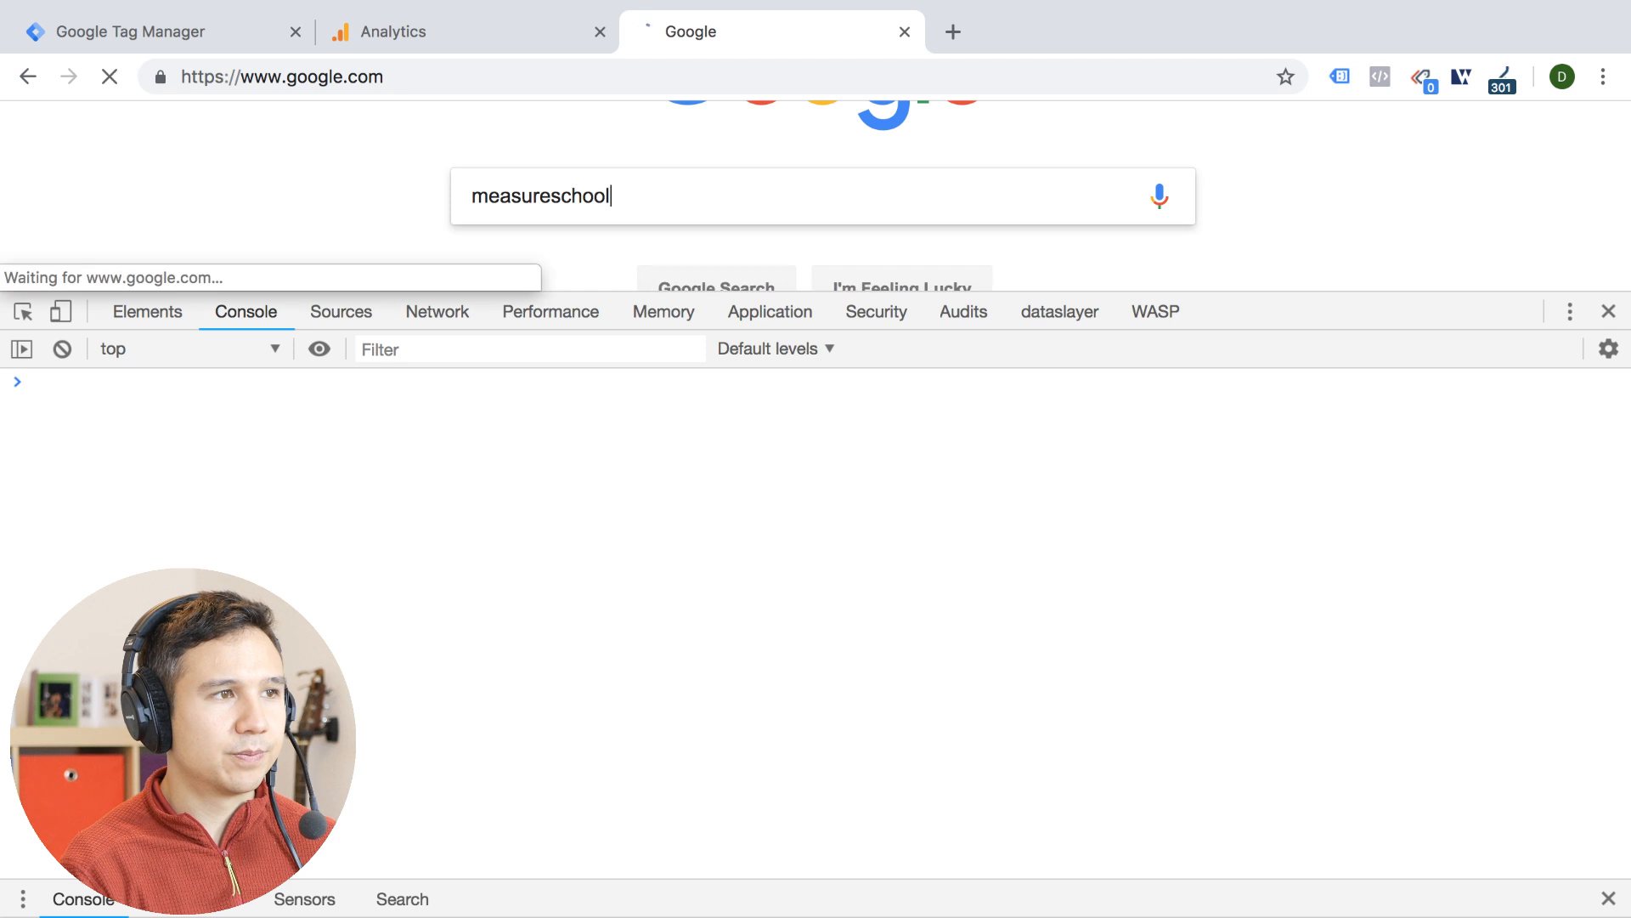
scroll(329, 207, down, 2)
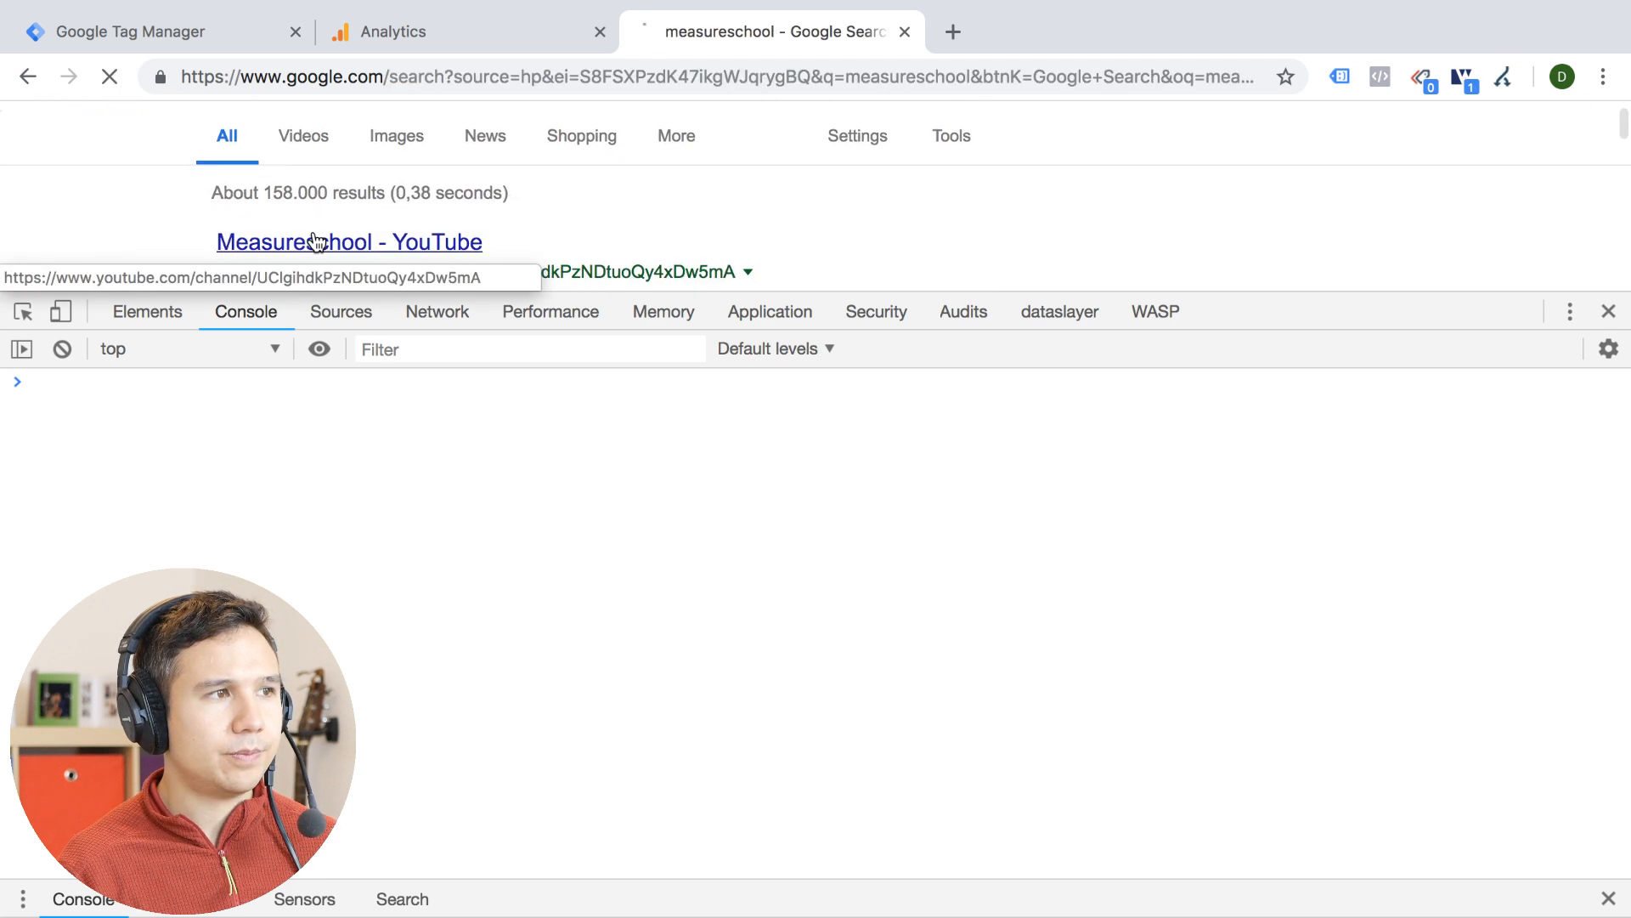
click(316, 242)
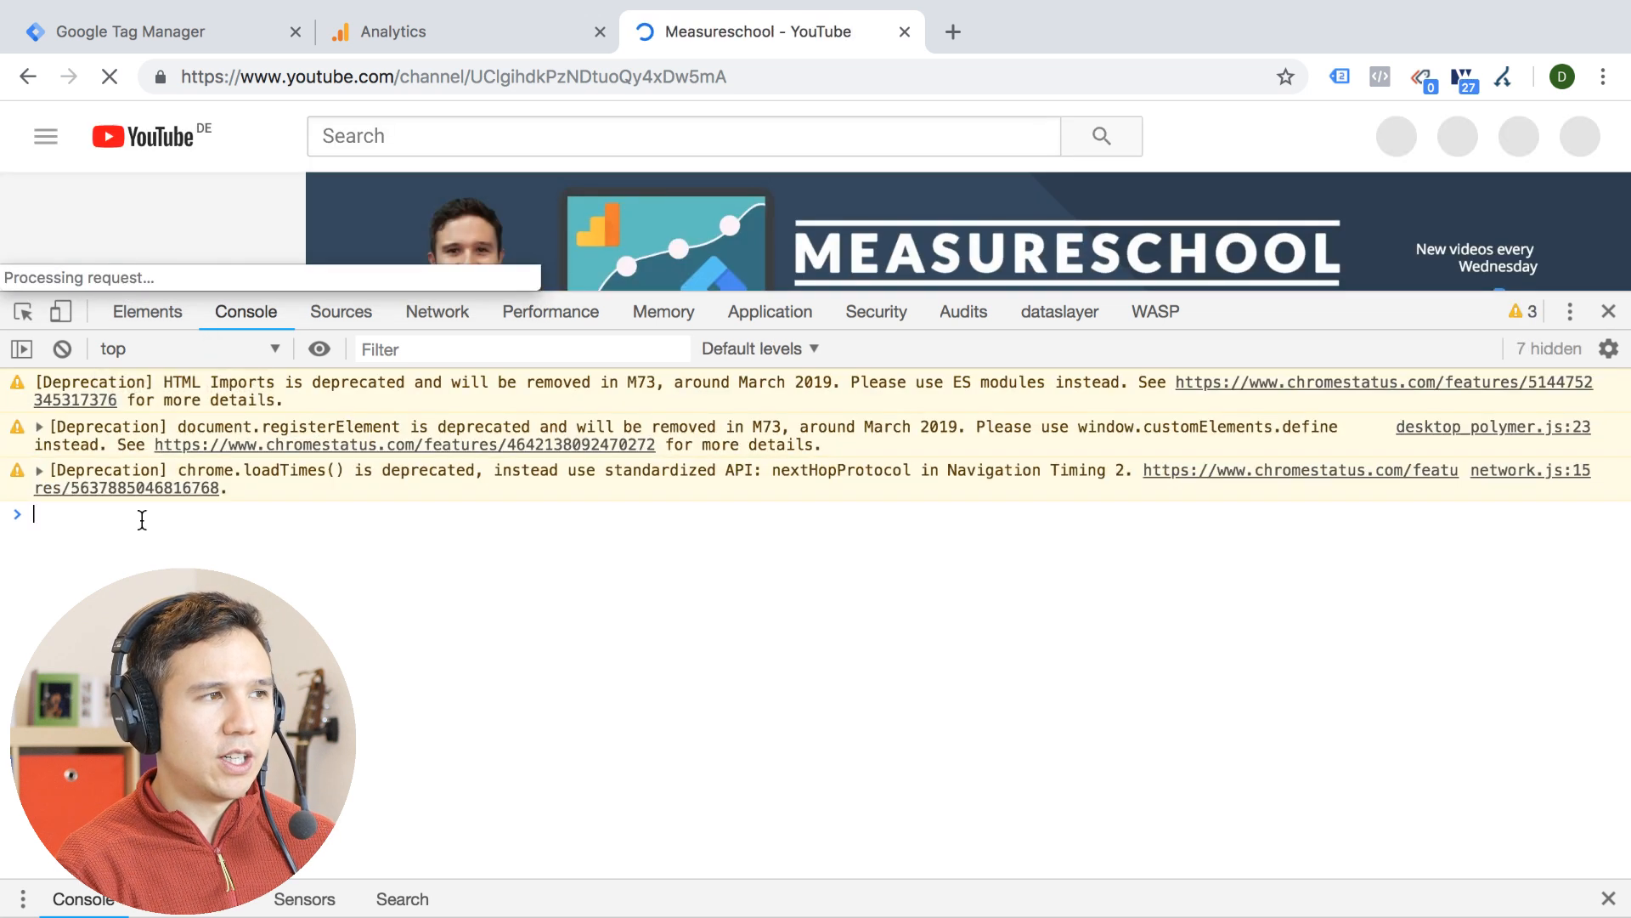
text(r)
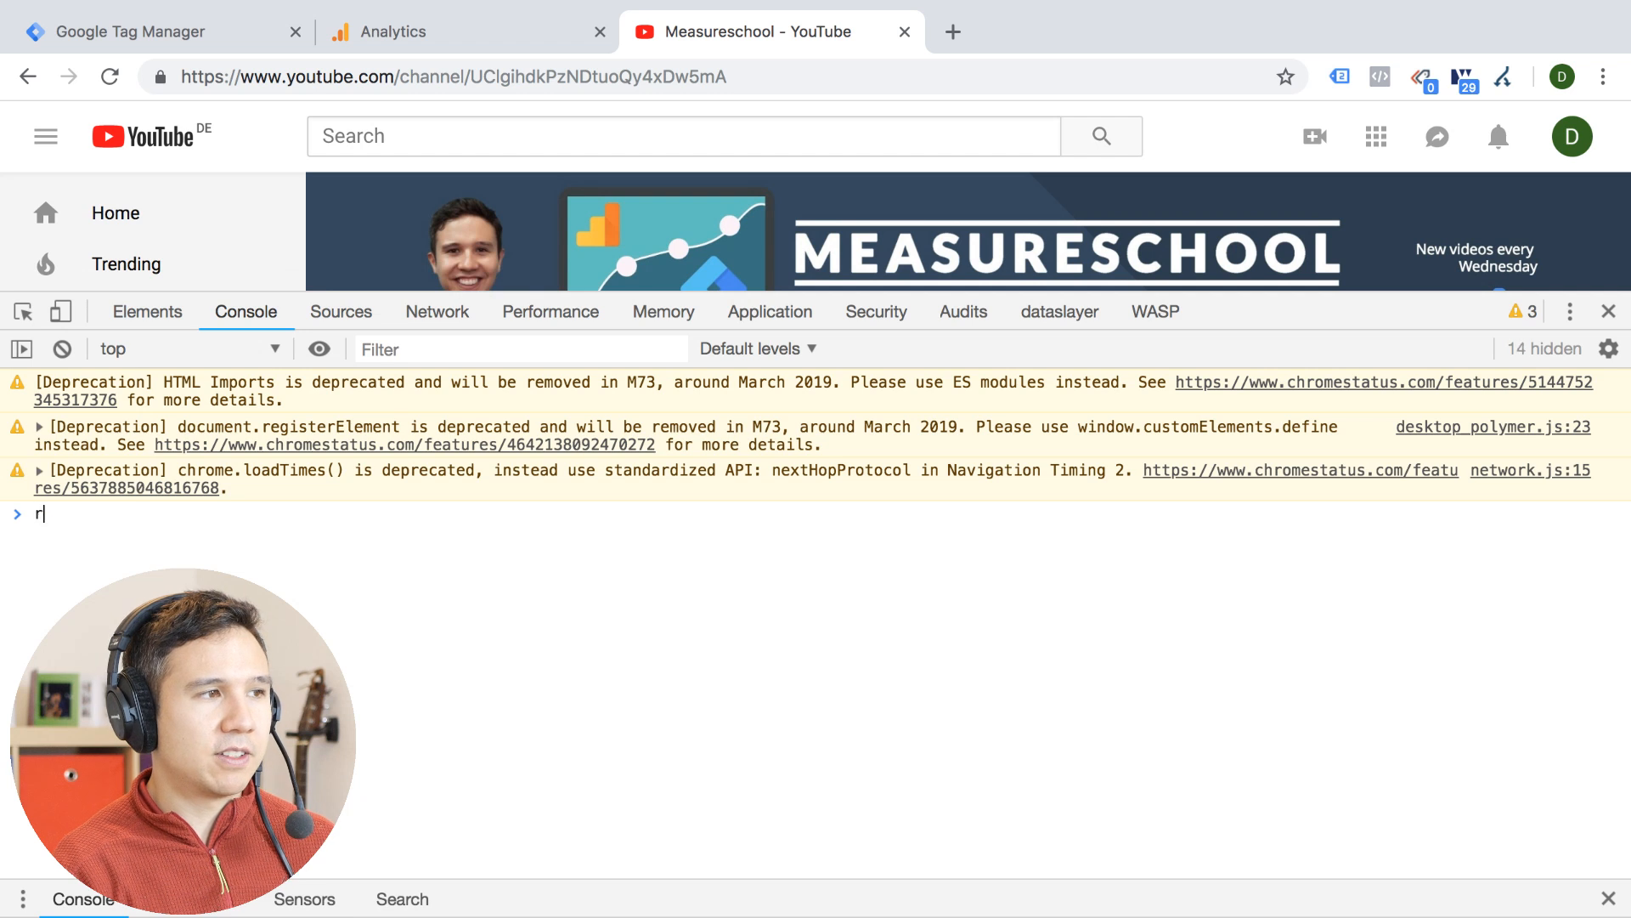
text(eferr)
key(BackSpace)
key(BackSpace)
key(BackSpace)
key(BackSpace)
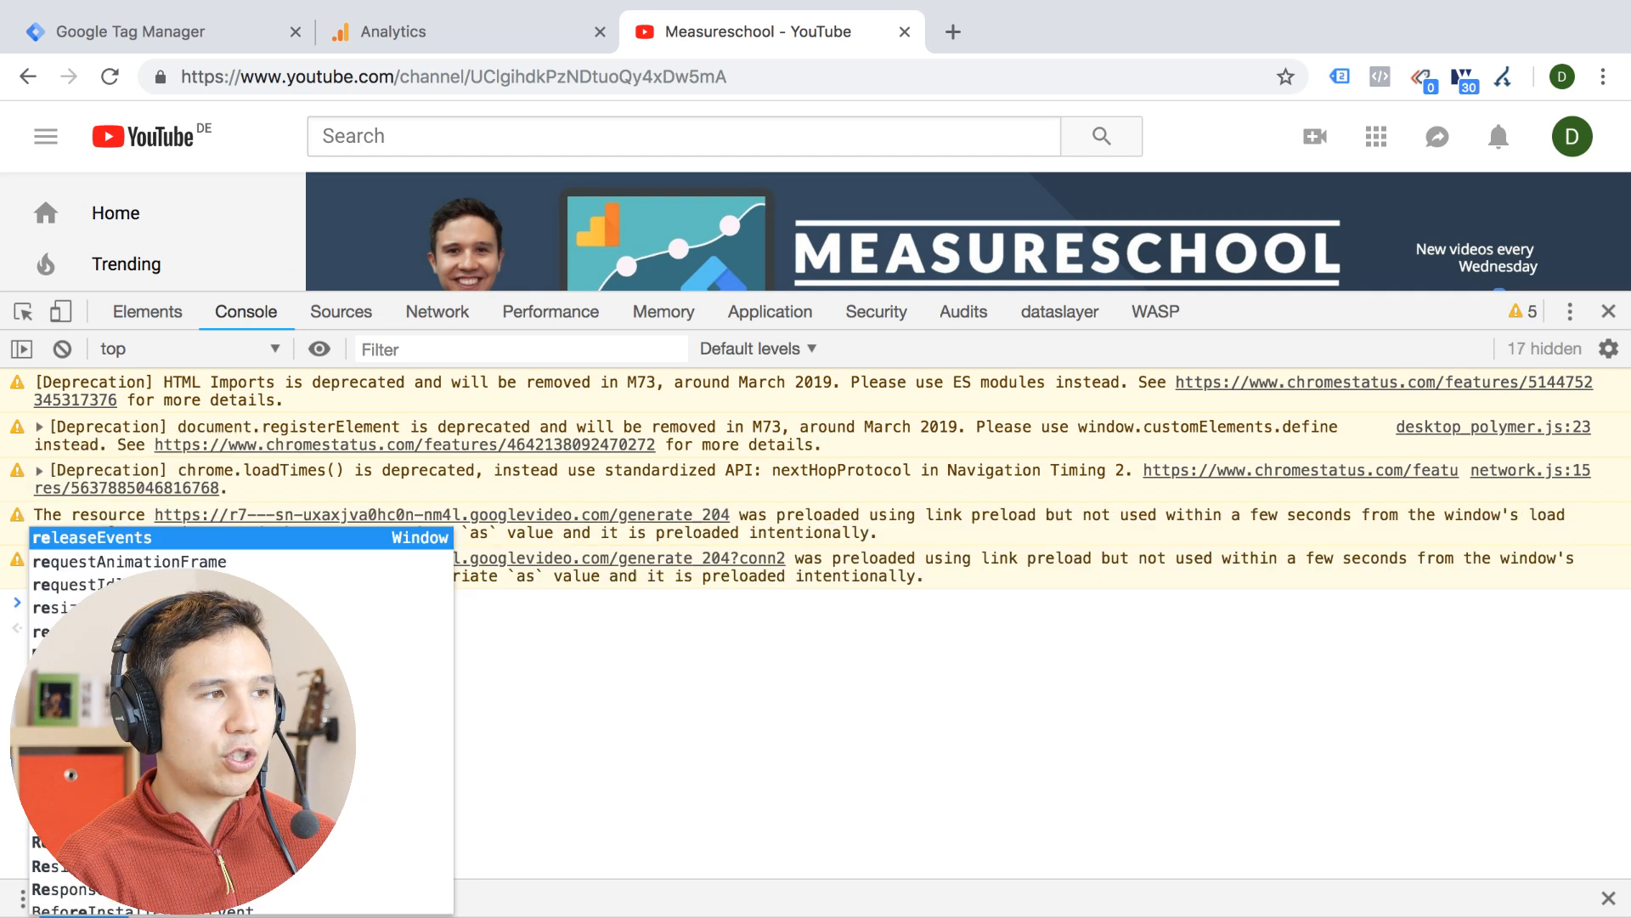
key(BackSpace)
text(d)
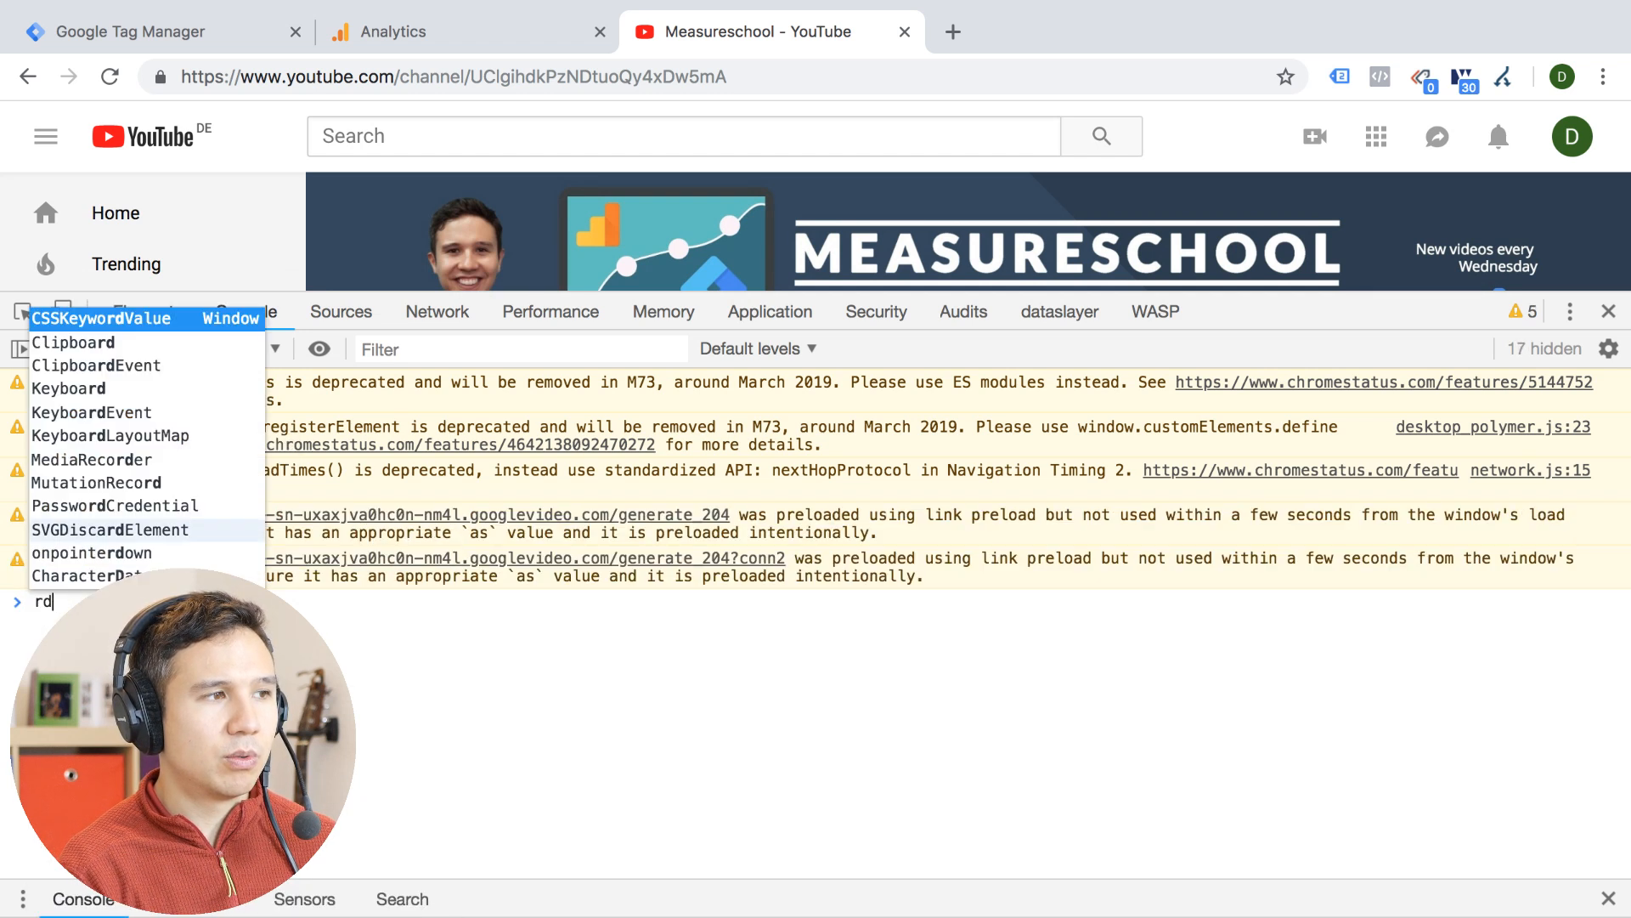
key(BackSpace)
key(BackSpace)
Query the page's referrer by running document.referrer in the console
text(docum)
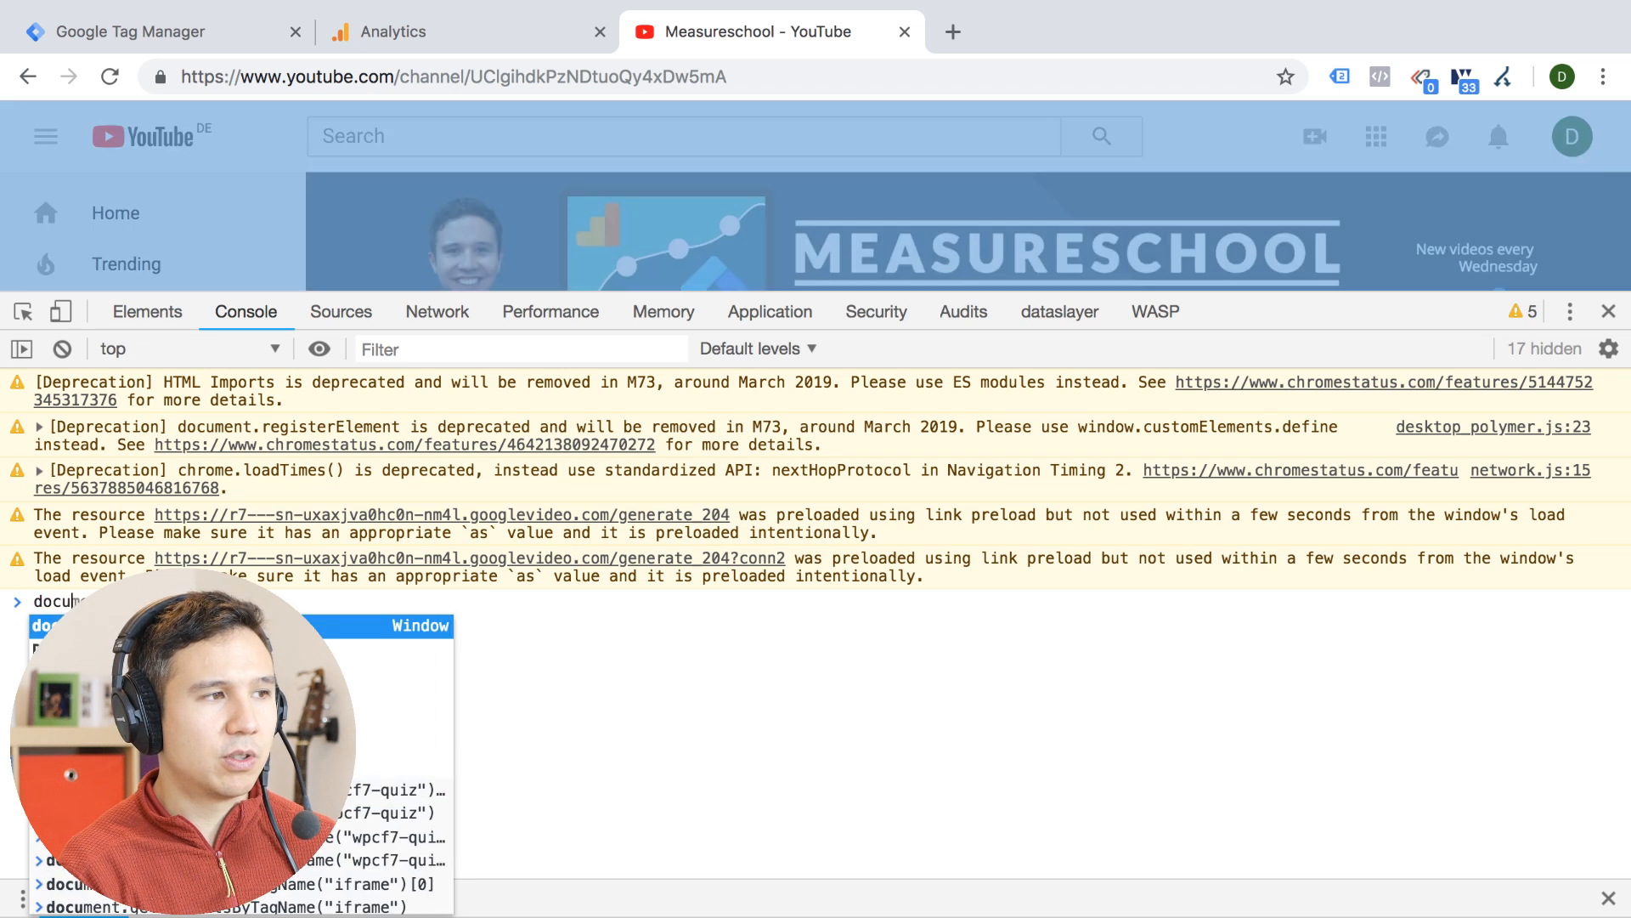
text(ent.referrer)
key(Return)
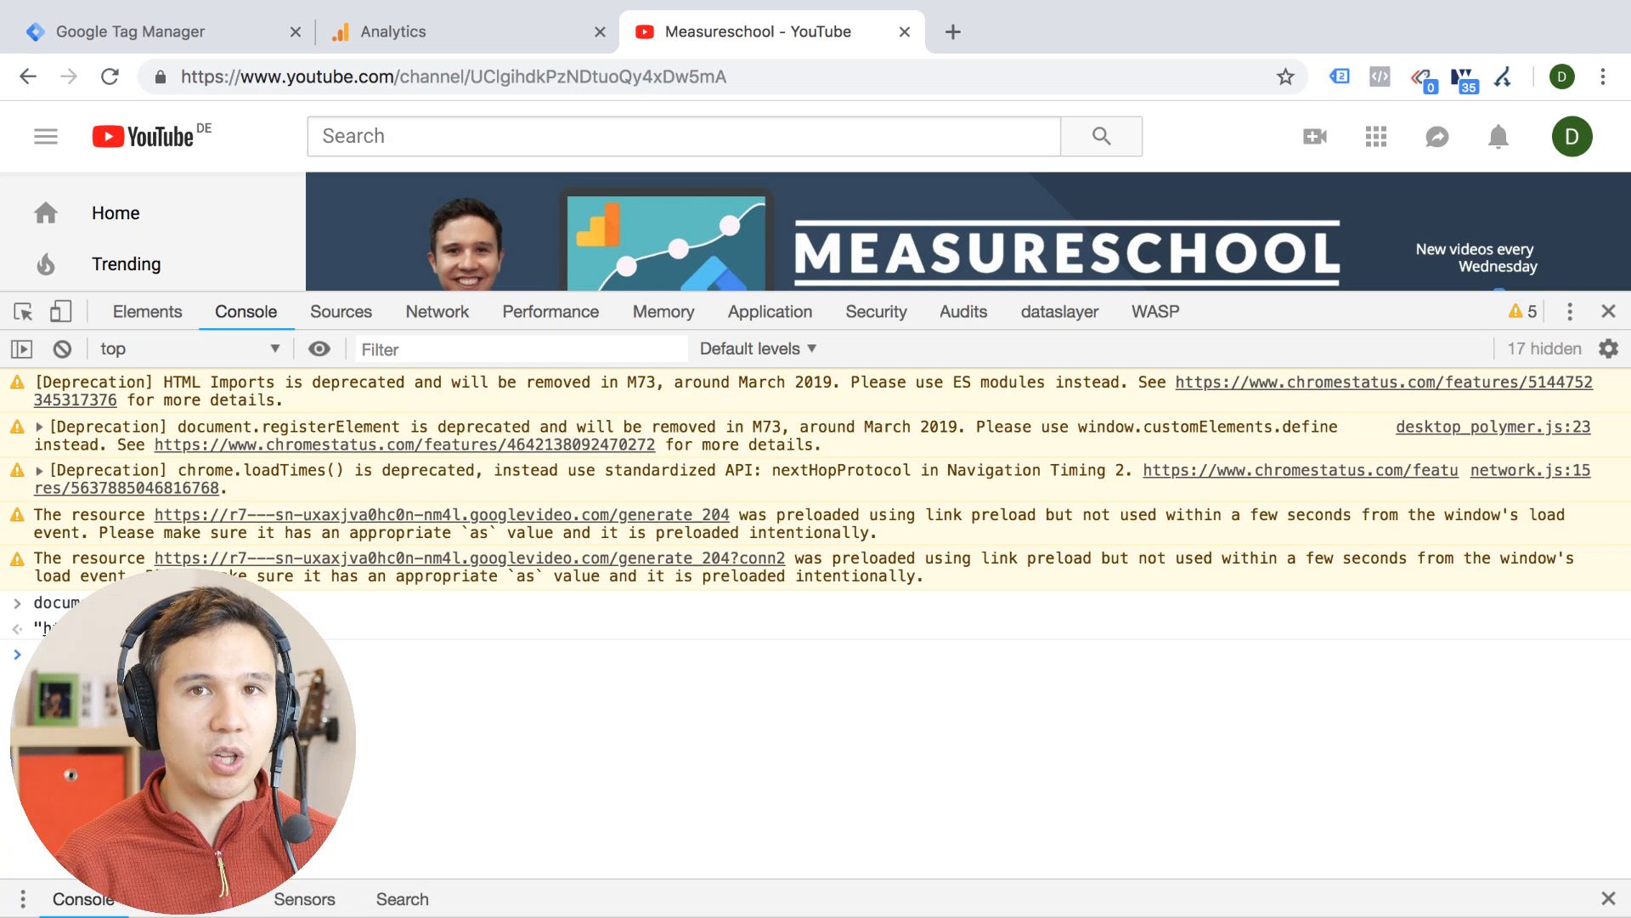
Review the Source/Medium report in Google Analytics, and return to the Measureschool YouTube page to inspect its full address
click(437, 33)
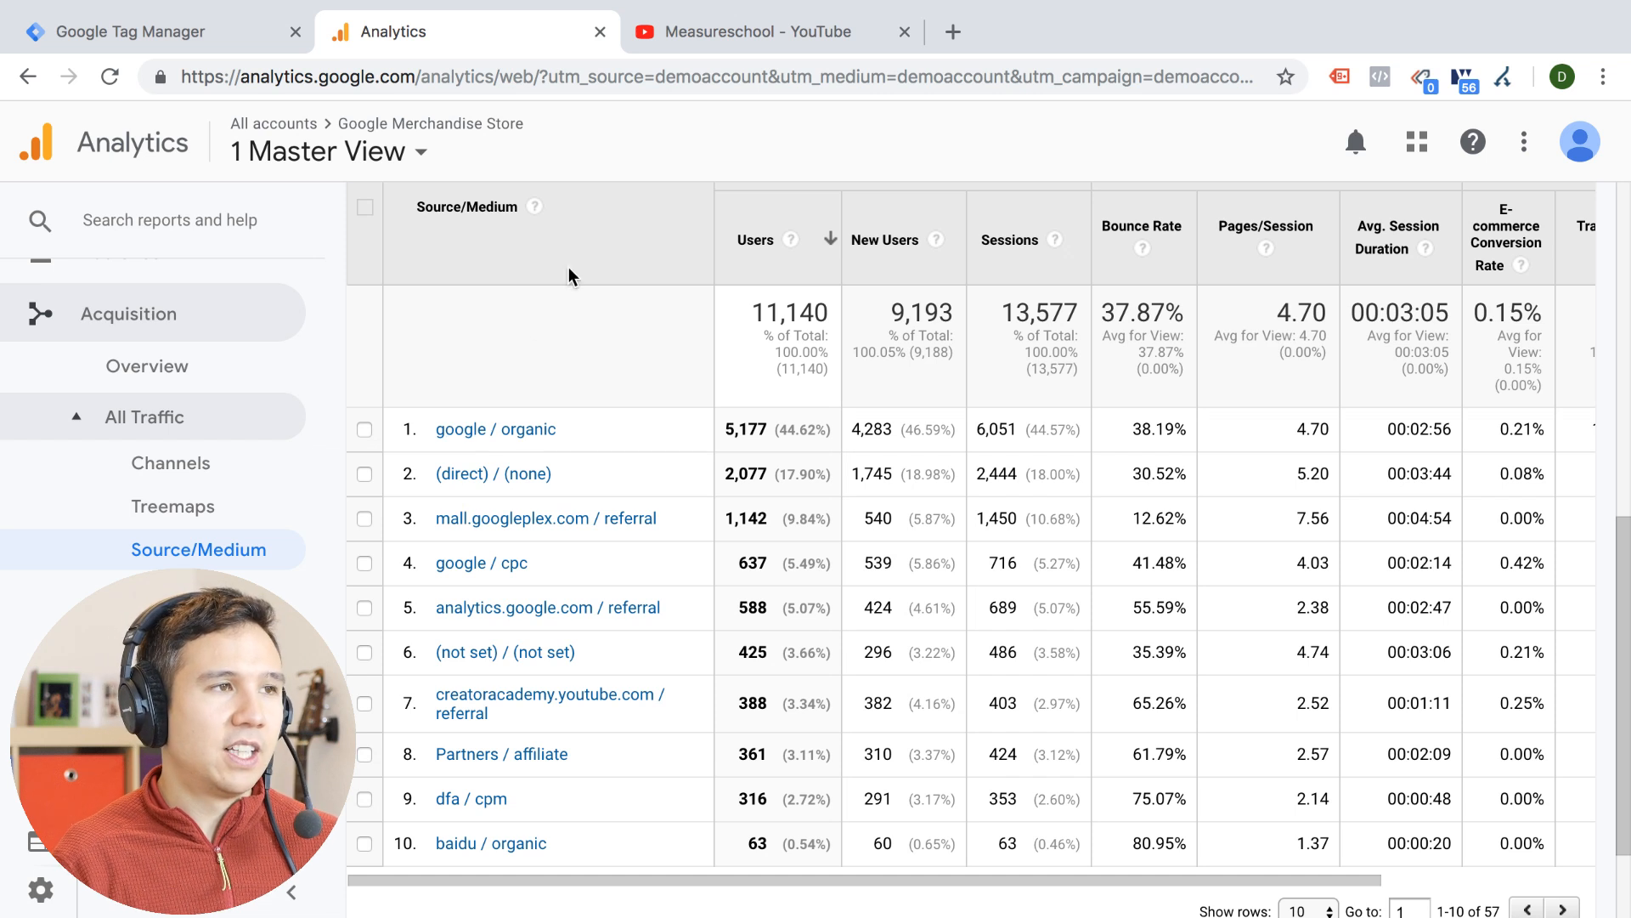
click(739, 31)
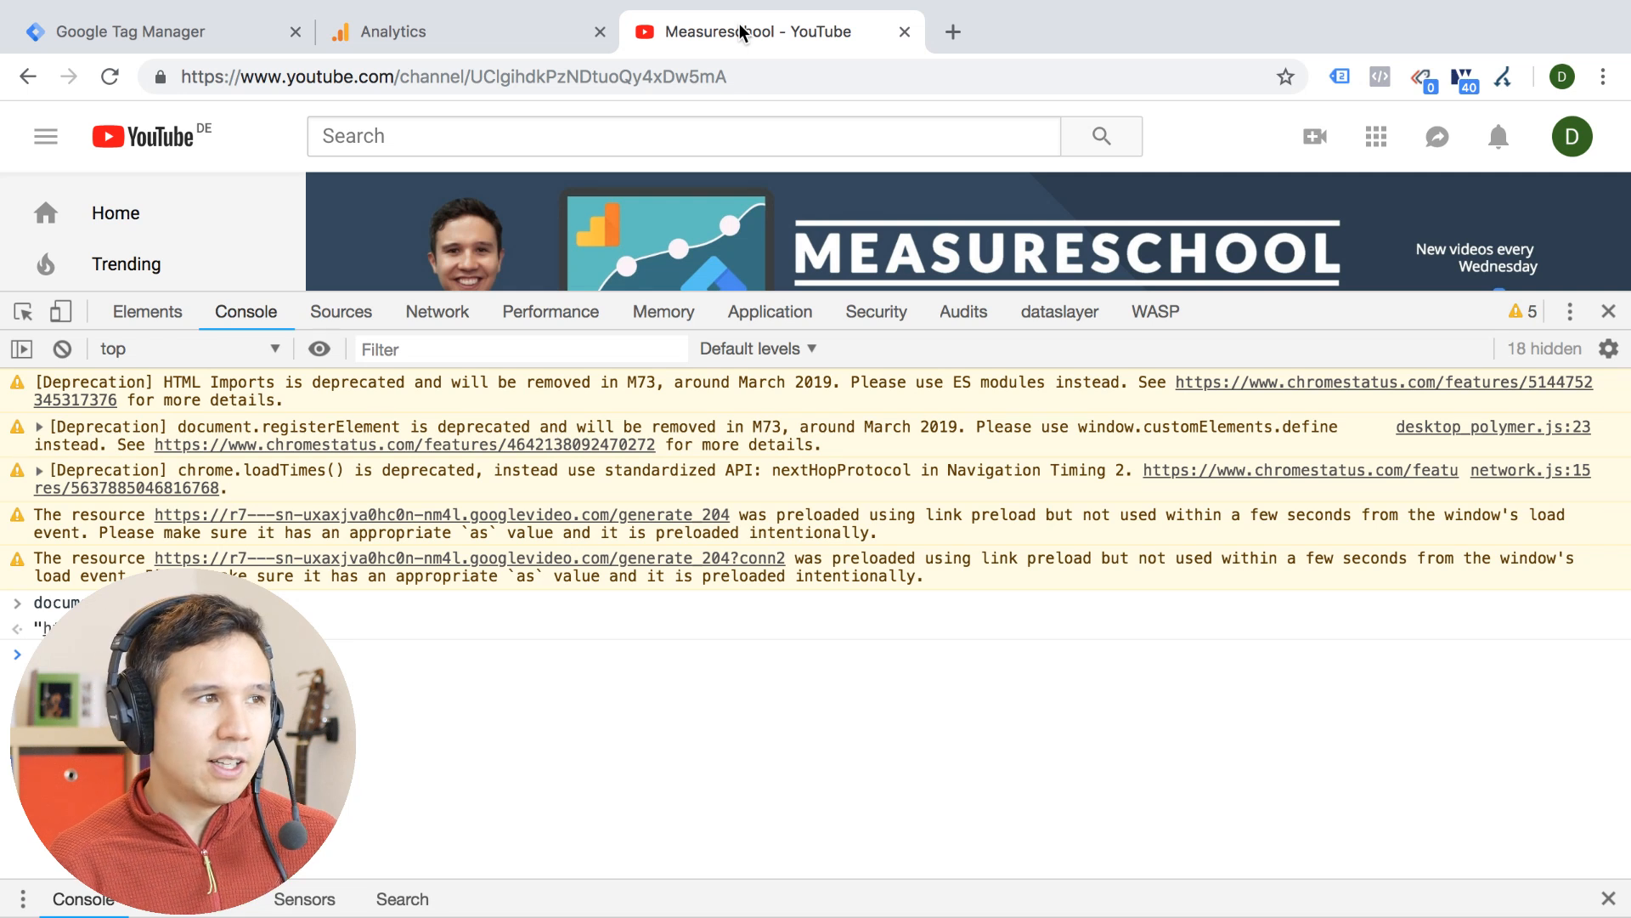
click(504, 83)
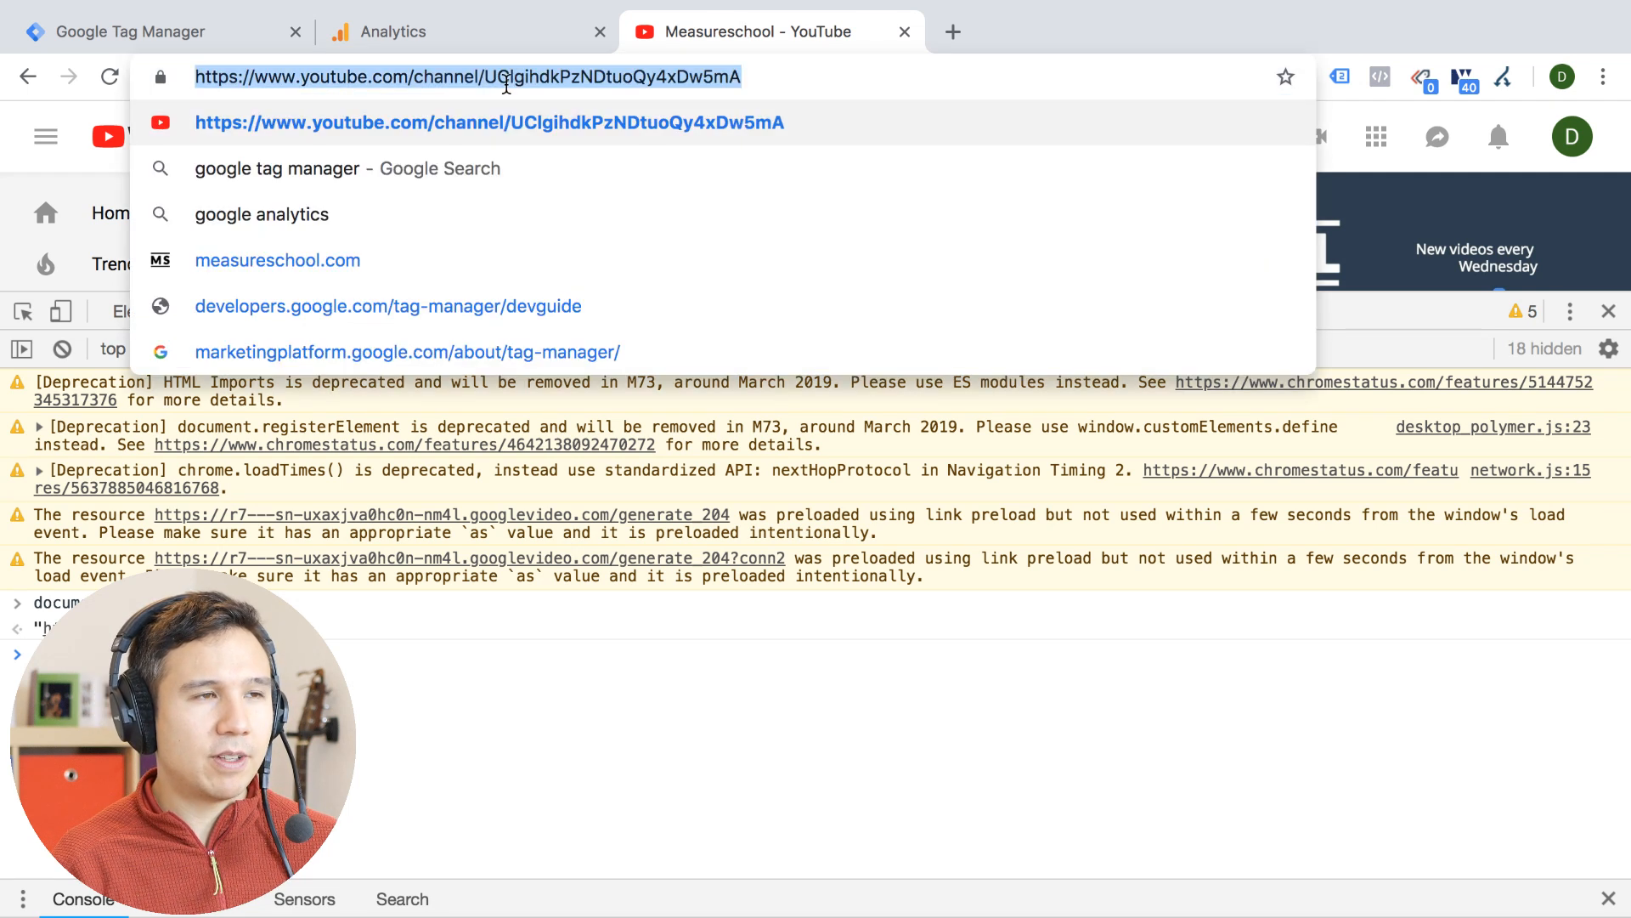
click(840, 78)
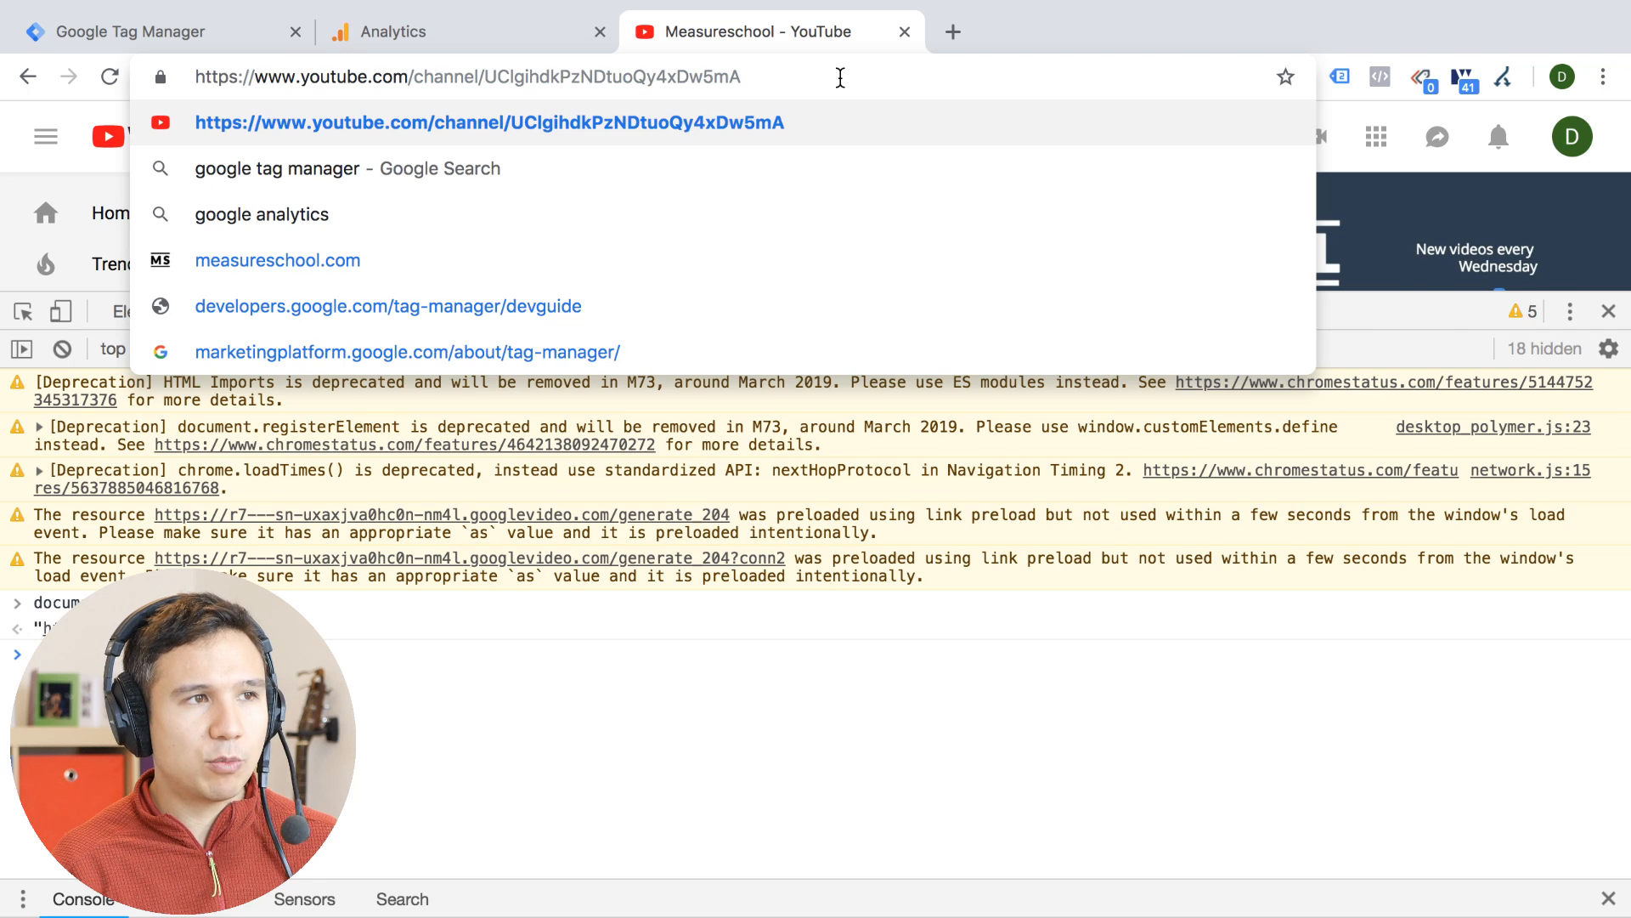
Shrink the developer tools pane so more of the Measureschool channel page is exposed
click(1393, 319)
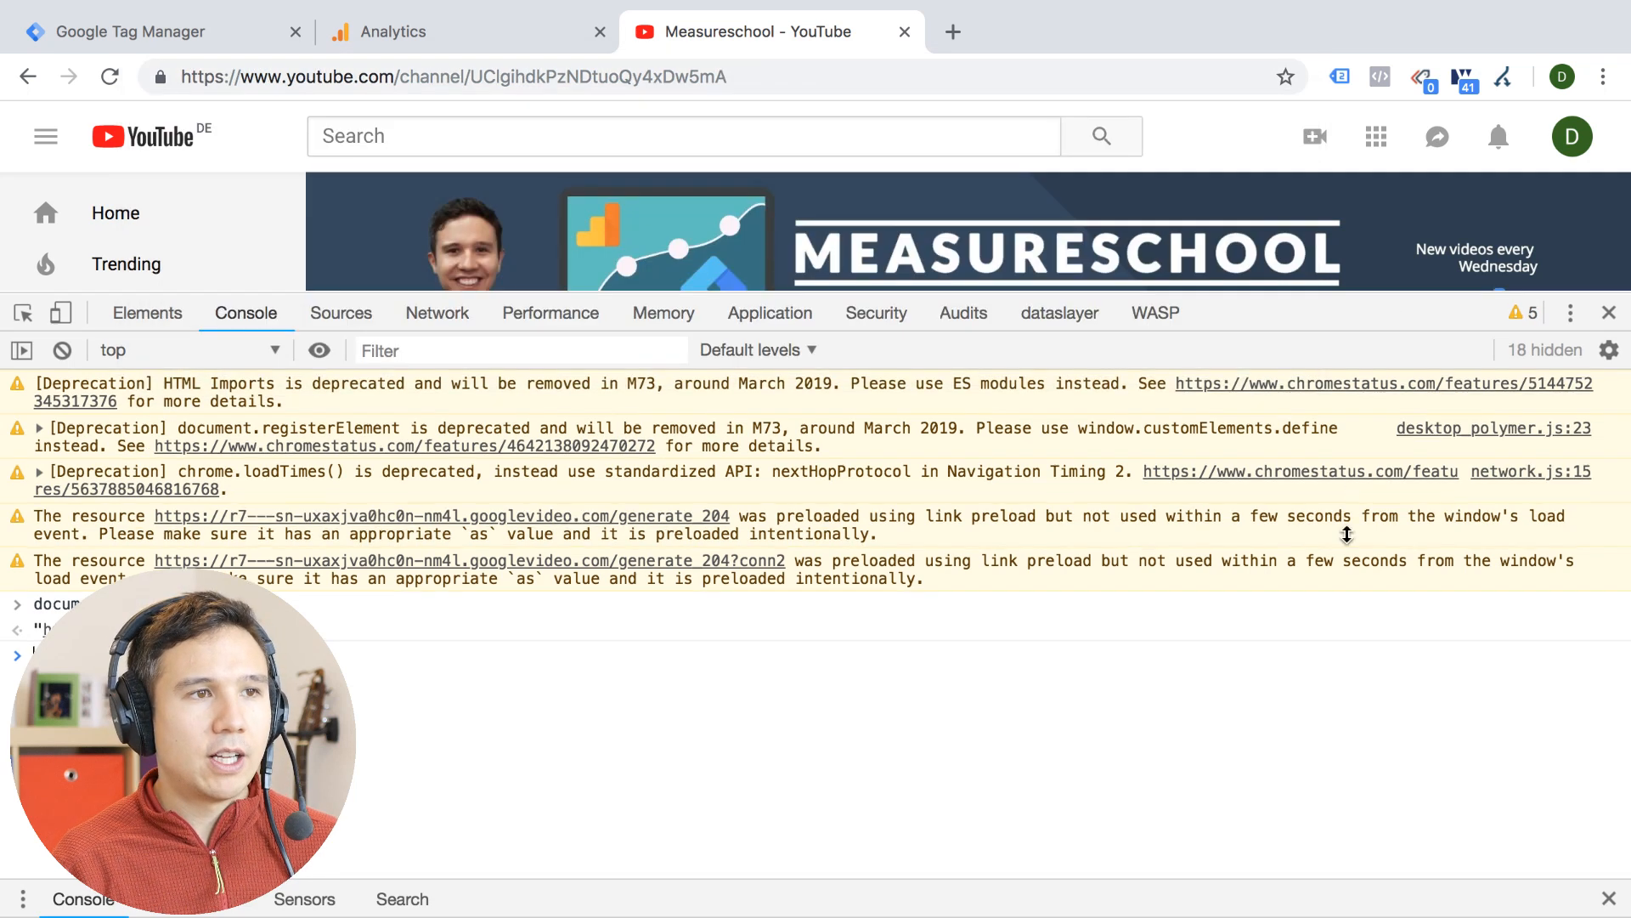
drag(1392, 319, 1336, 605)
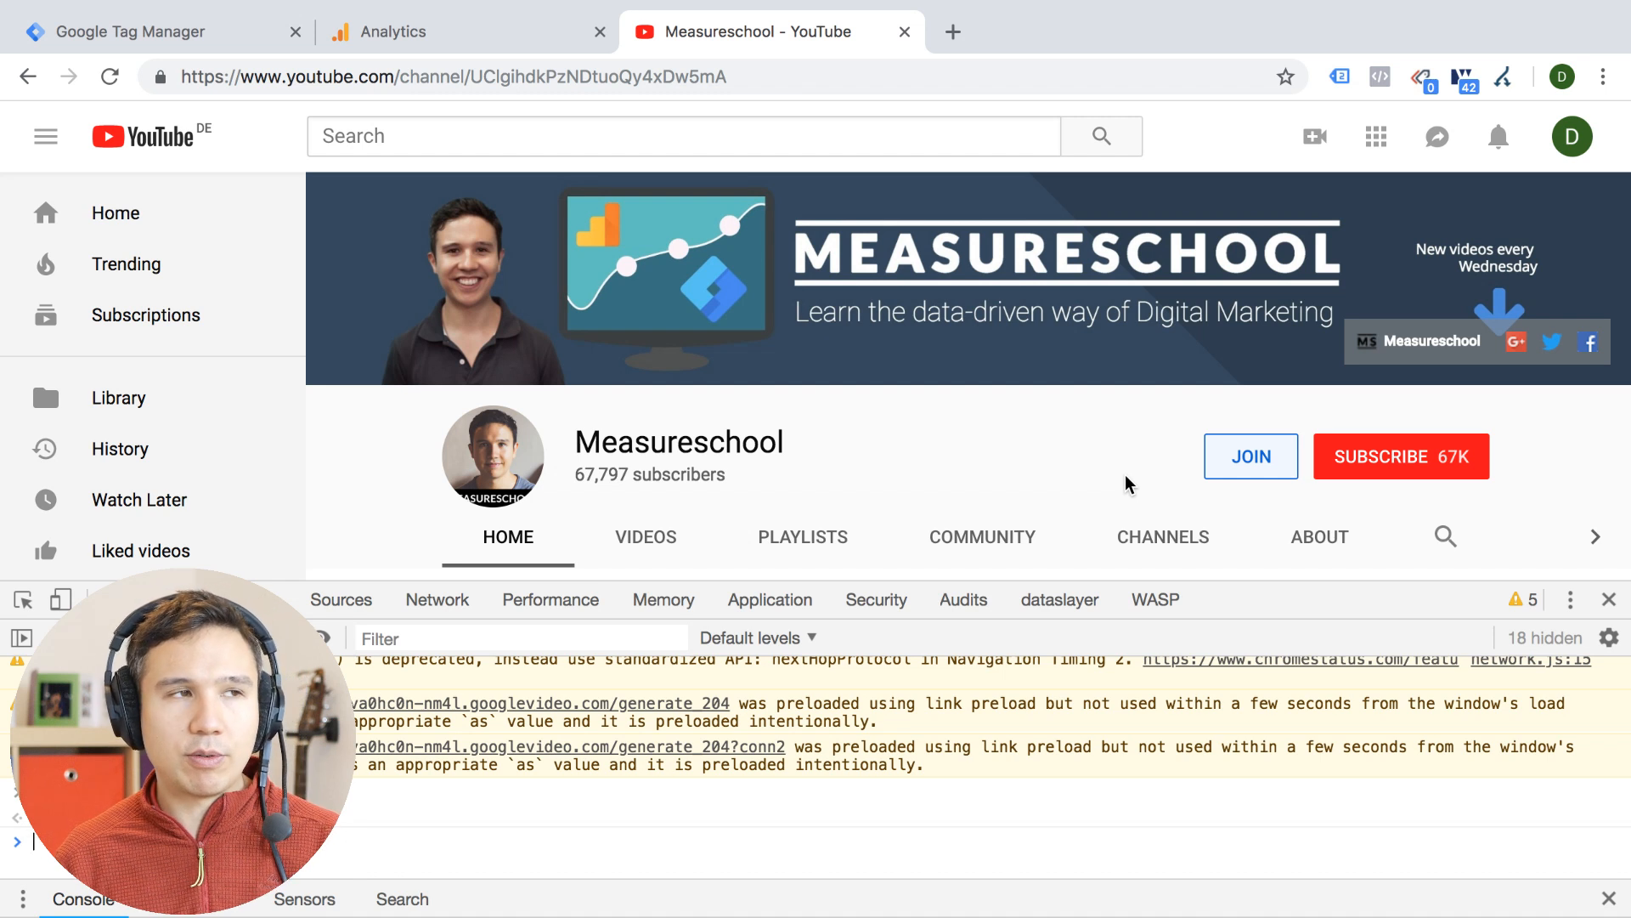
Switch back to Google Analytics and drill down into the (direct) / (none) row of the Source/Medium report
click(503, 38)
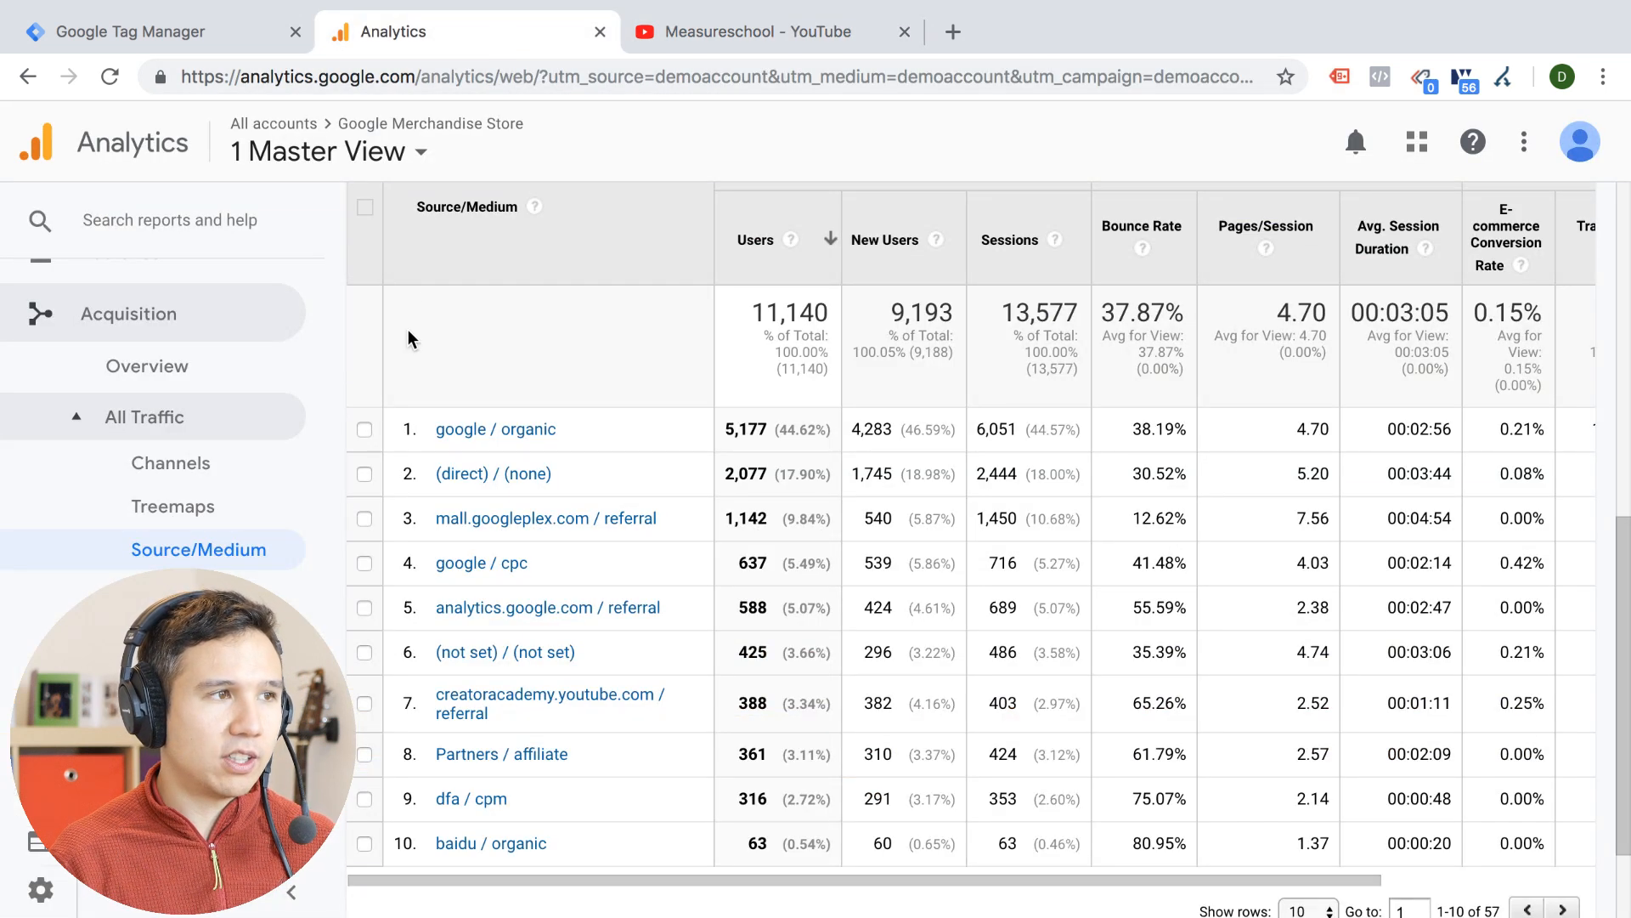
scroll(503, 387, up, 5)
scroll(502, 387, down, 5)
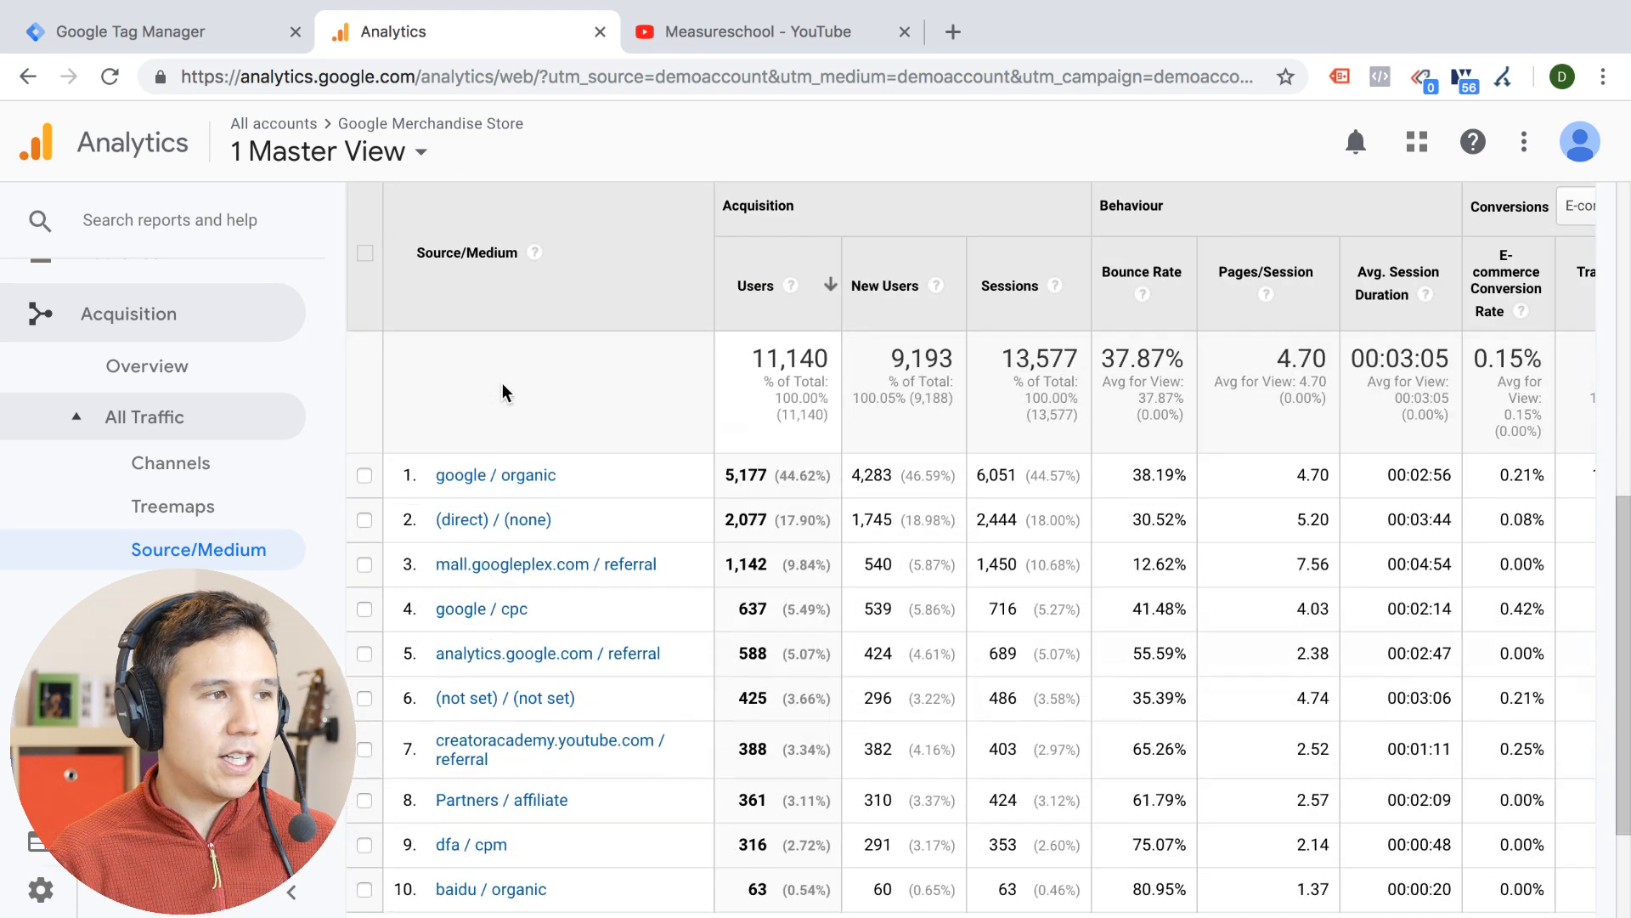
click(469, 518)
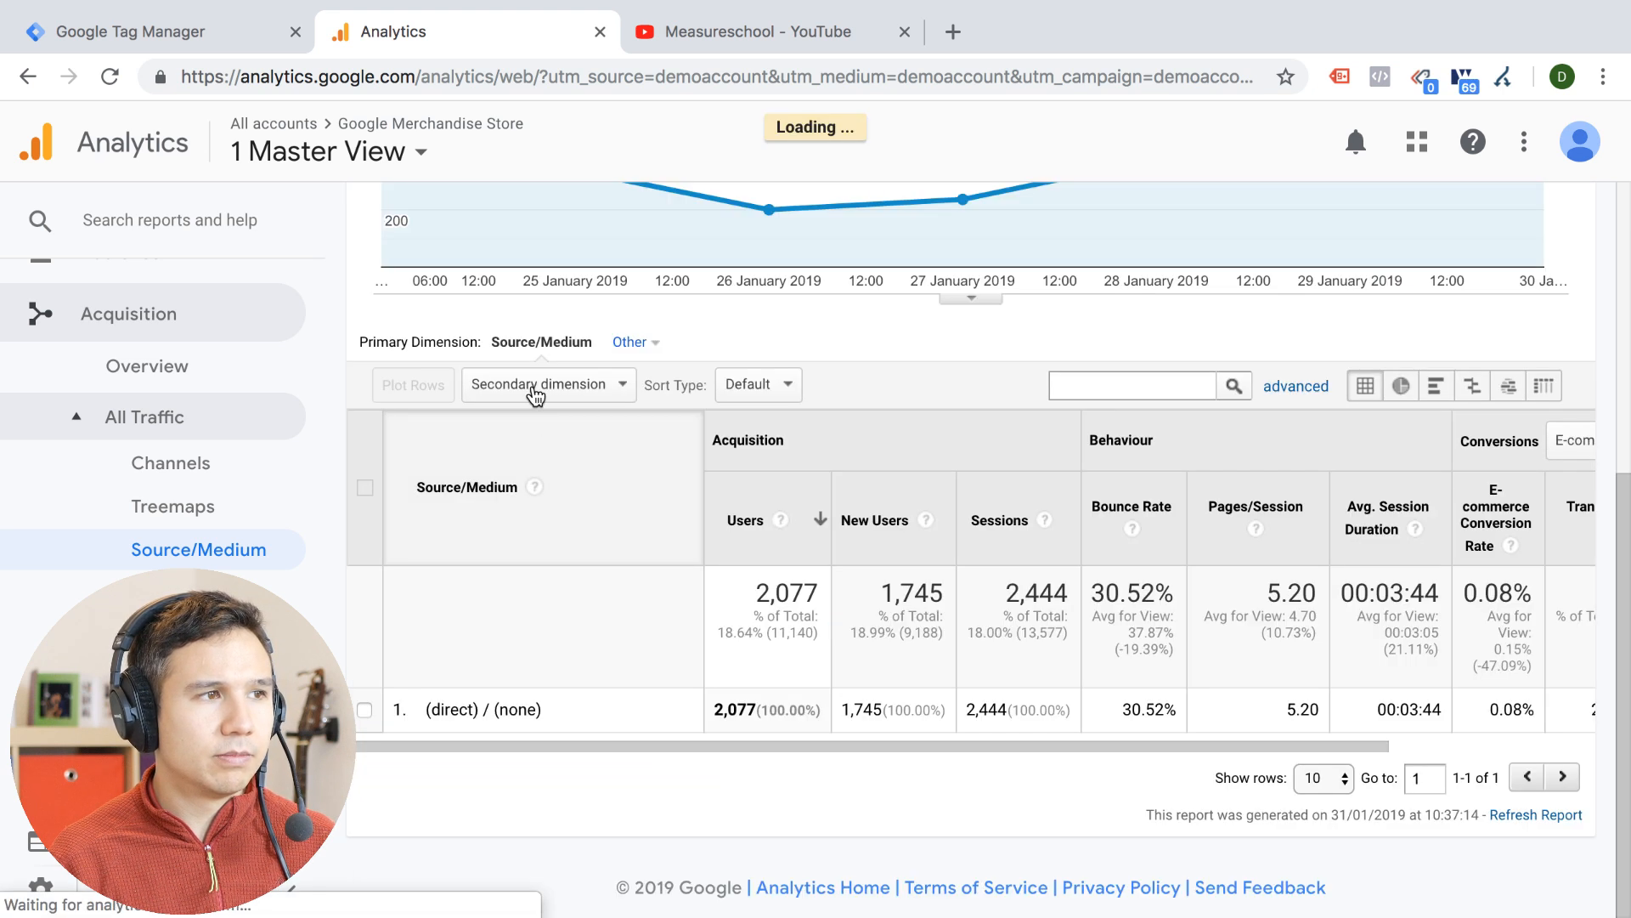
Add Landing Page as the secondary dimension for the direct traffic and examine the landing page /google+redesign/new
click(533, 389)
text(land)
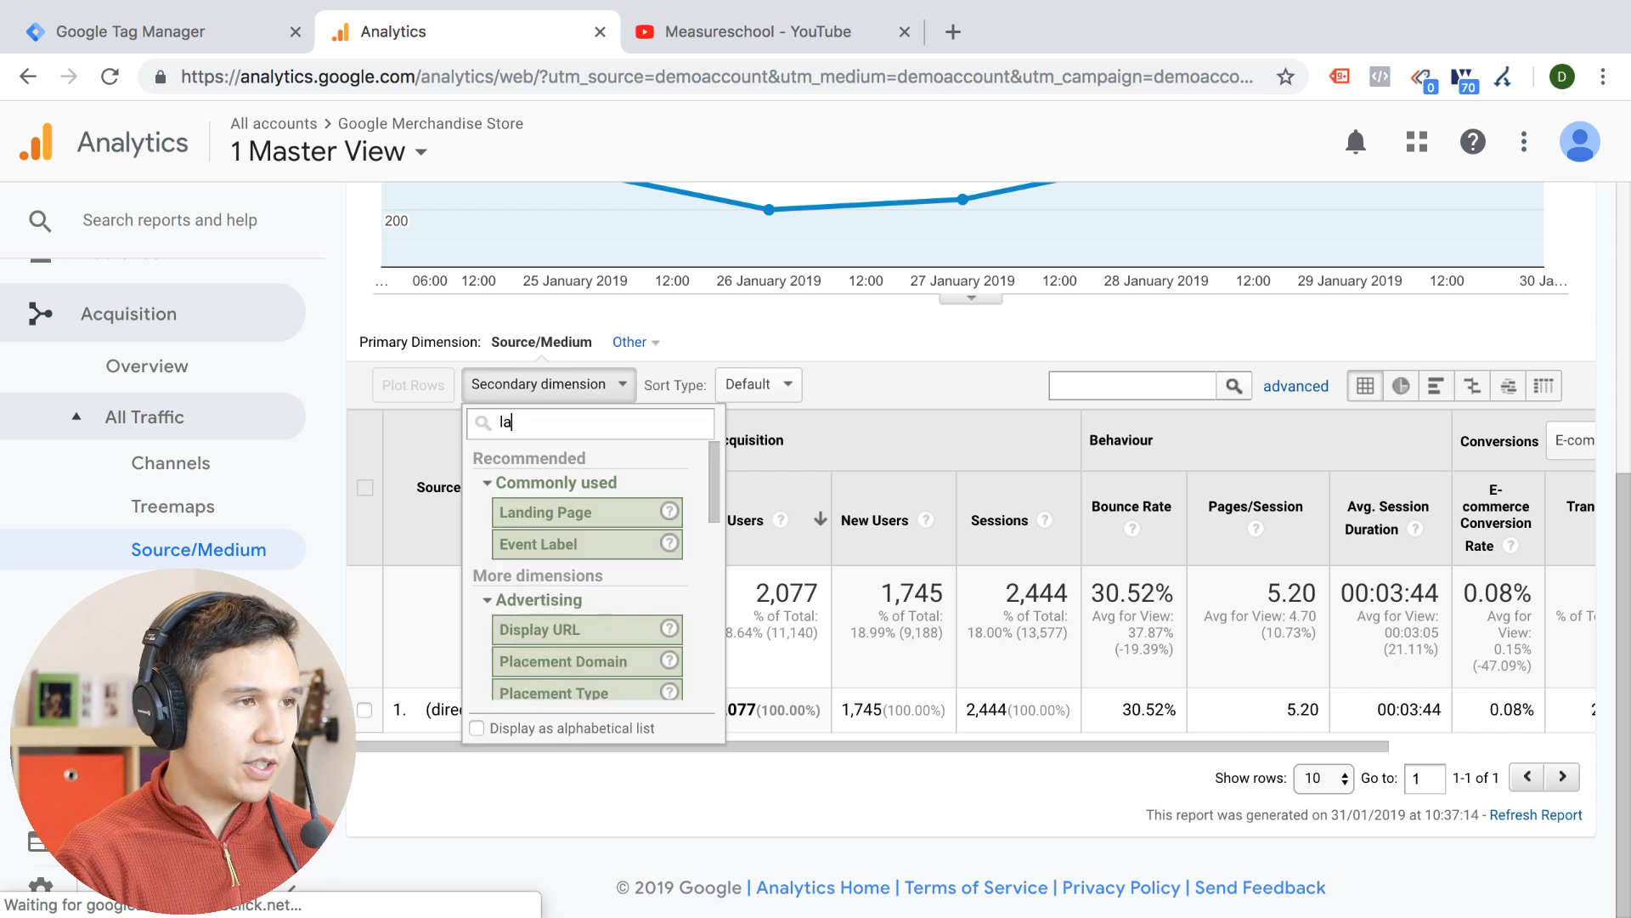
click(548, 514)
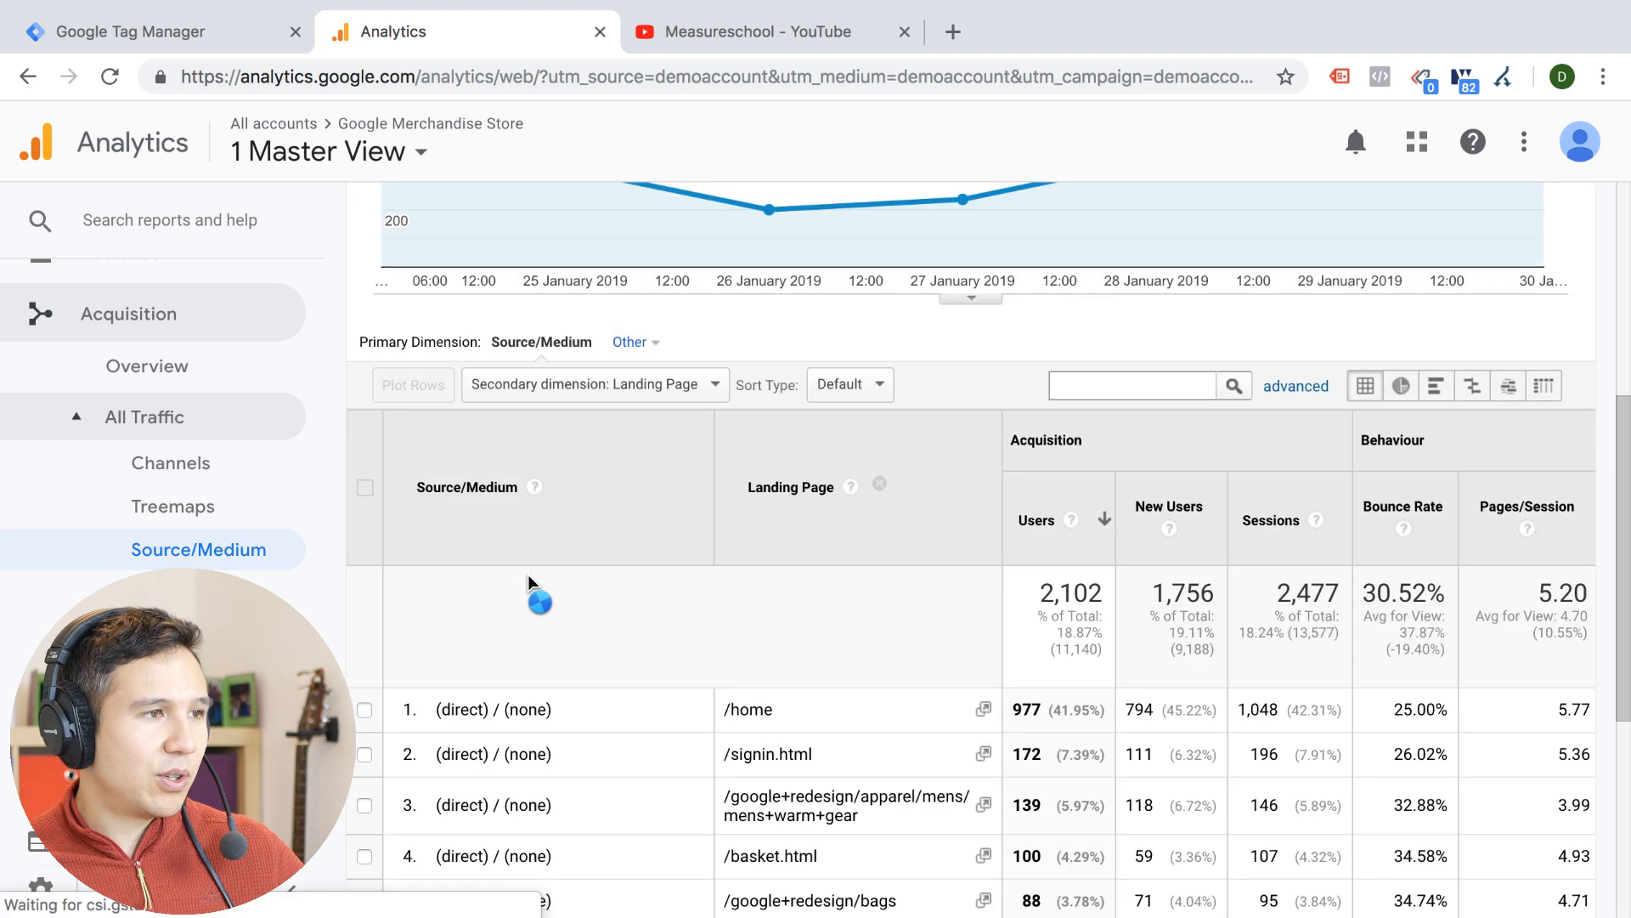
scroll(528, 574, down, 4)
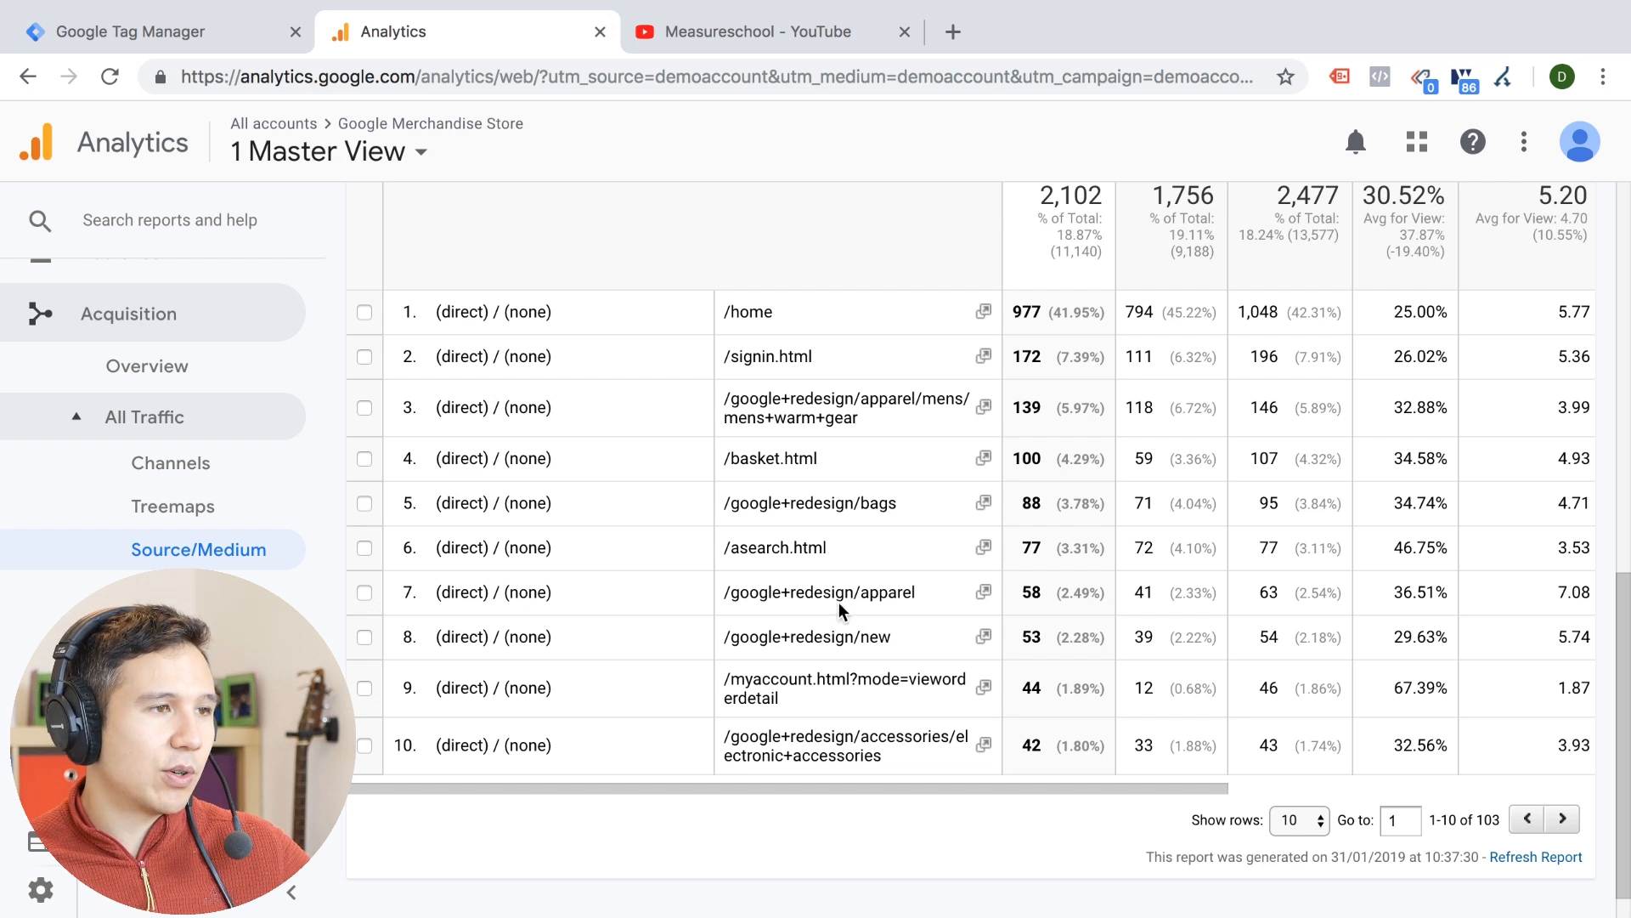
drag(931, 644, 811, 653)
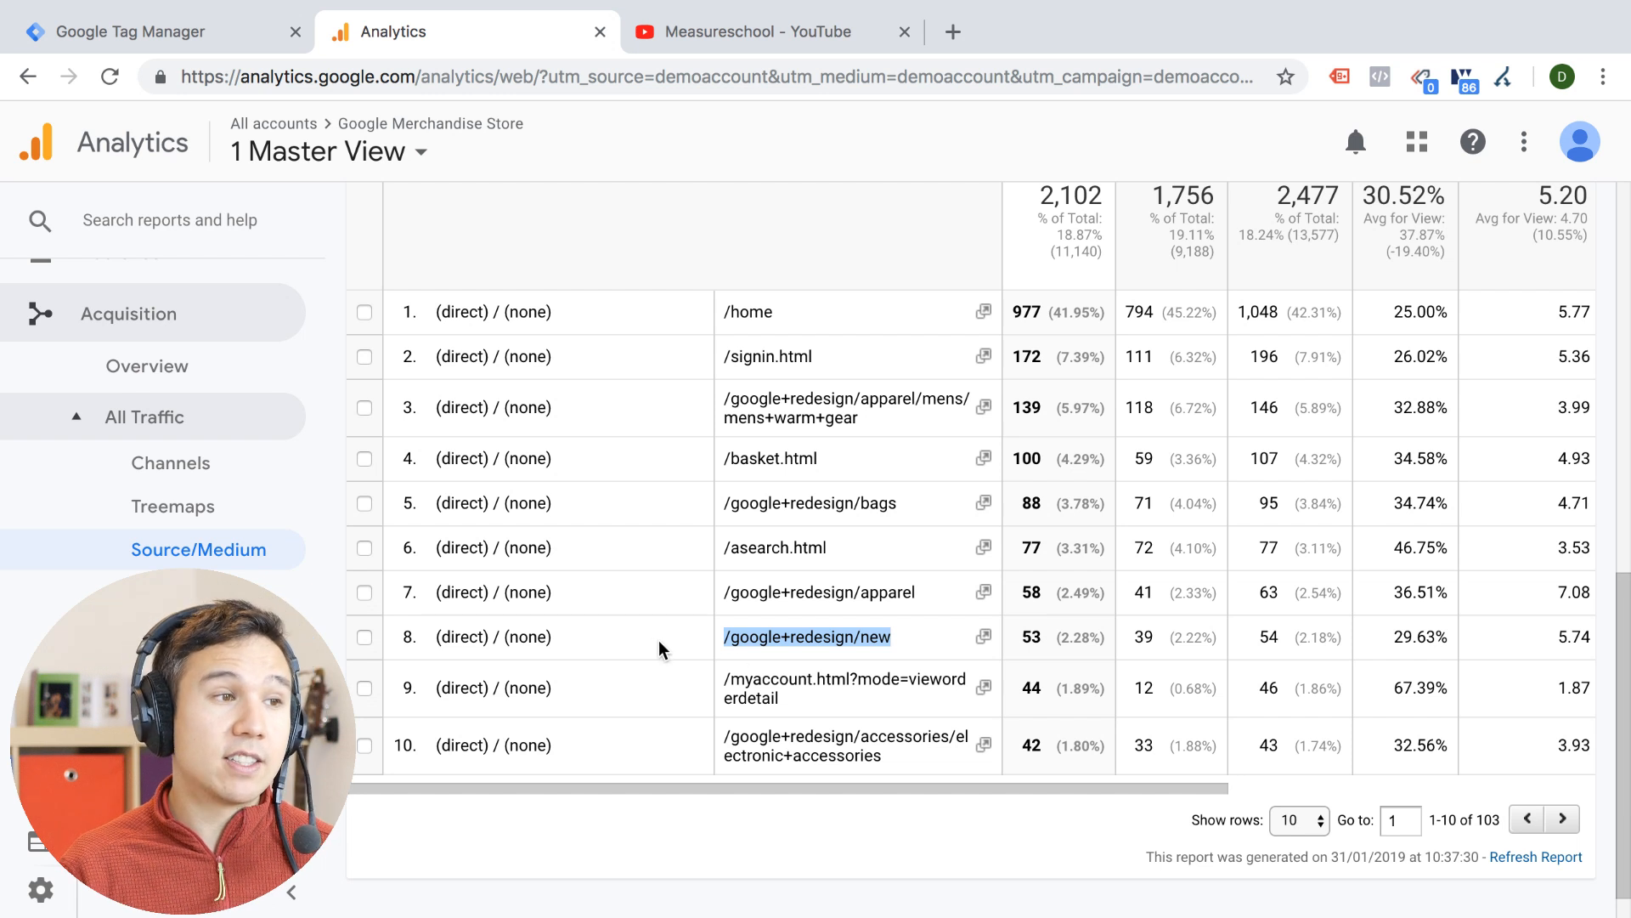
double_click(837, 638)
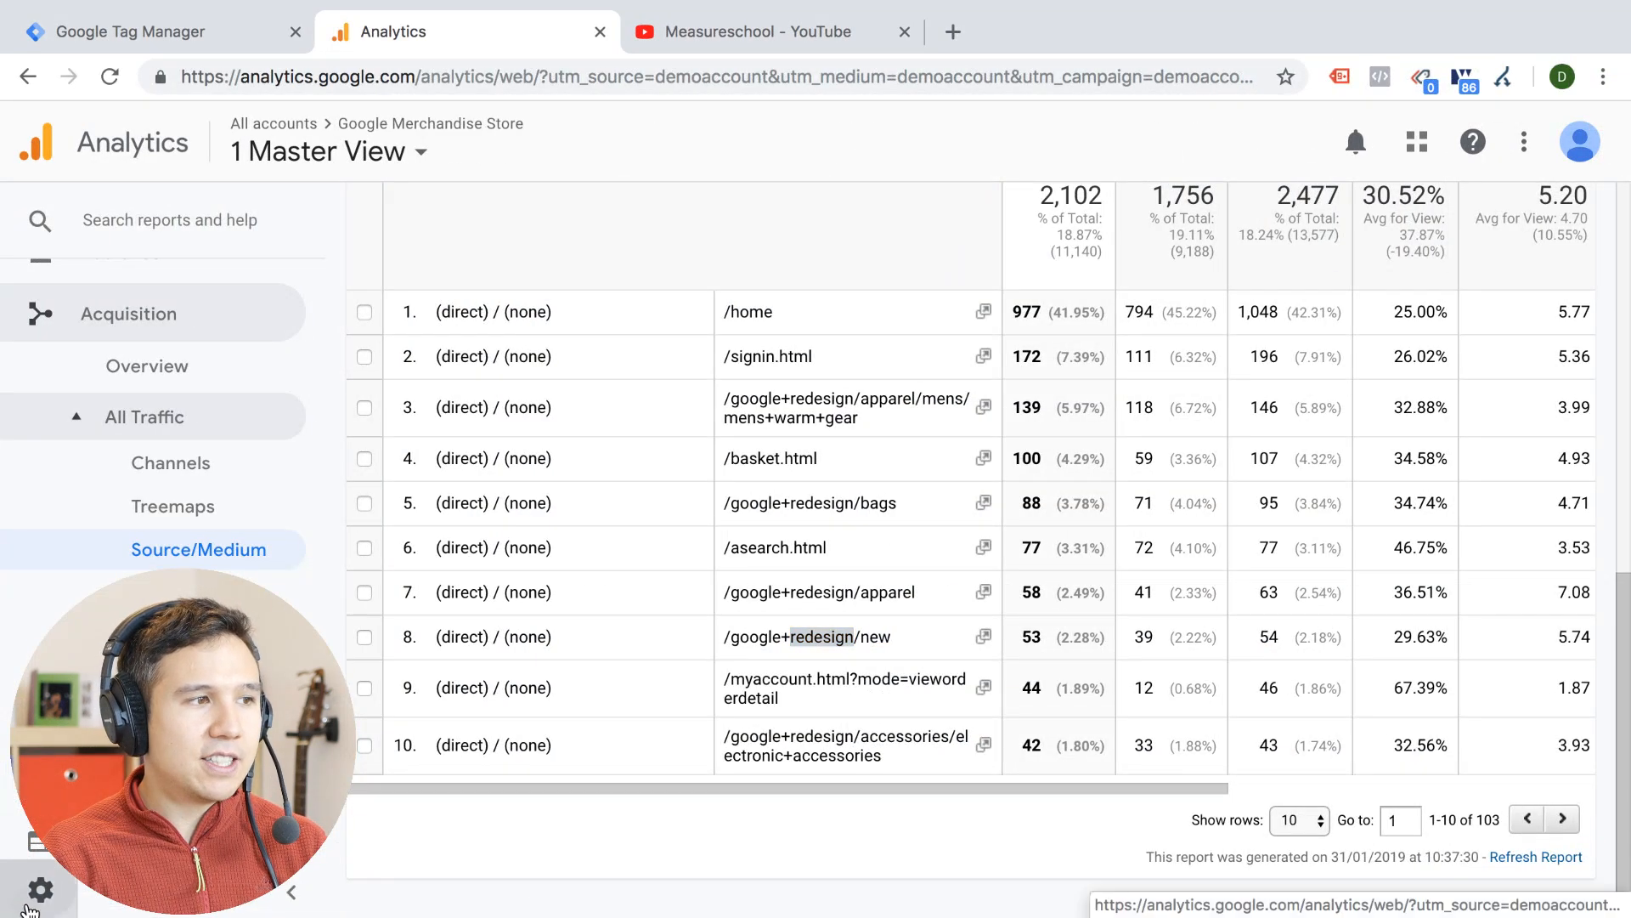
Check the Bot Filtering option in the view settings of 1 Master View and return to the admin overview
click(34, 901)
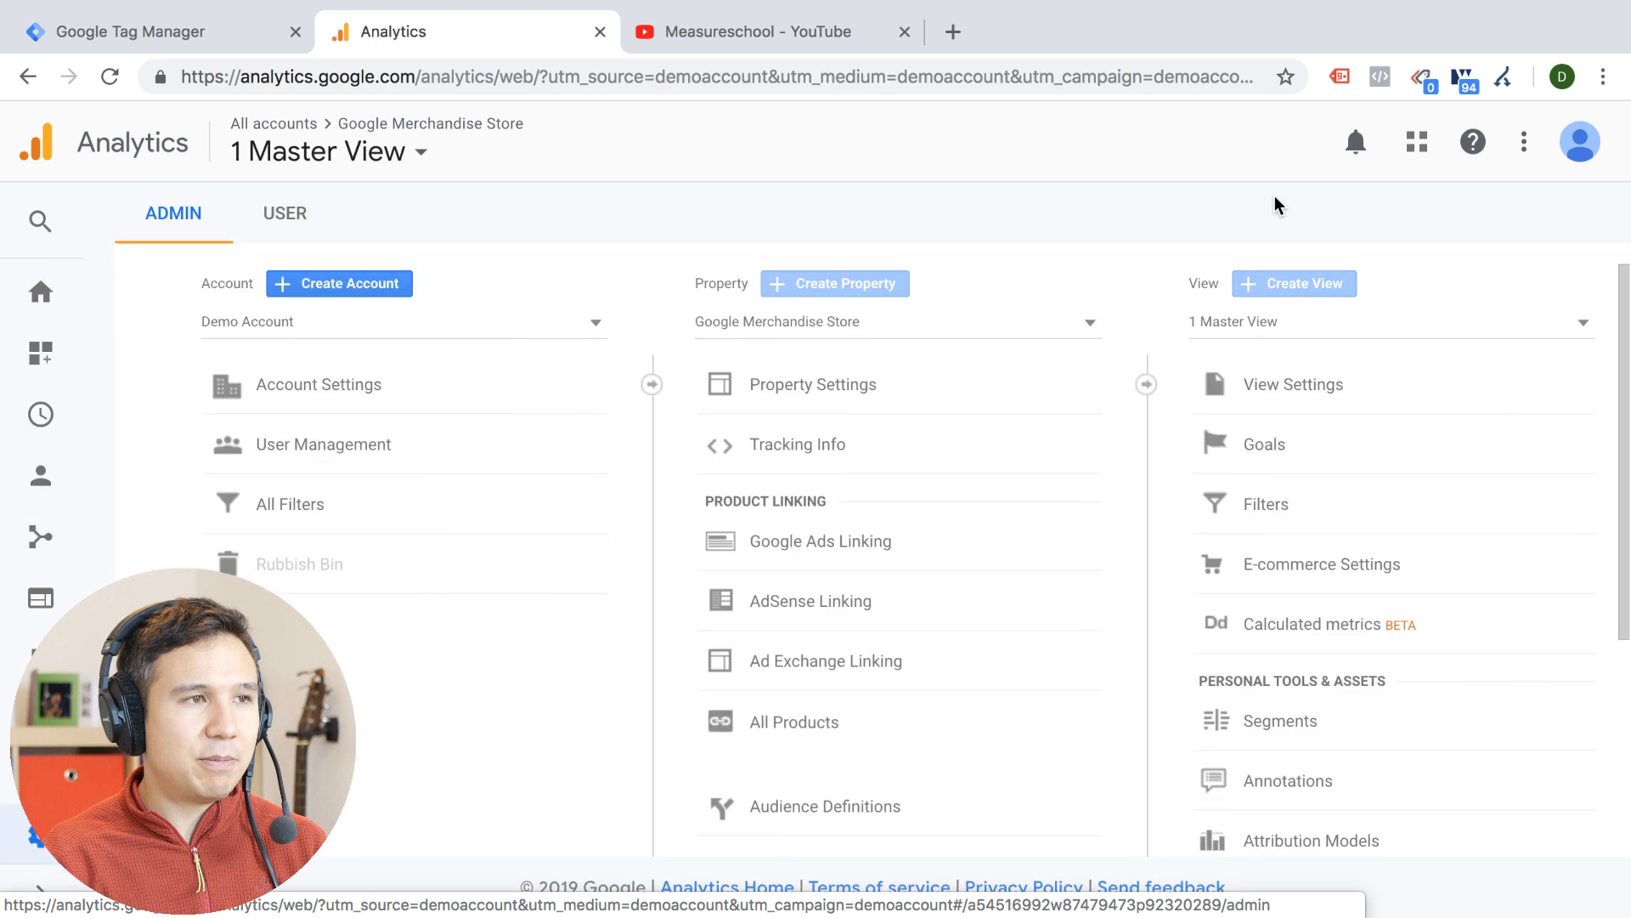
click(1246, 384)
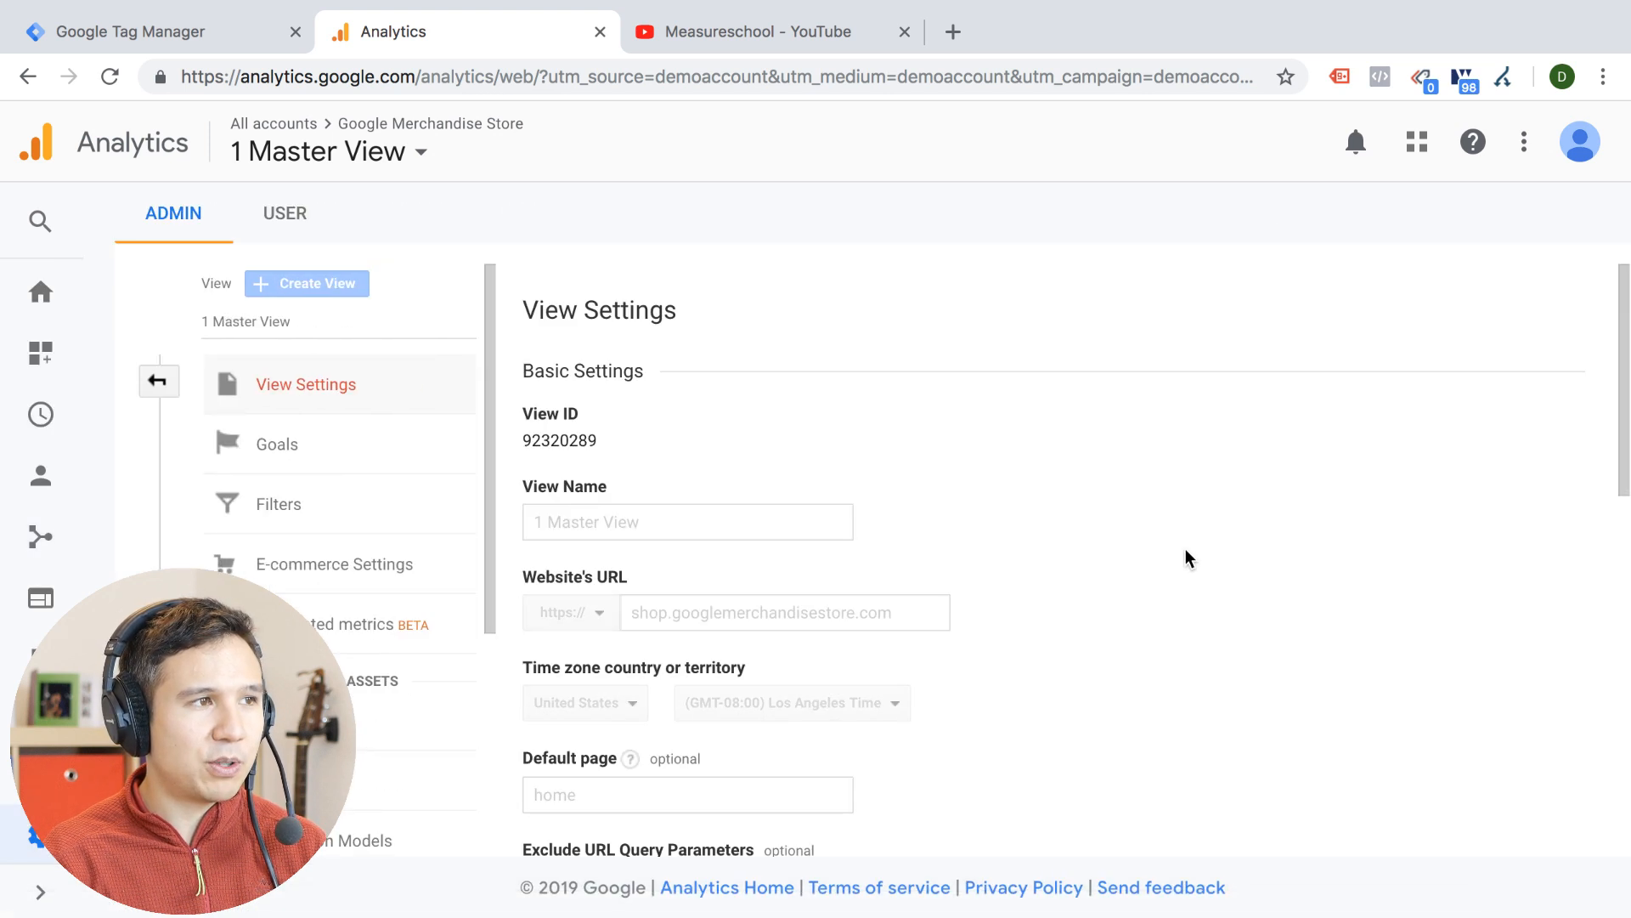
scroll(1186, 558, down, 10)
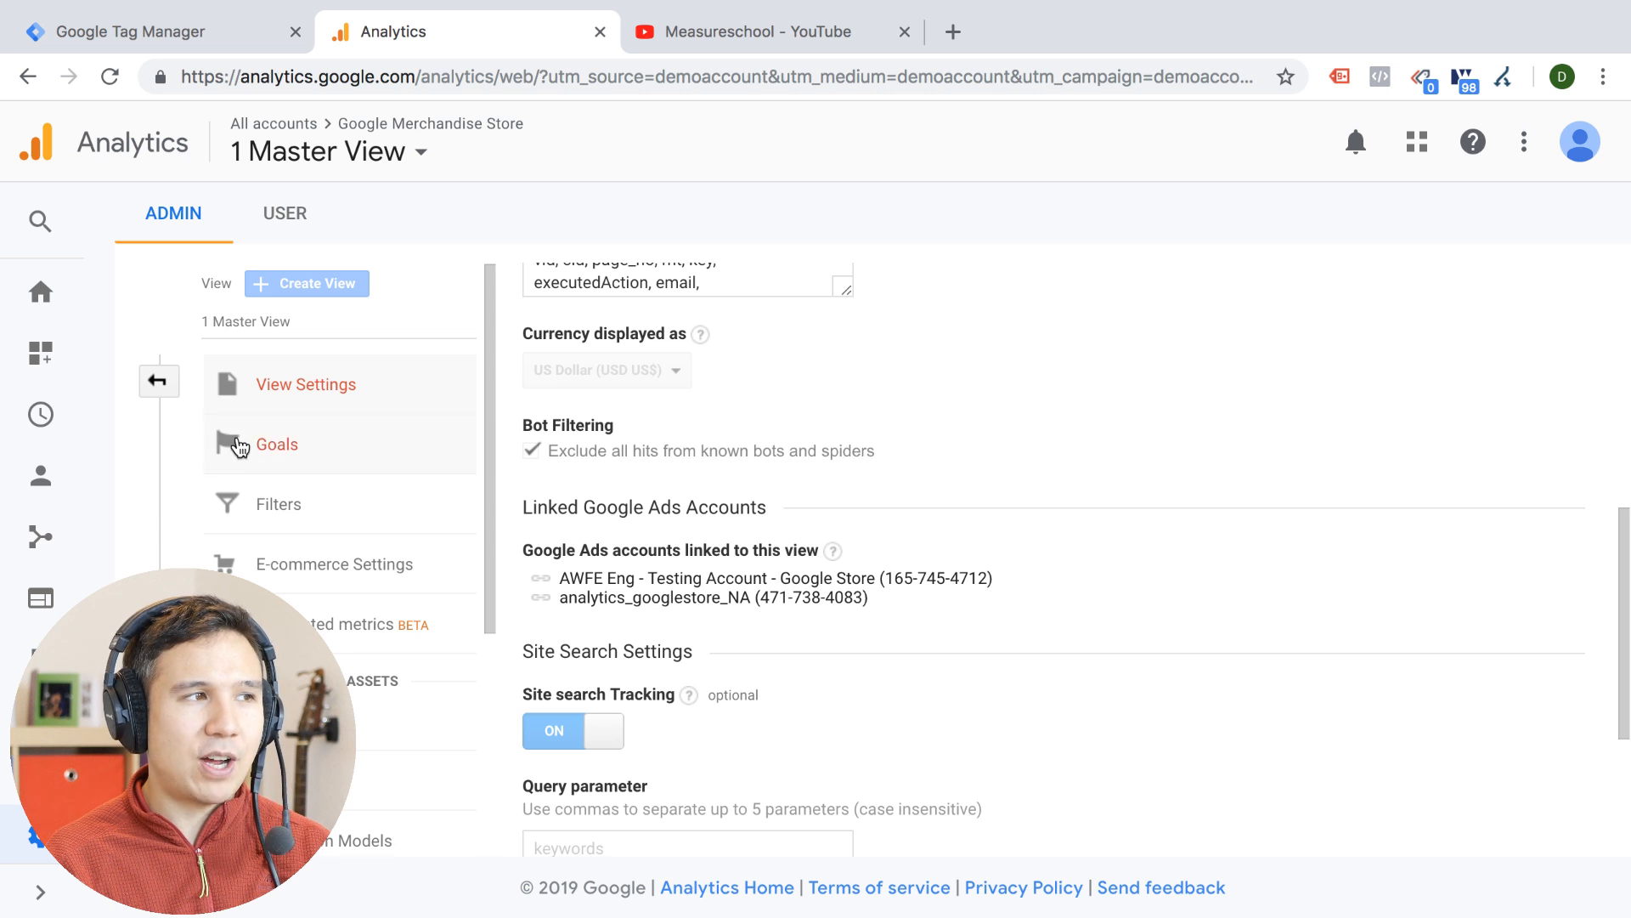
click(161, 381)
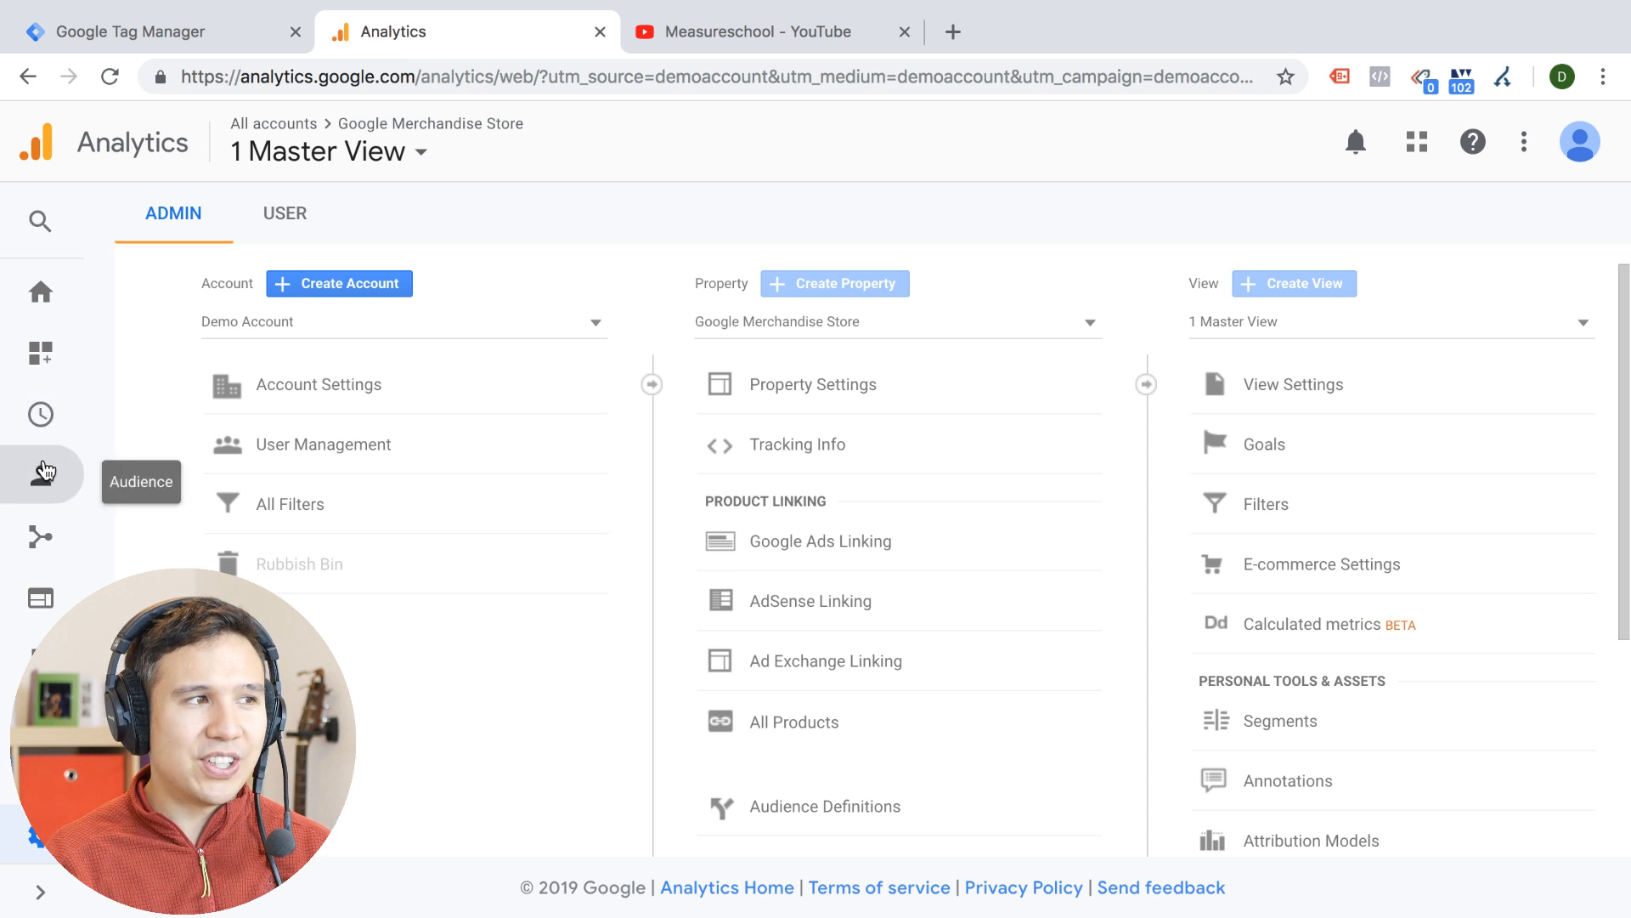
Open the Referrals report under Acquisition, All Traffic and review its table of referring sources
click(40, 535)
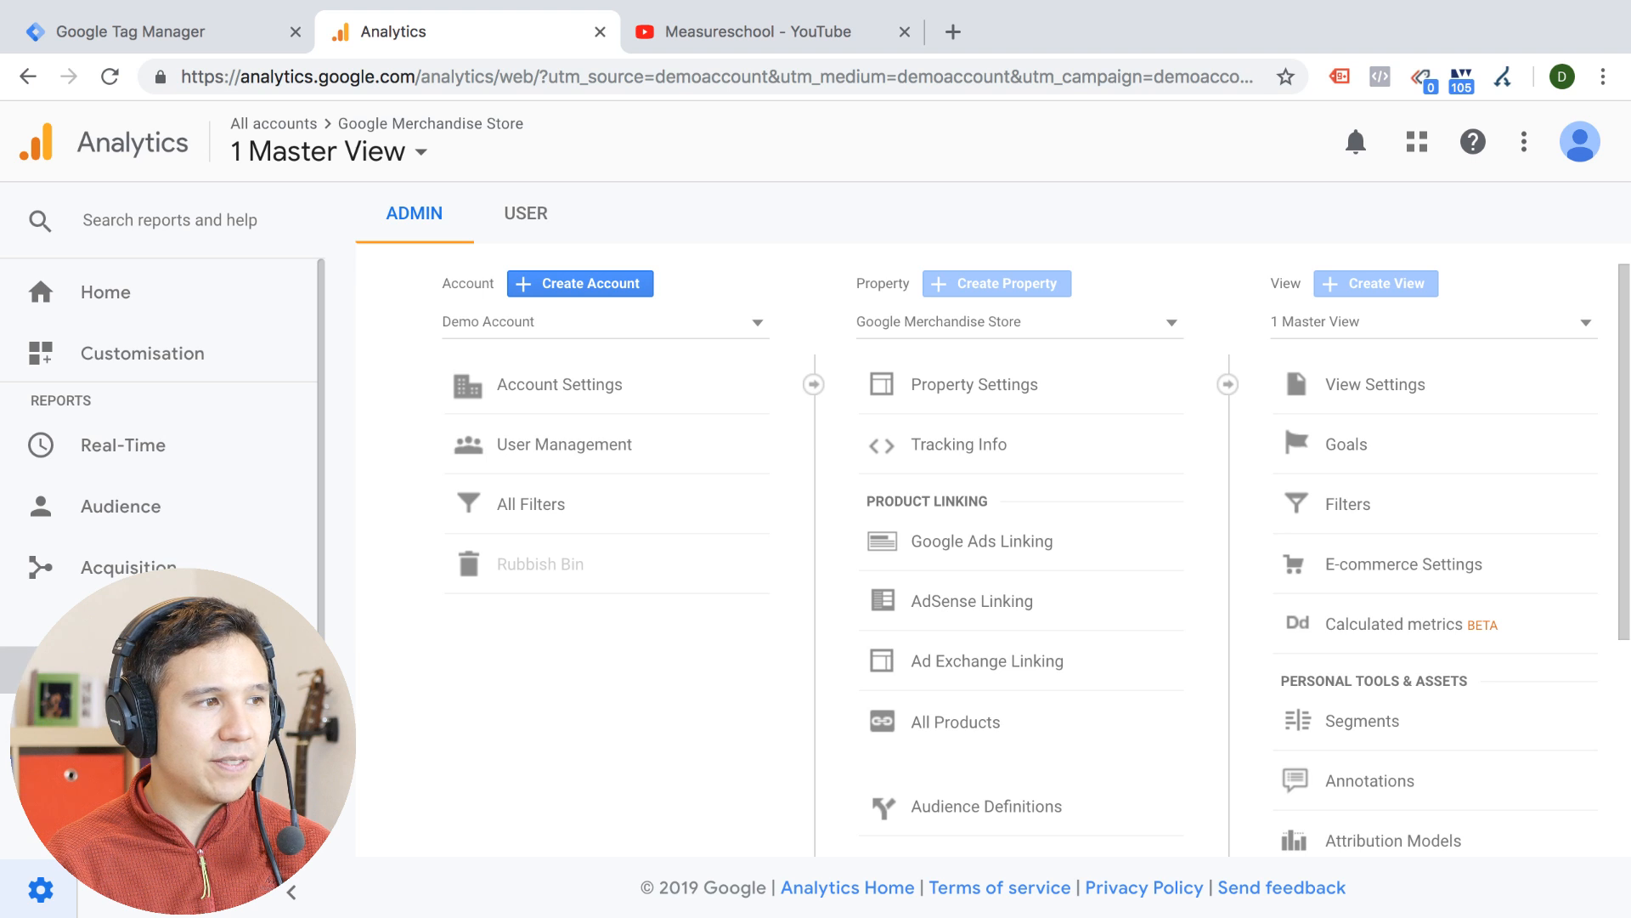
scroll(176, 544, down, 4)
click(175, 535)
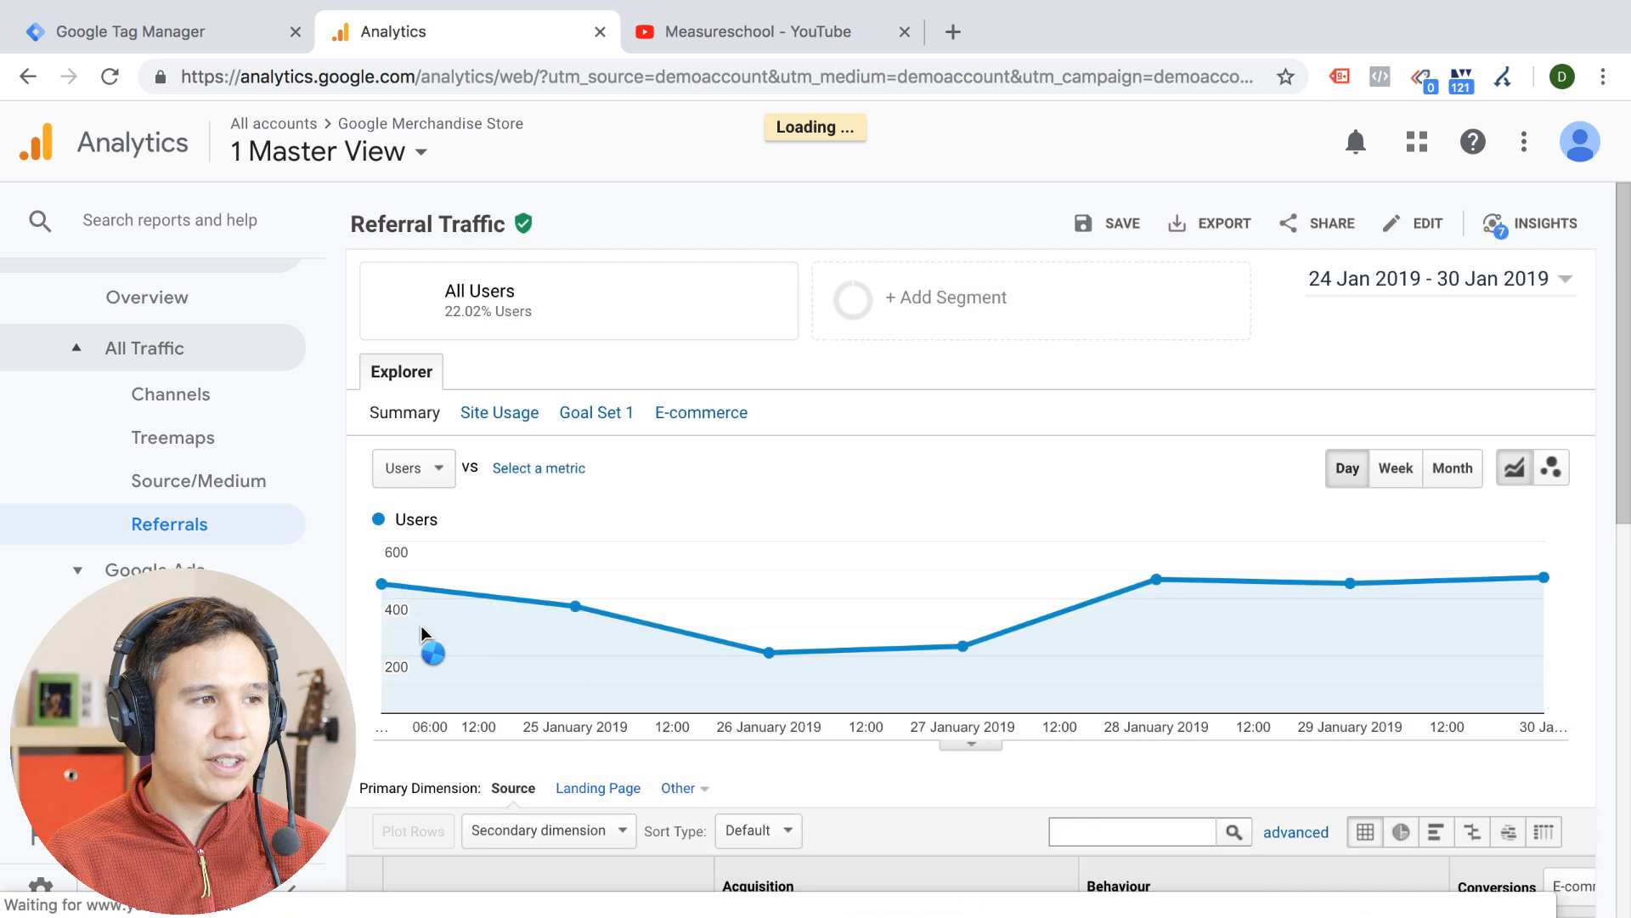
scroll(421, 626, down, 8)
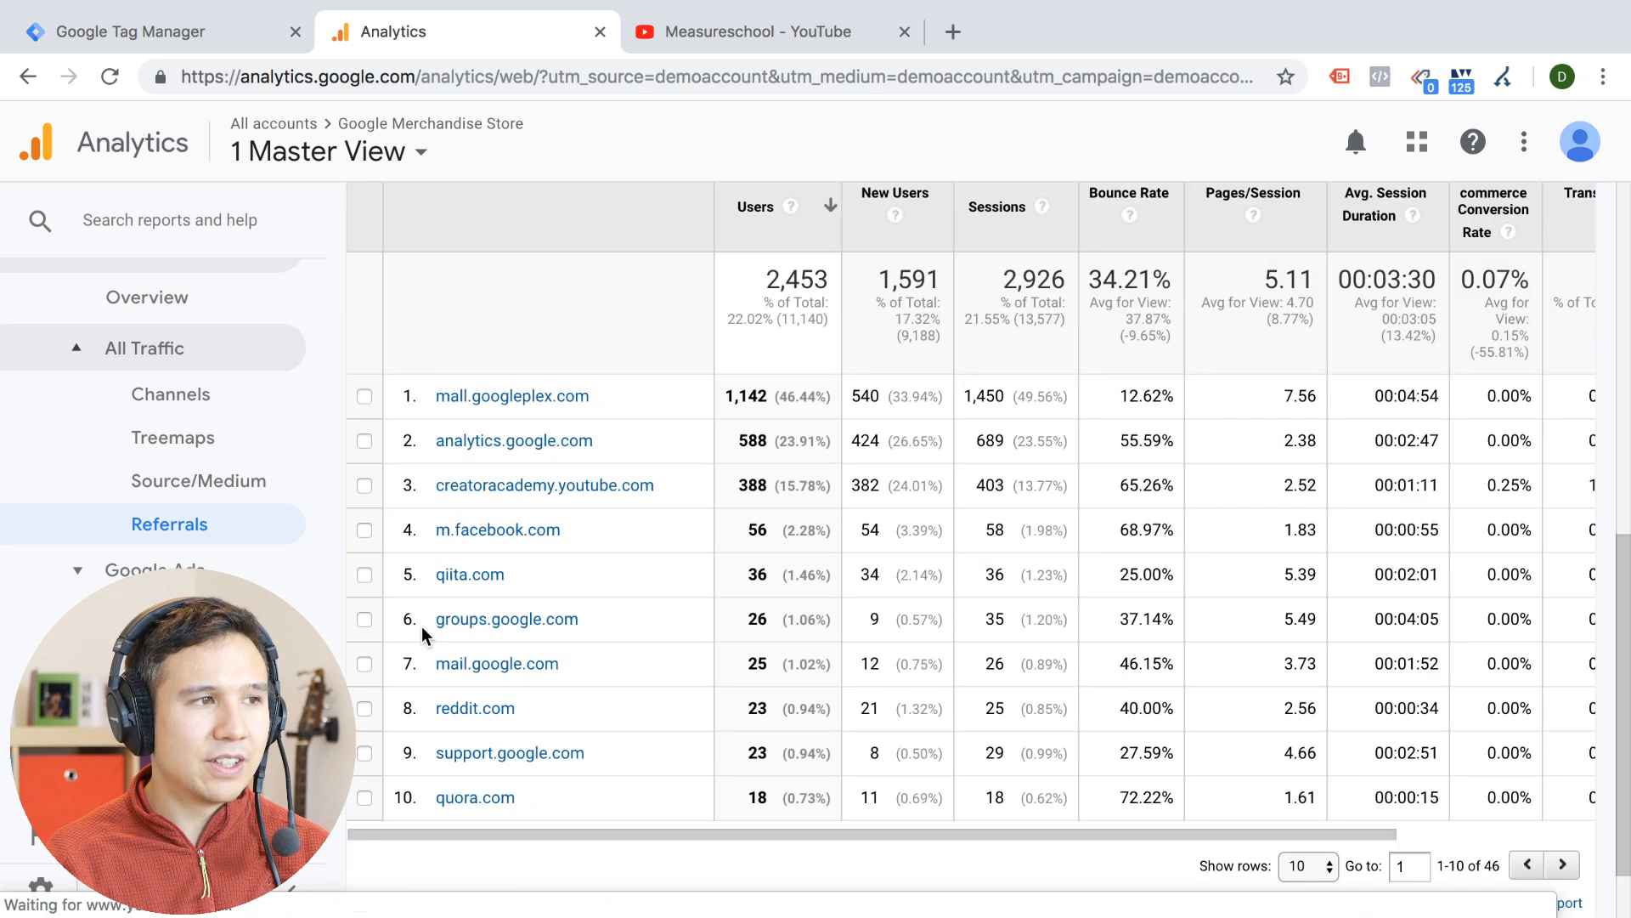
Page through the referral sources up to the last page and set the table to show 250 rows
click(1565, 866)
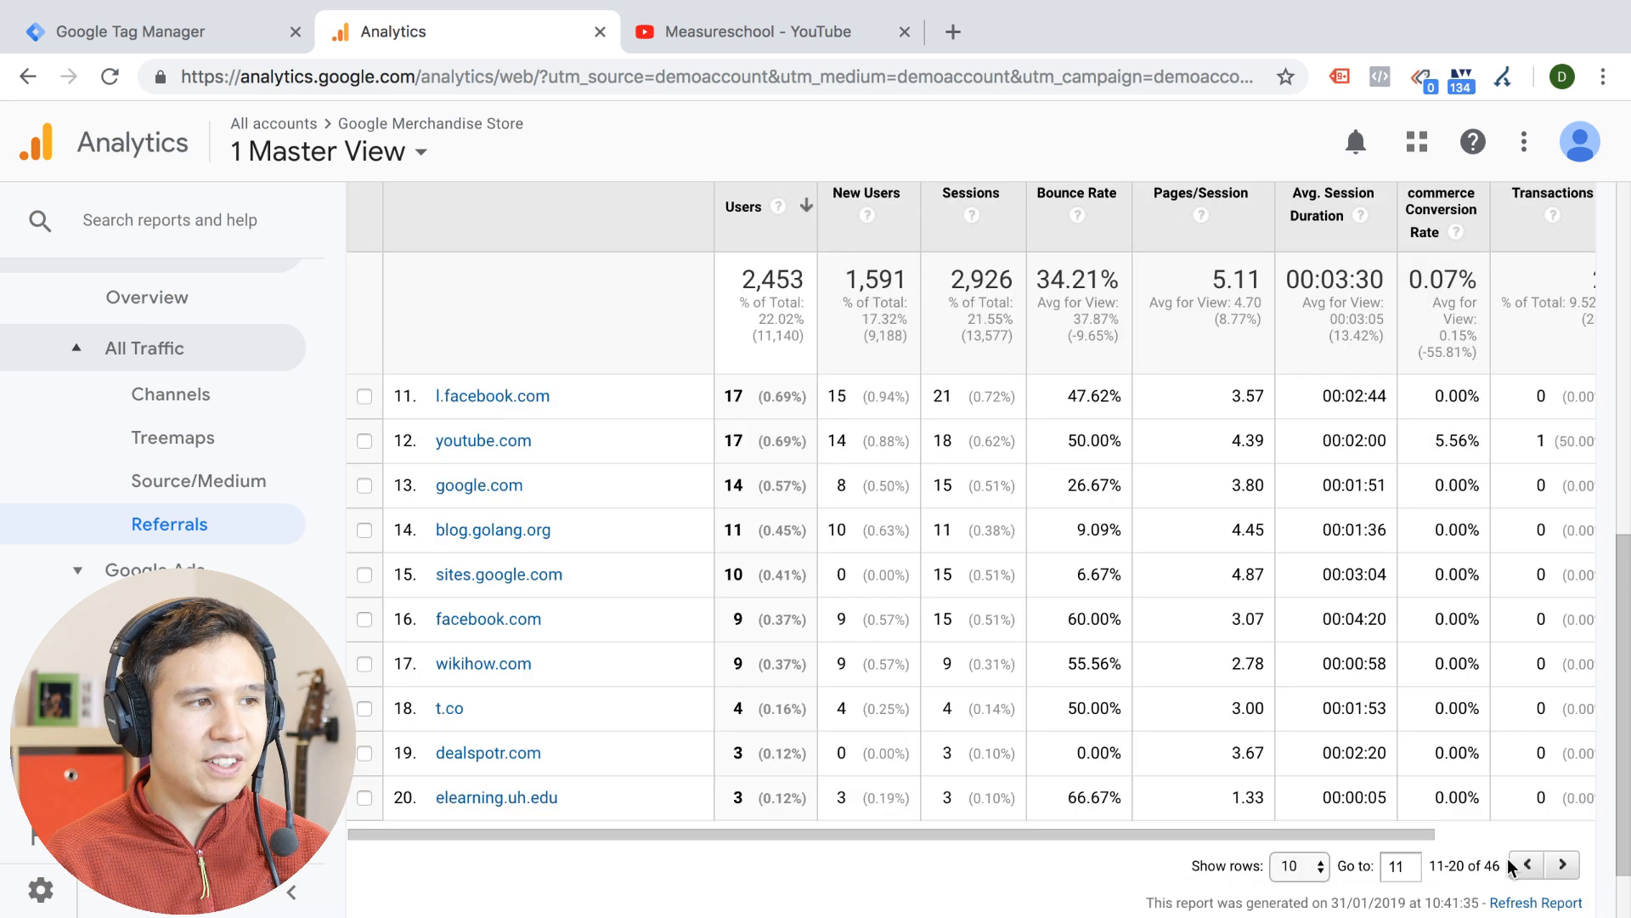
click(1563, 867)
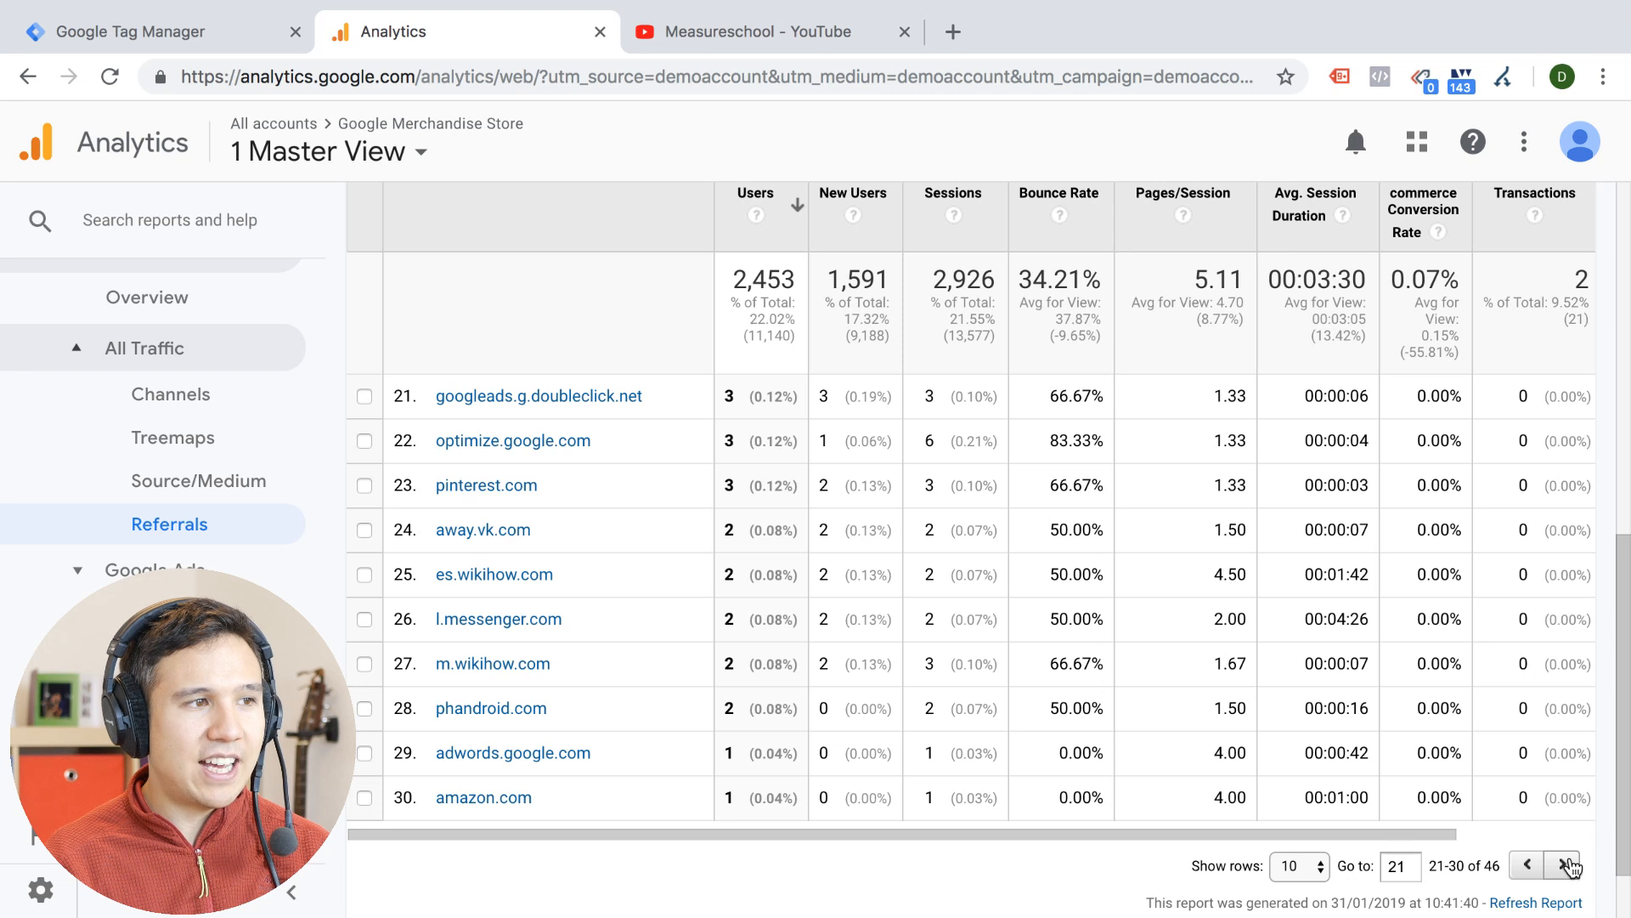
click(1565, 865)
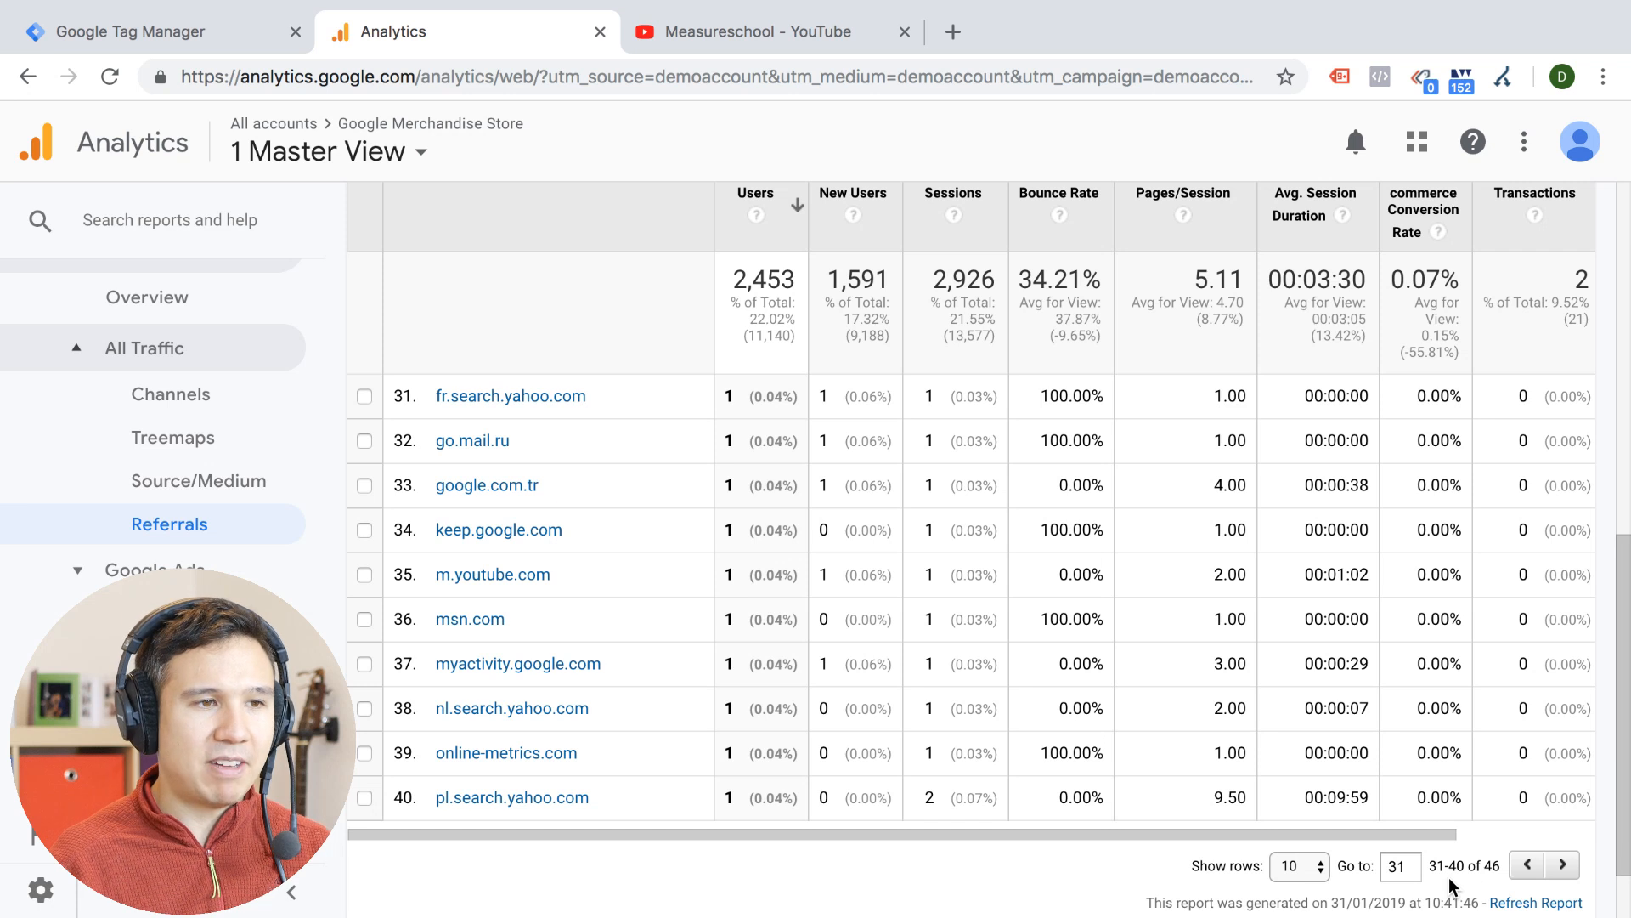
click(1561, 865)
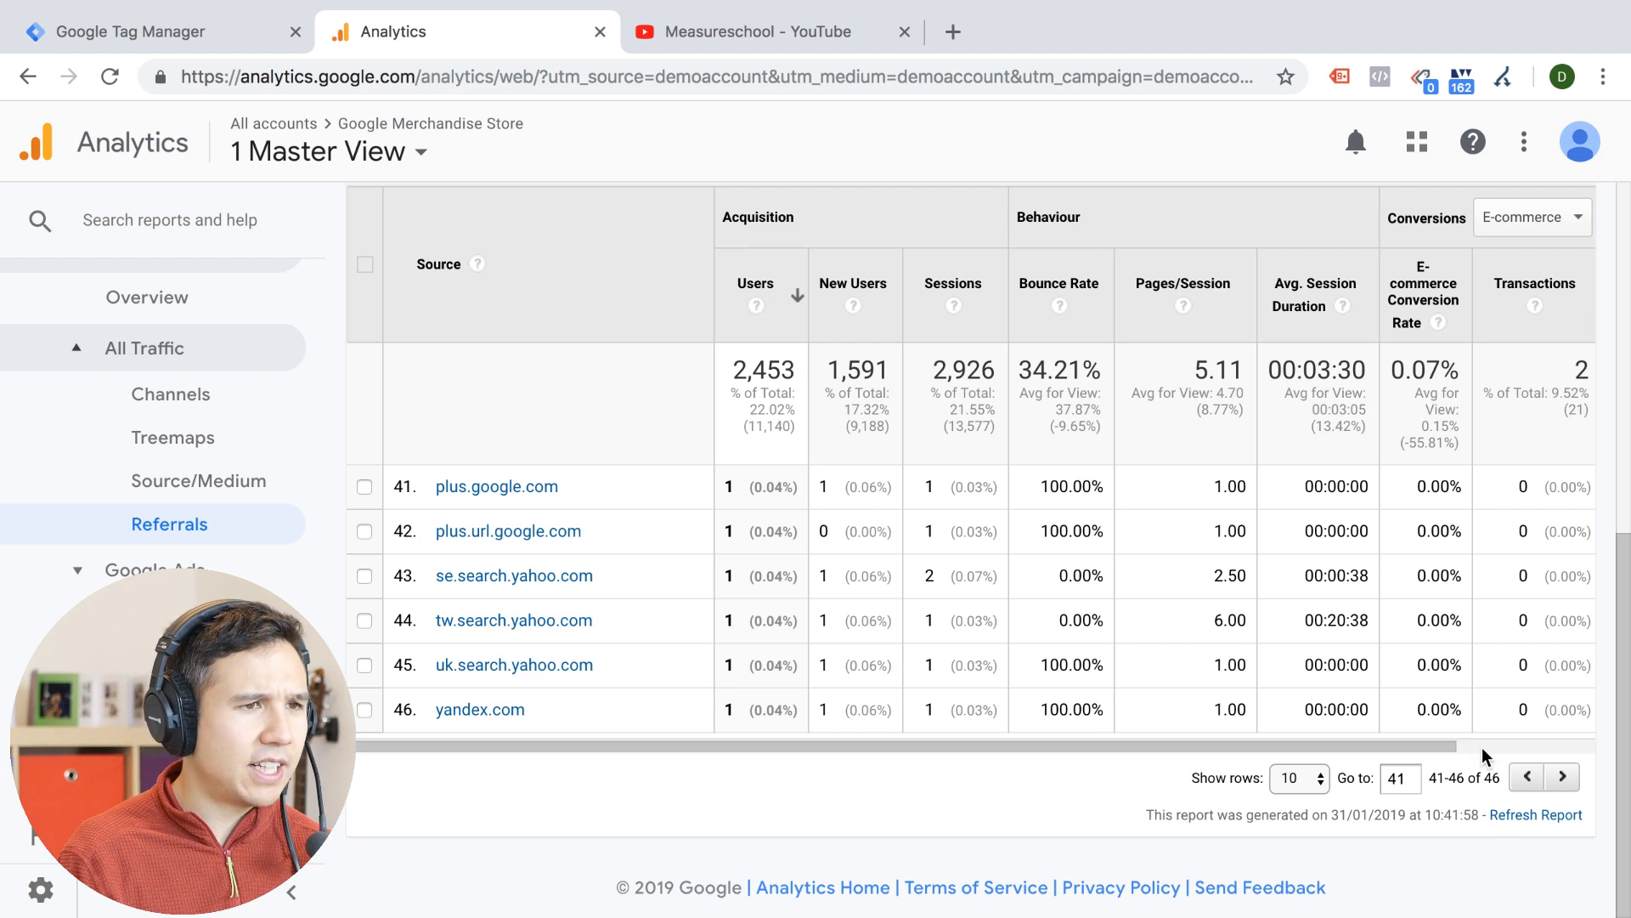
click(1318, 776)
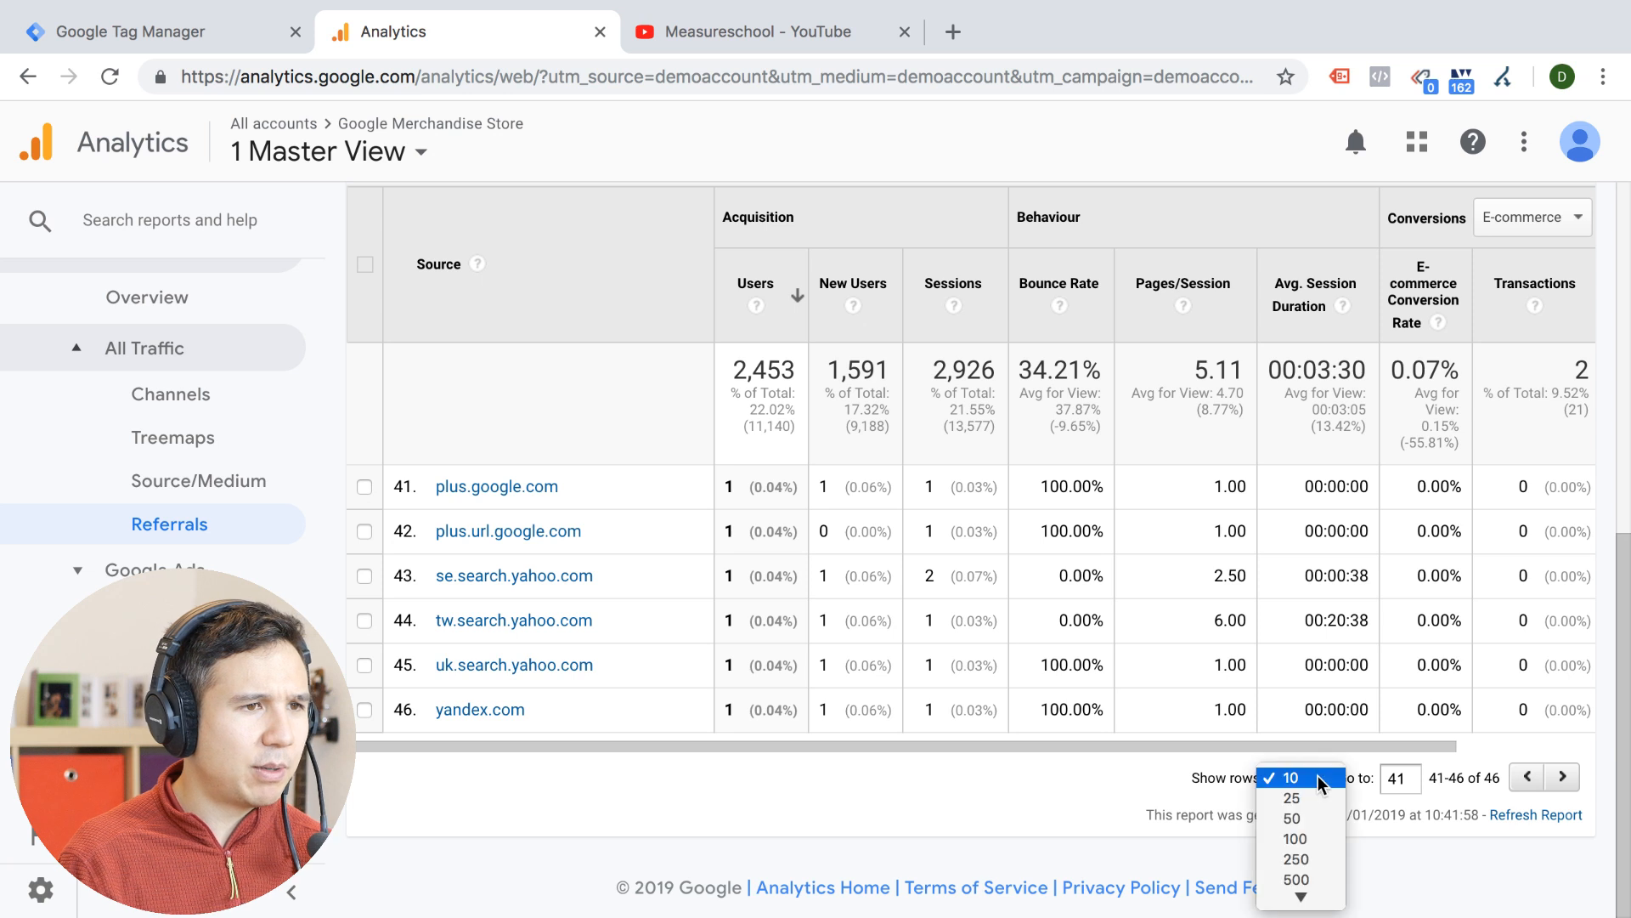
click(1311, 860)
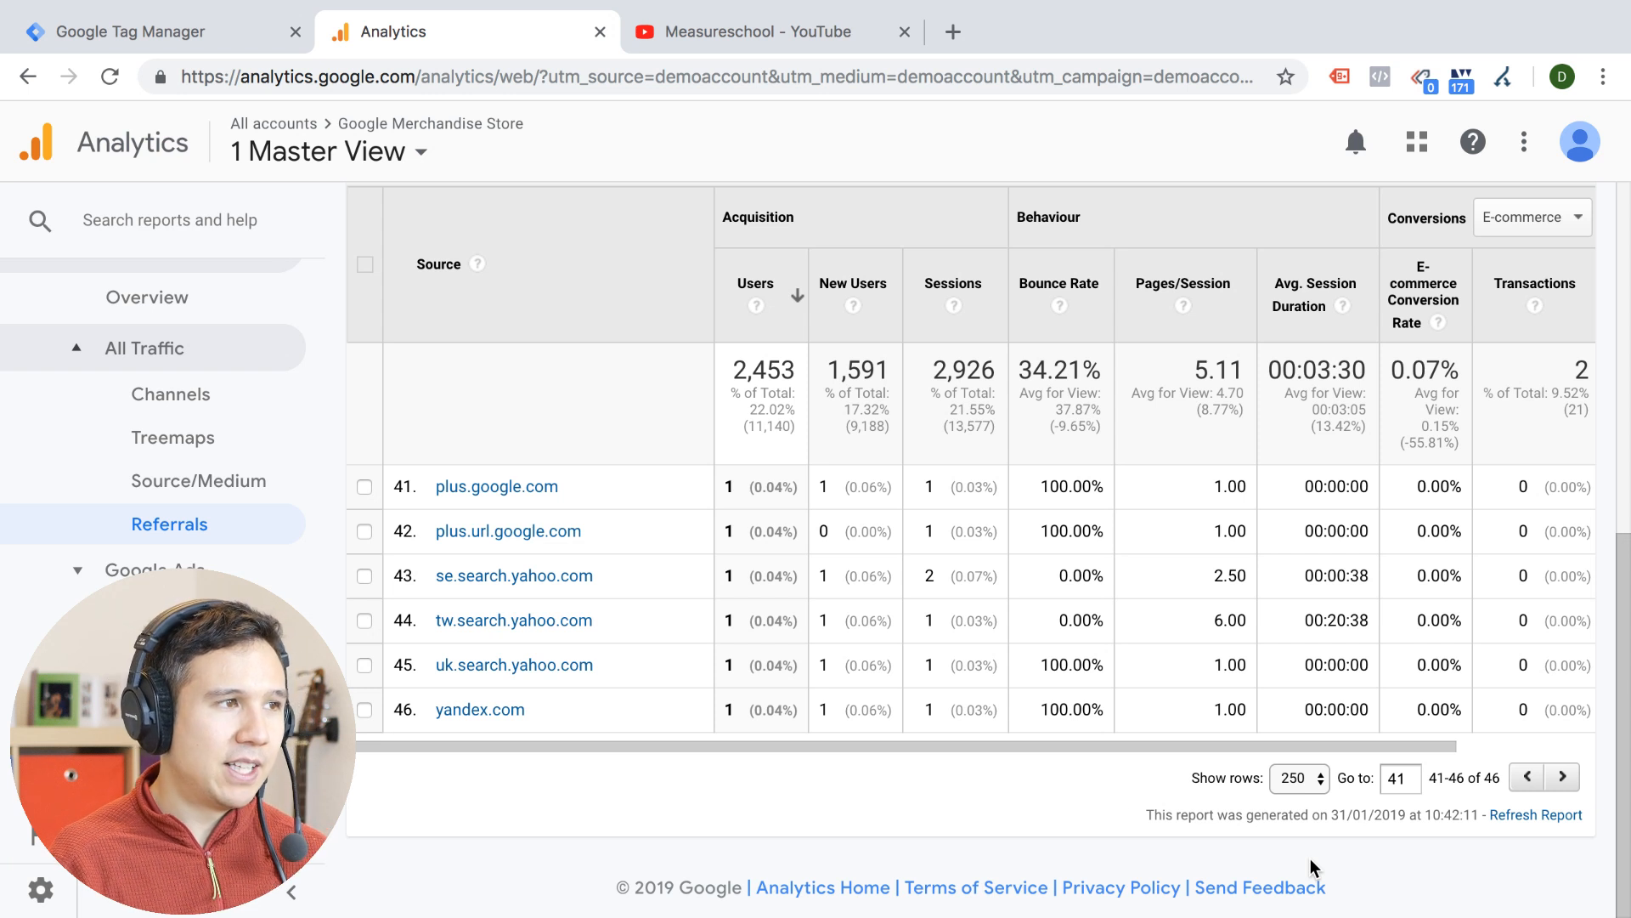
Open the Audience Overview report and review its demographics section with the Language table
click(77, 357)
scroll(51, 486, up, 3)
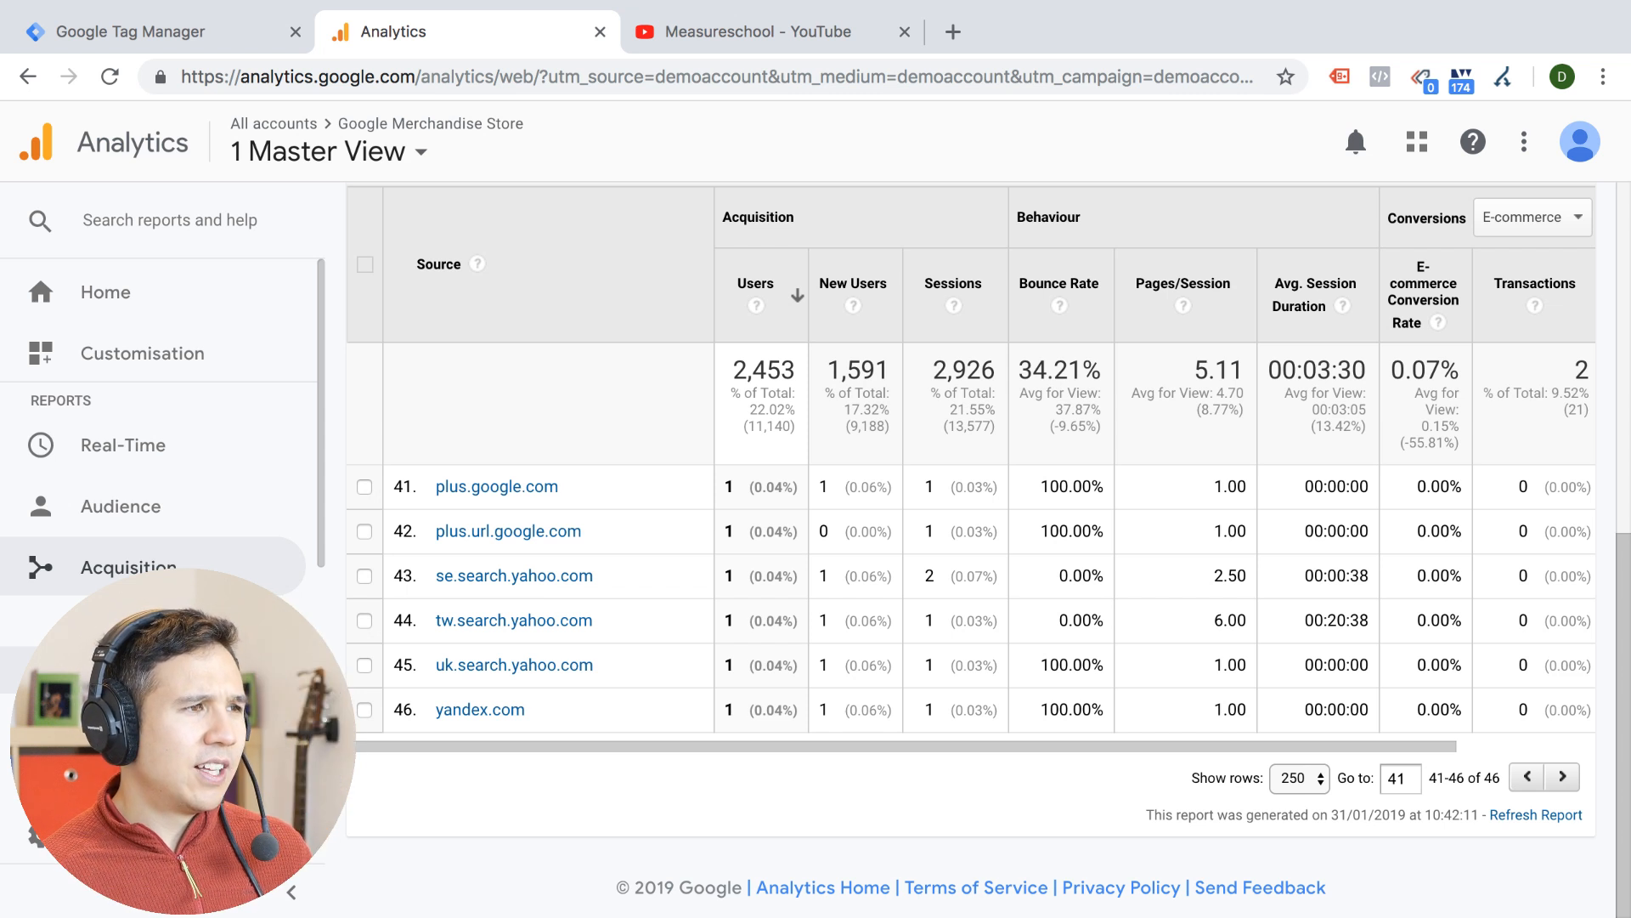
click(26, 523)
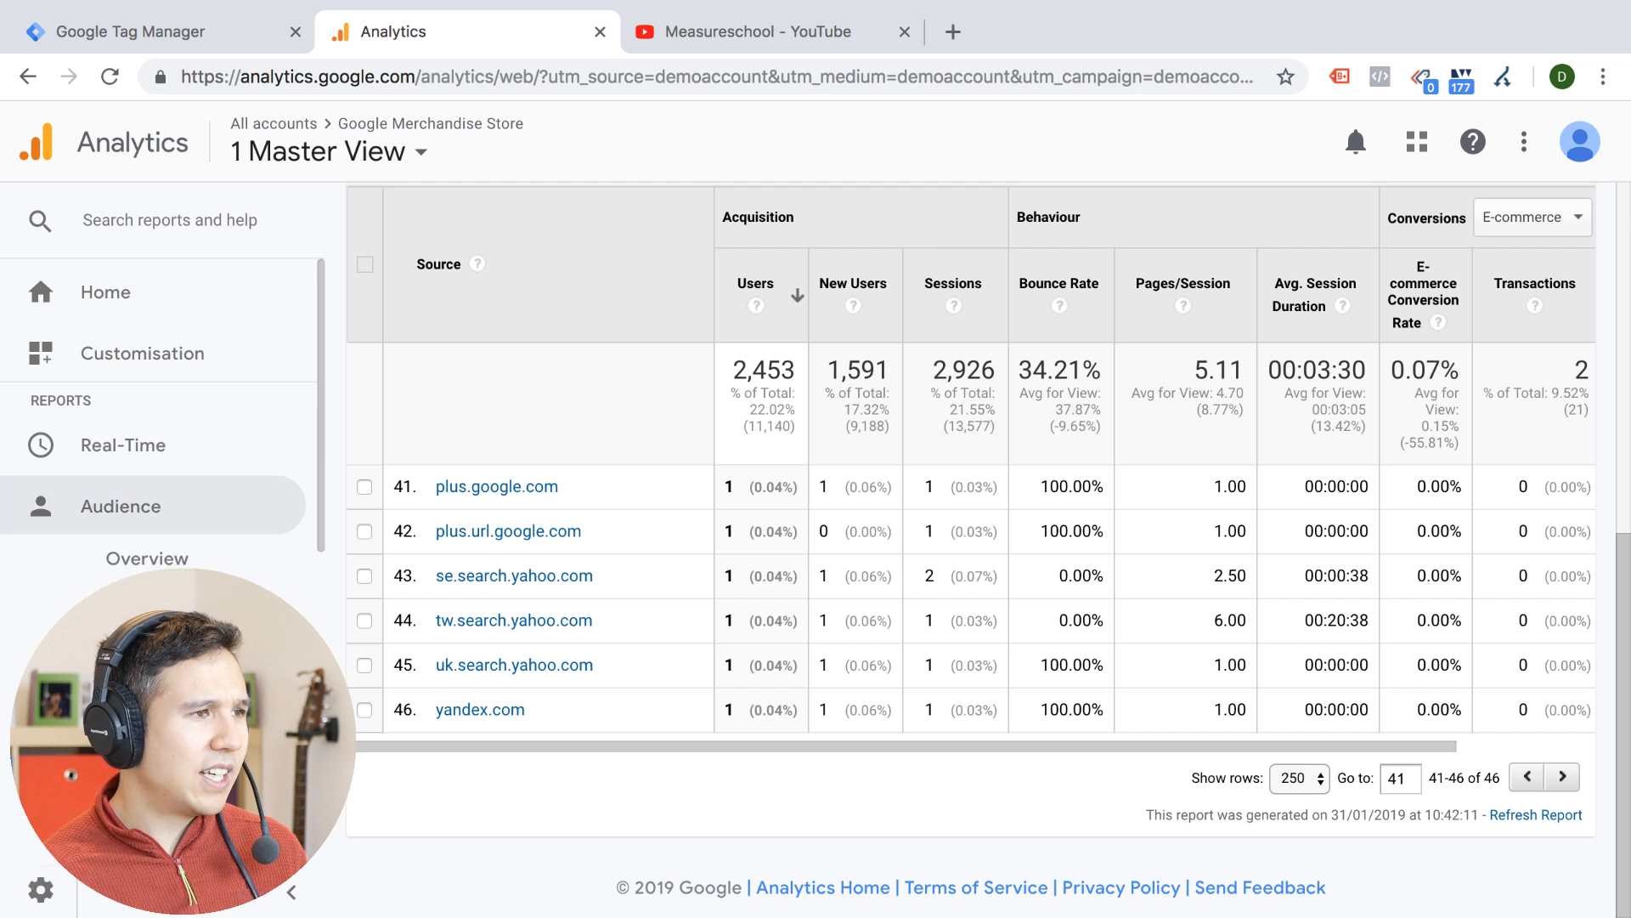
scroll(43, 424, down, 7)
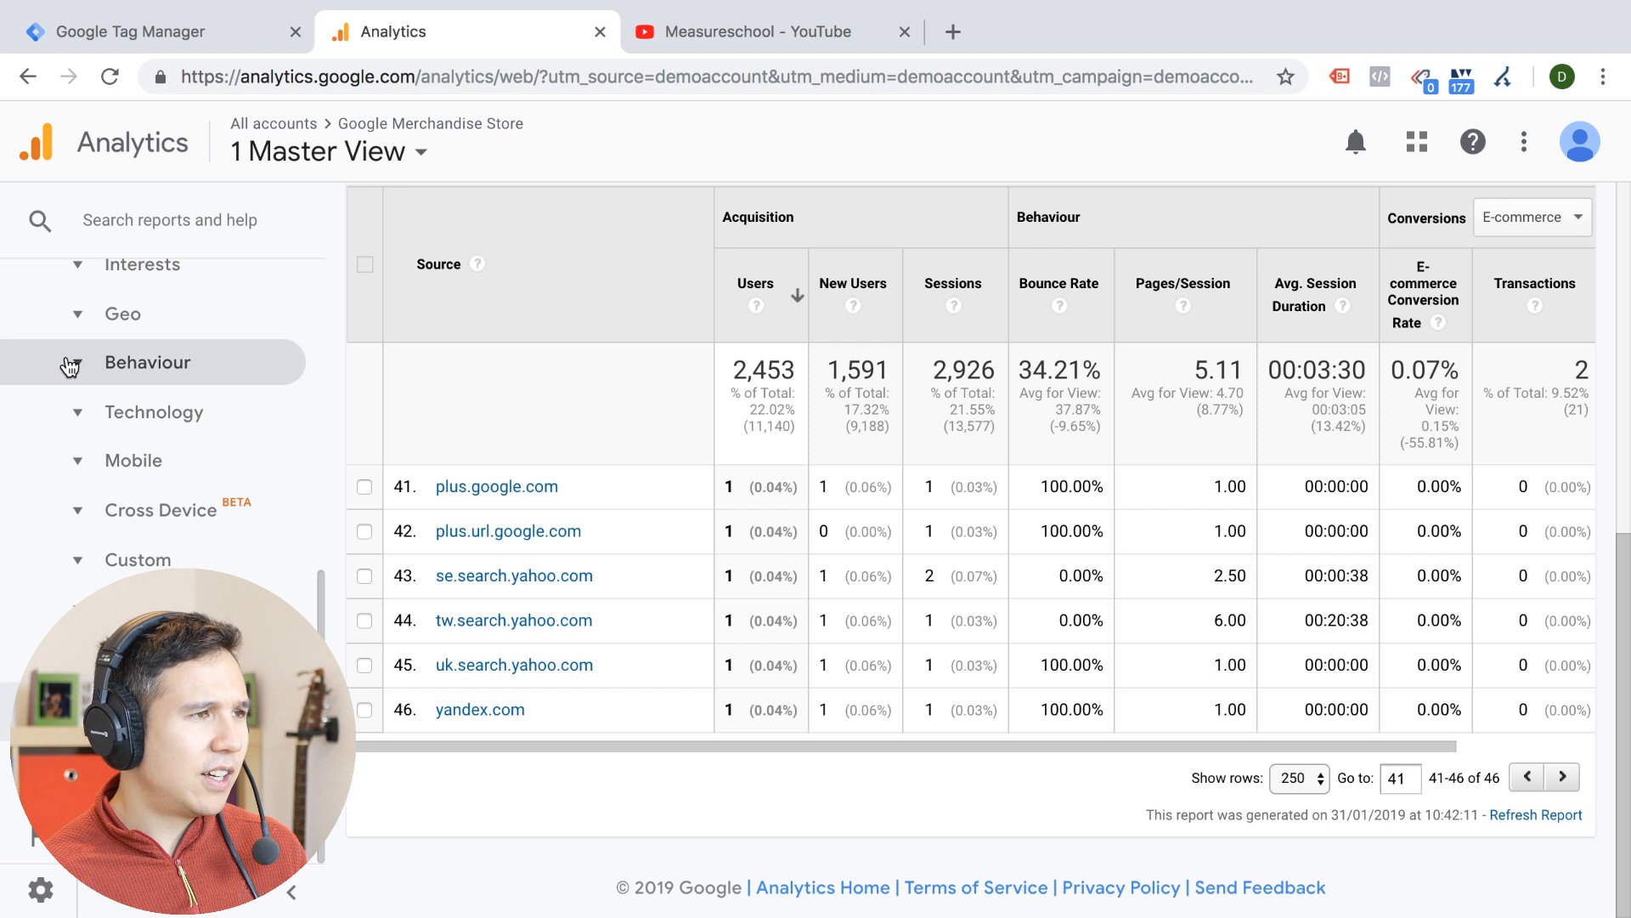
scroll(83, 374, up, 6)
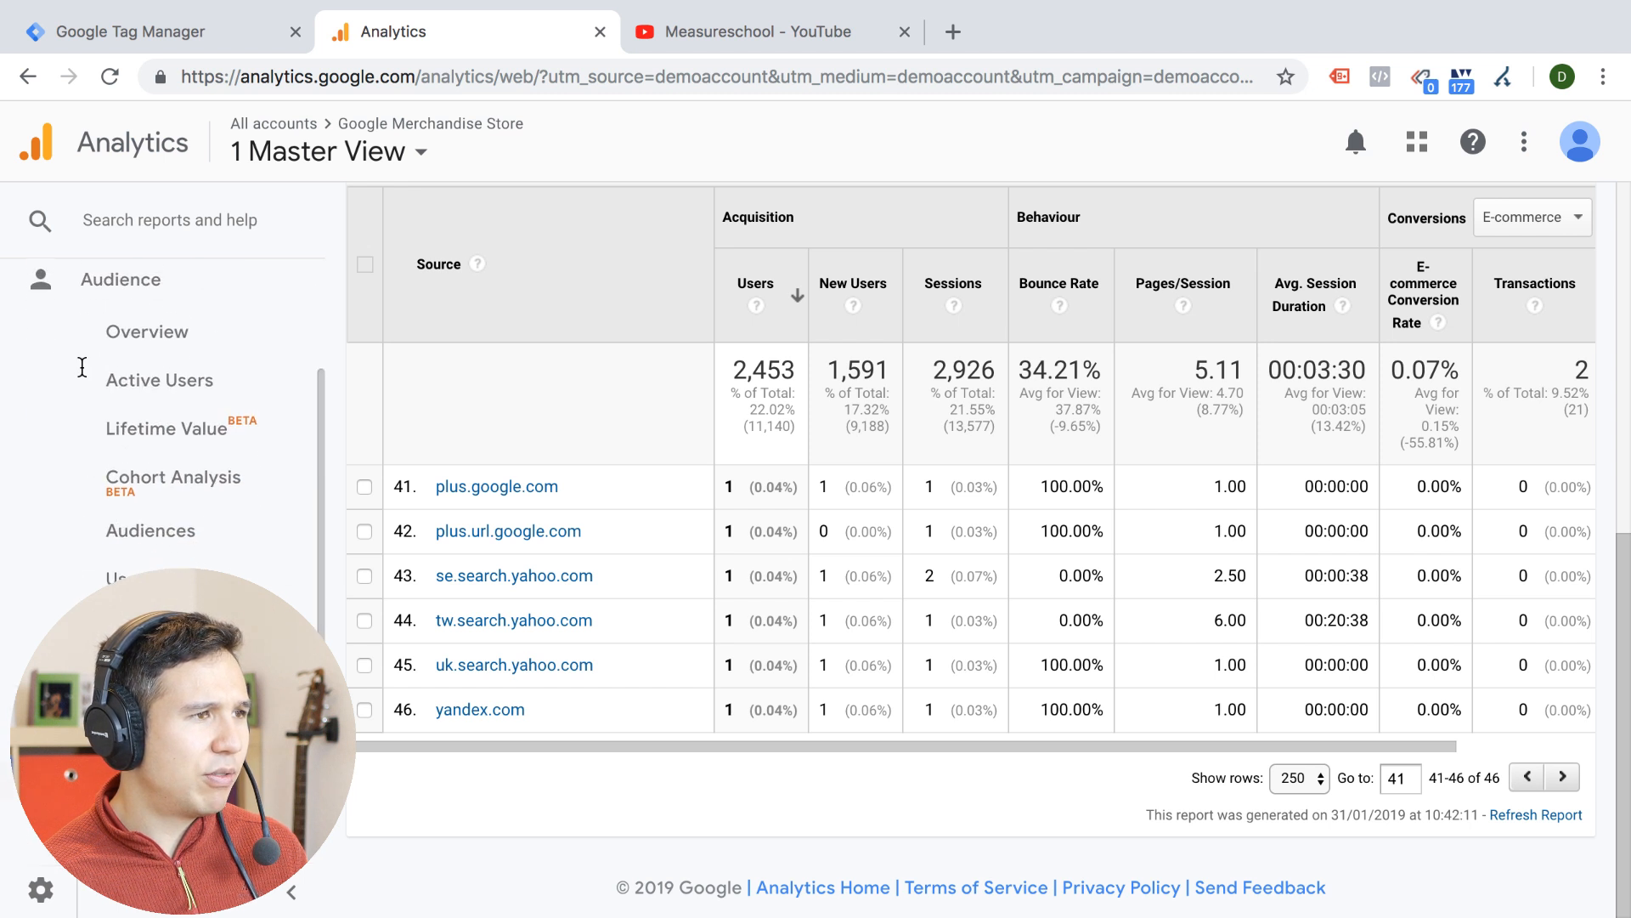
click(137, 328)
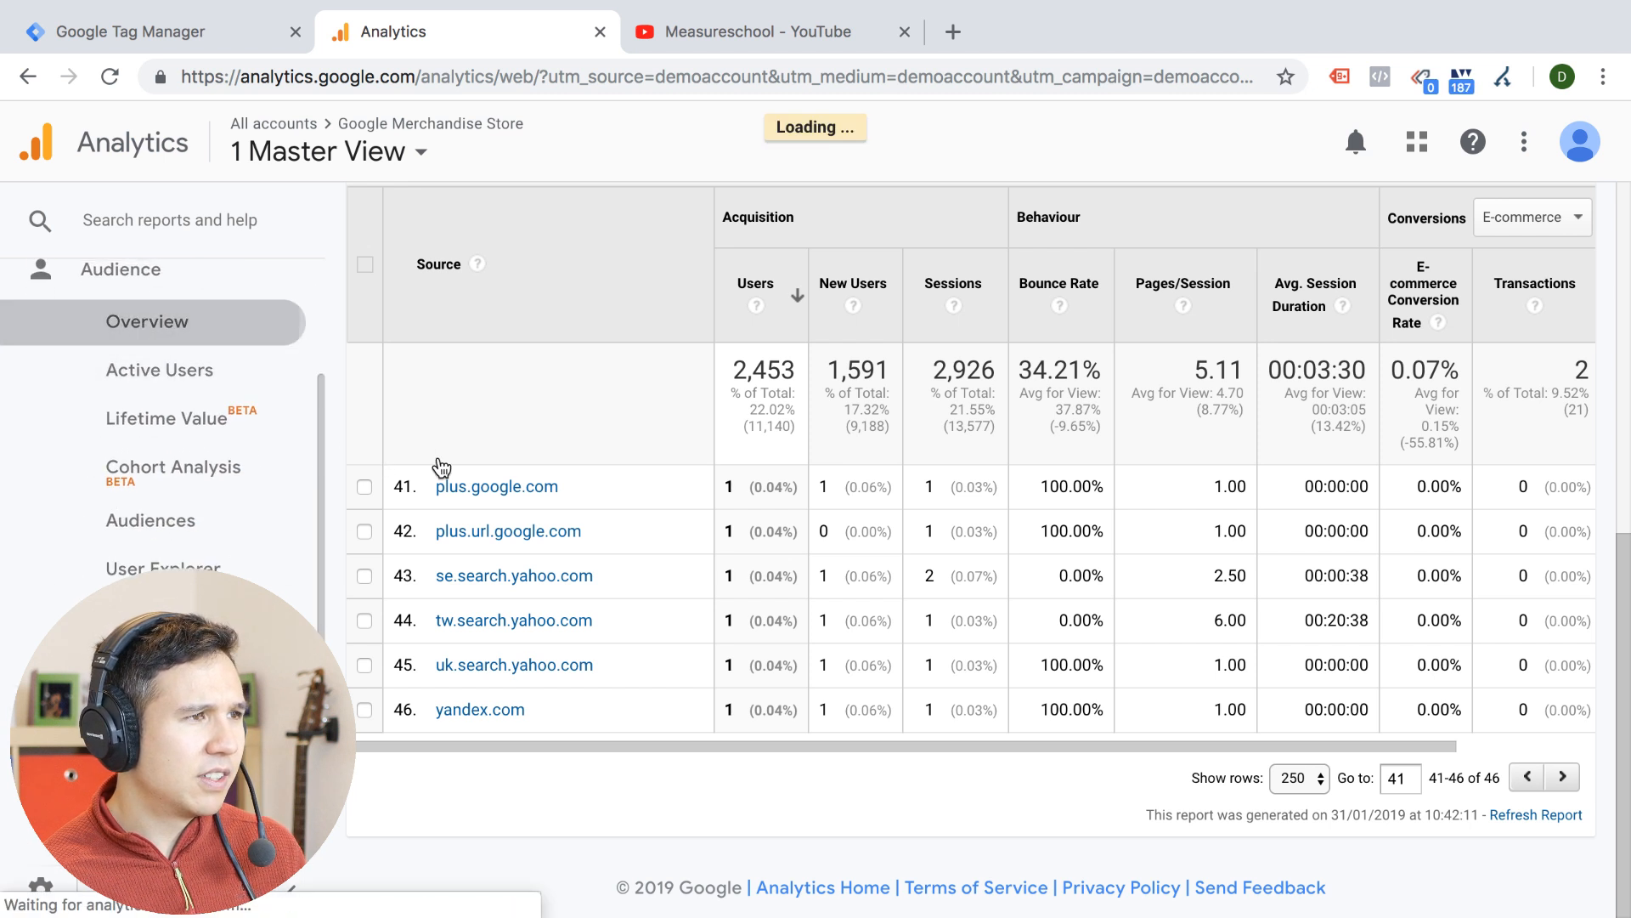
scroll(584, 520, down, 4)
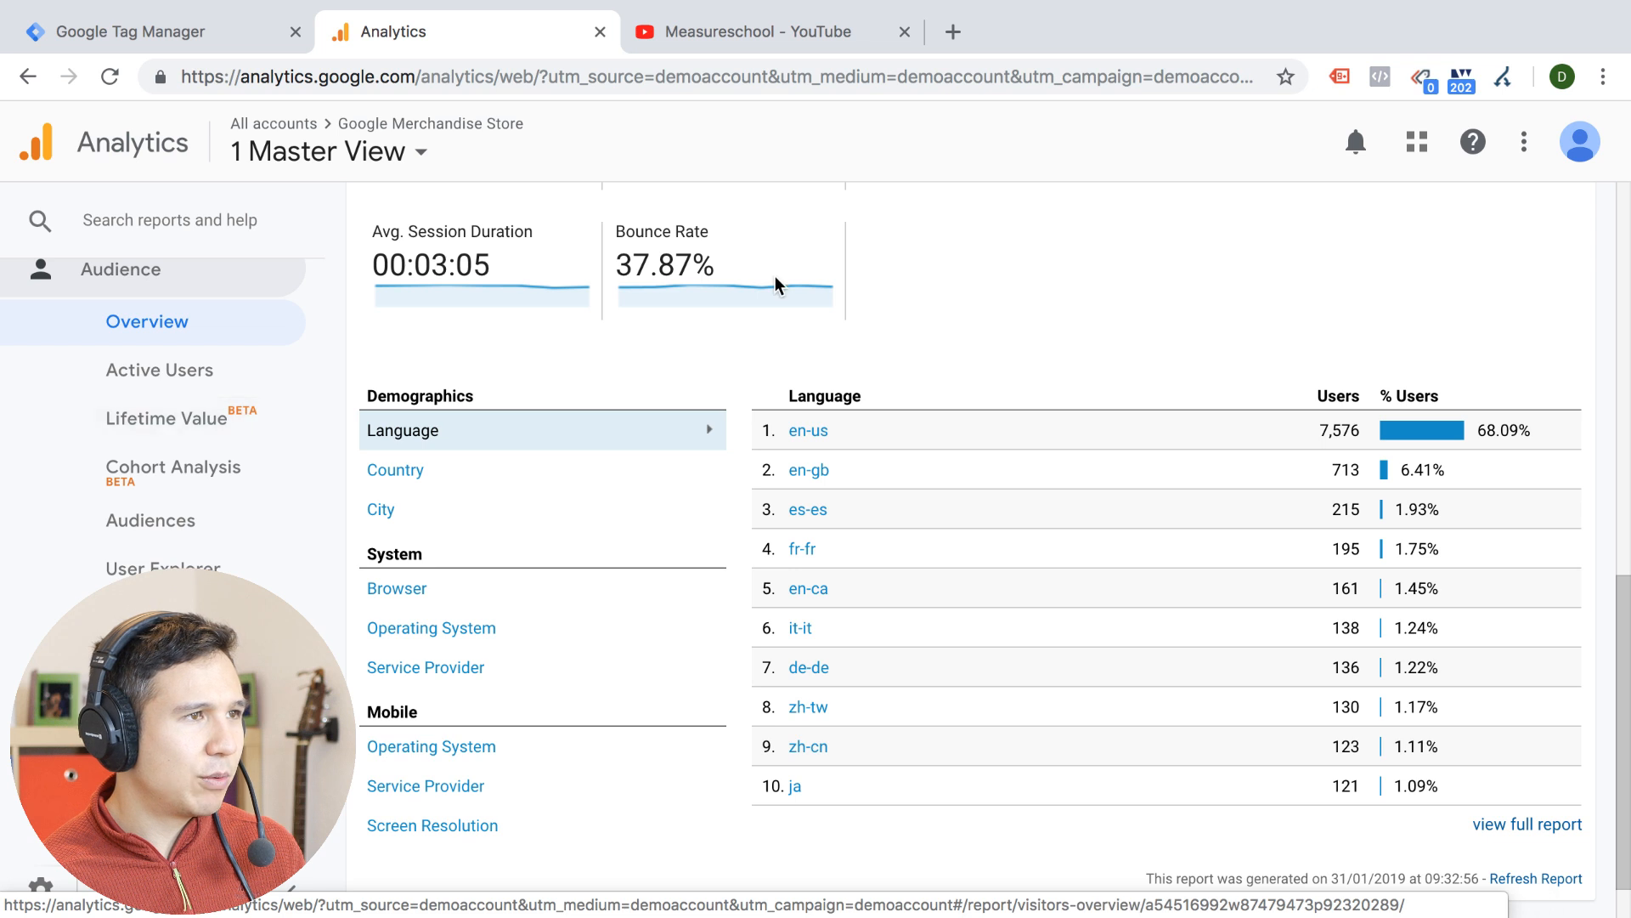
Switch to the Master view of the demoshop.com property in the Company Inc. account
scroll(765, 280, up, 4)
click(403, 155)
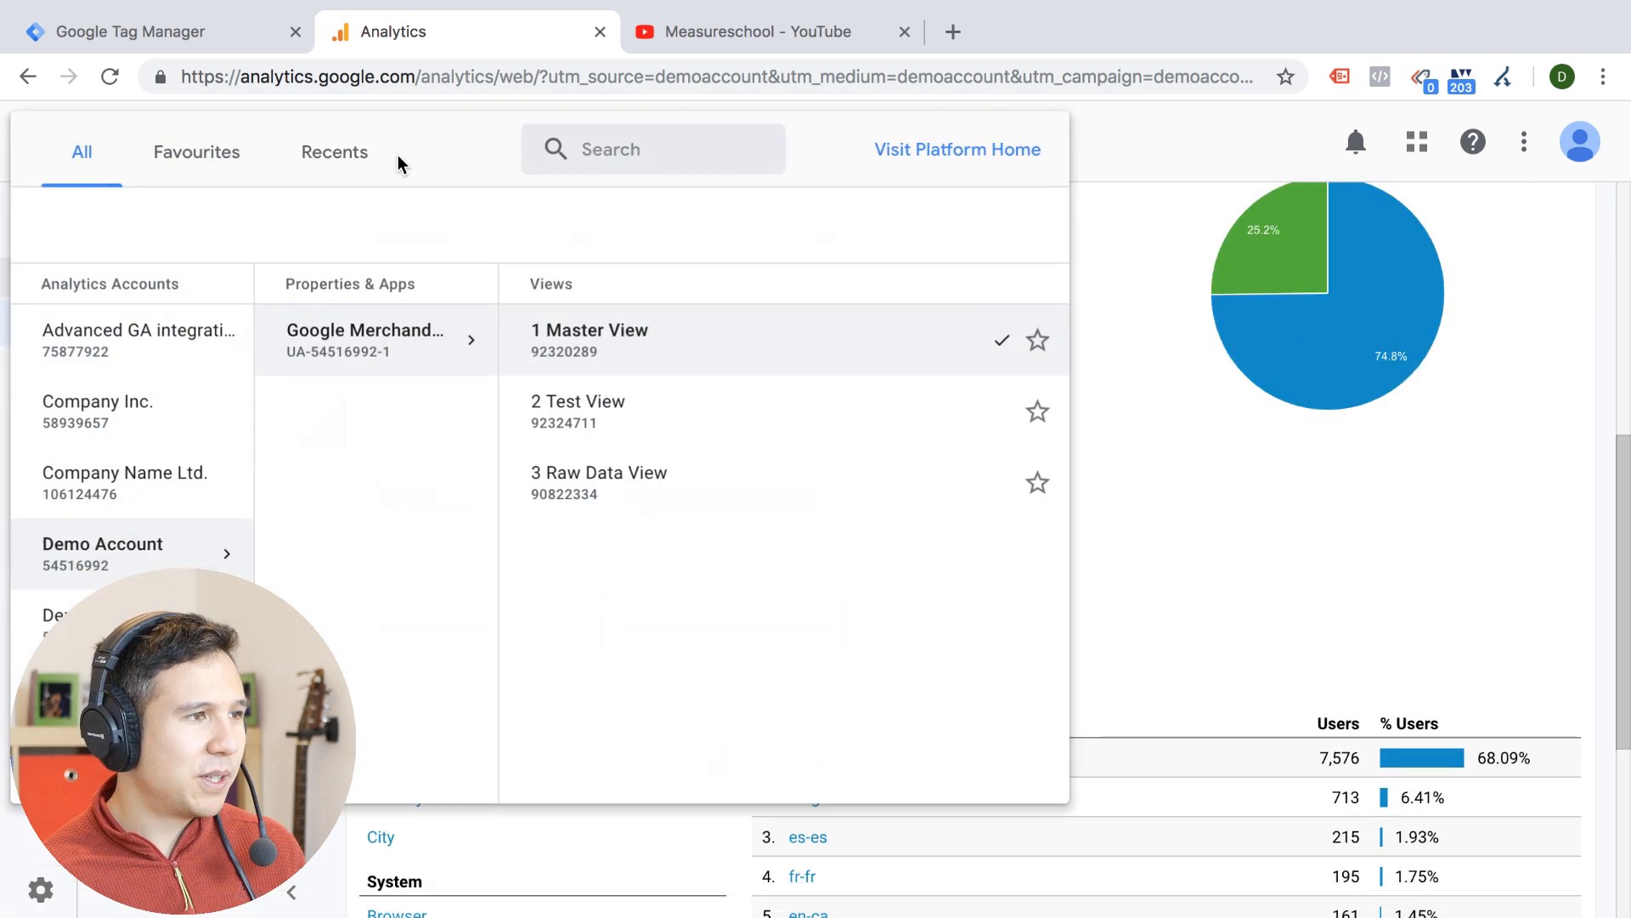
click(146, 429)
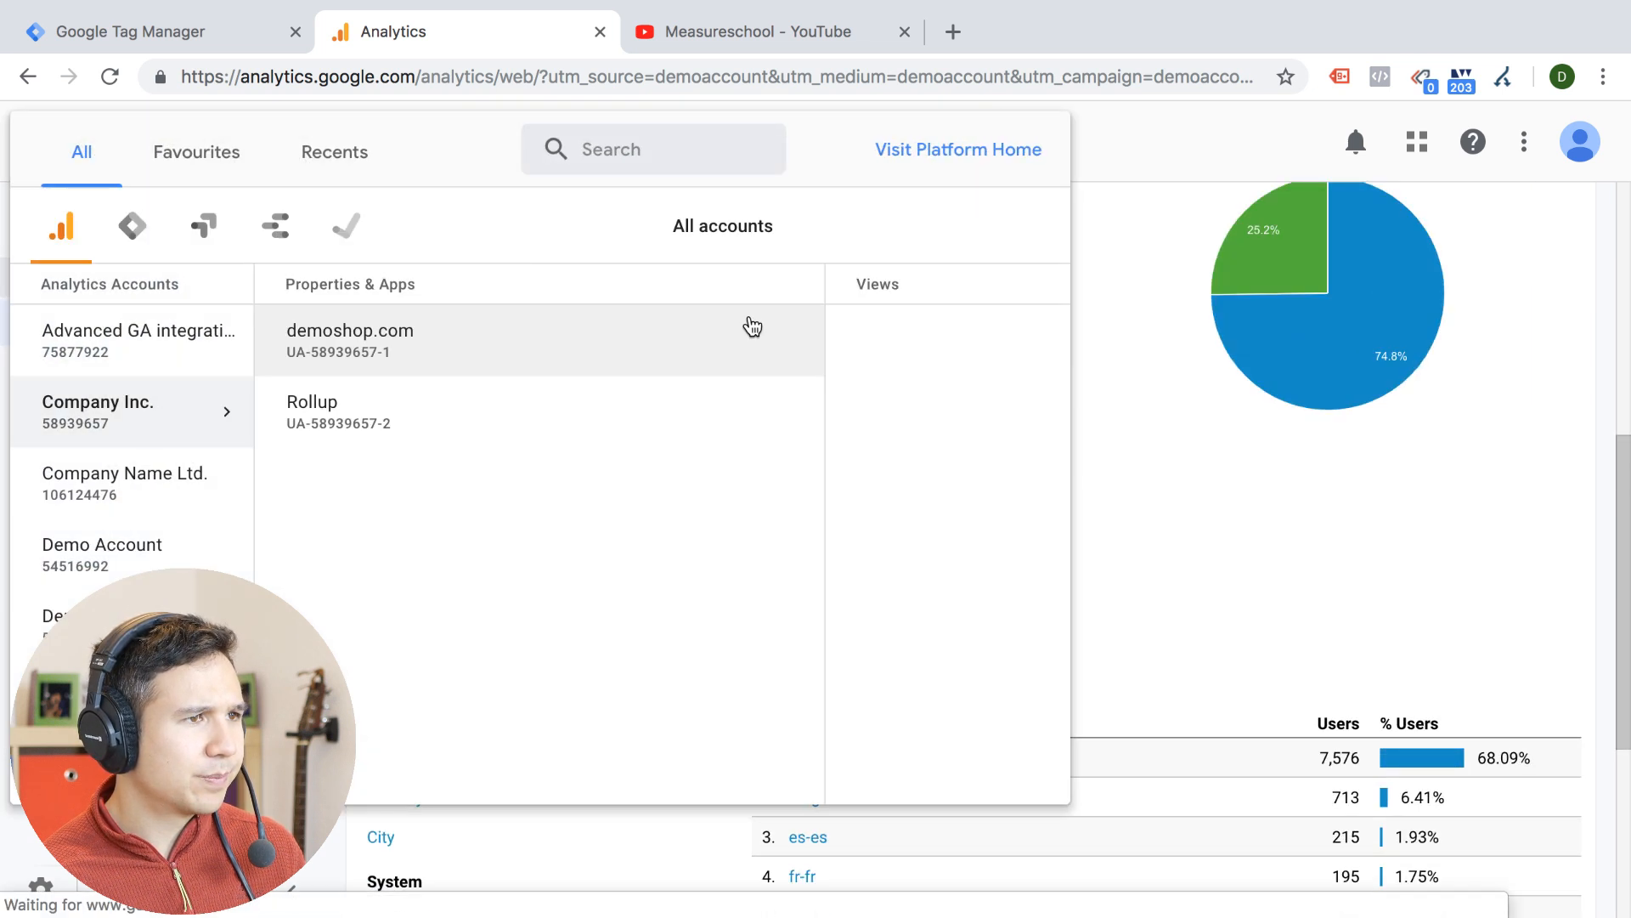
click(840, 338)
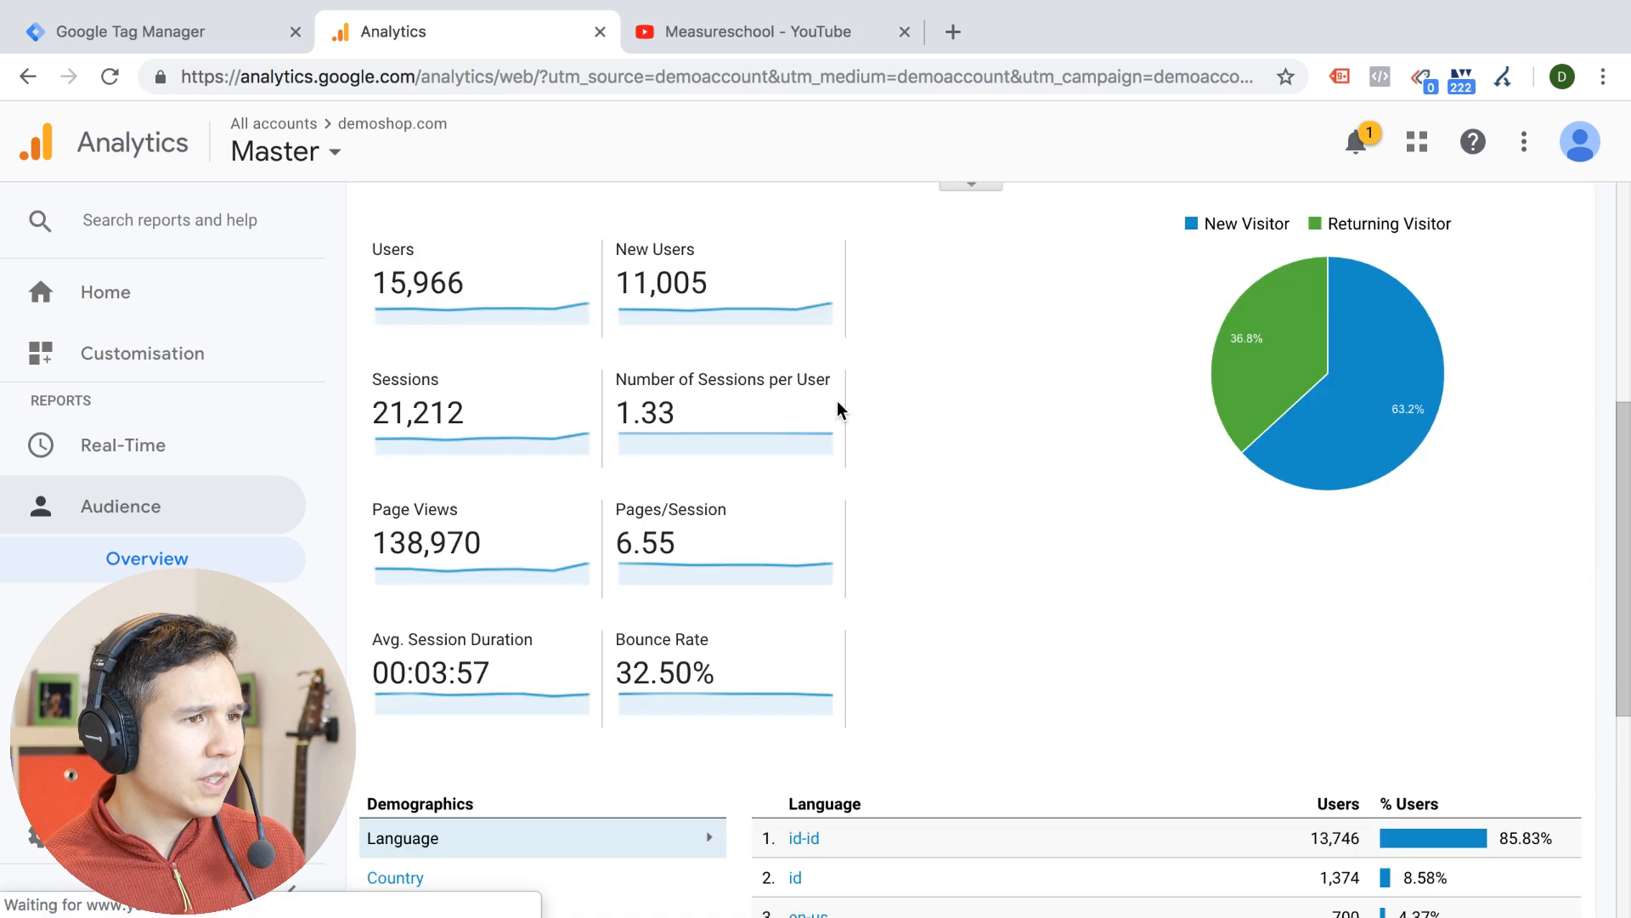
Look through the Audience report groups, checking Technology and expanding Benchmarking
scroll(838, 407, down, 4)
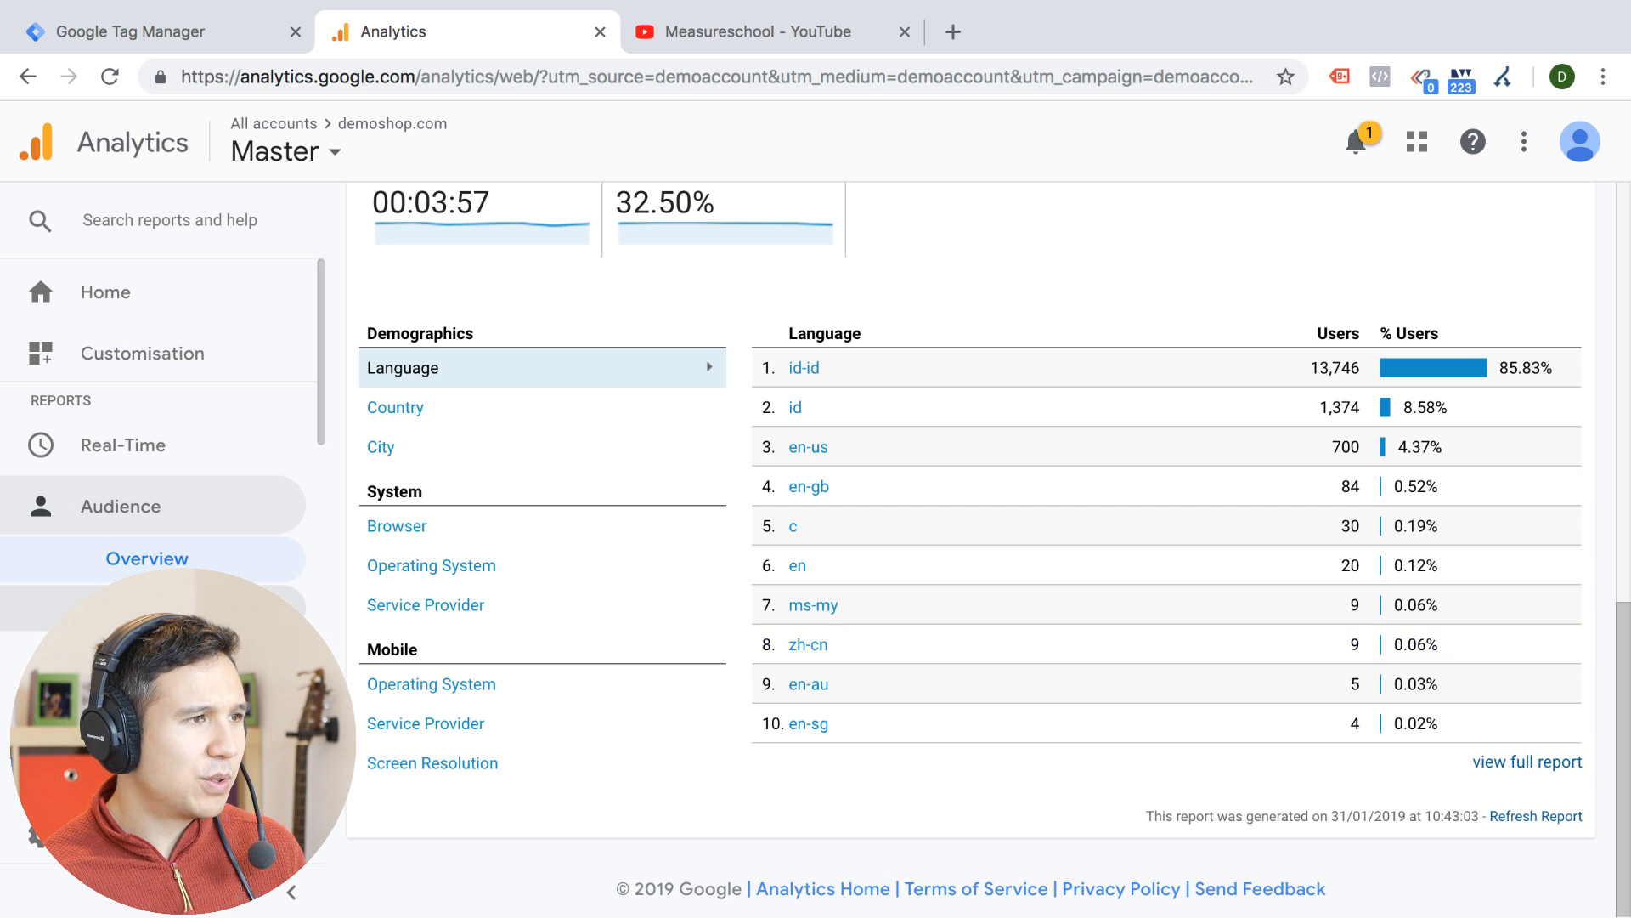
scroll(106, 514, down, 5)
scroll(108, 516, down, 2)
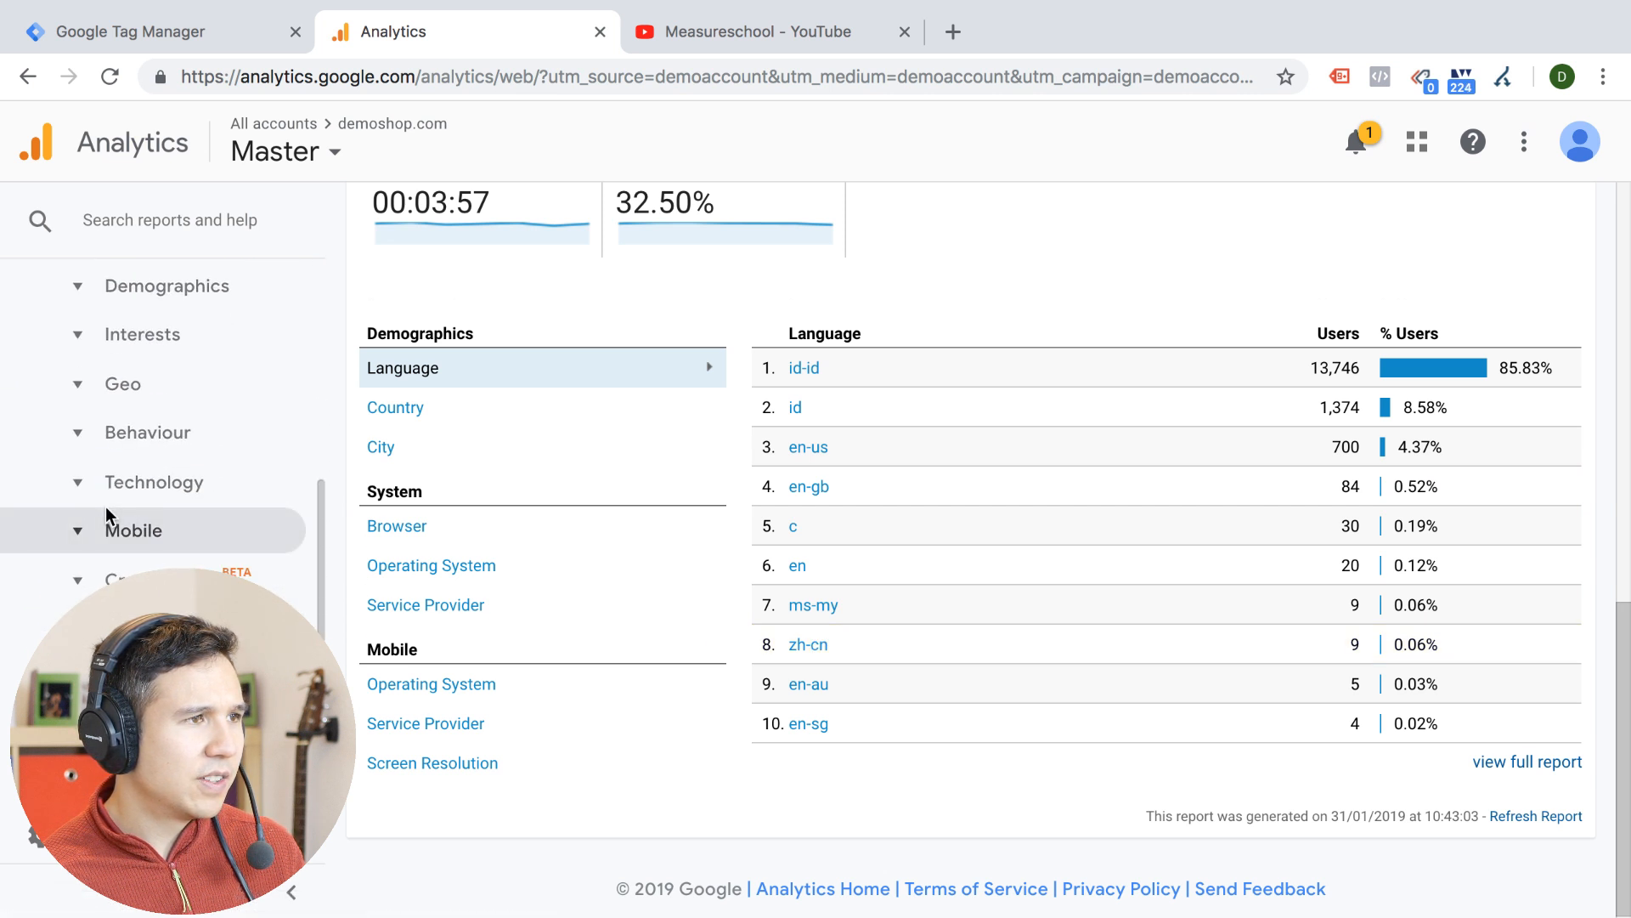
click(89, 500)
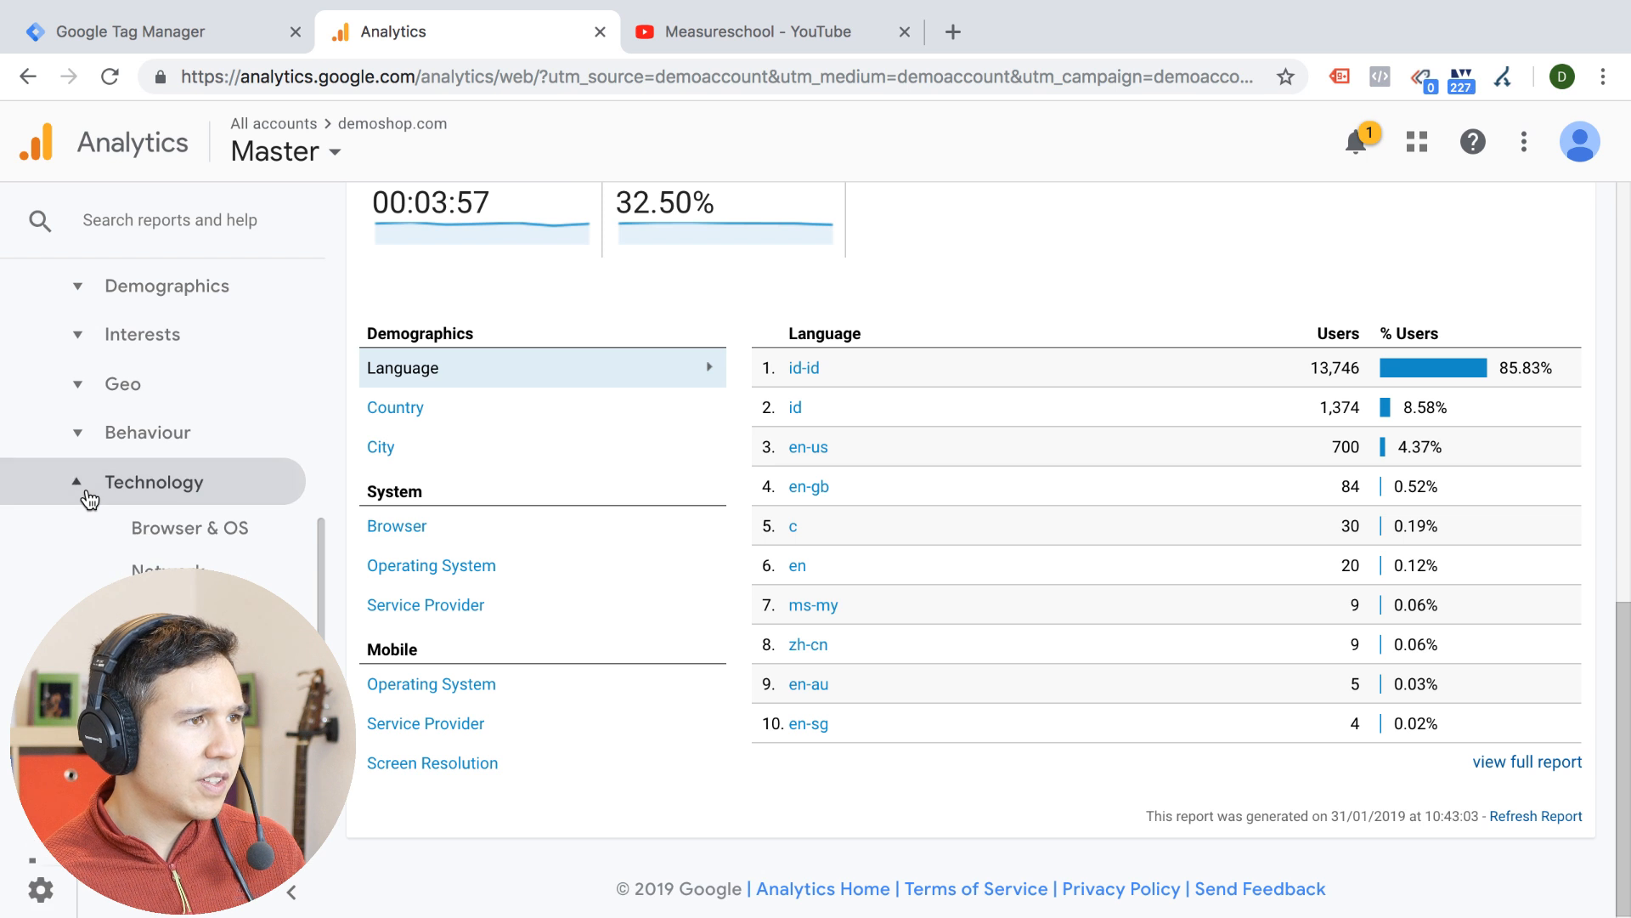
click(85, 502)
click(82, 530)
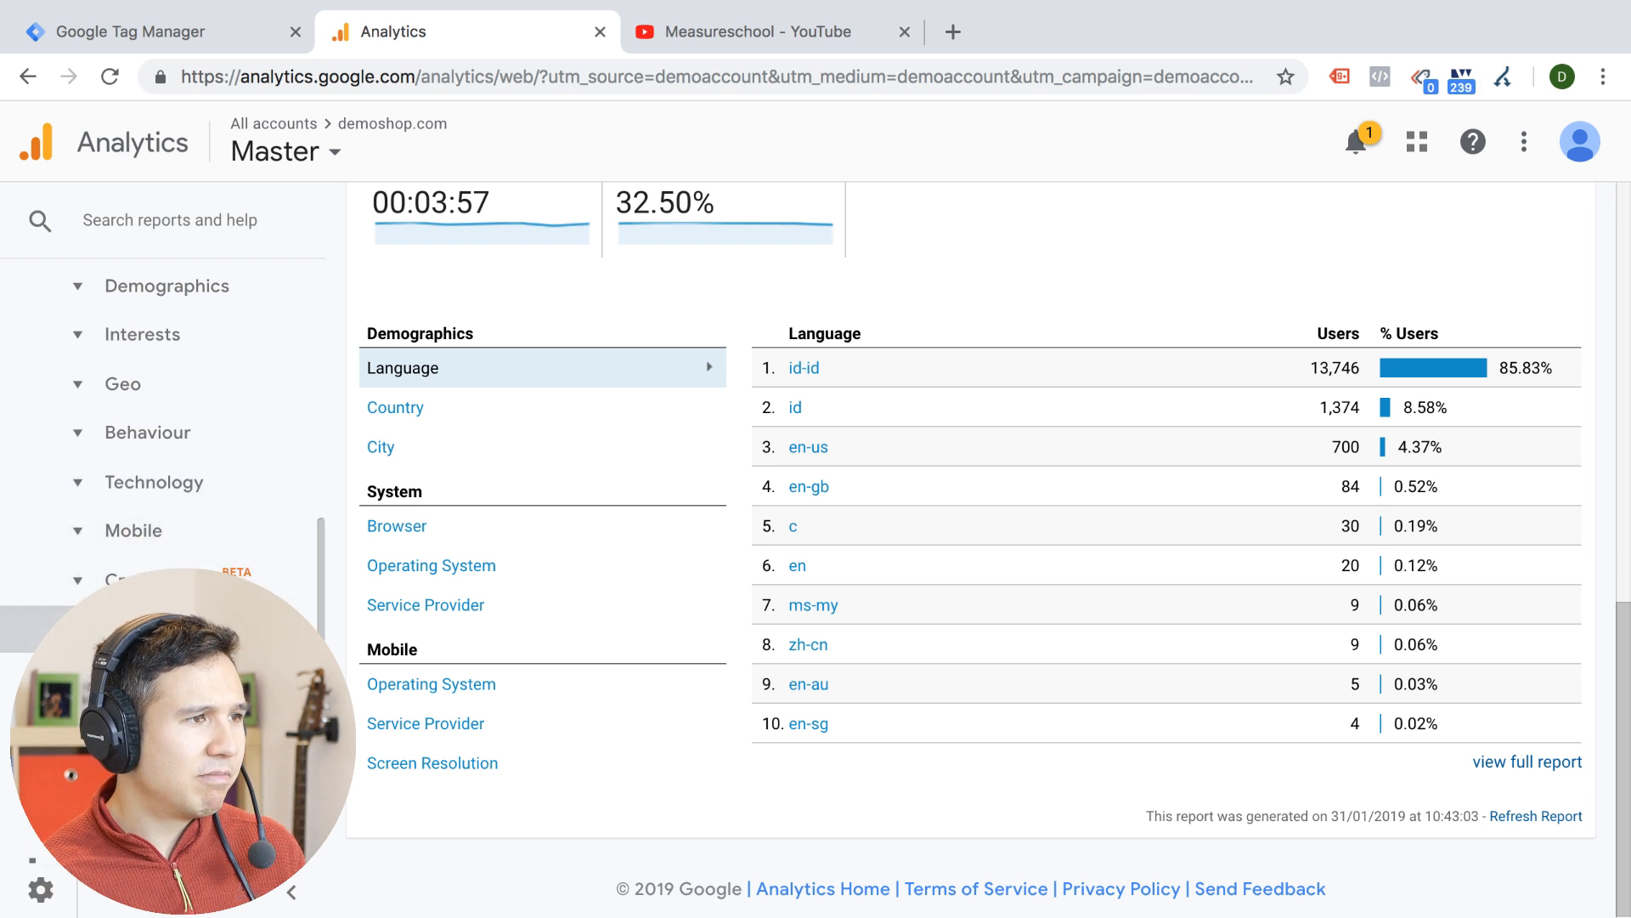
scroll(83, 630, down, 2)
click(84, 631)
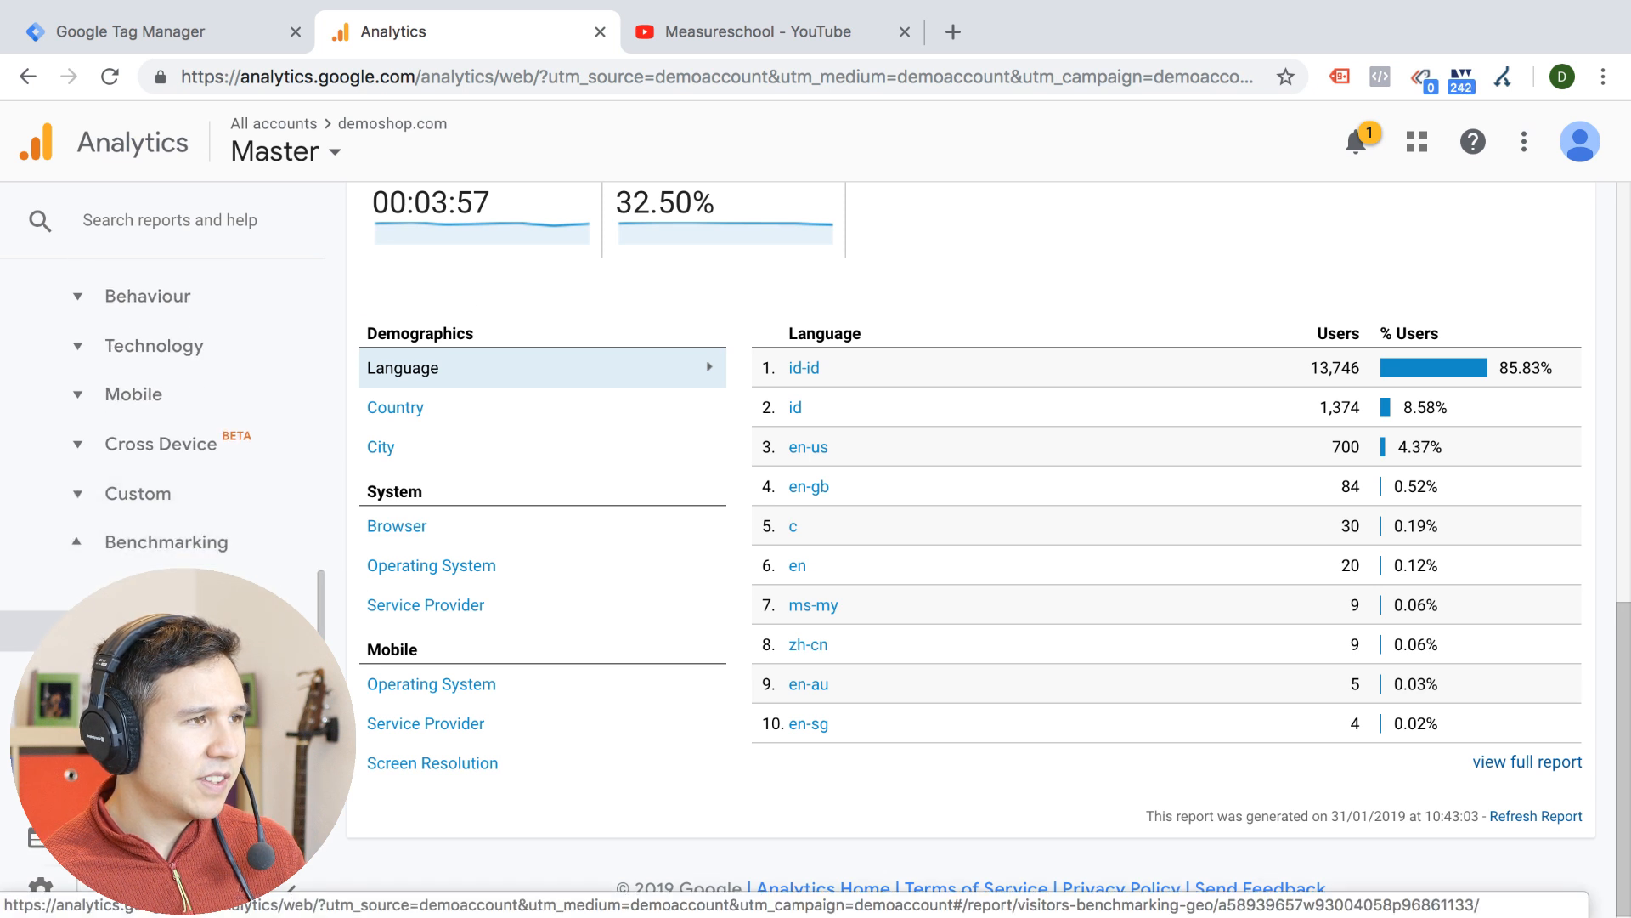
Review the Language breakdown under Demographics in the demoshop.com Audience Overview
scroll(1069, 373, up, 8)
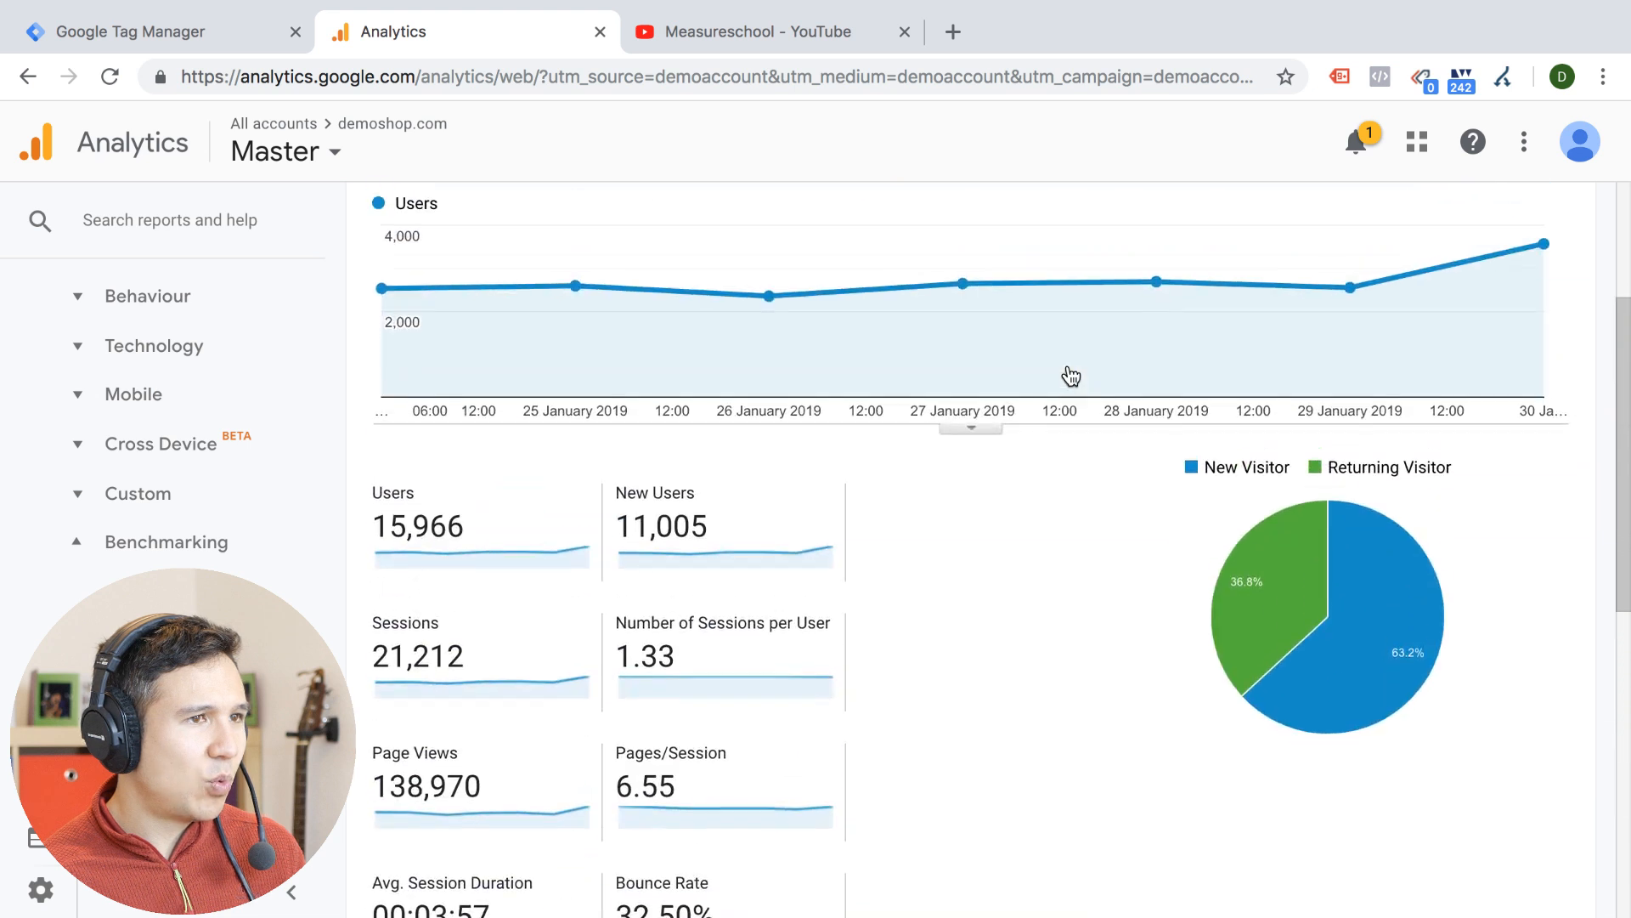
scroll(1070, 376, down, 9)
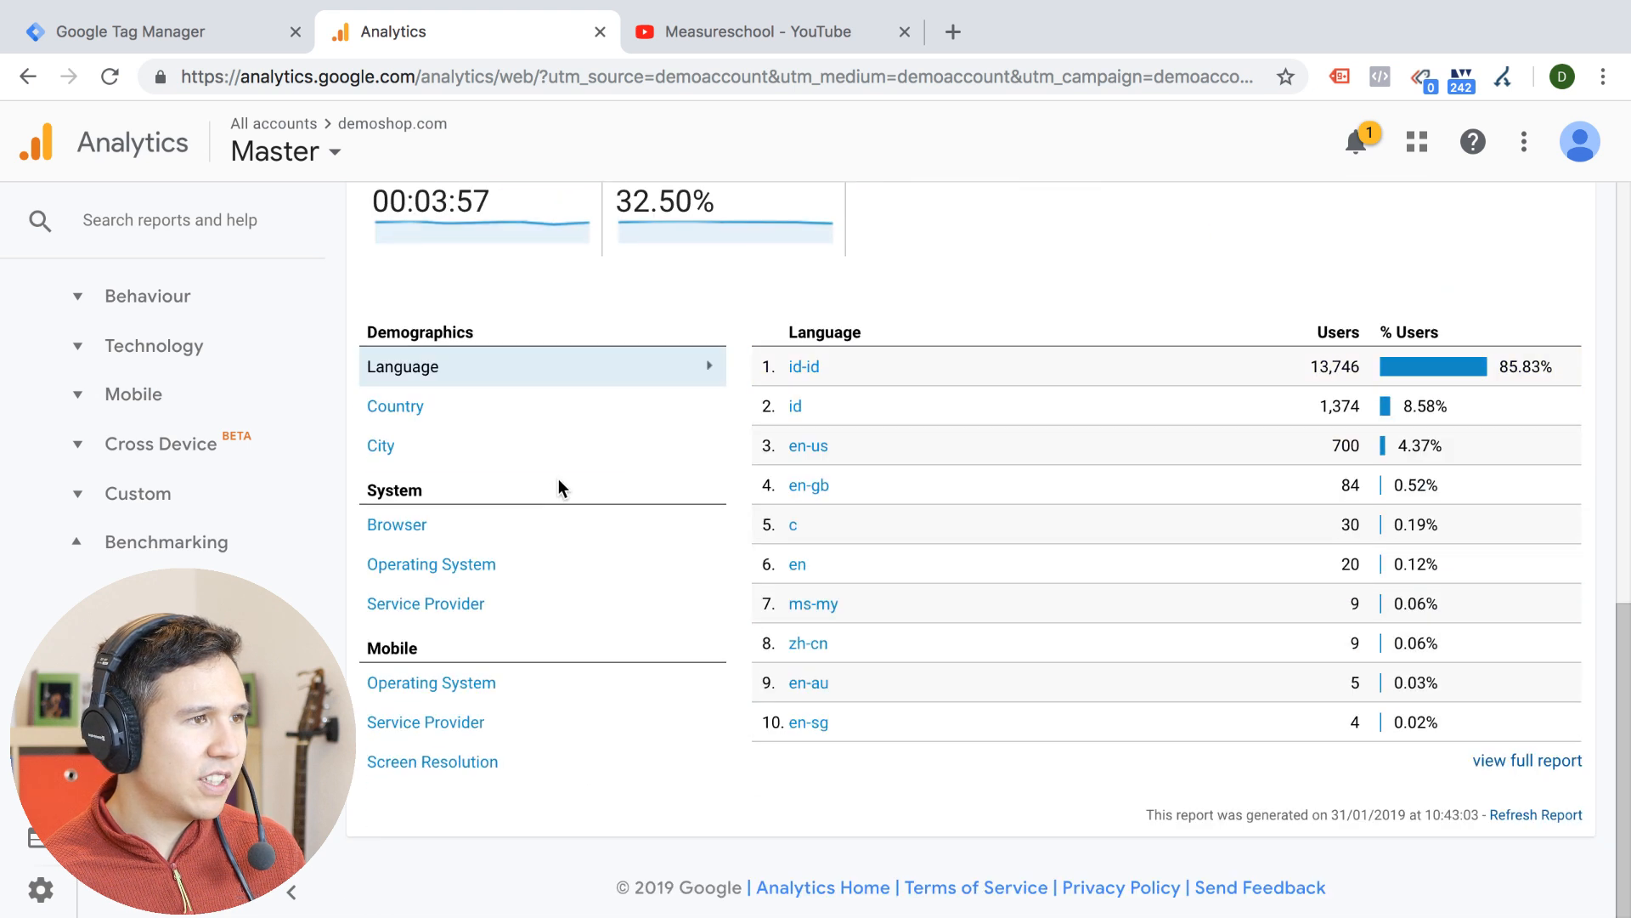
click(407, 371)
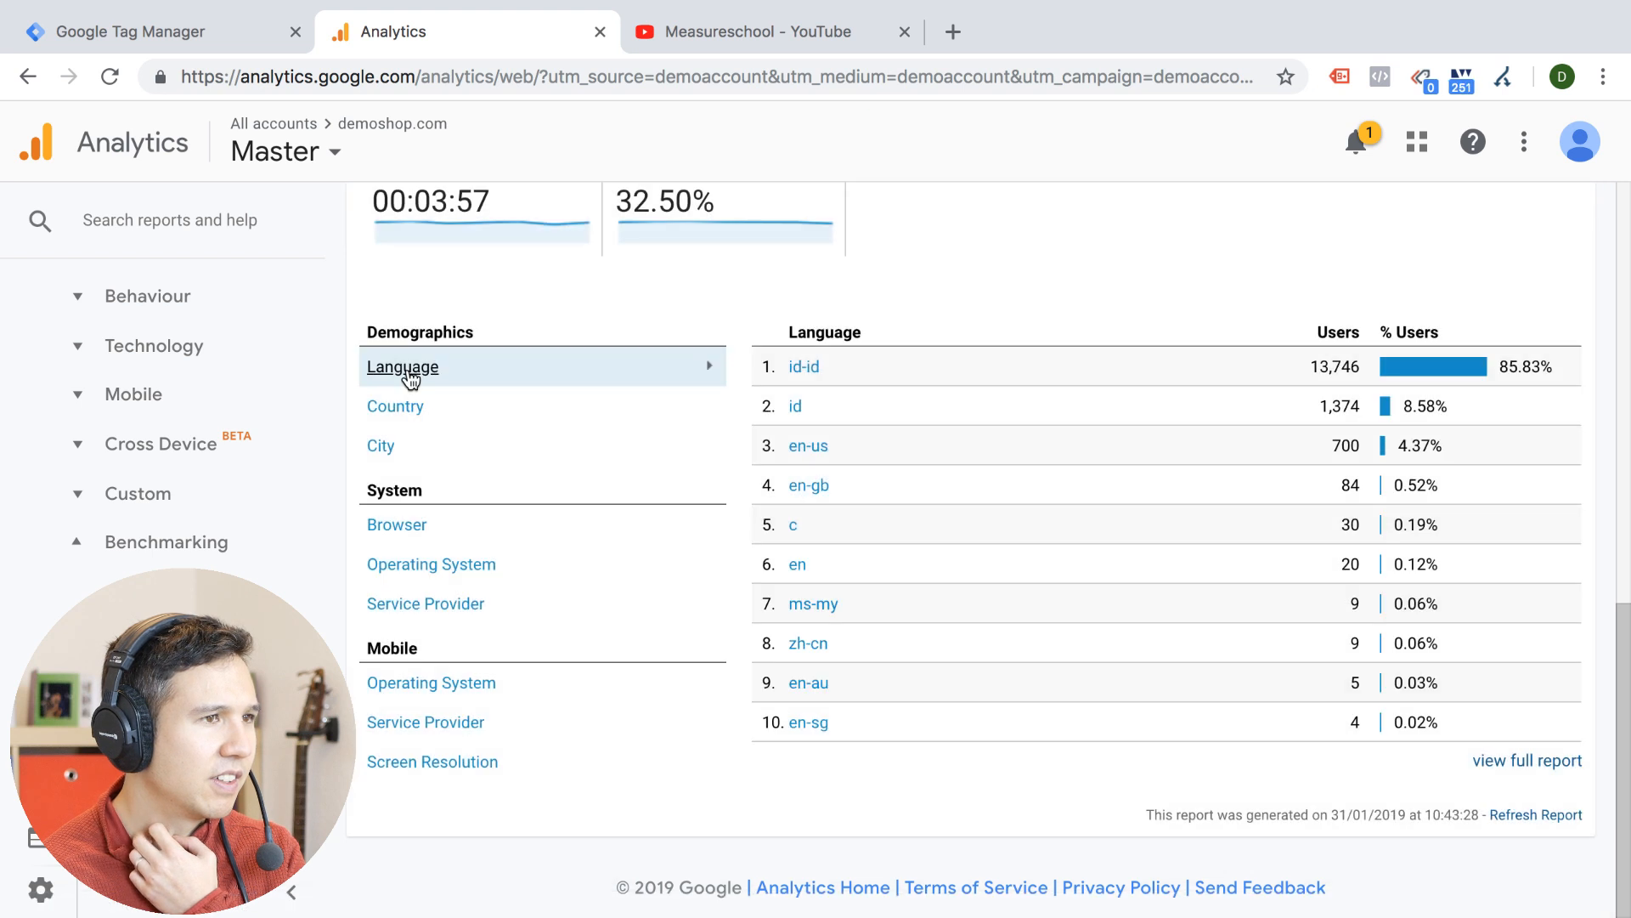
Find the Language report under Audience > Geo through the report search and open it
scroll(1015, 310, up, 10)
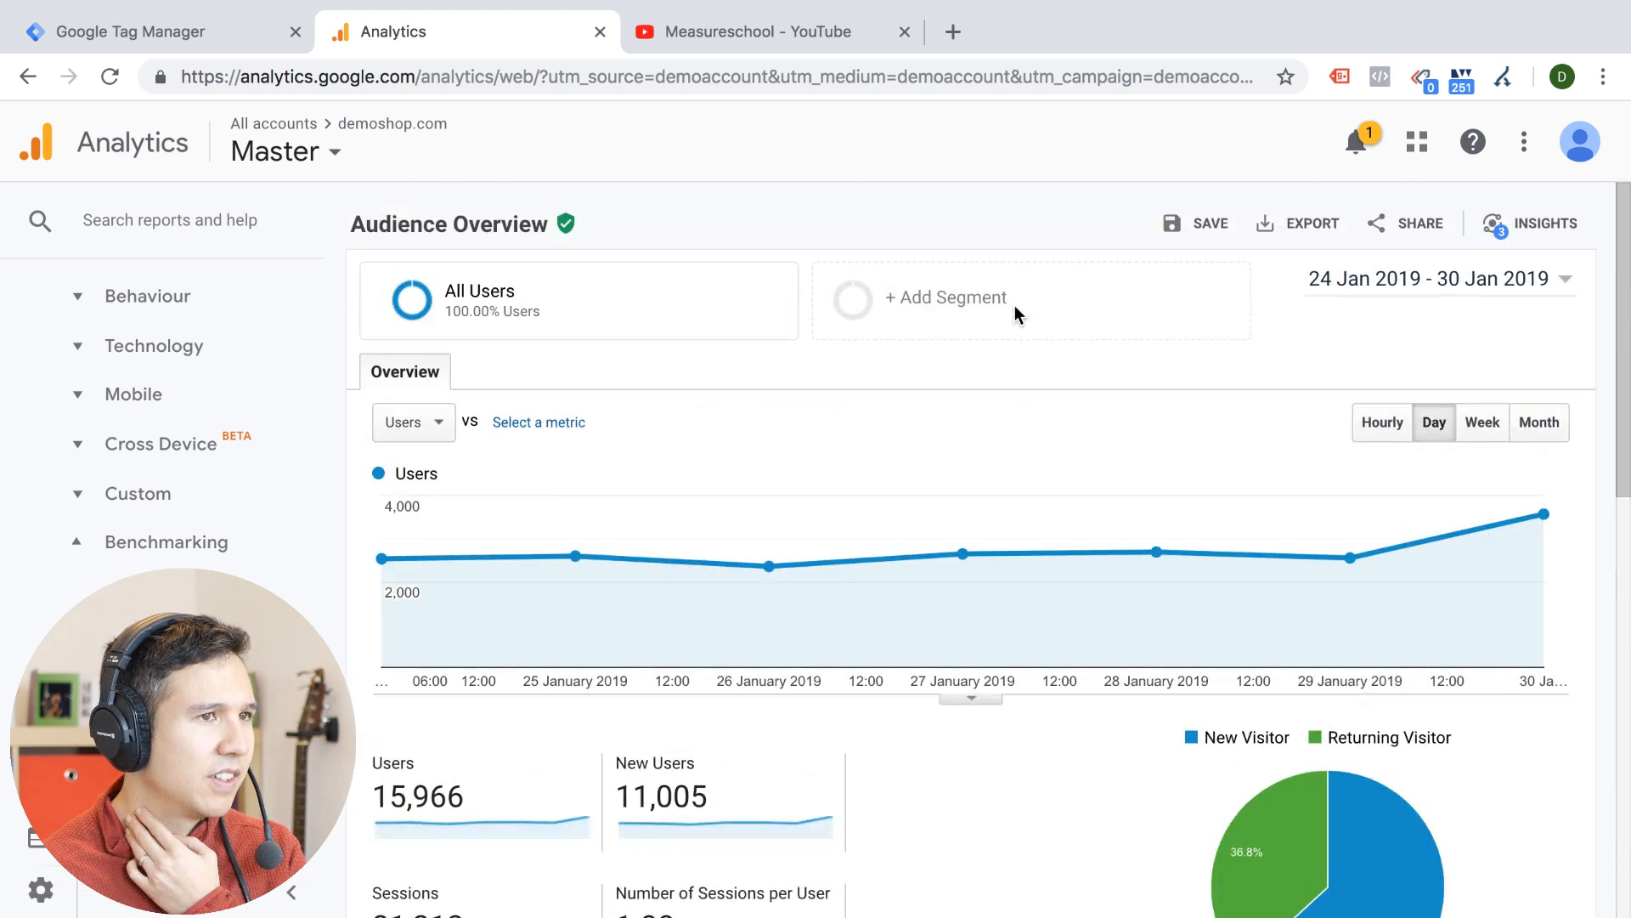
click(167, 206)
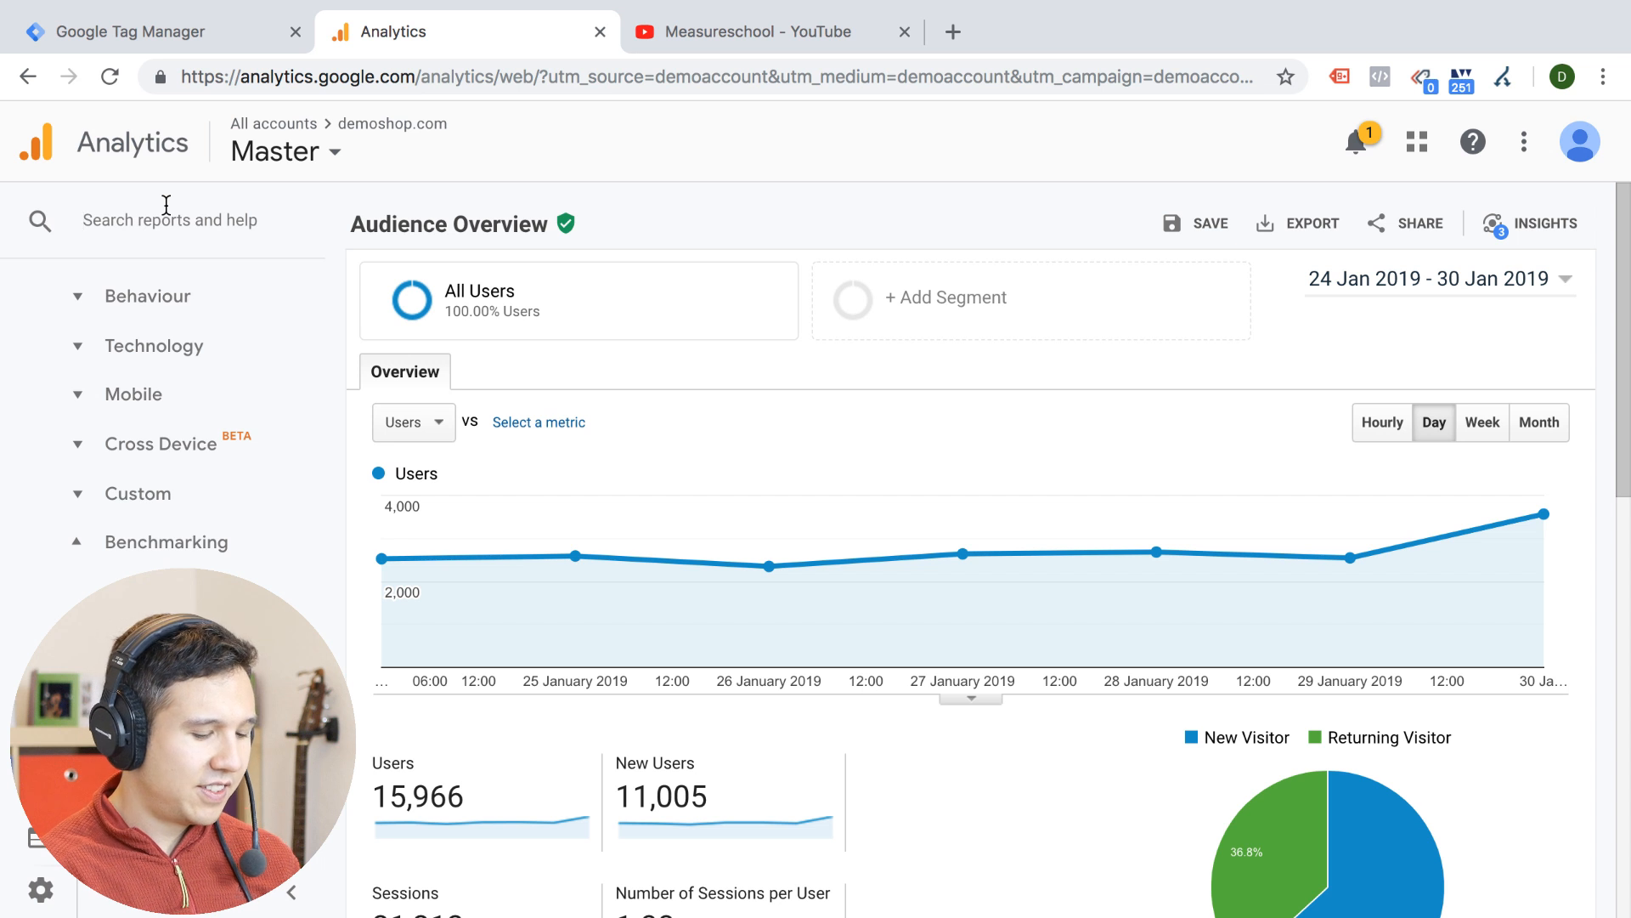
text(langua)
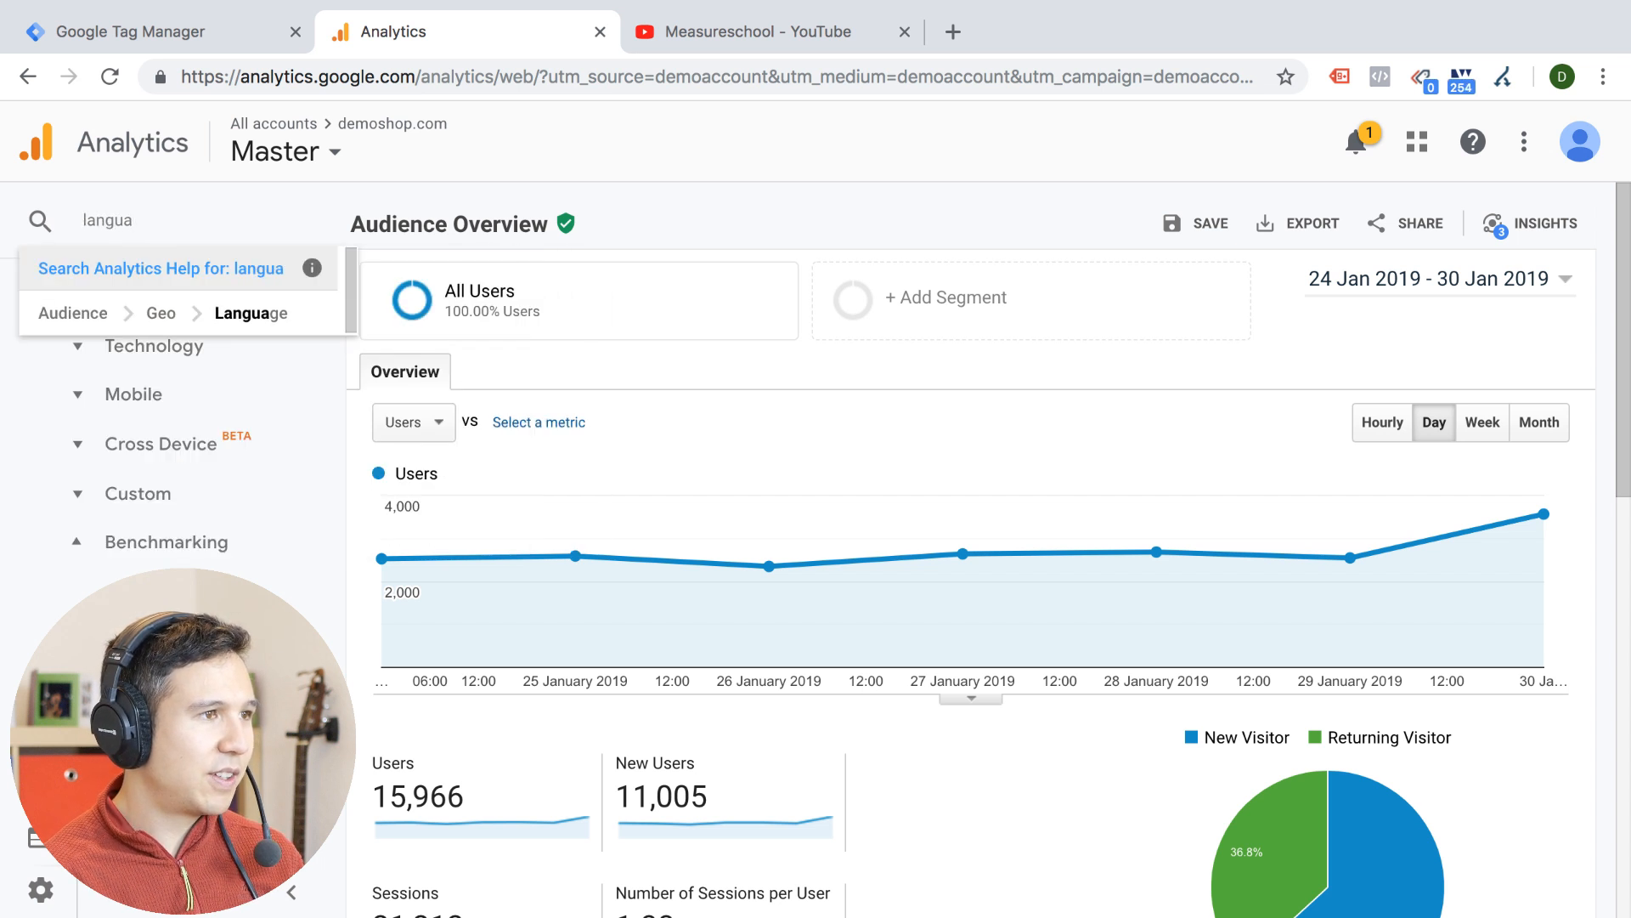
click(274, 323)
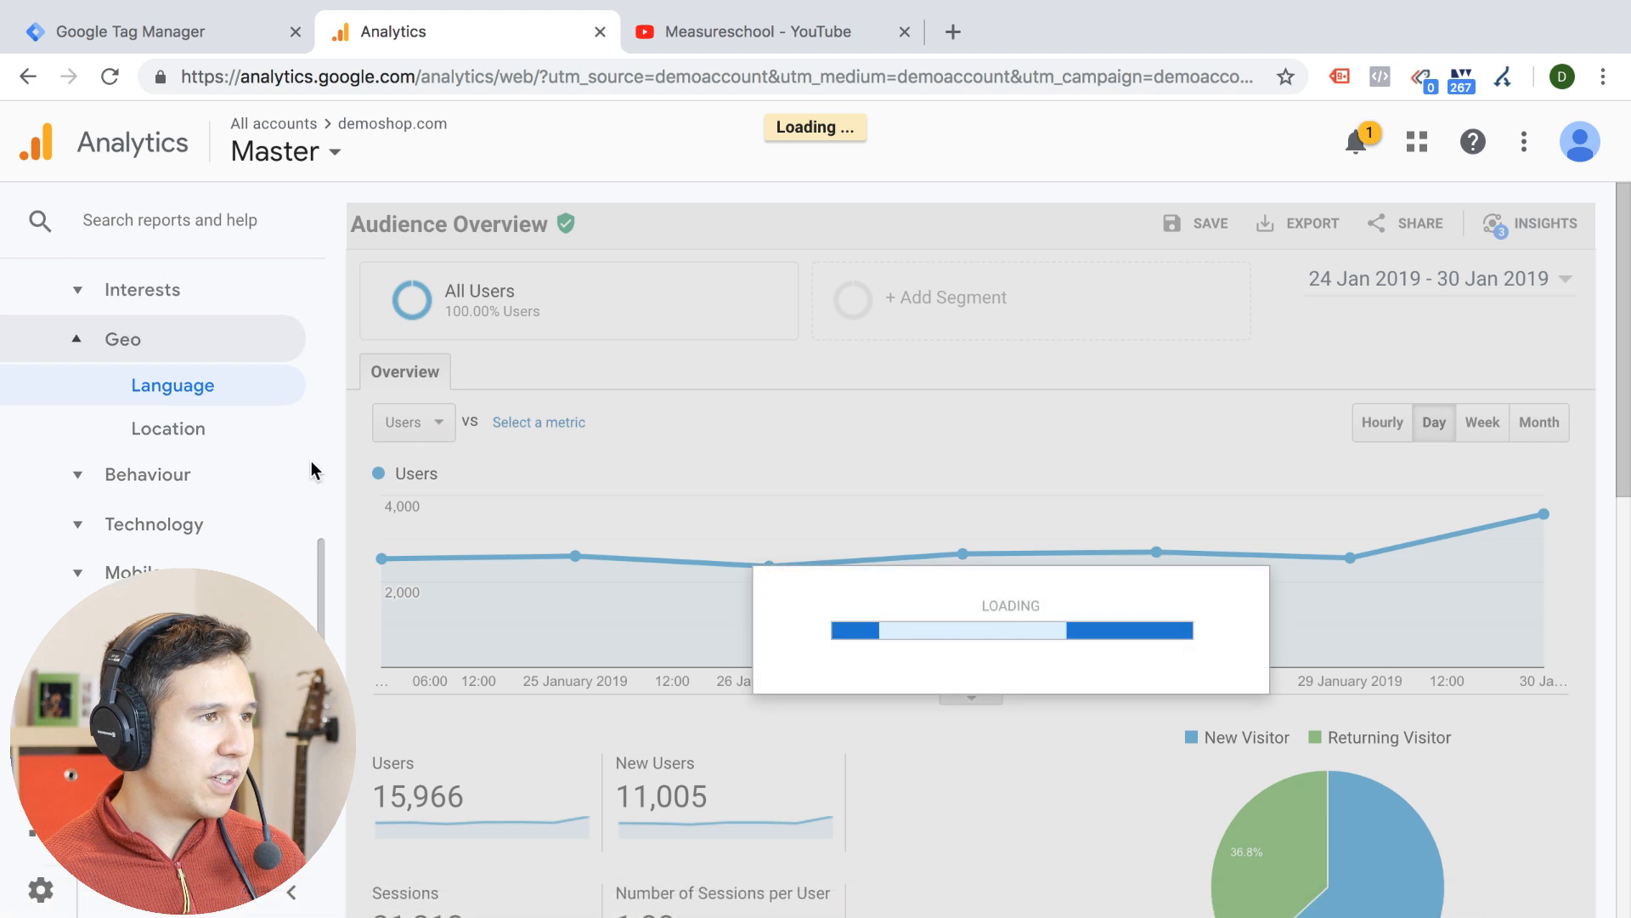
Page through the Language table to its last rows to check which languages visitors use
scroll(720, 499, down, 8)
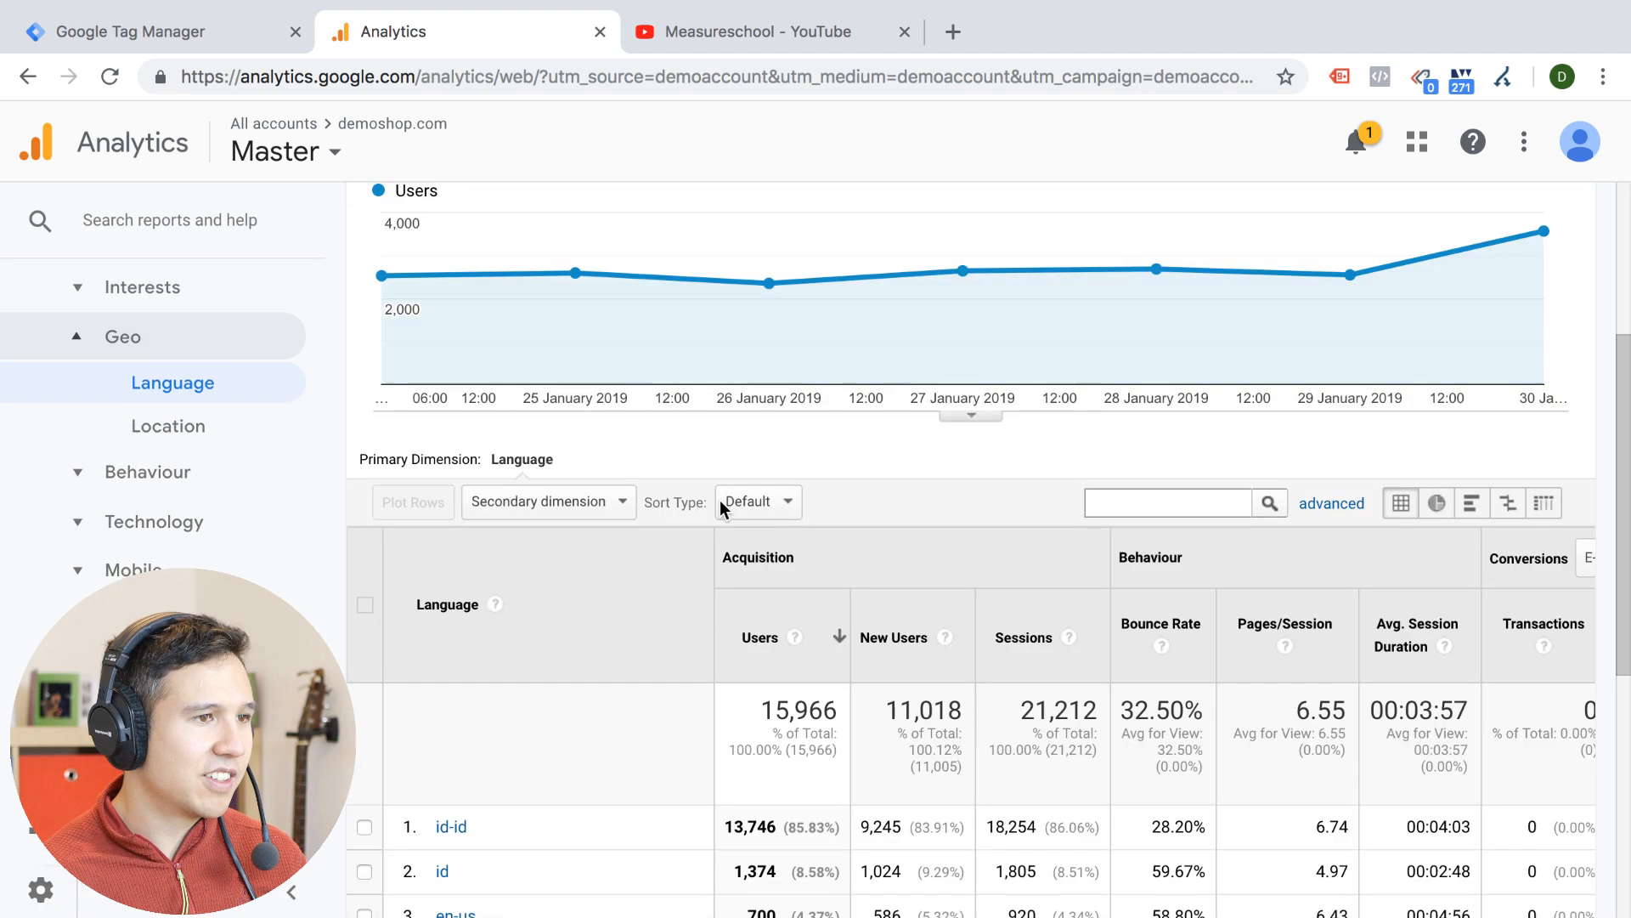
scroll(720, 500, down, 2)
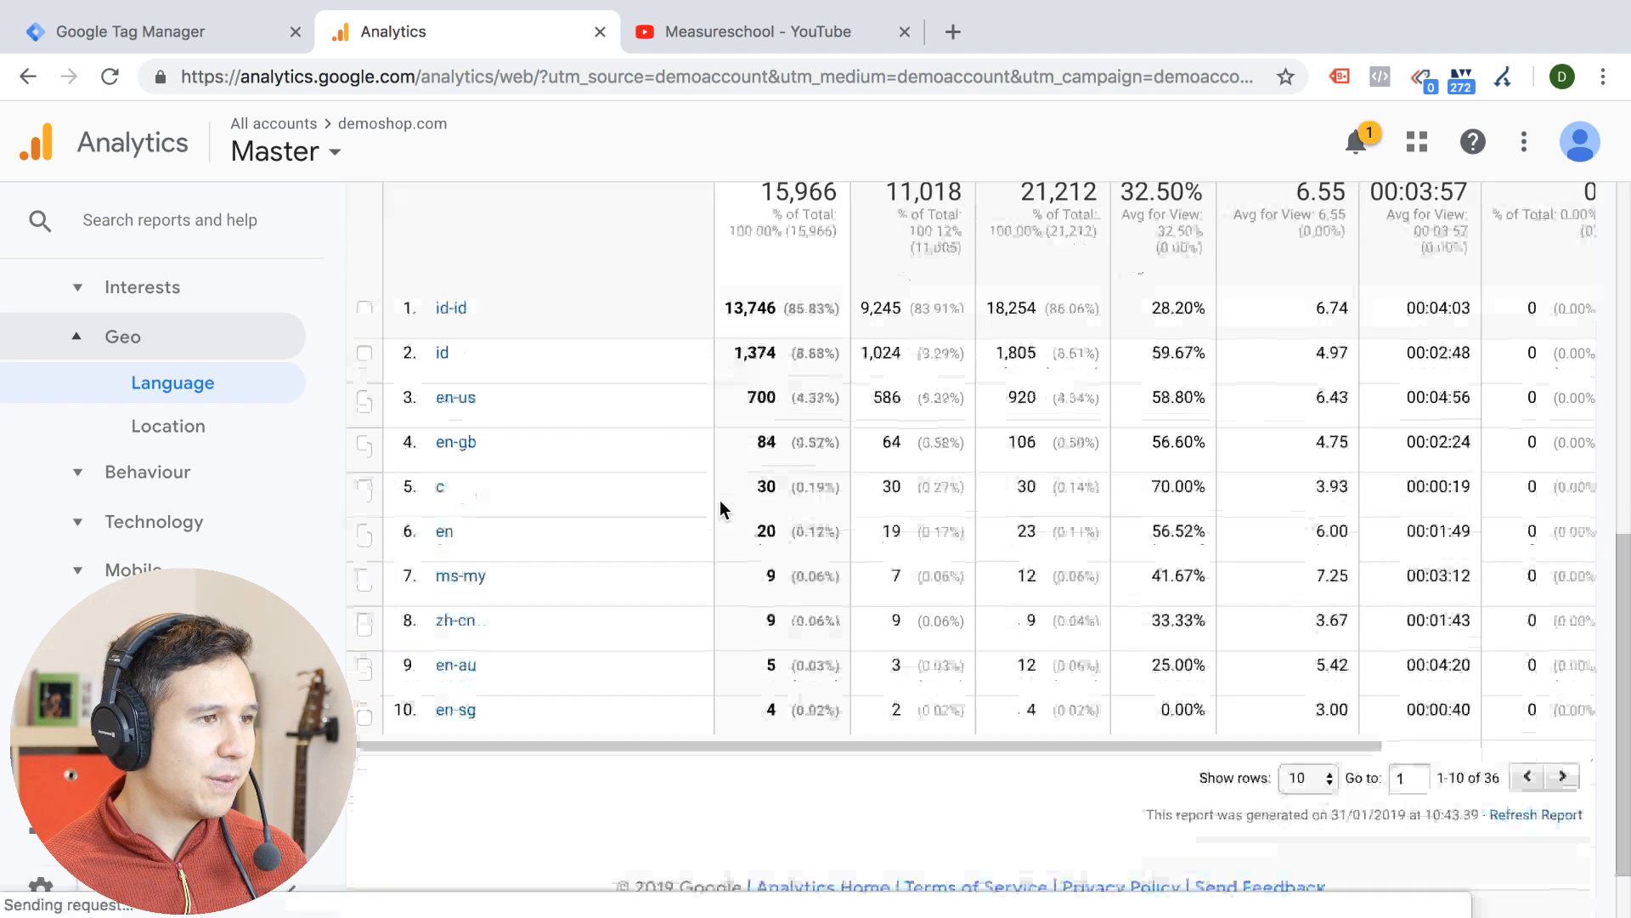
click(1569, 770)
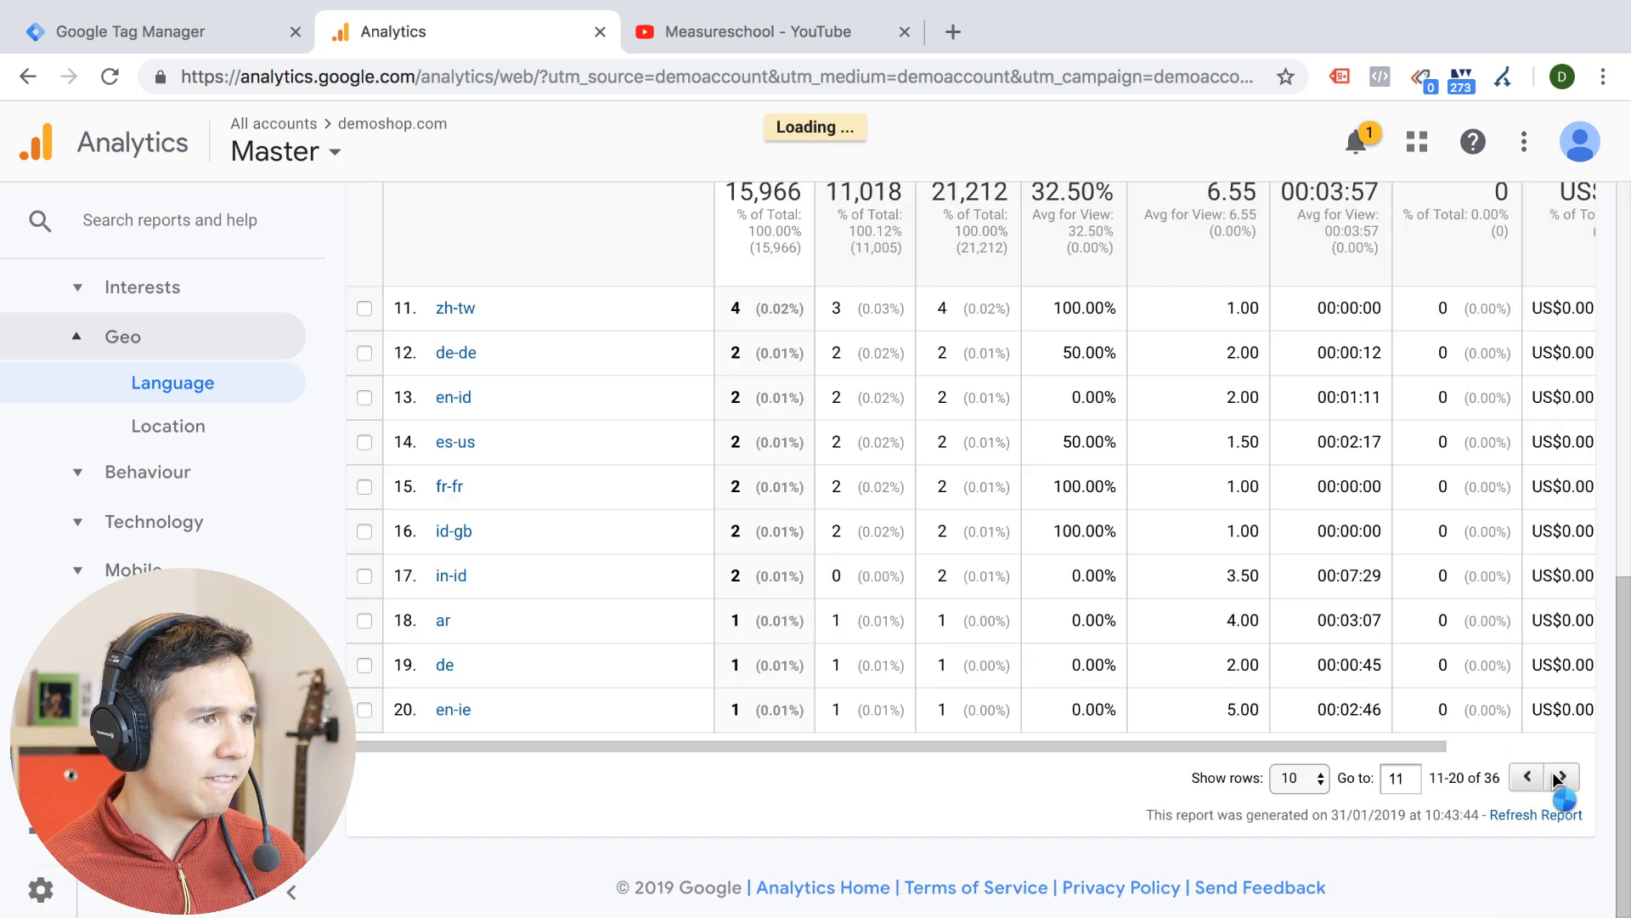
click(1560, 784)
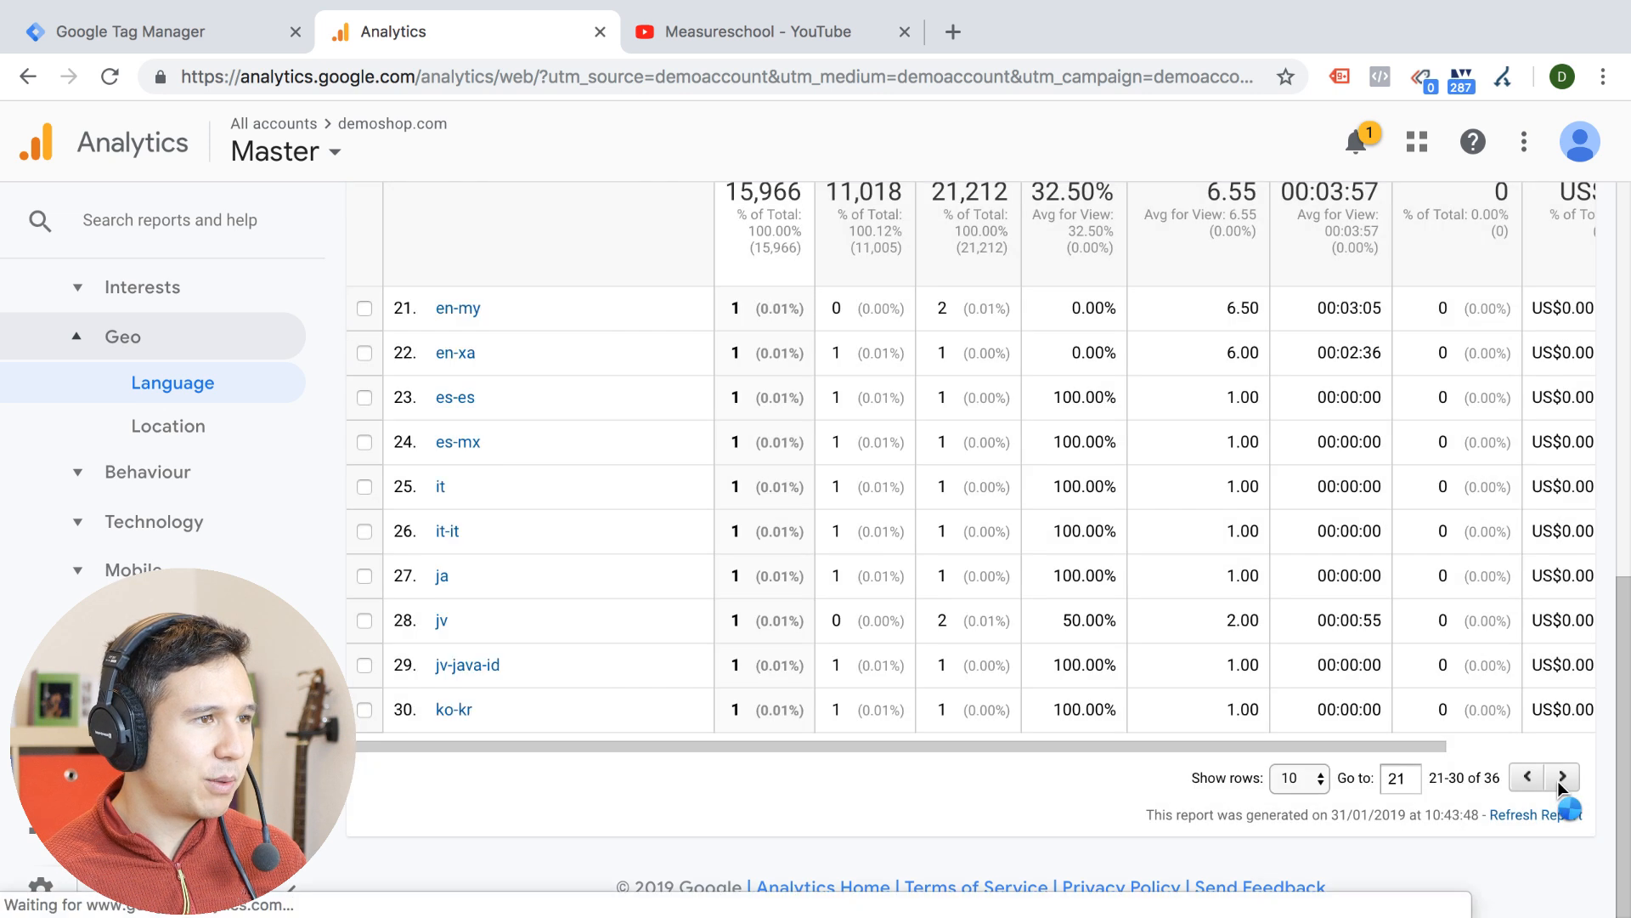
click(1561, 777)
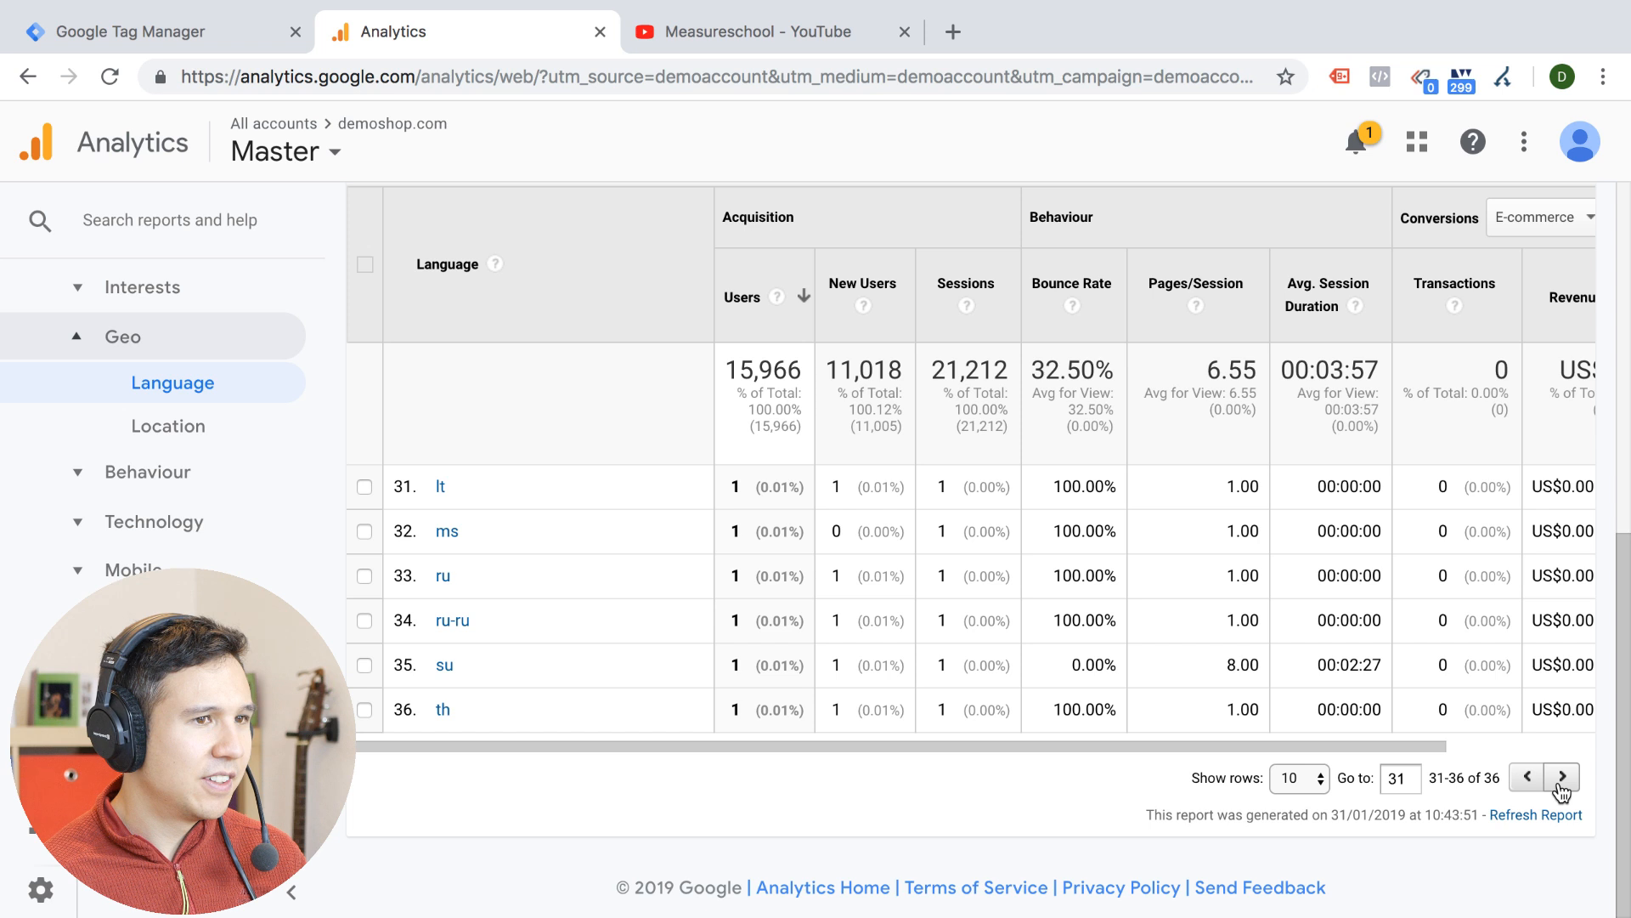
click(1561, 777)
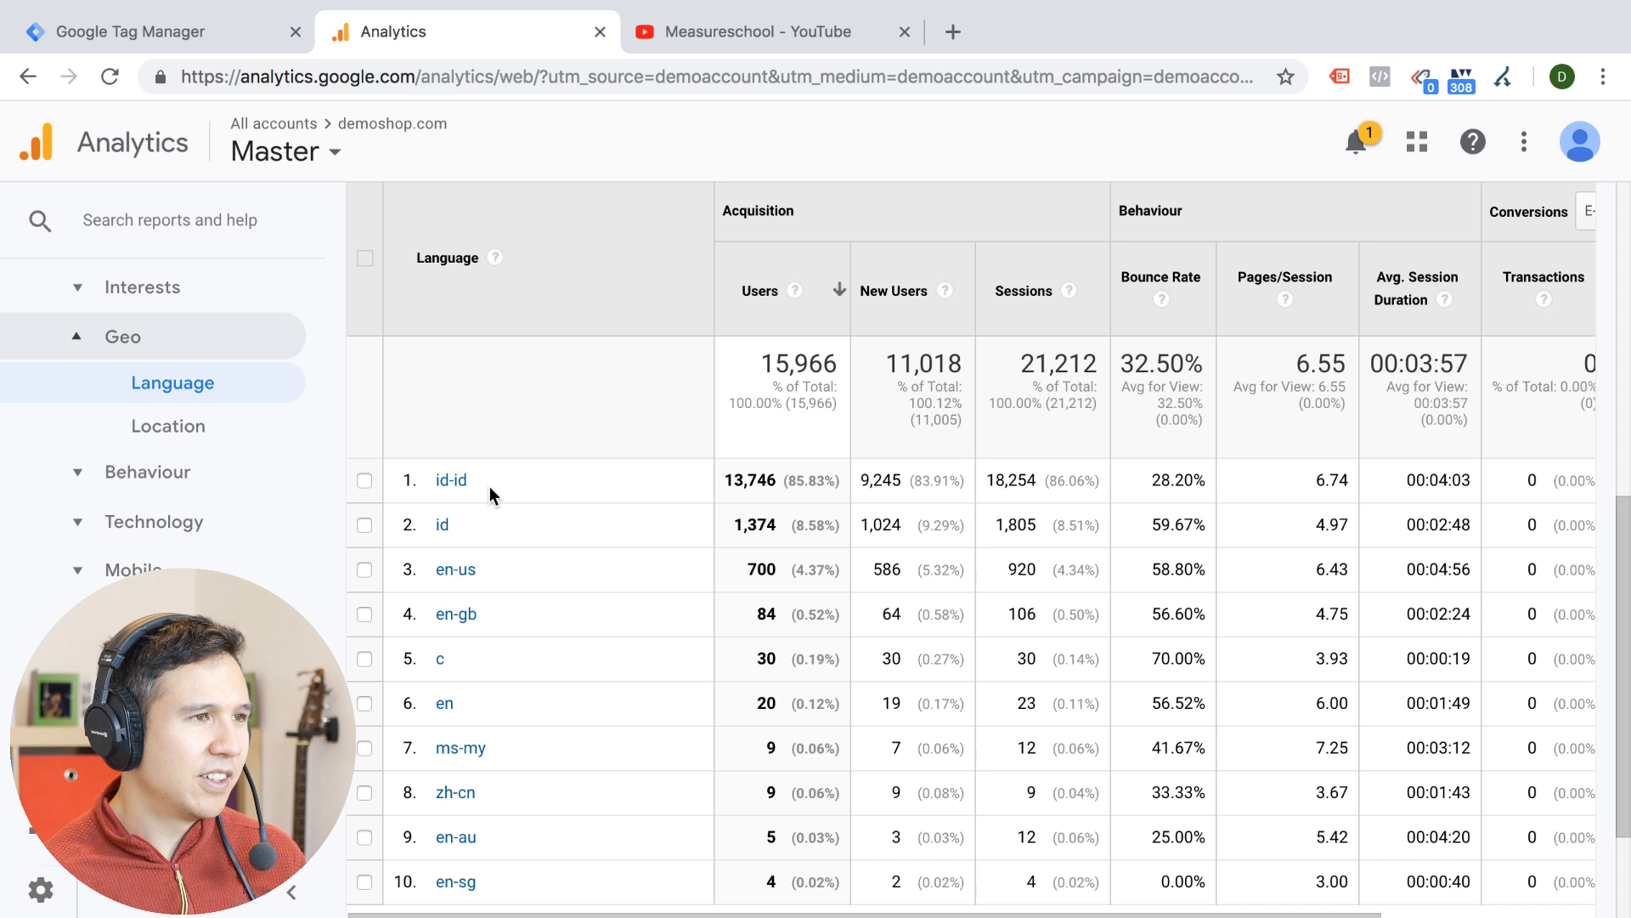
Copy the language code id-id from the report, search Google for it in a new tab and scan the results
drag(490, 486, 416, 481)
key(ctrl+c)
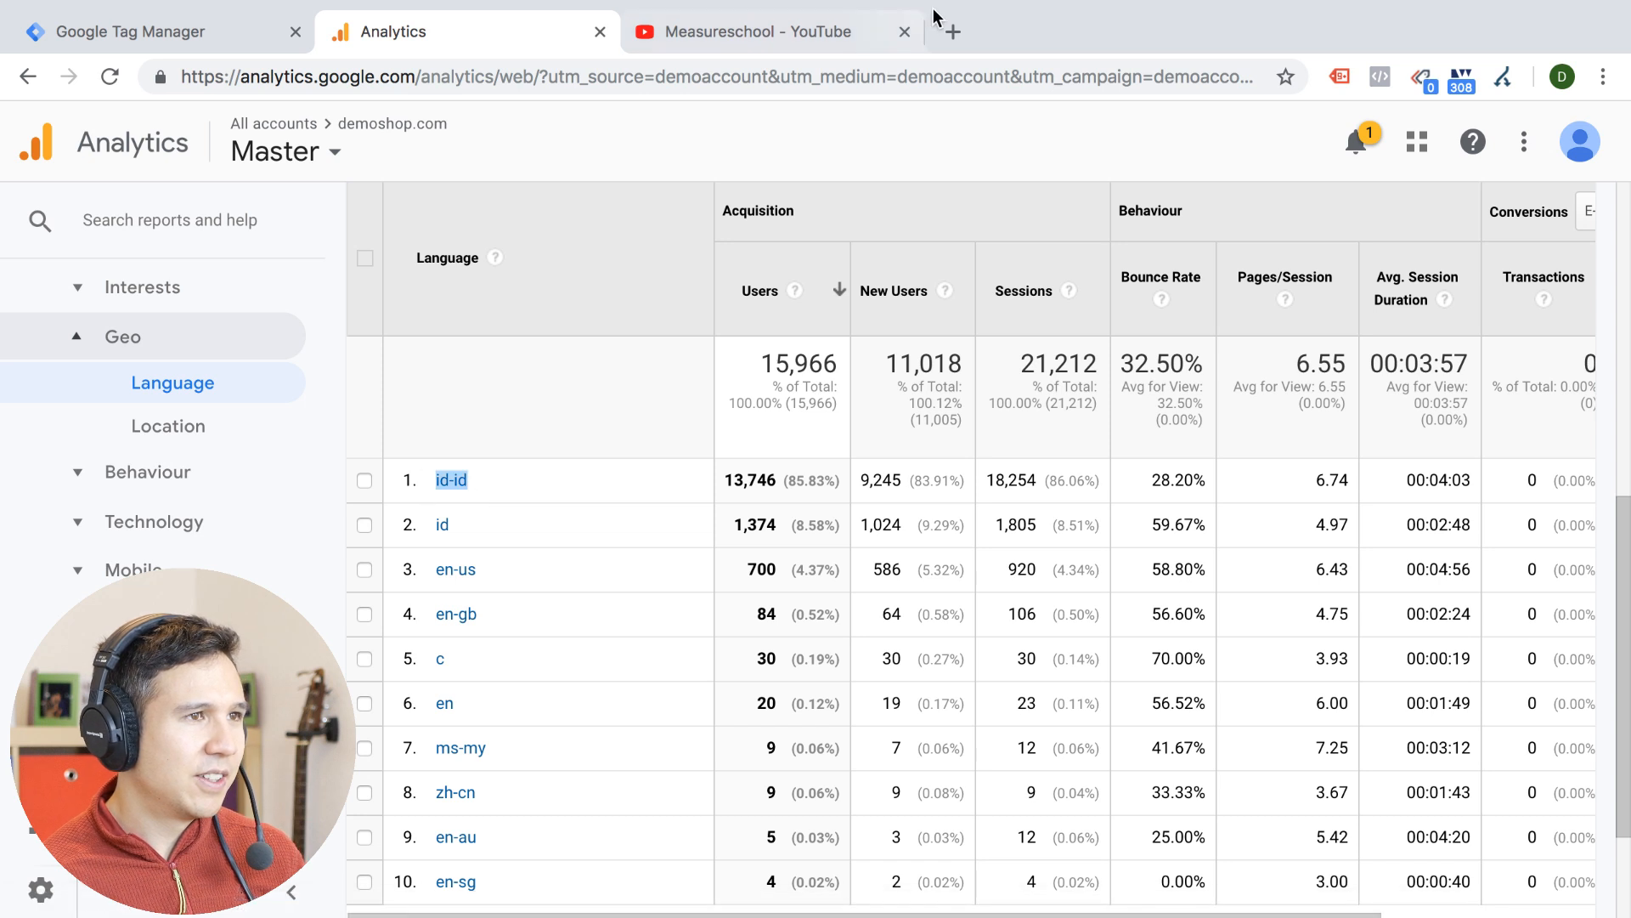
click(953, 31)
key(ctrl+v)
key(Return)
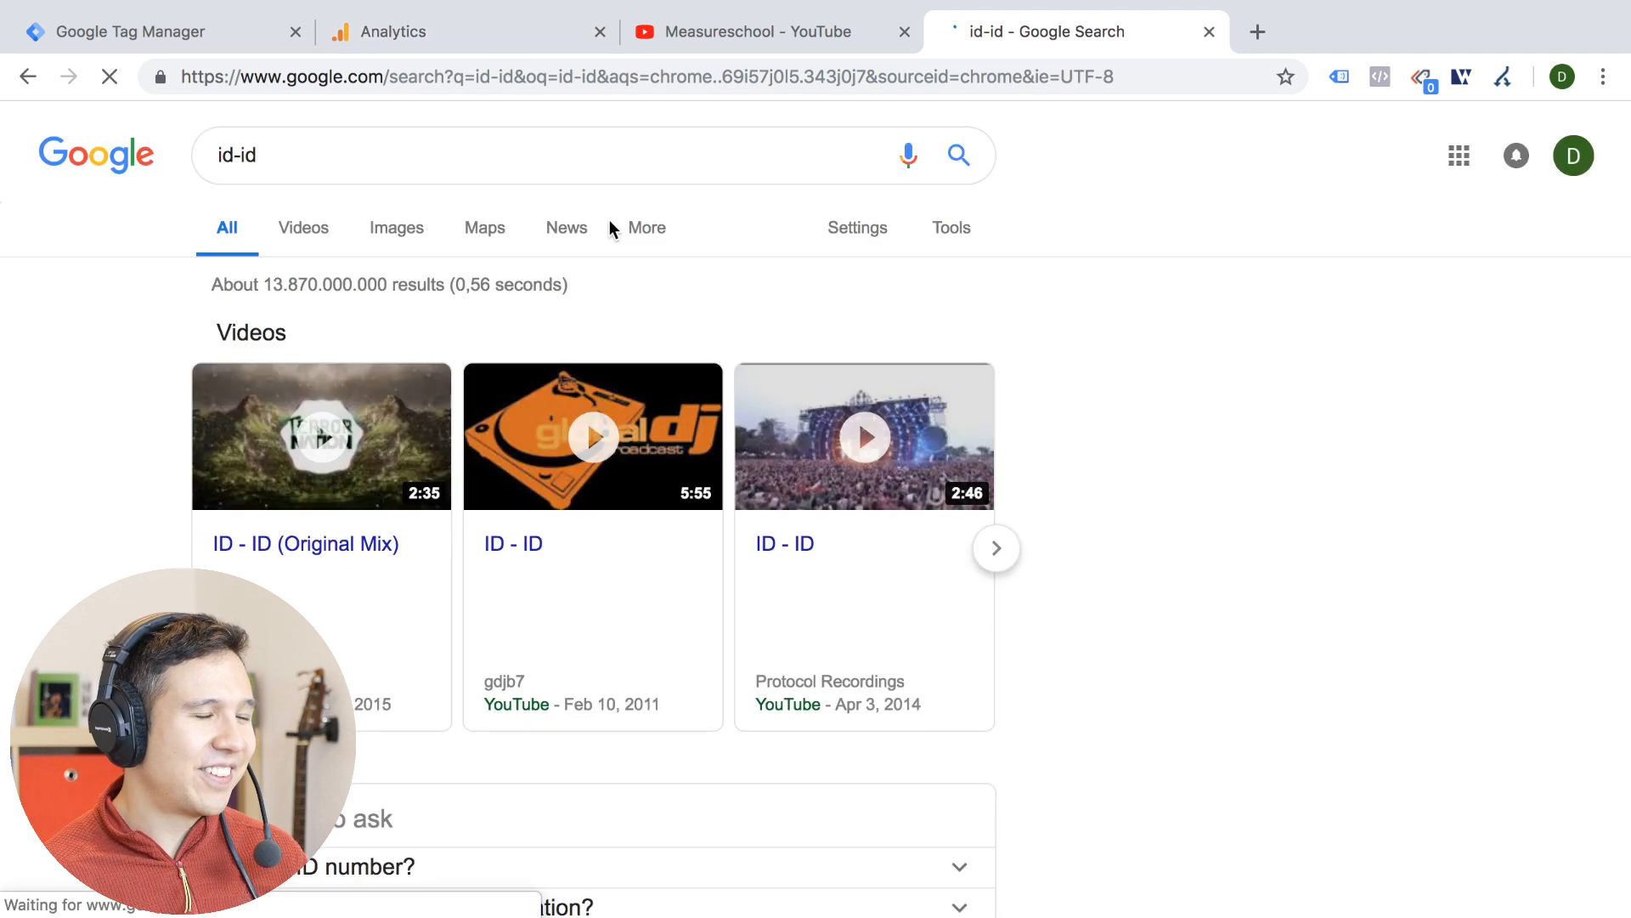
scroll(133, 420, down, 8)
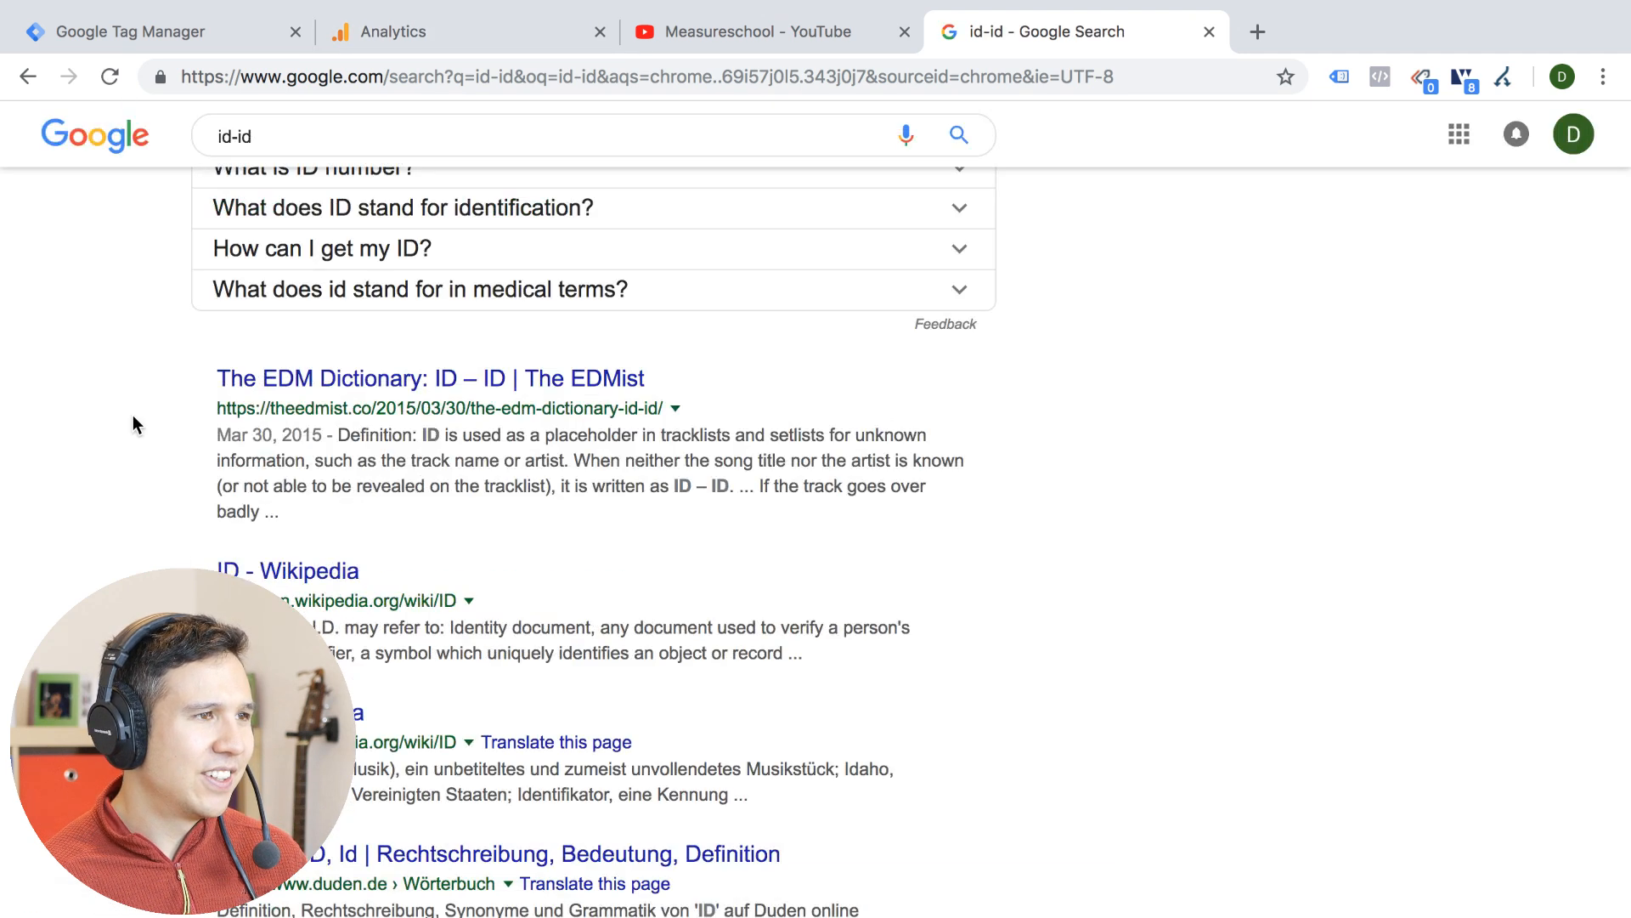
scroll(132, 416, down, 6)
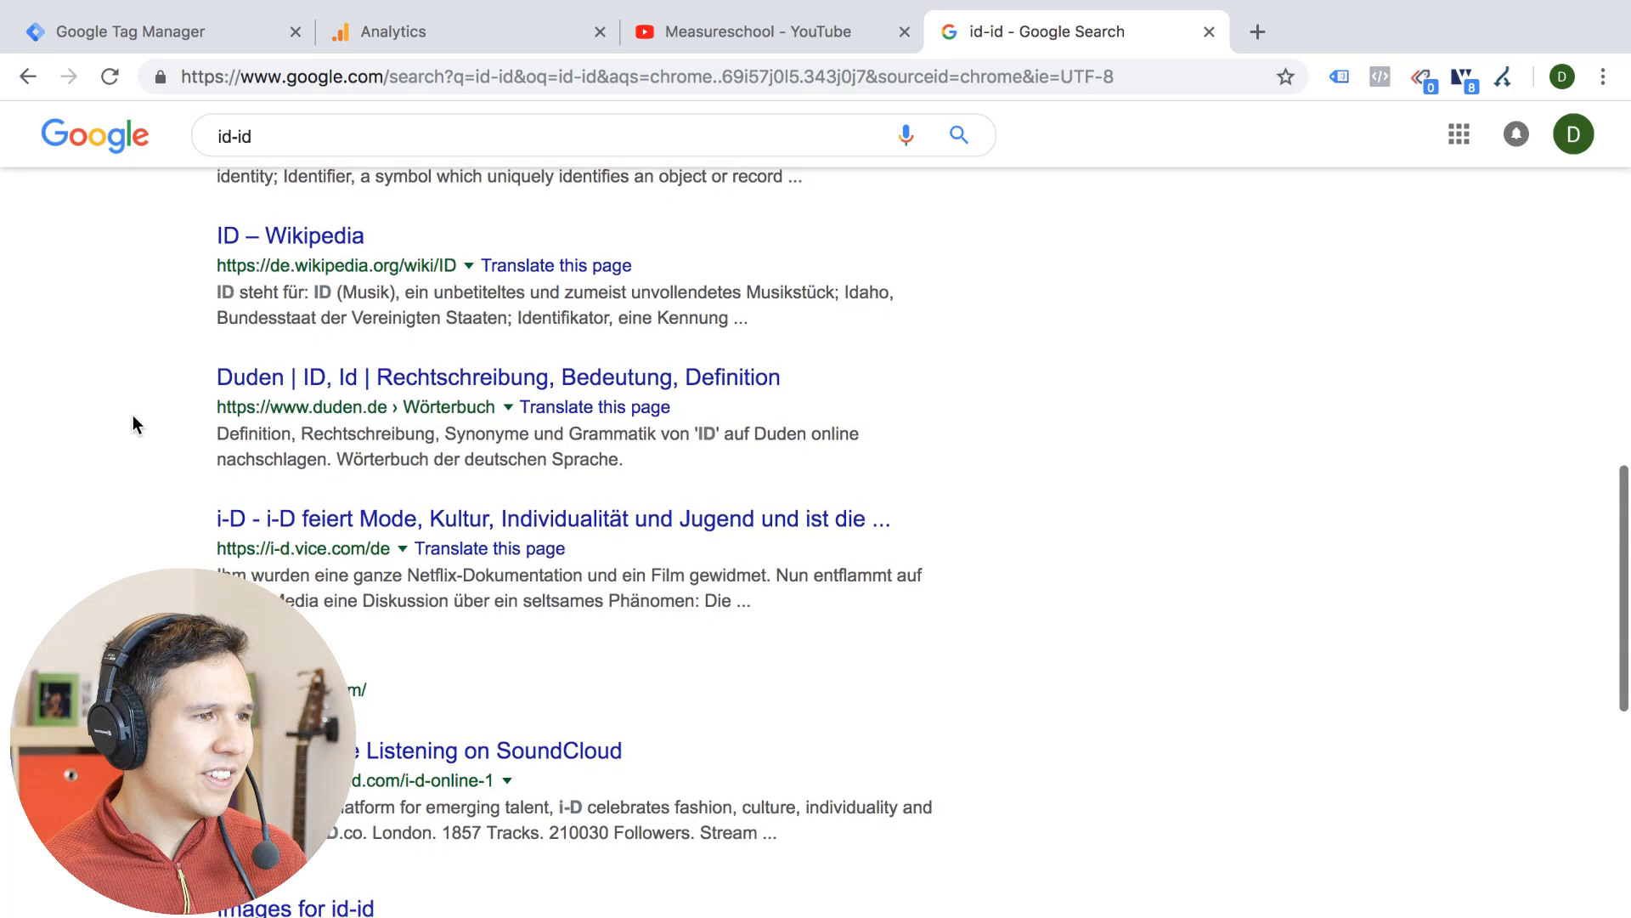
scroll(133, 415, down, 3)
scroll(133, 415, up, 15)
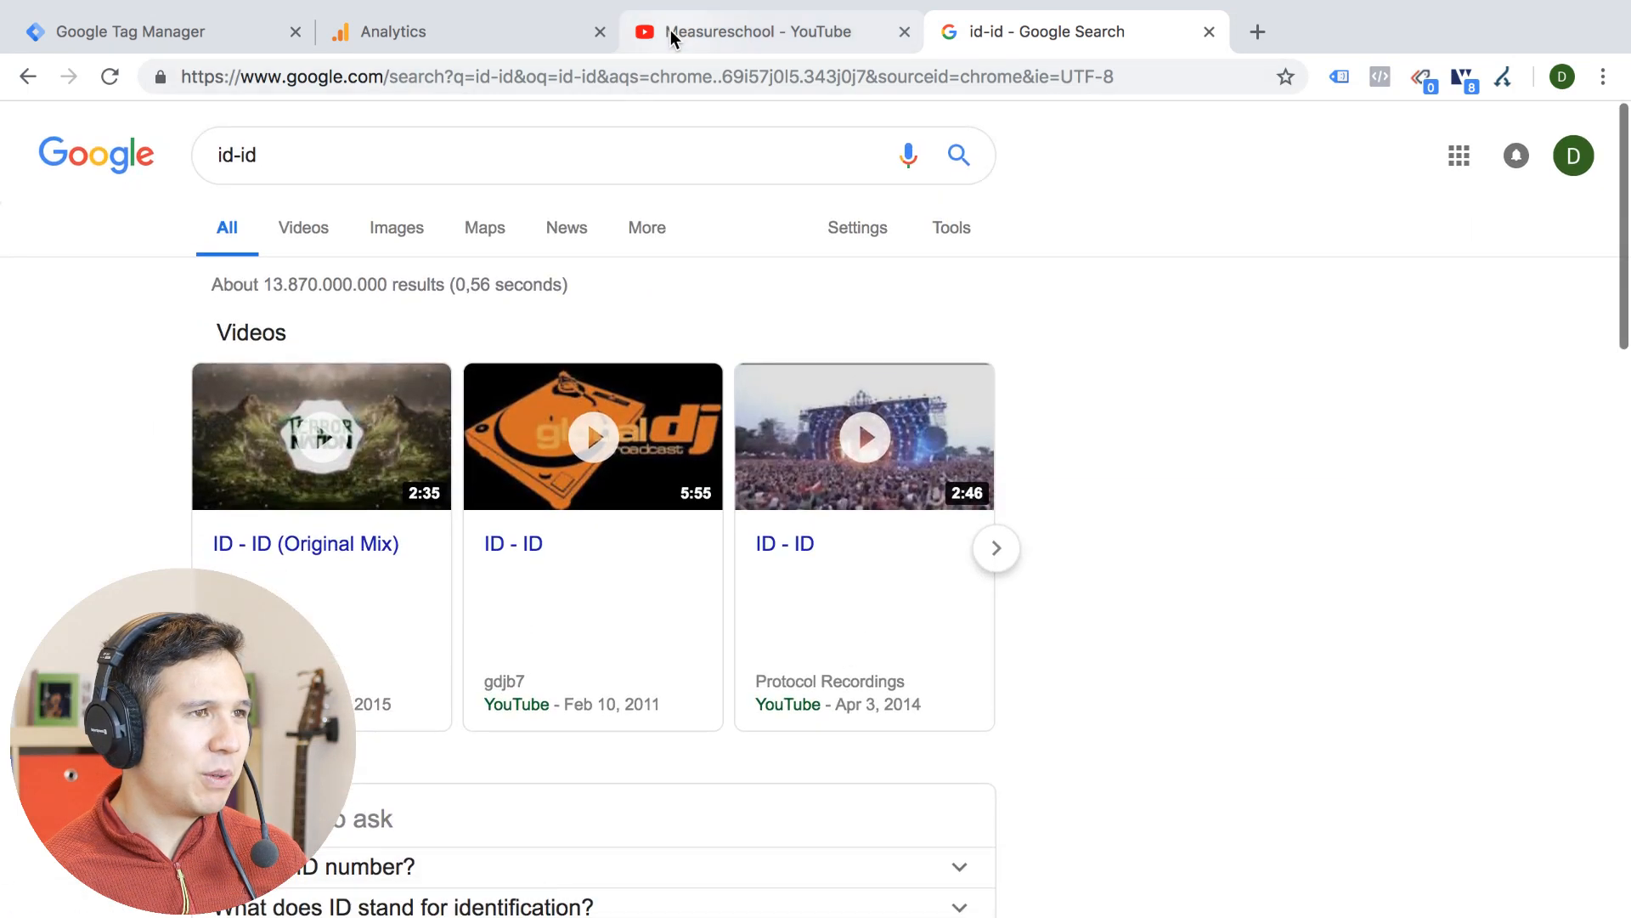
Return to the Analytics Language report, check the available secondary dimensions and review the id-id row's metrics across the table
click(671, 29)
click(456, 20)
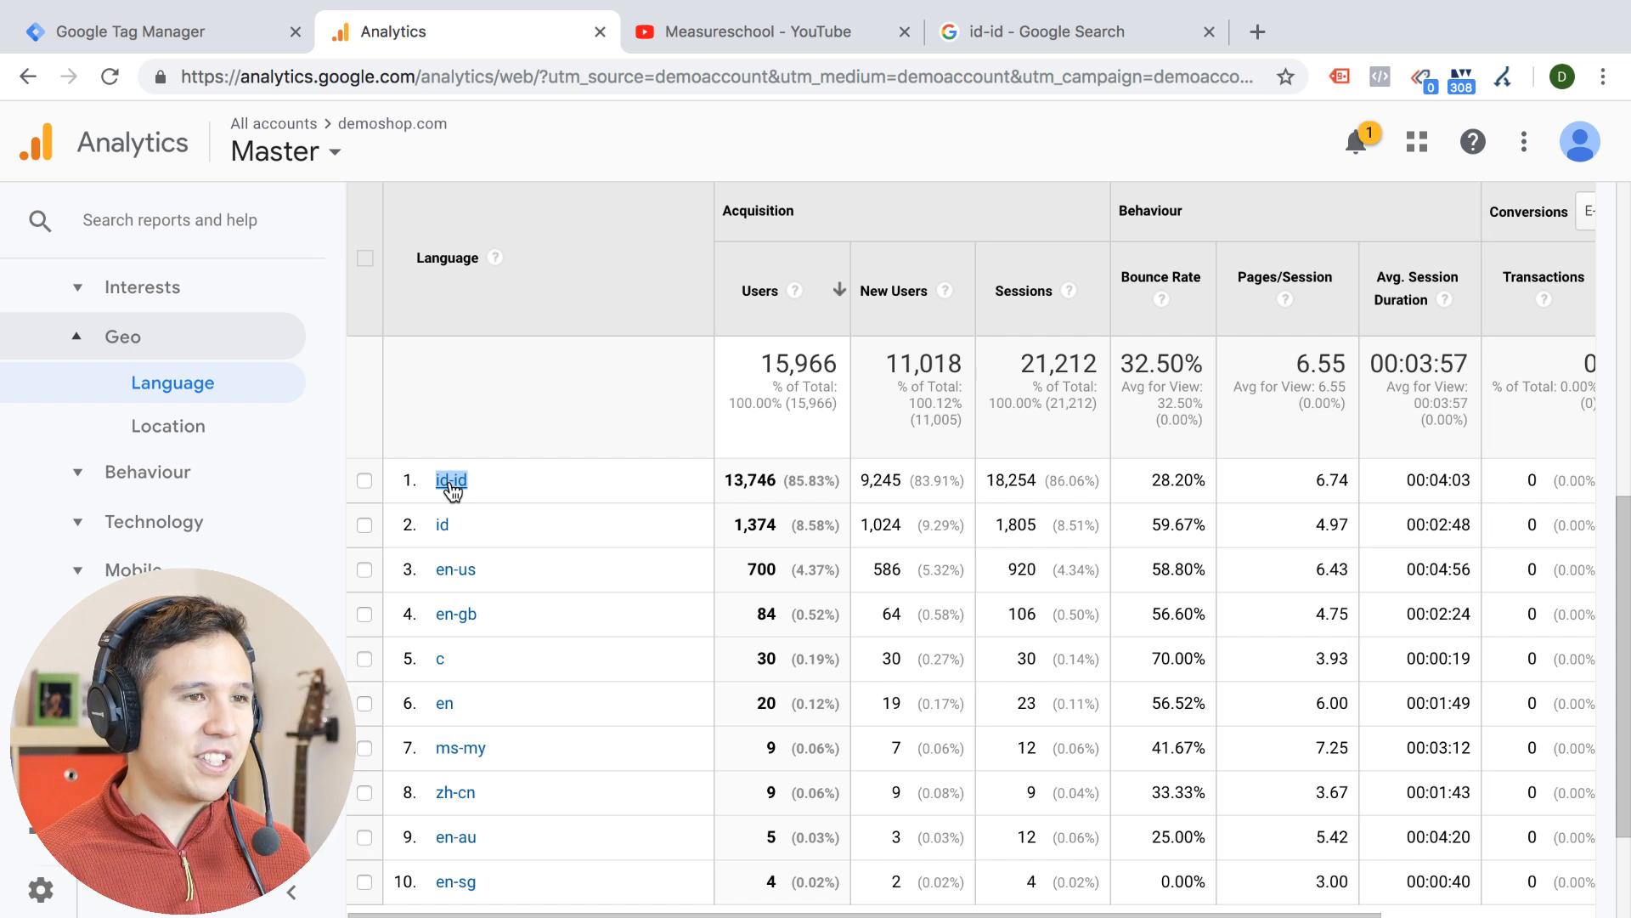
scroll(450, 486, up, 3)
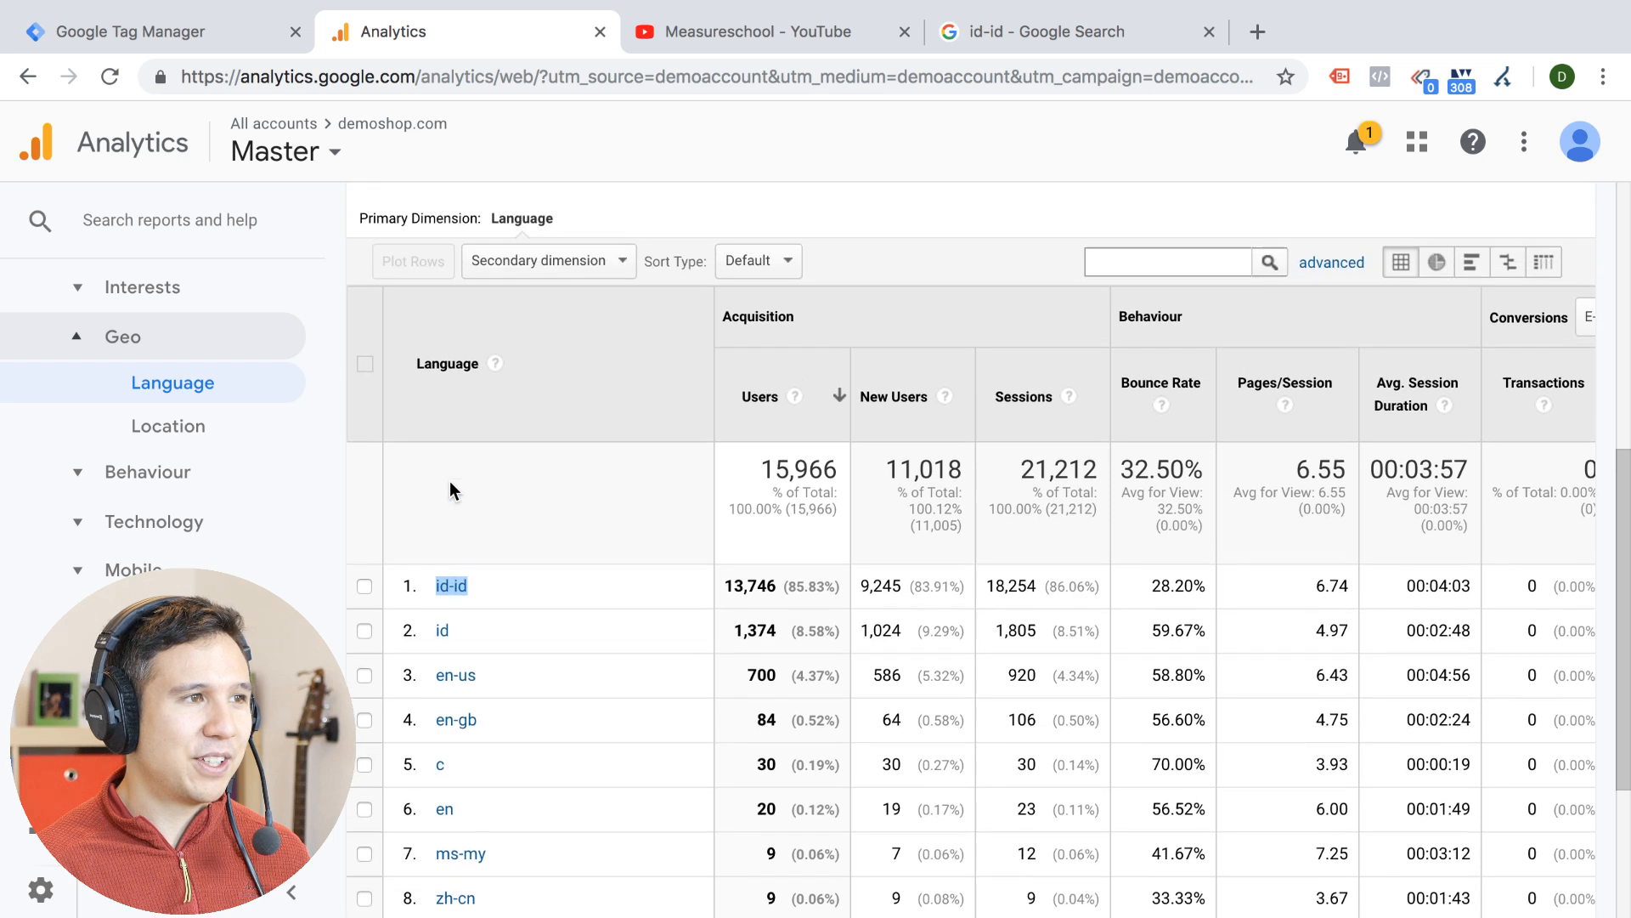
click(538, 346)
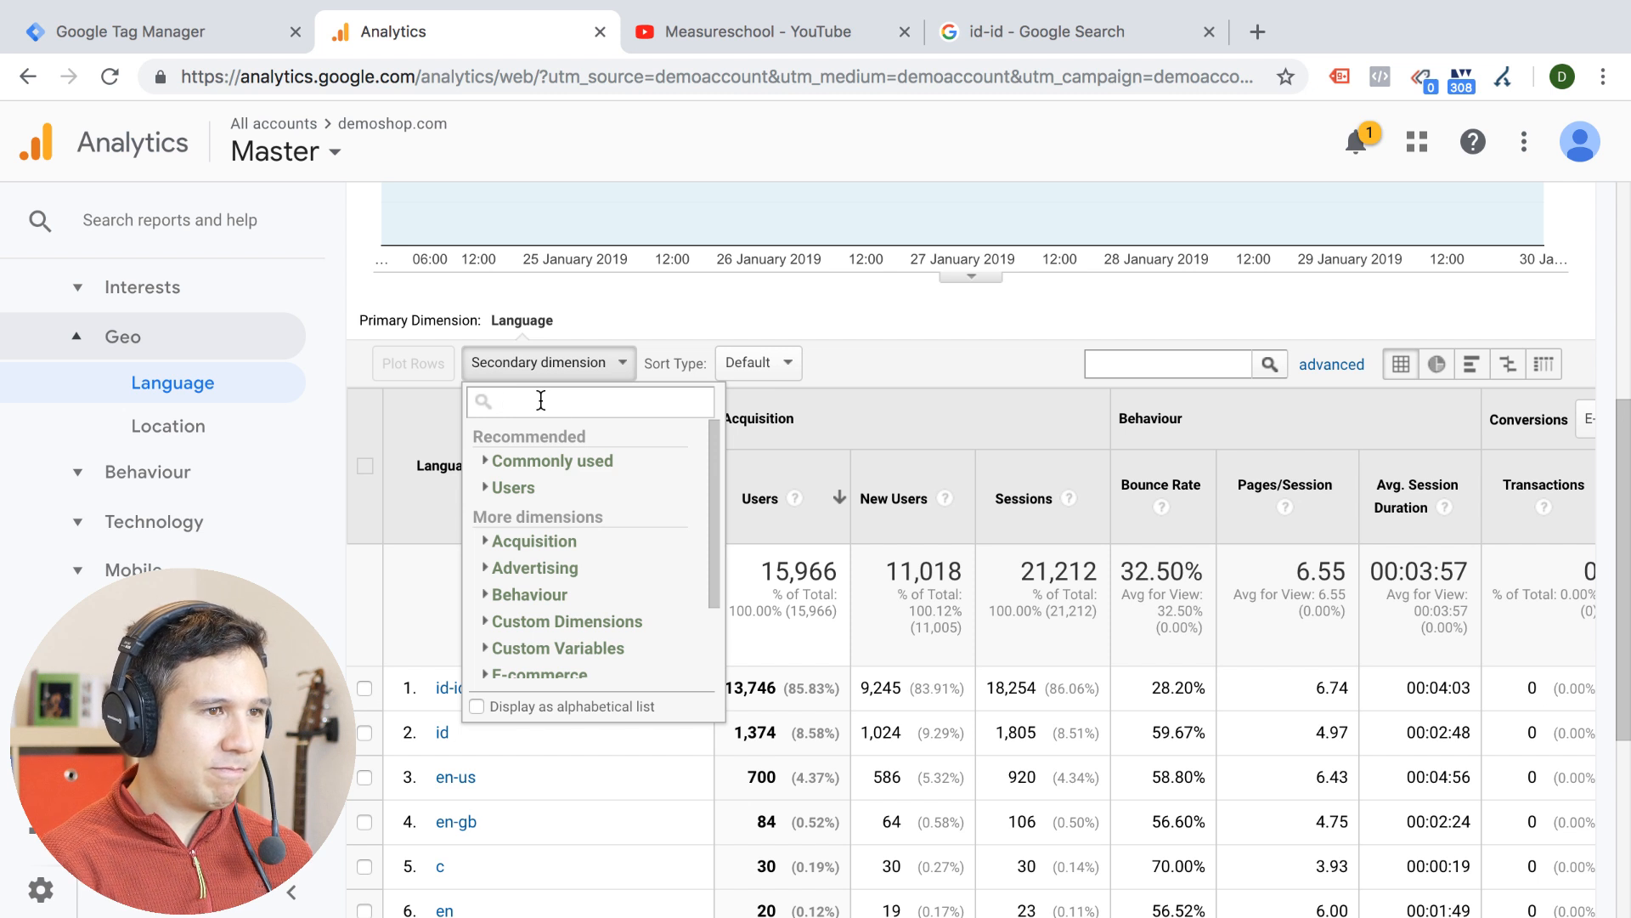
click(992, 410)
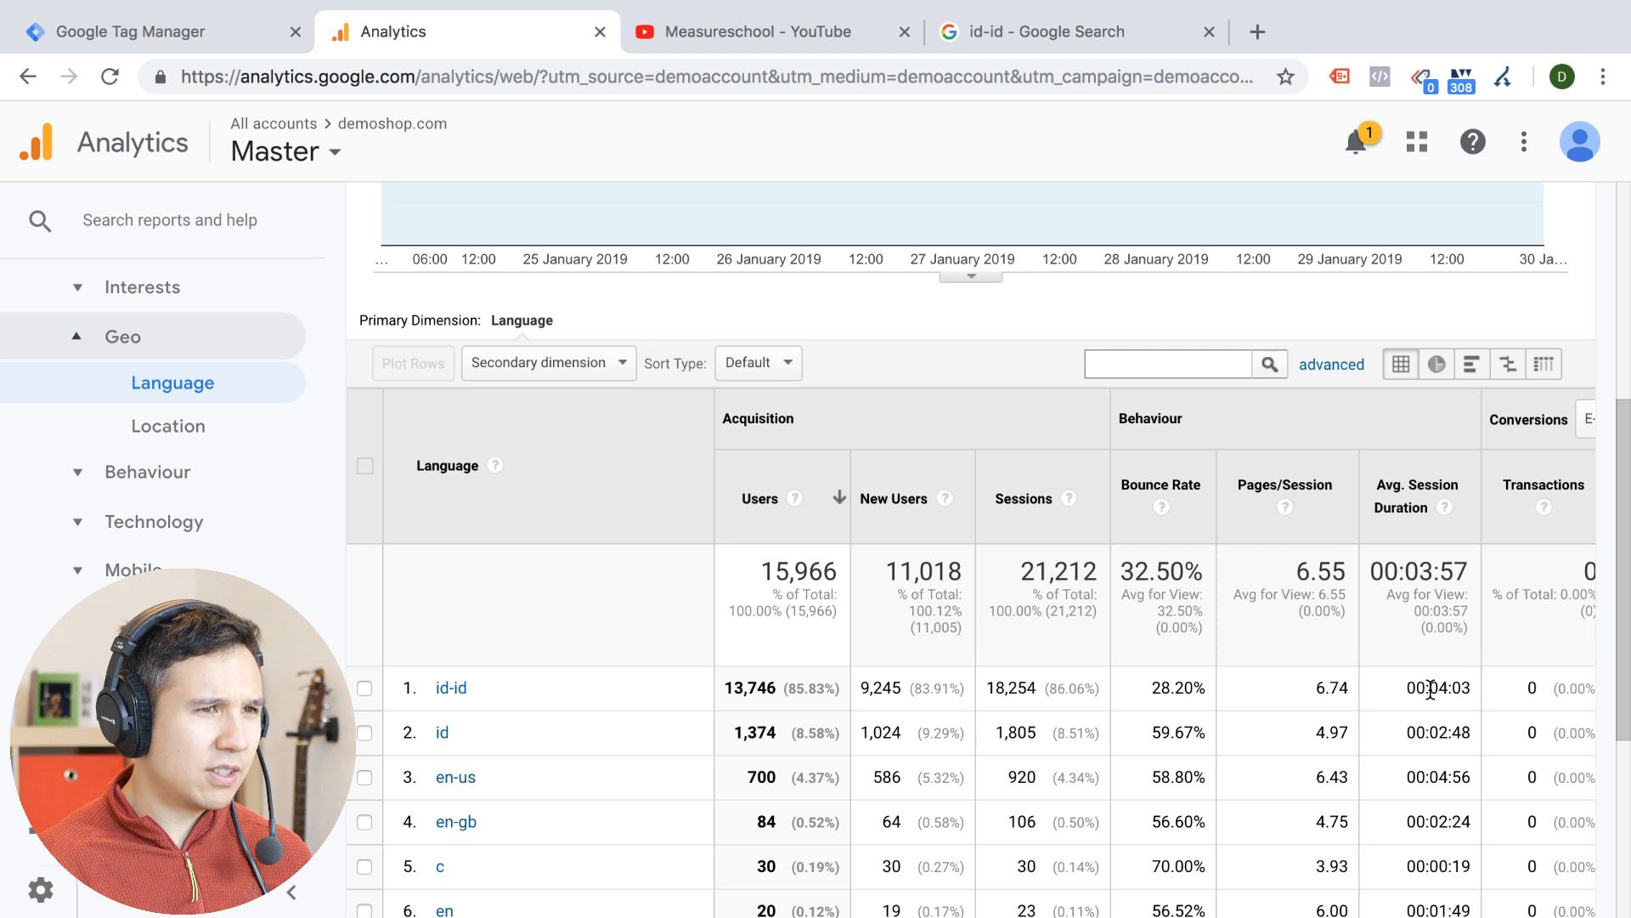
scroll(1431, 688, right, 3)
scroll(1430, 688, left, 3)
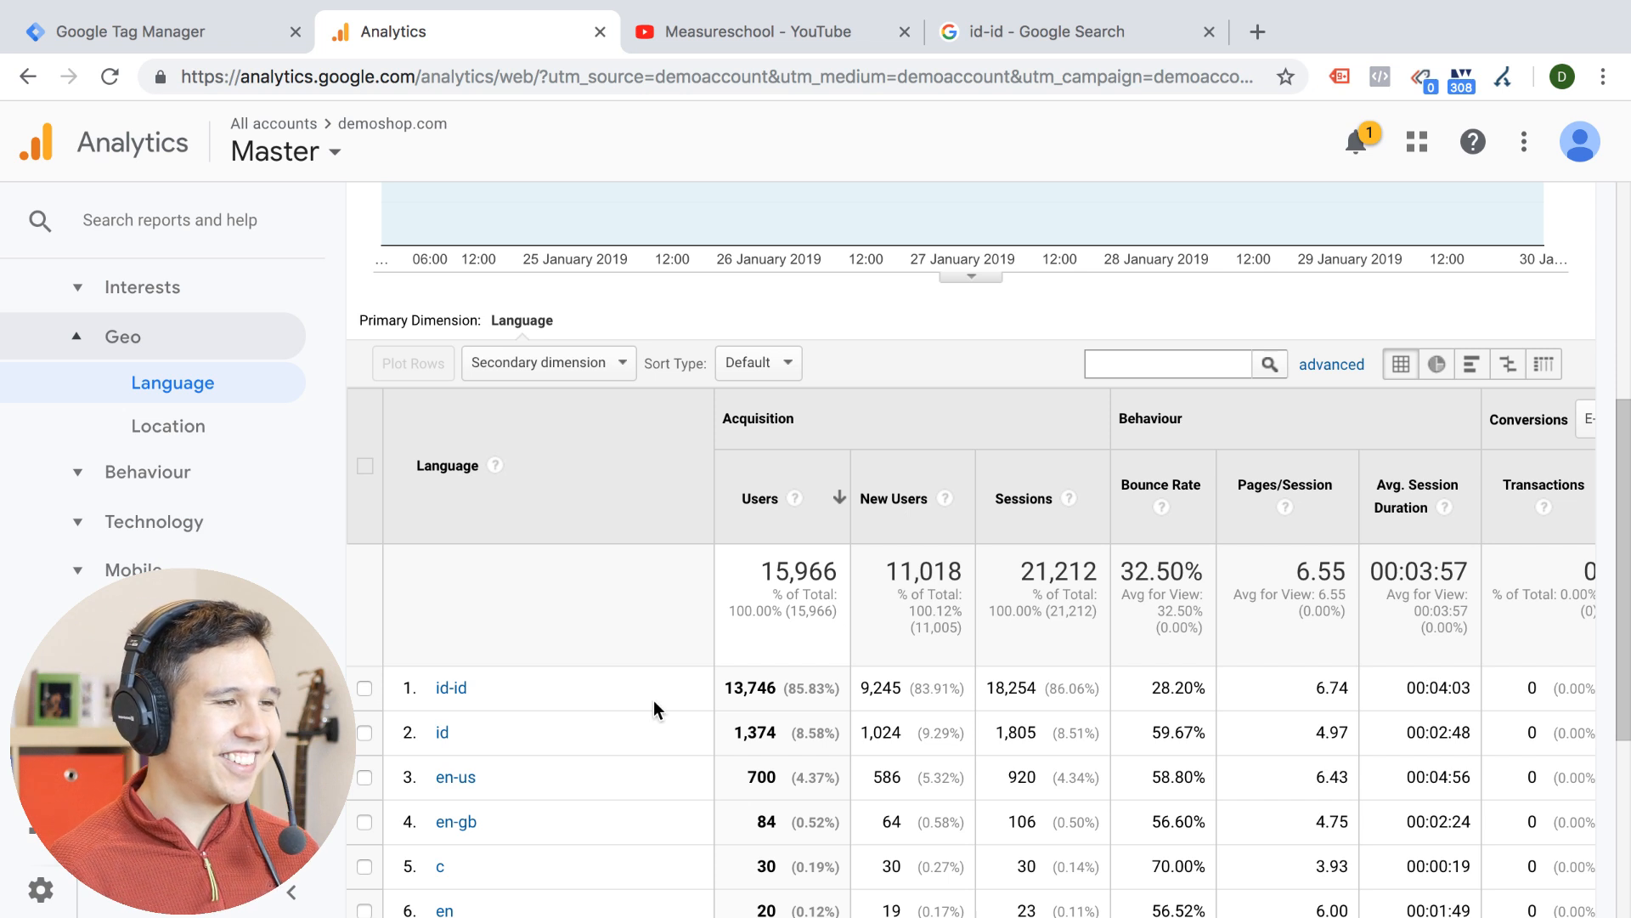
Switch back to the Google results, search for "id country code" and look over the country information
click(938, 22)
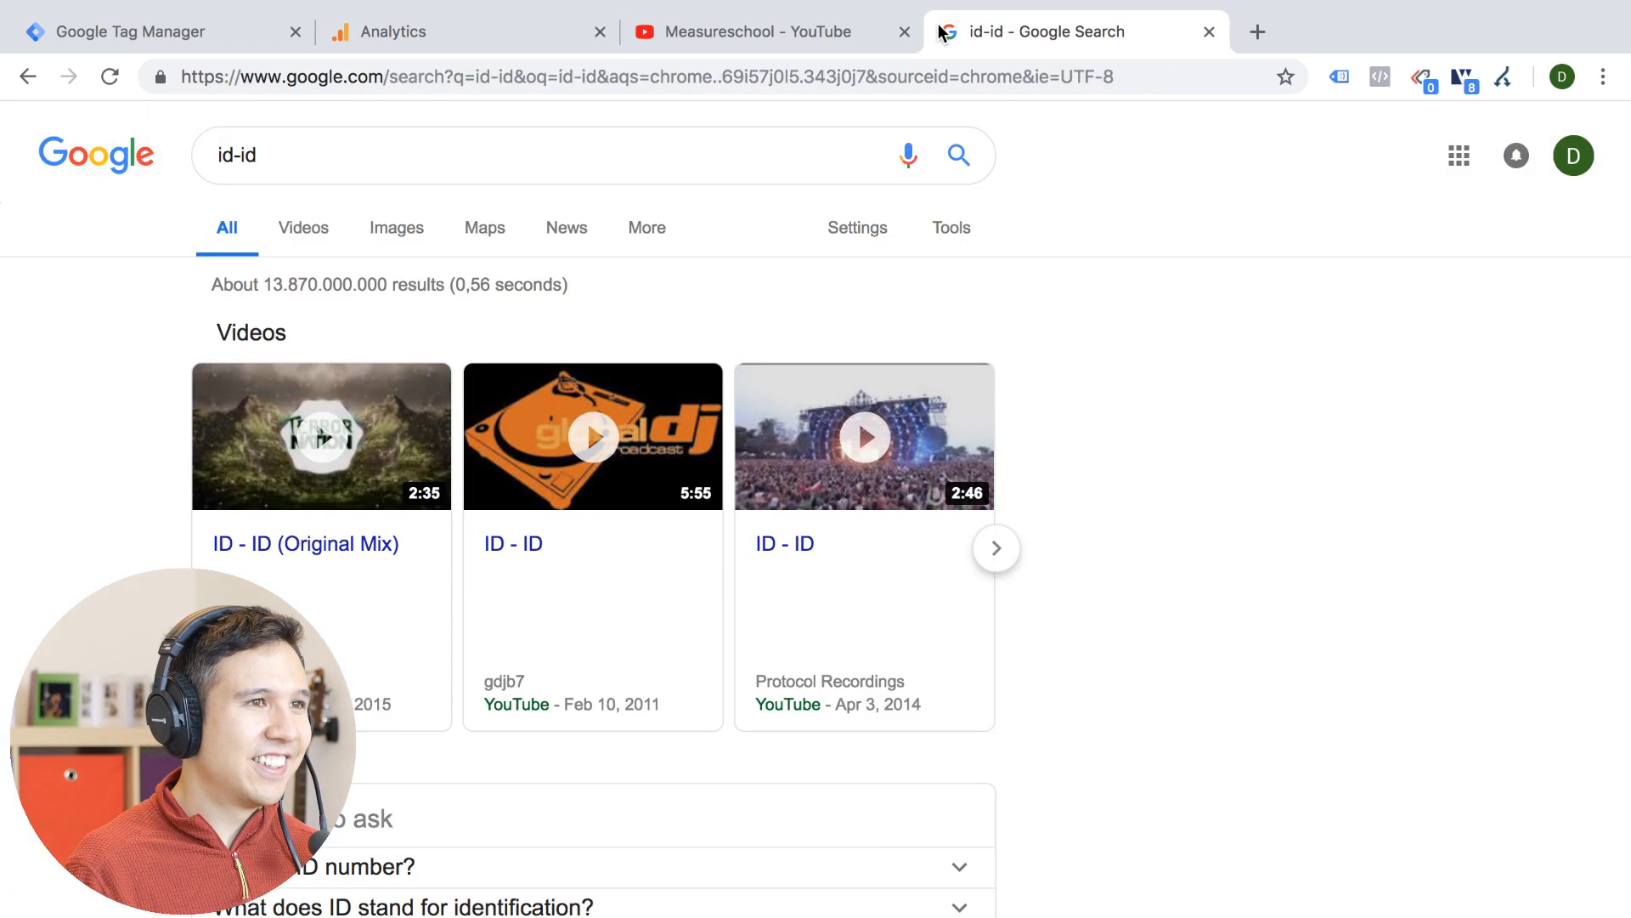
click(346, 161)
key(BackSpace)
key(BackSpace)
key(BackSpace)
key(BackSpace)
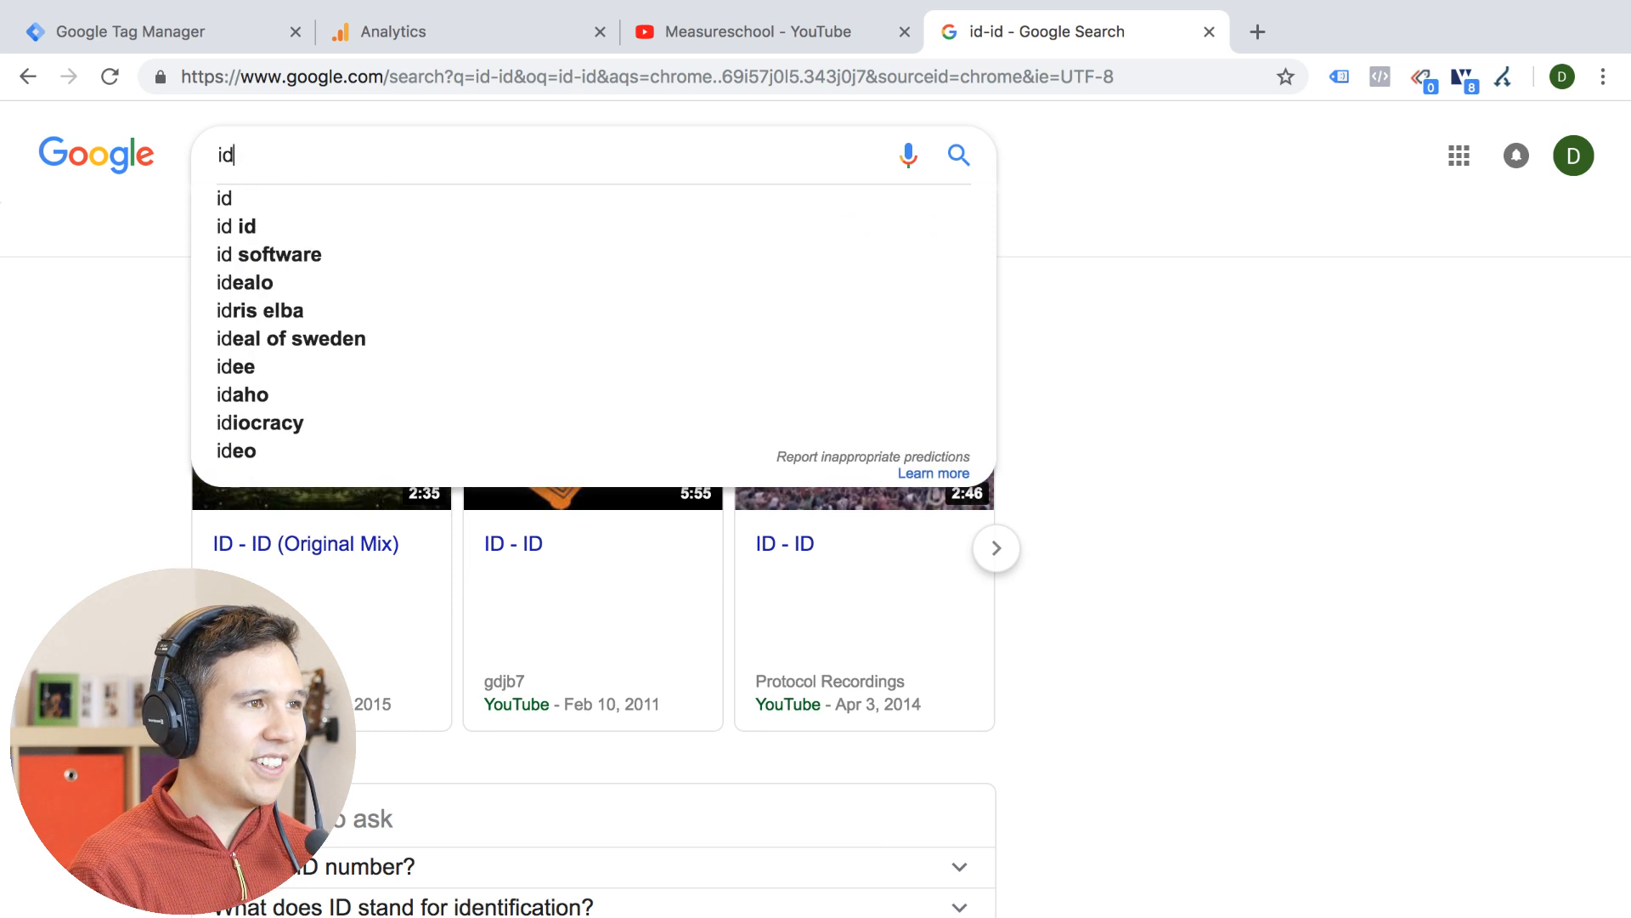
text(country)
key(Down)
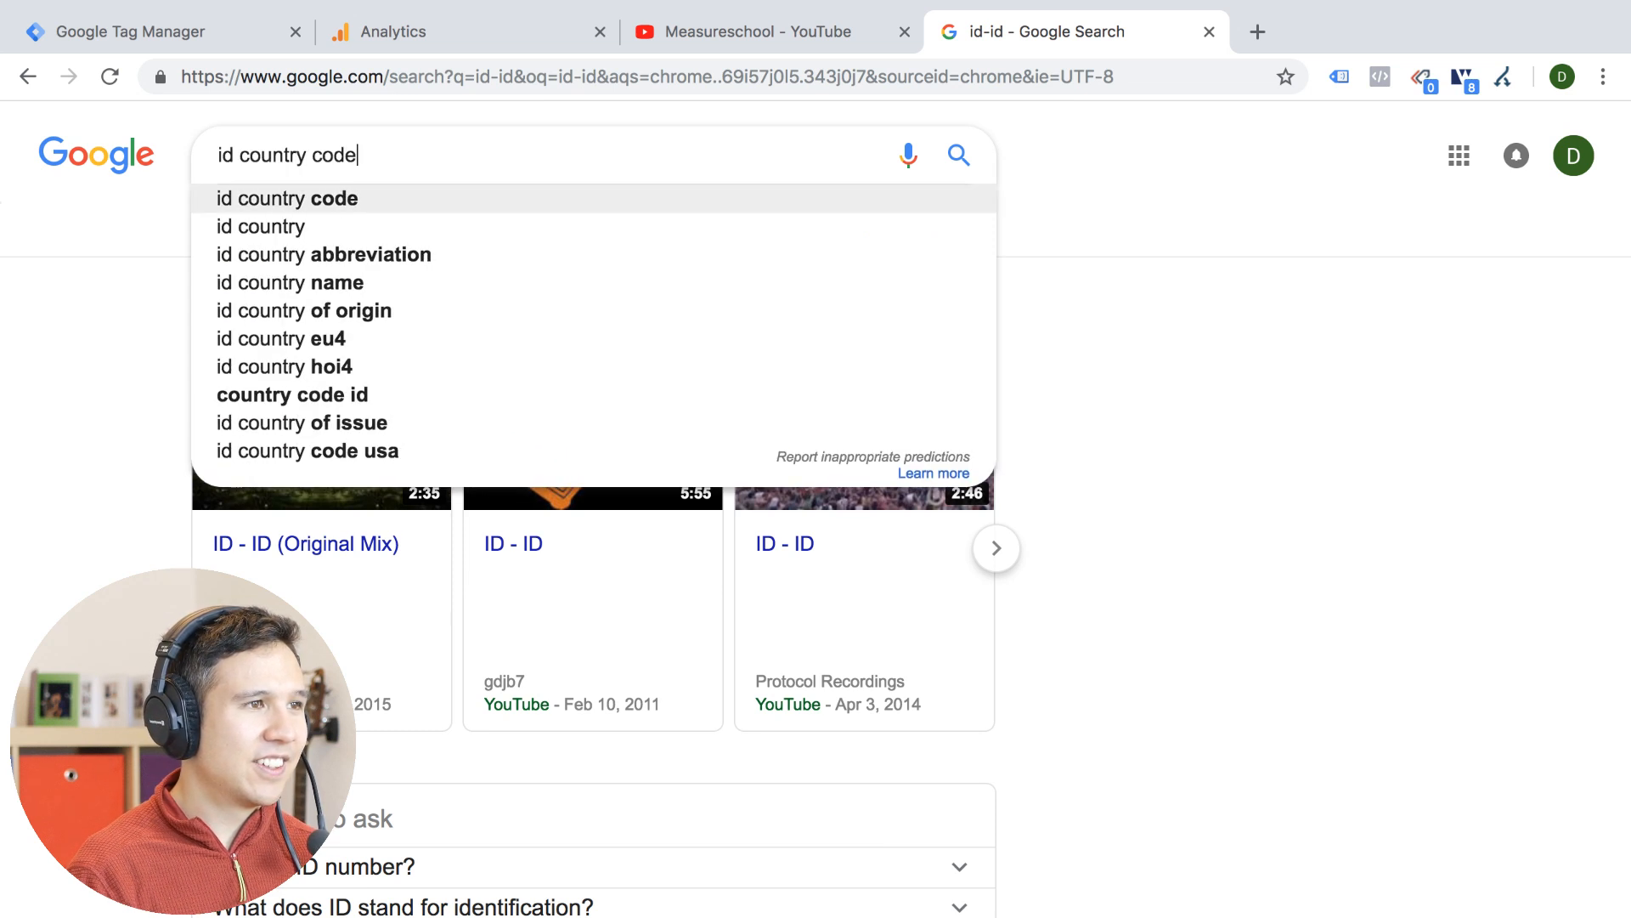
key(Return)
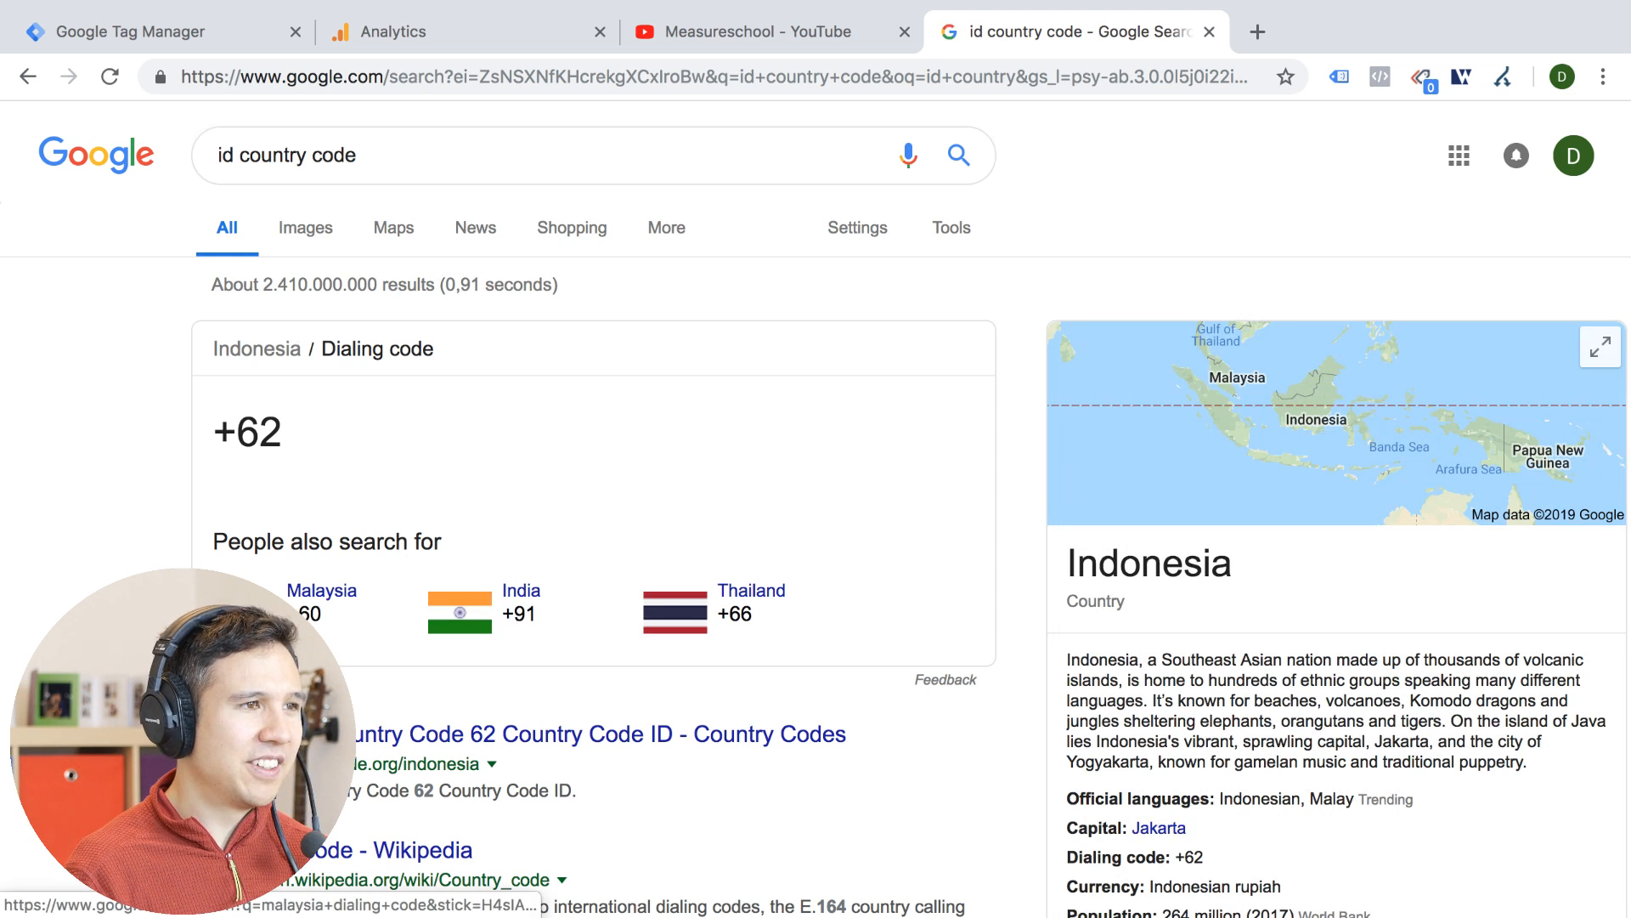
scroll(155, 564, down, 1)
scroll(155, 564, up, 1)
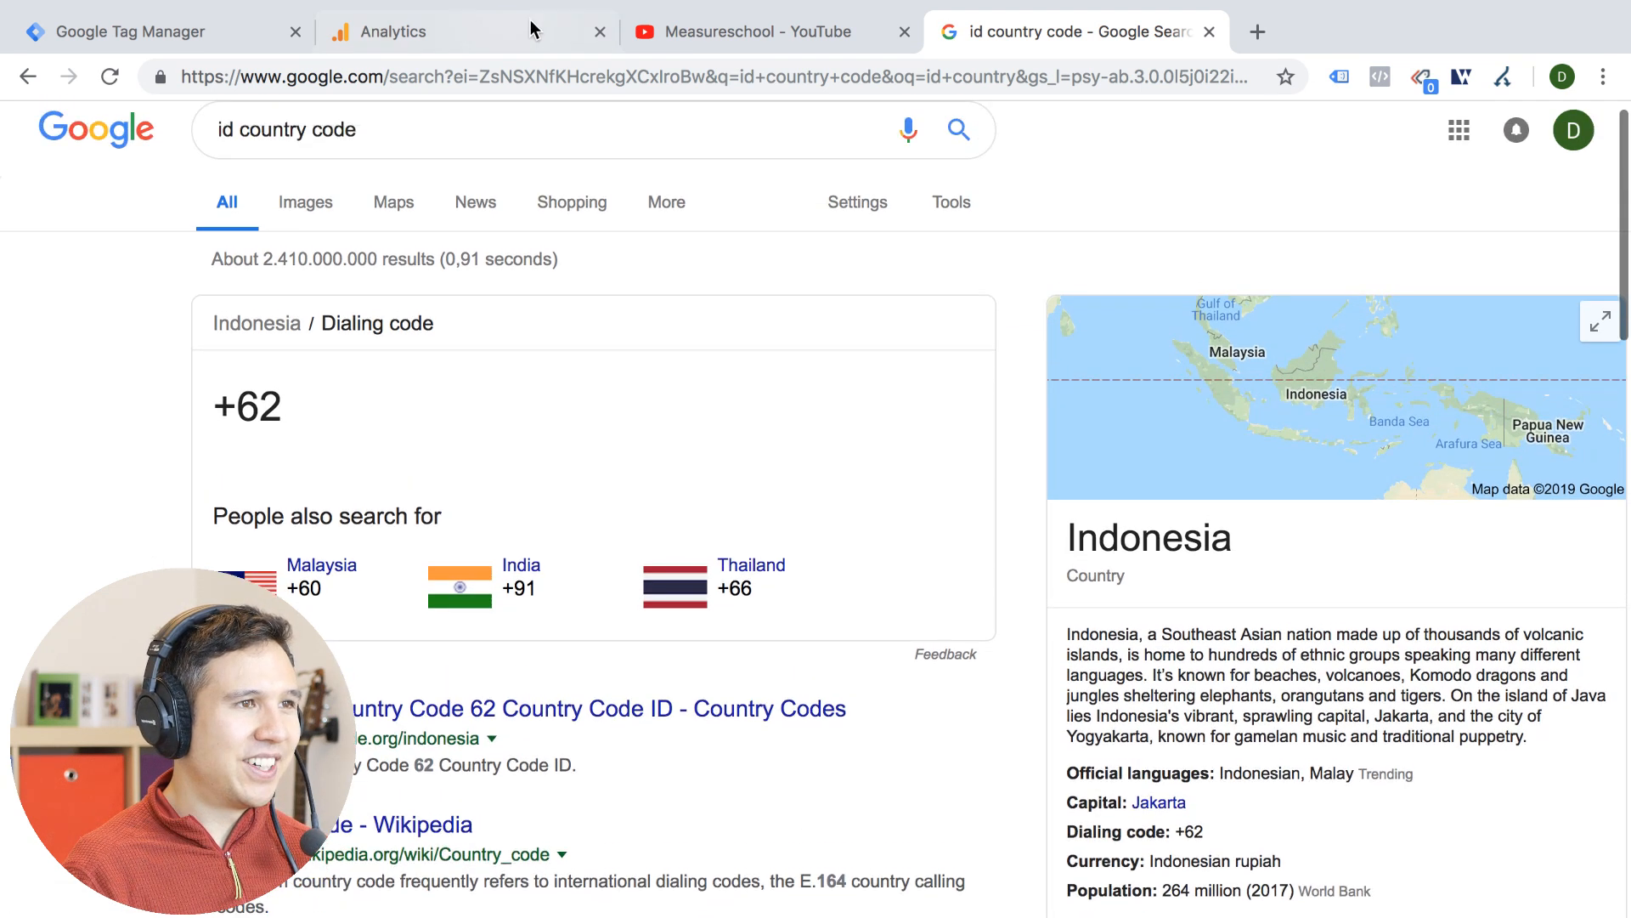
Switch back to Google Analytics and review the language codes in the Language report
click(665, 33)
click(222, 35)
click(371, 30)
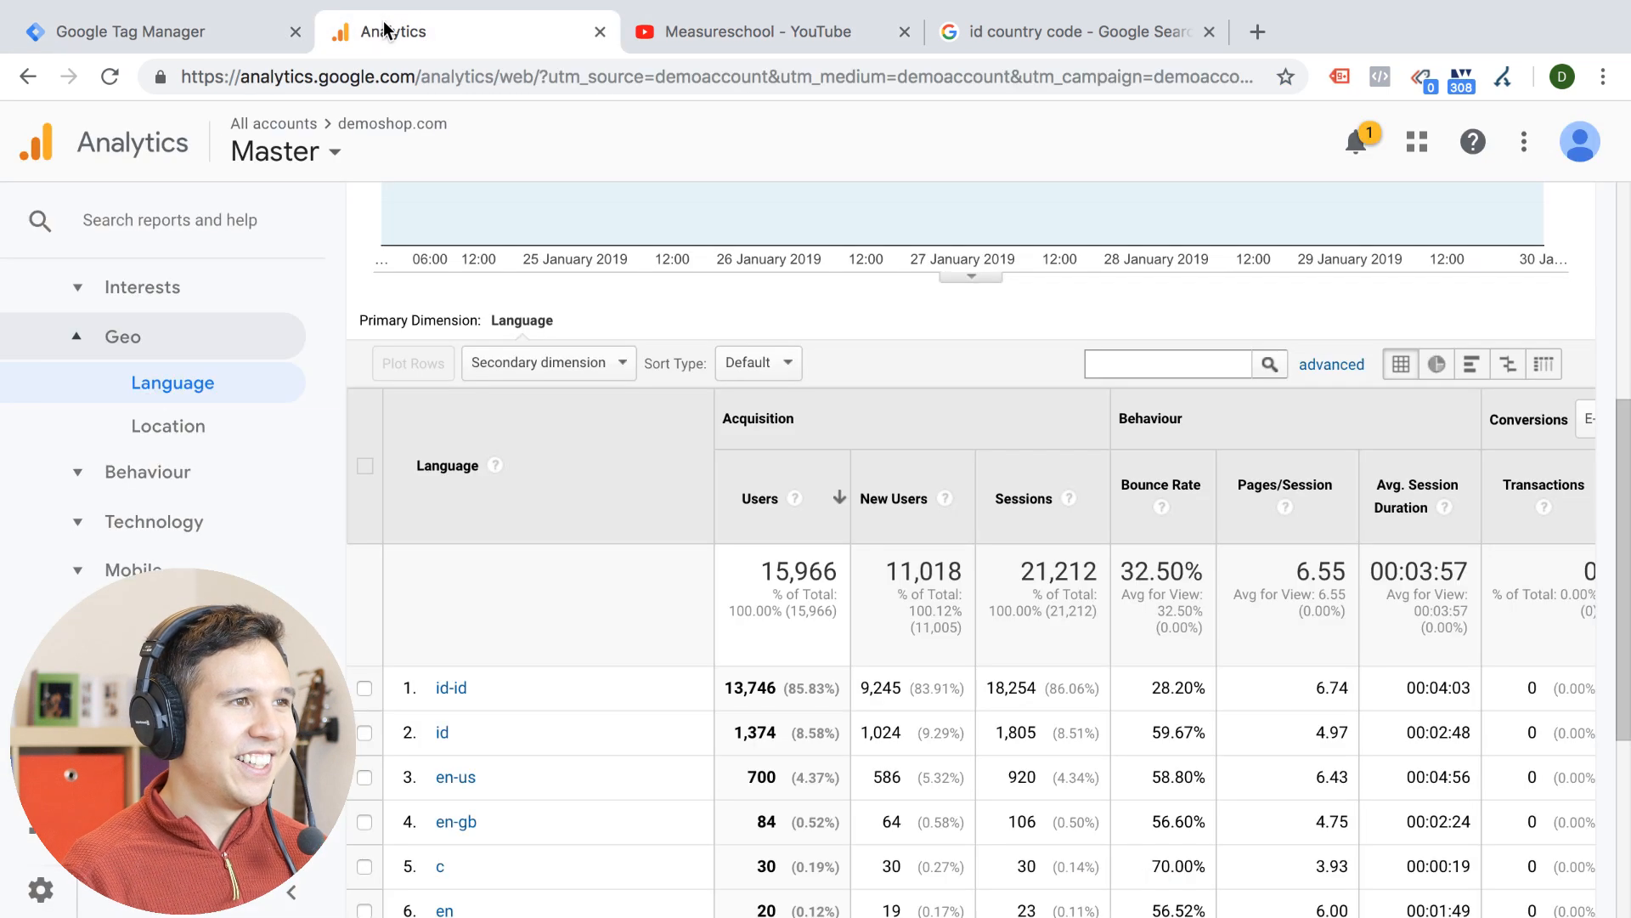
scroll(525, 552, down, 2)
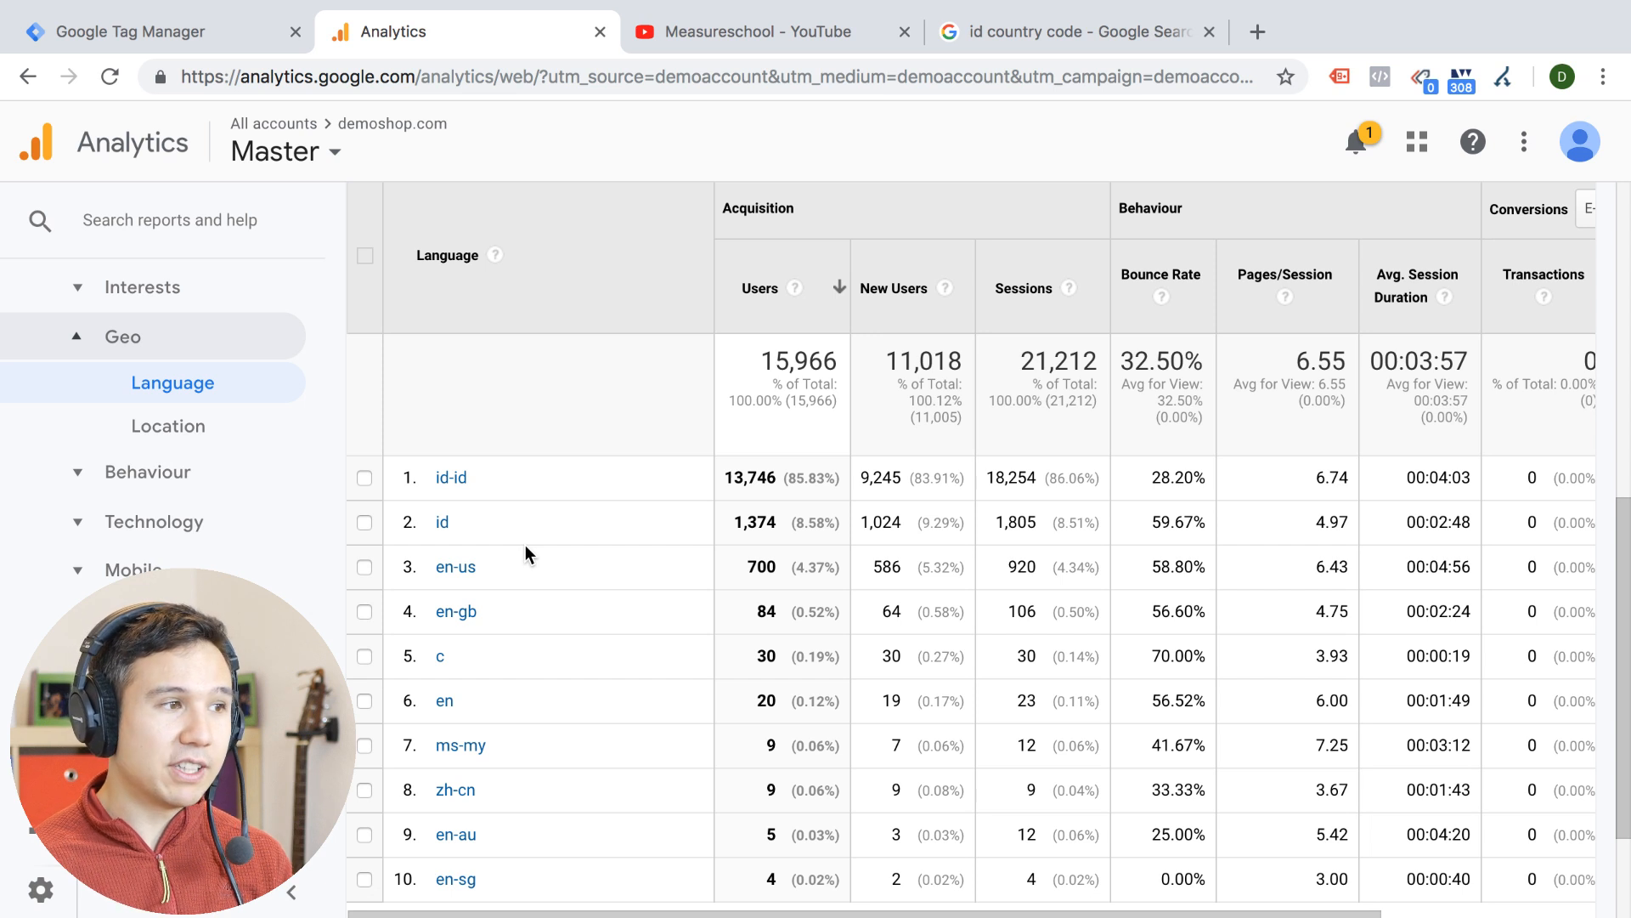
Open the Master view's filters in the administration settings and inspect the "hostname not set" filter
click(36, 892)
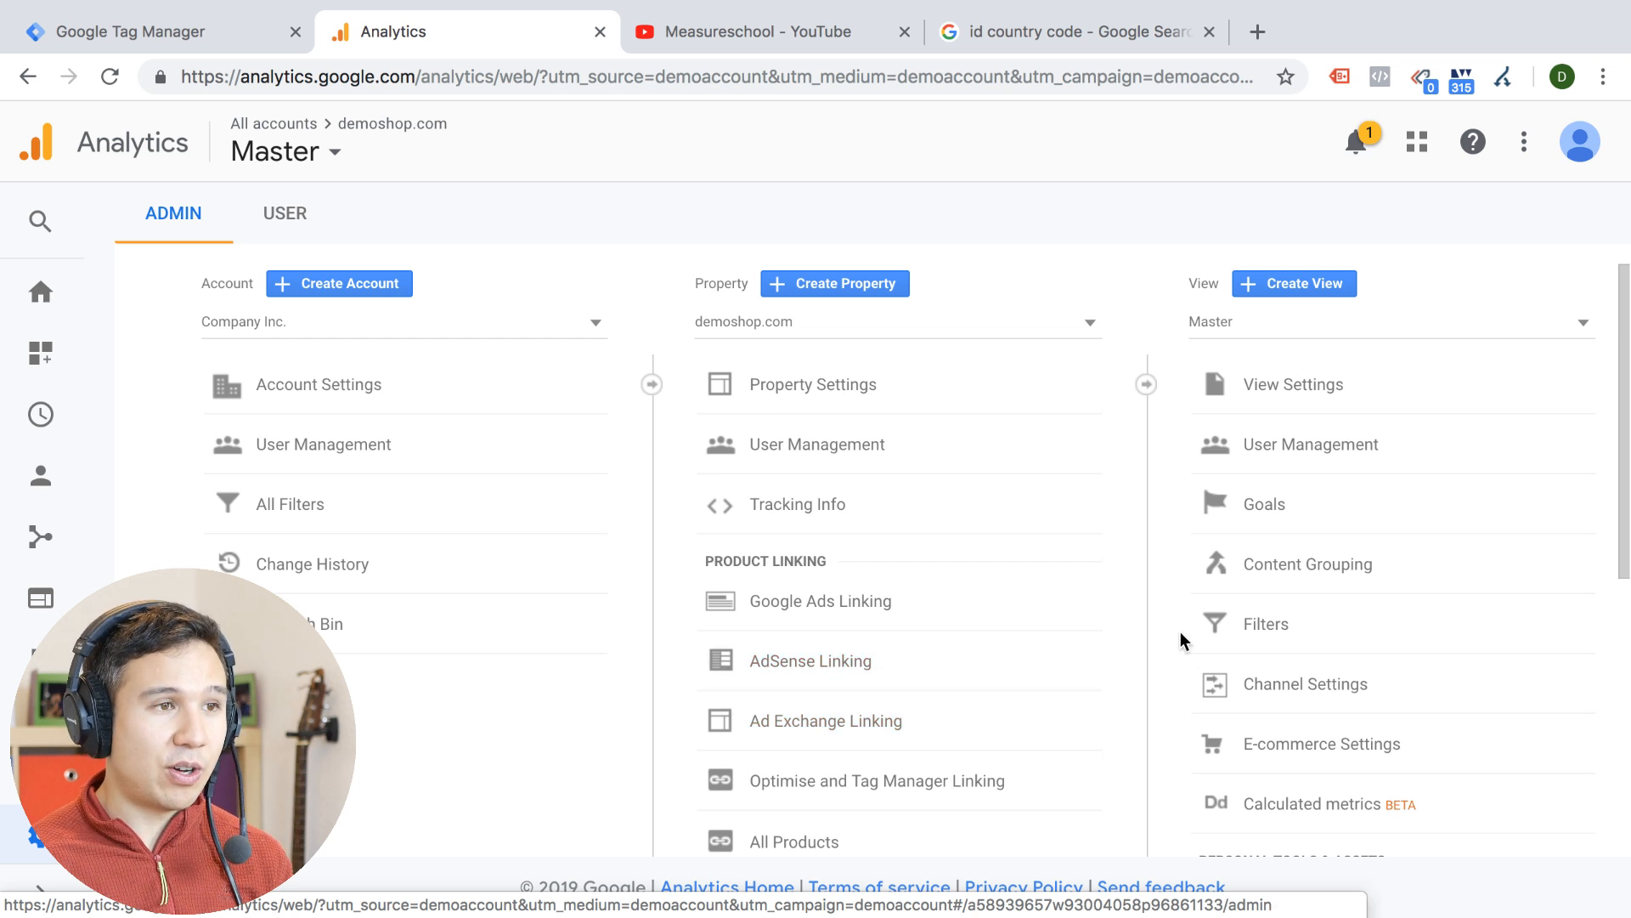
click(1261, 650)
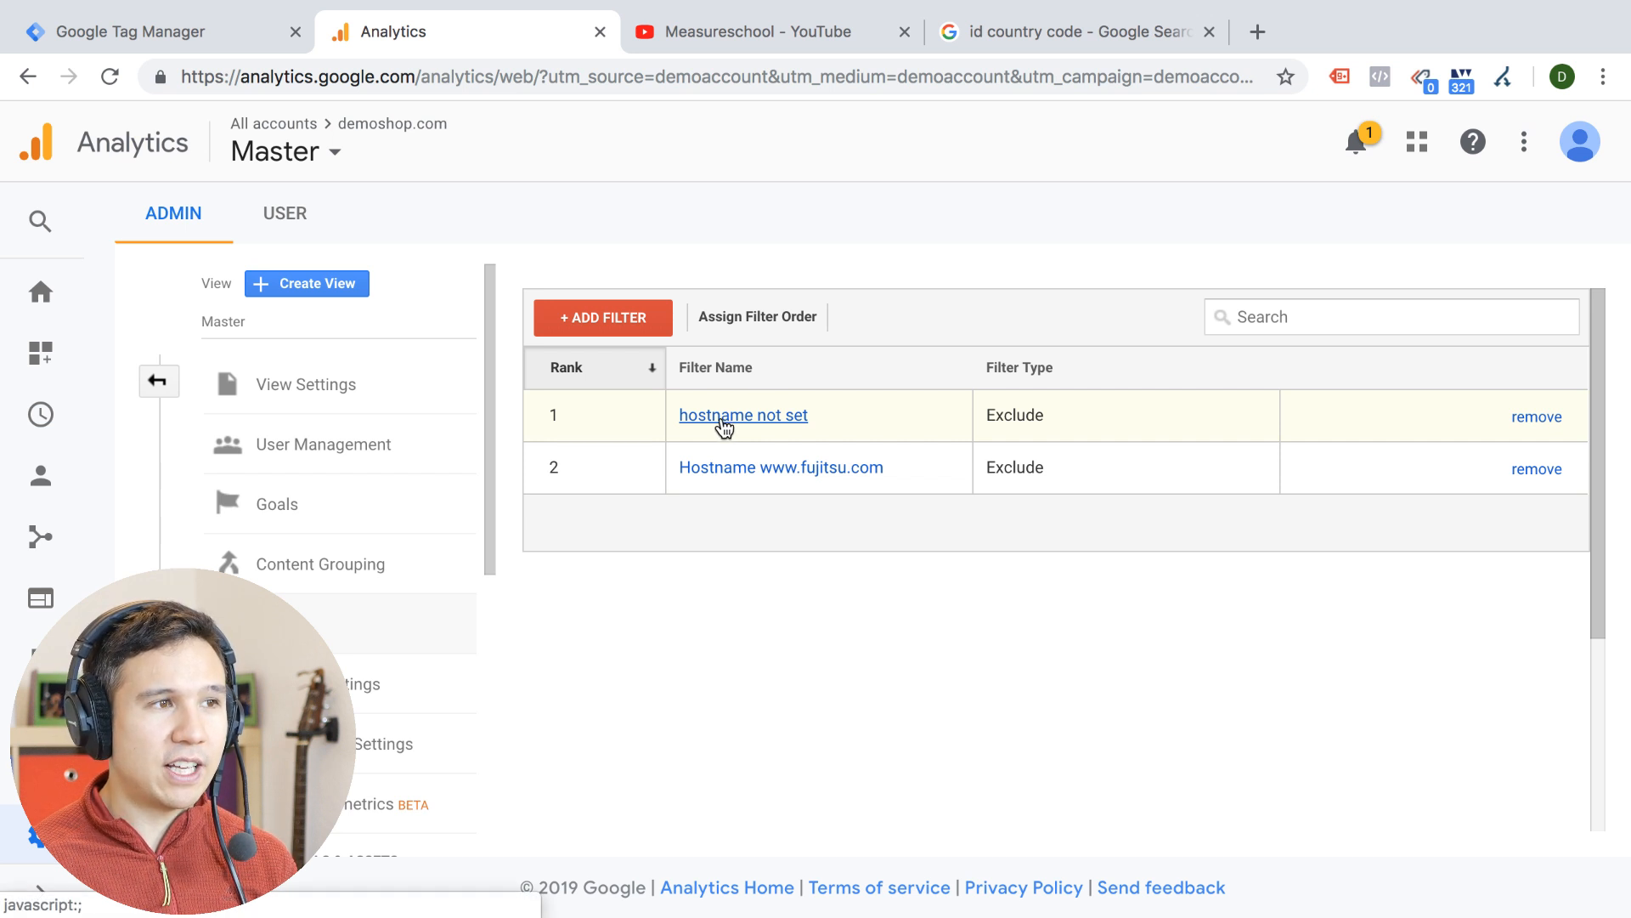
click(725, 423)
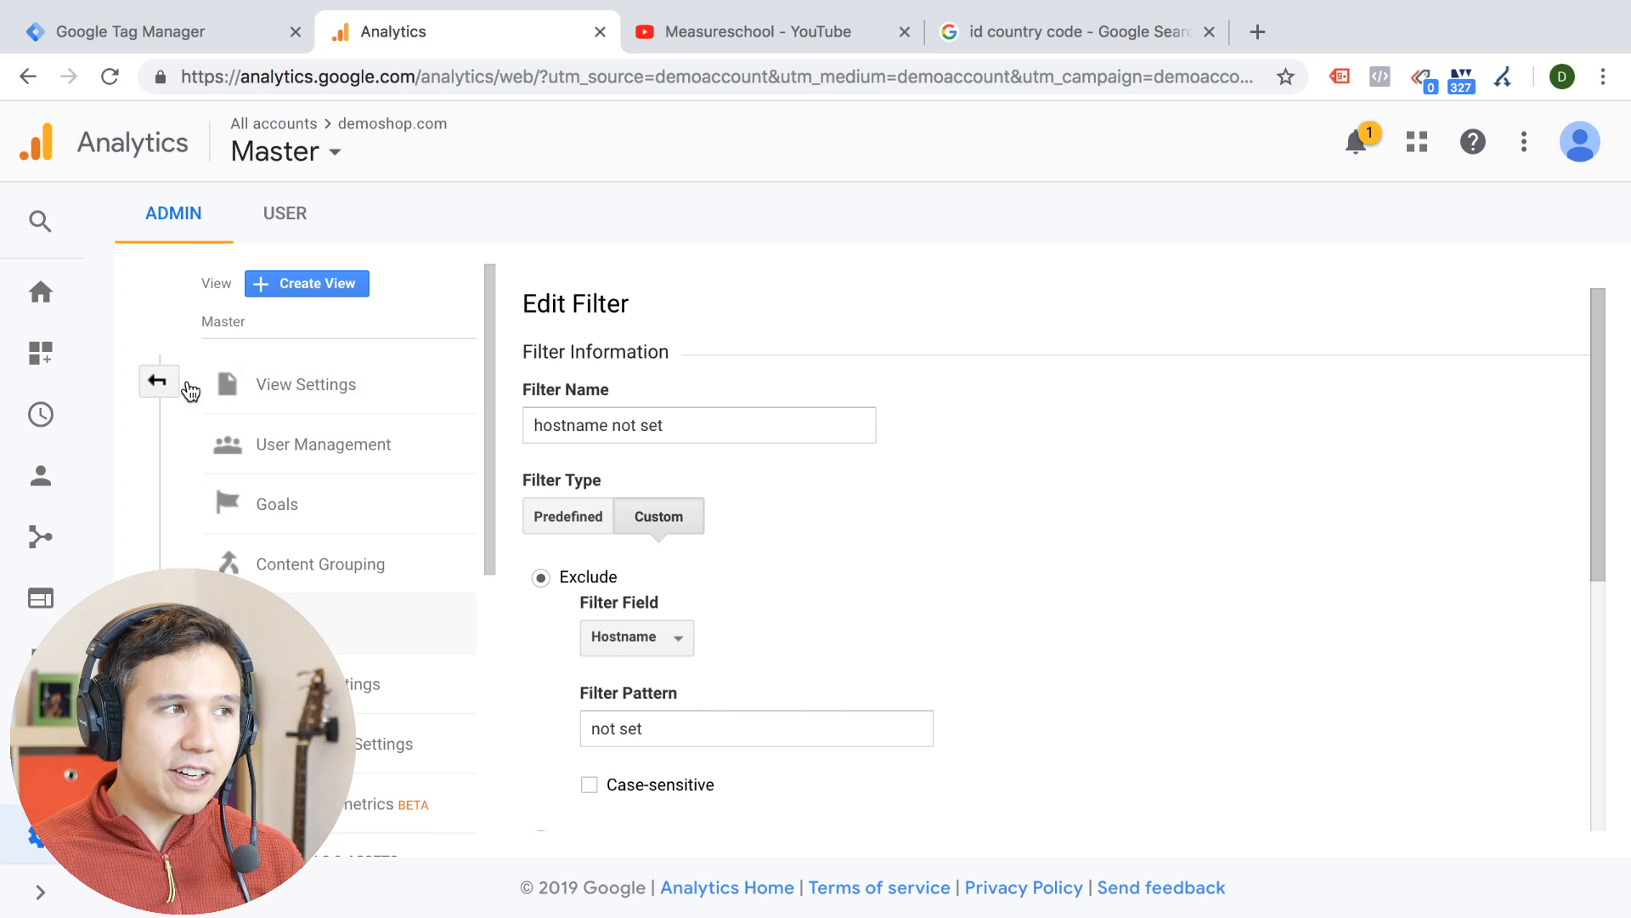
Leave the filter without editing it and open the Tracking Code page in demoshop.com's Tracking Info
click(158, 380)
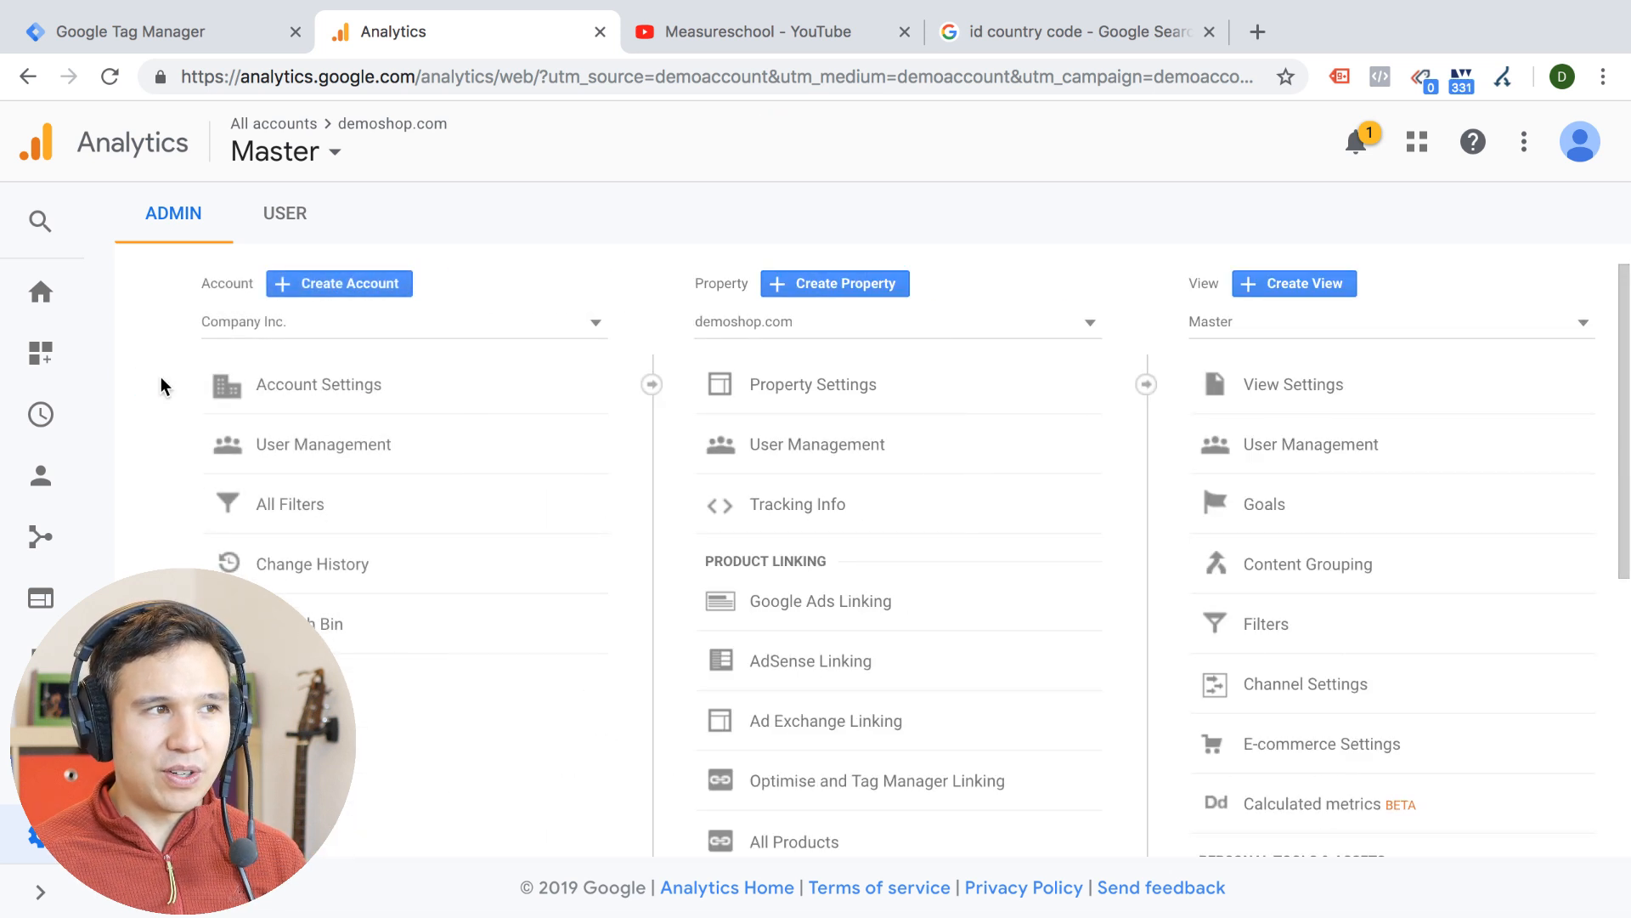
click(754, 321)
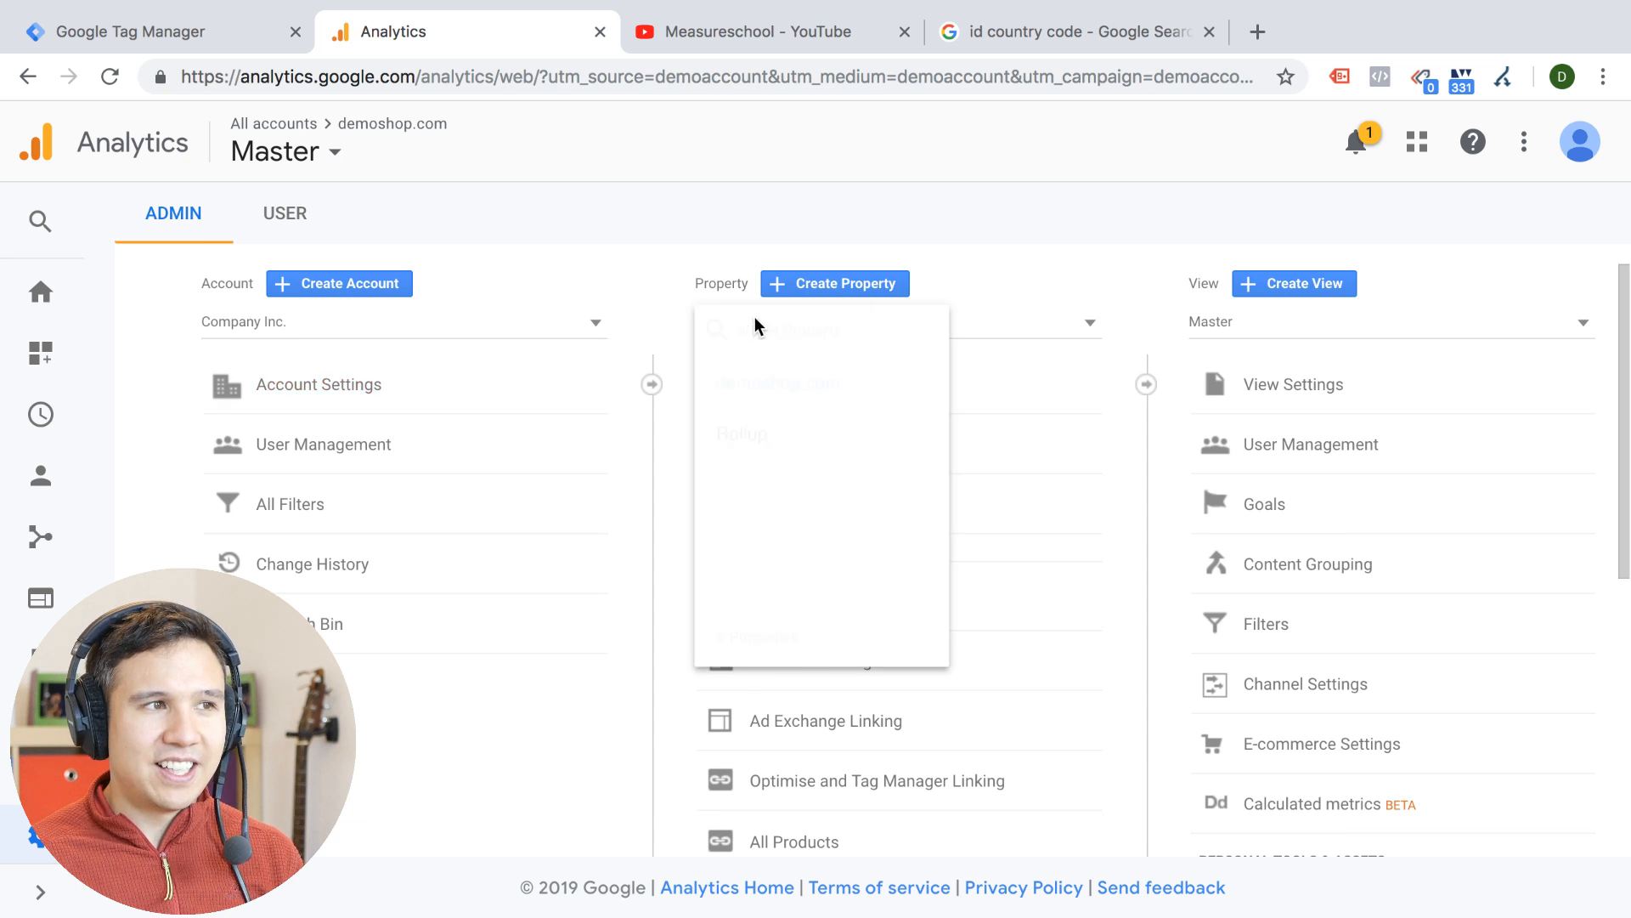
click(1024, 232)
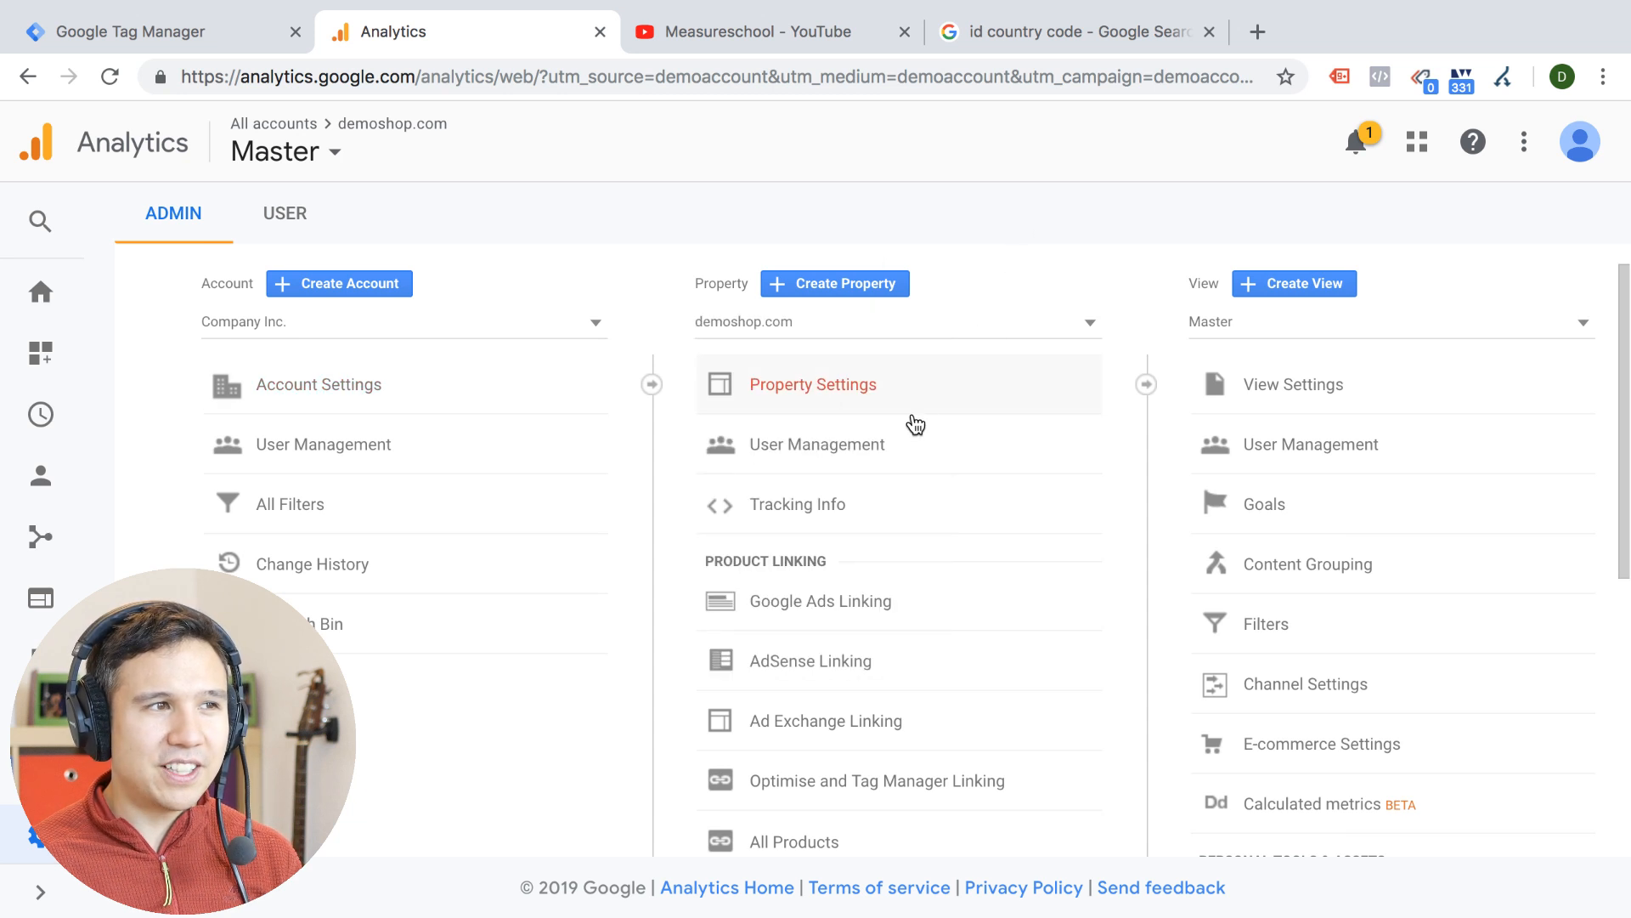
click(831, 514)
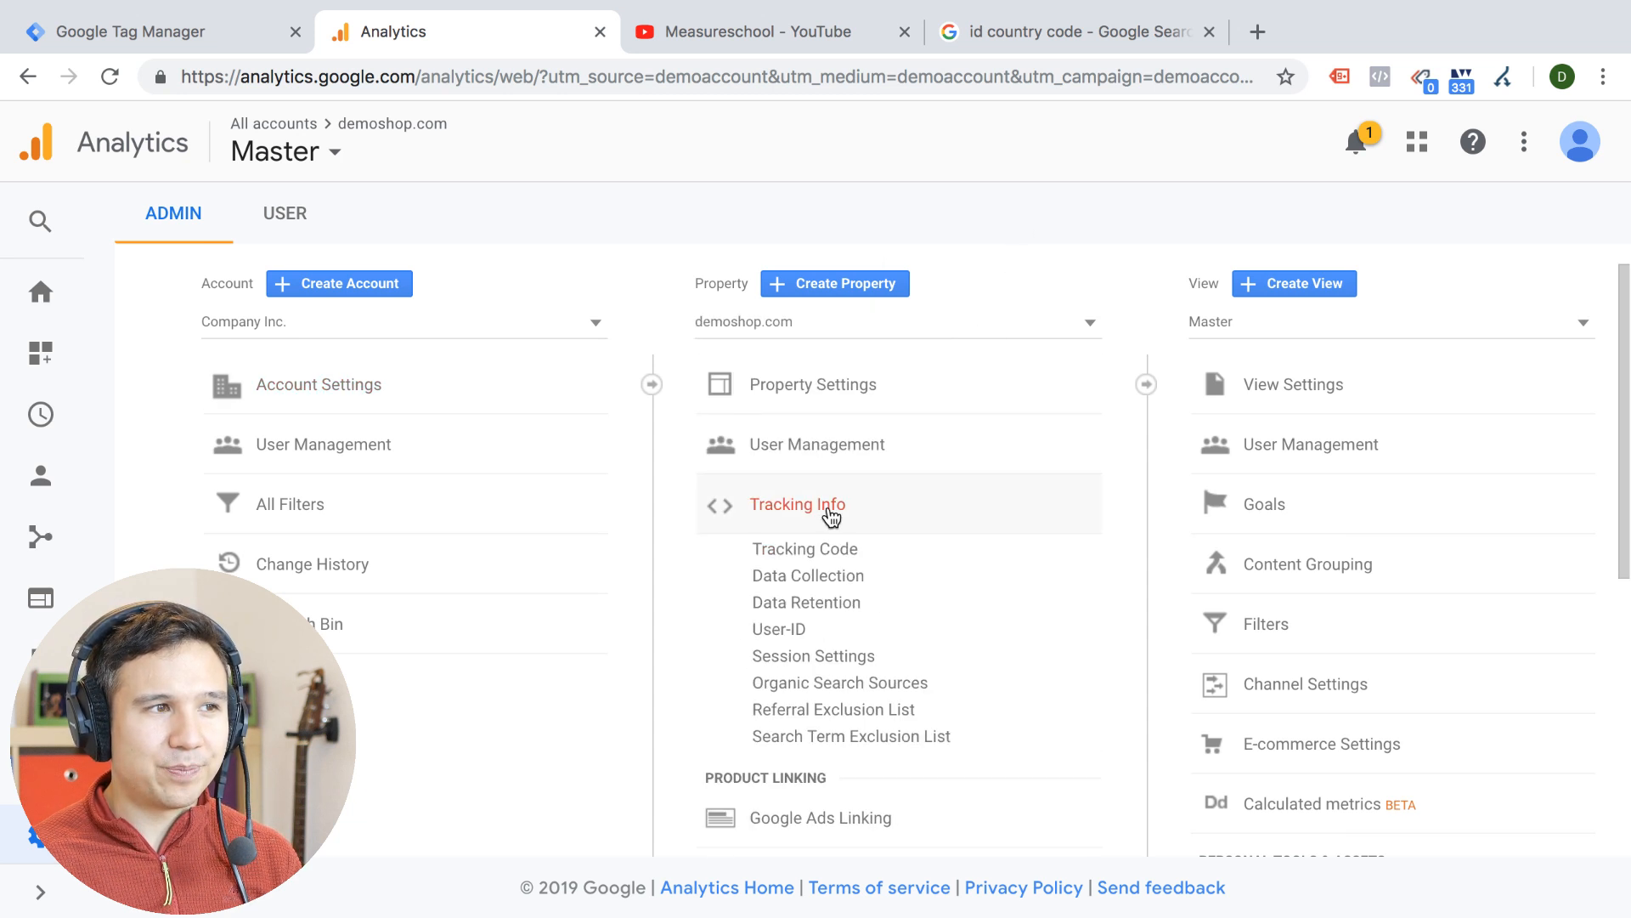
click(806, 551)
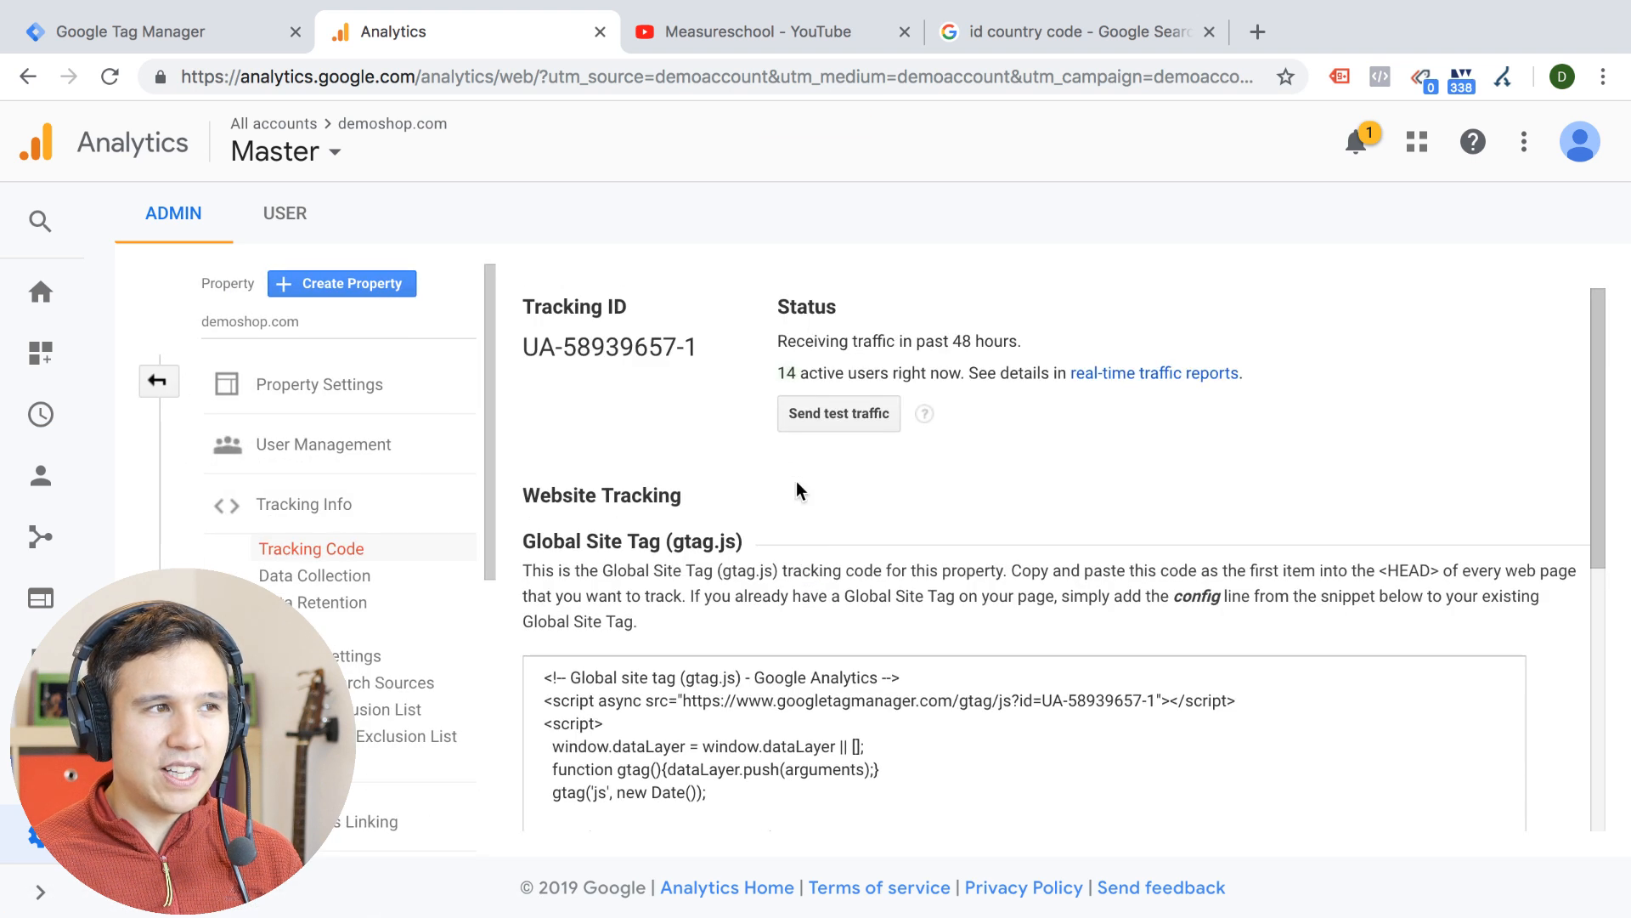
Point out the property's Tracking ID and highlight the property suffix at its end
drag(705, 347, 522, 352)
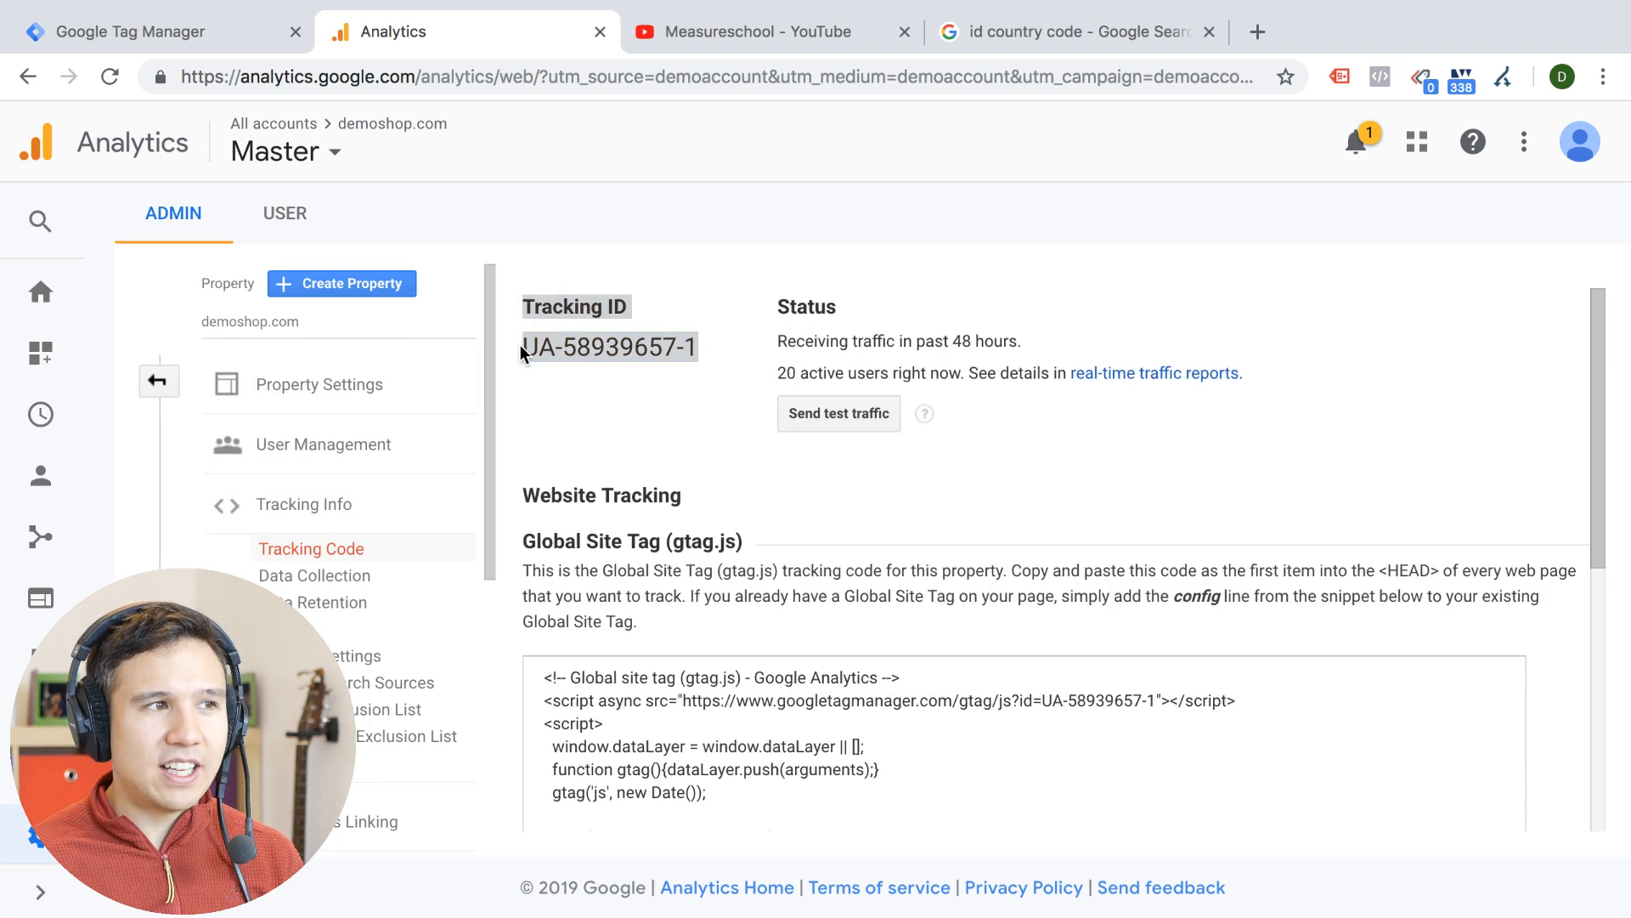
click(535, 351)
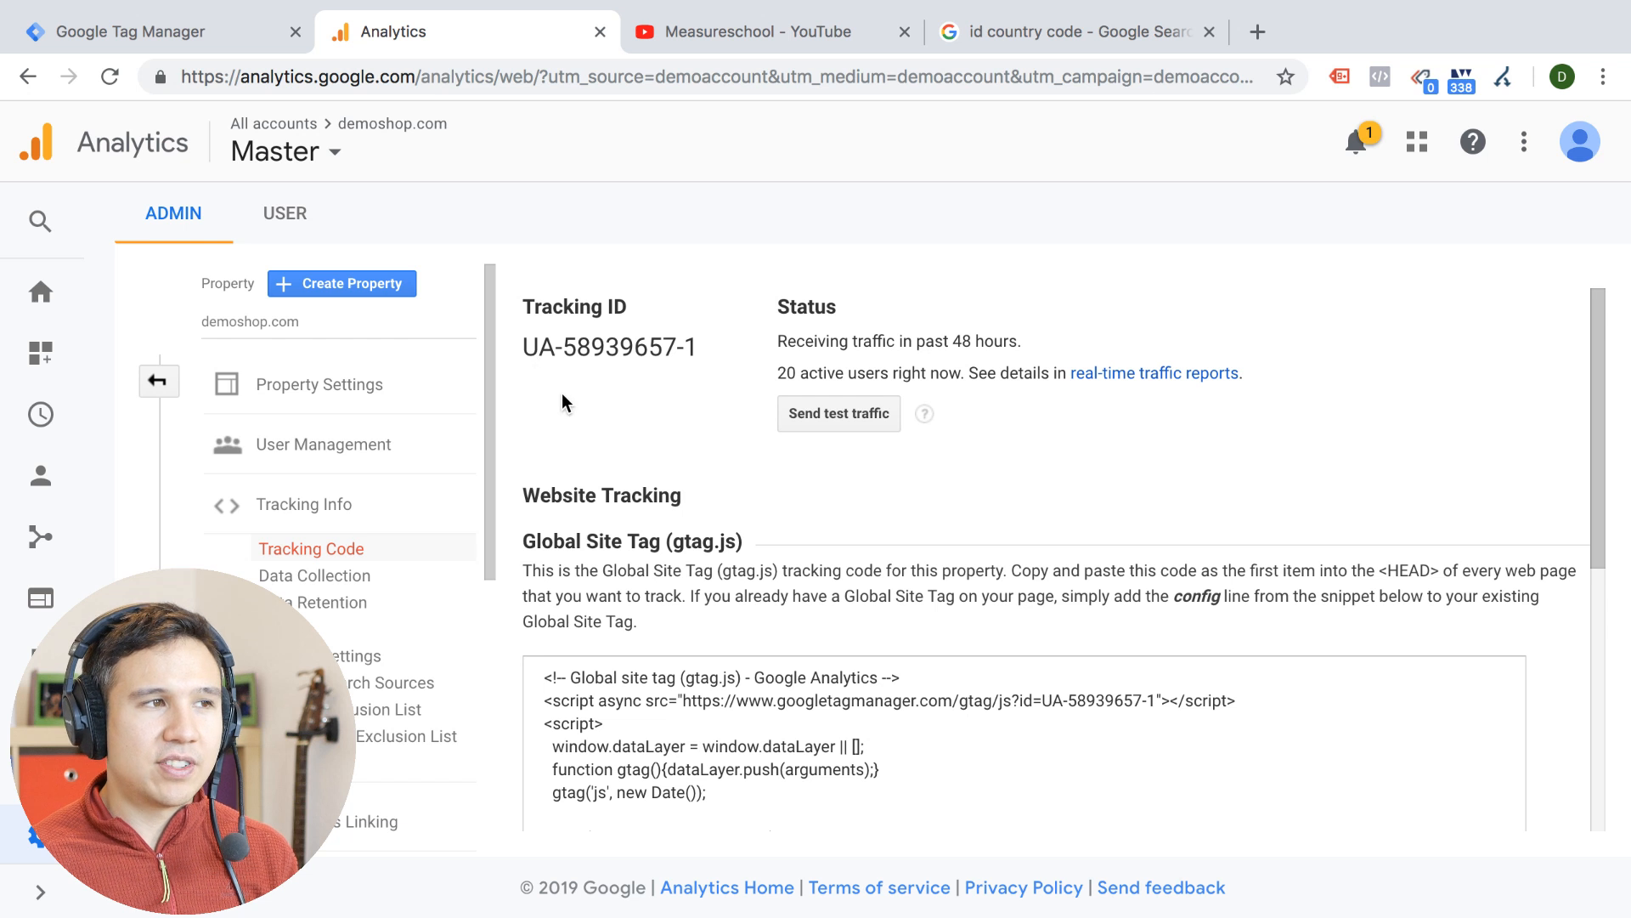
triple_click(615, 344)
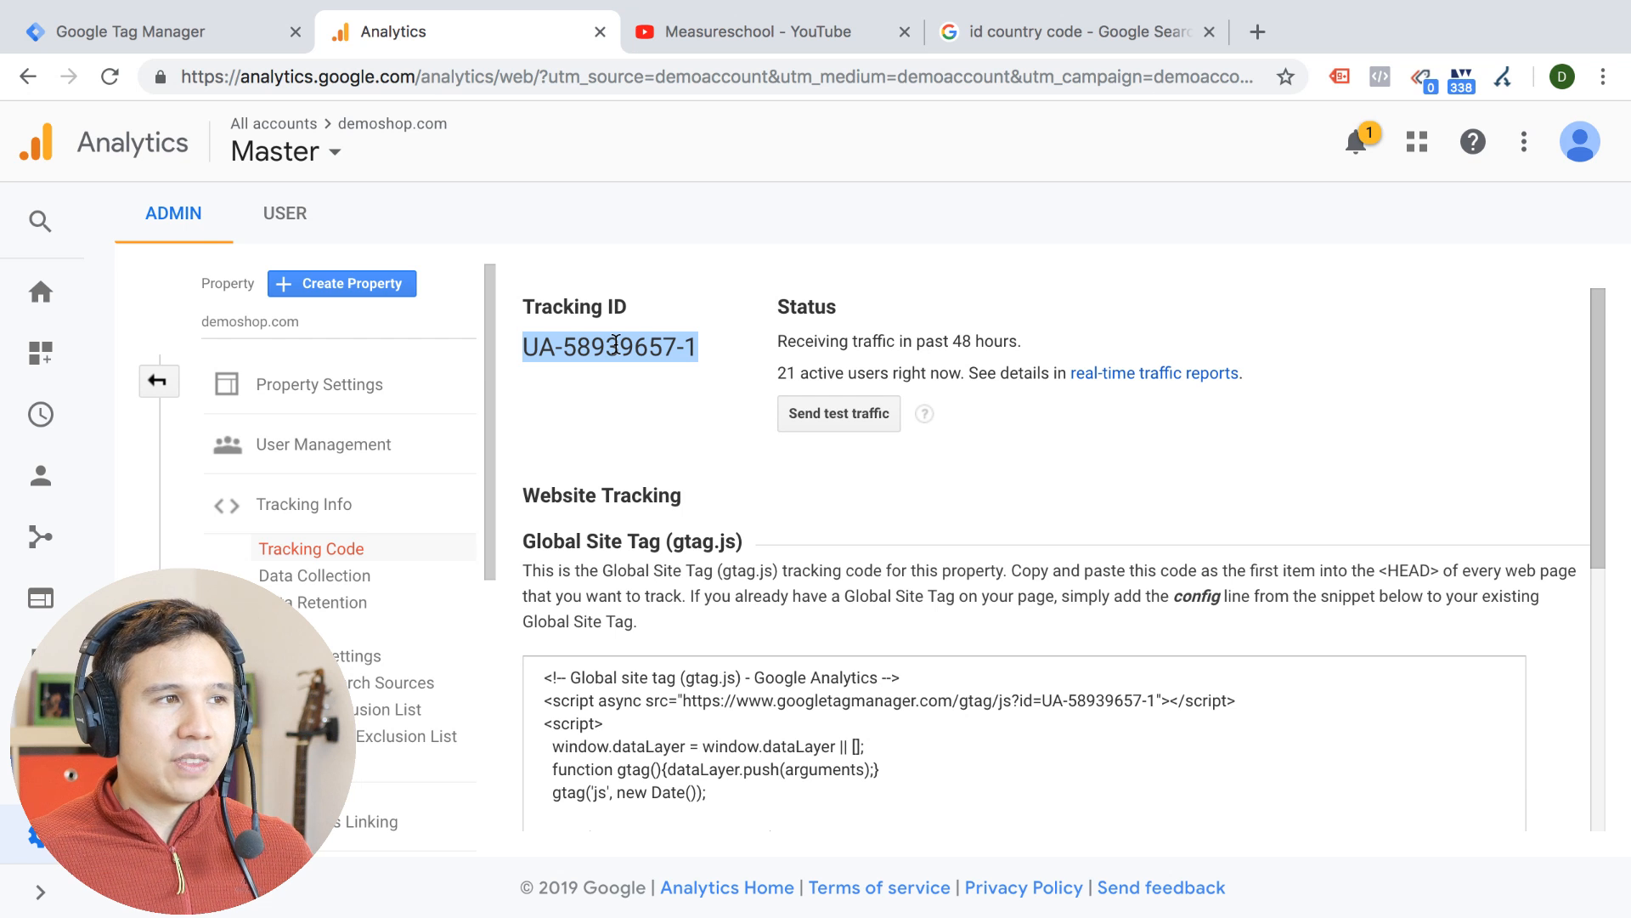
click(703, 367)
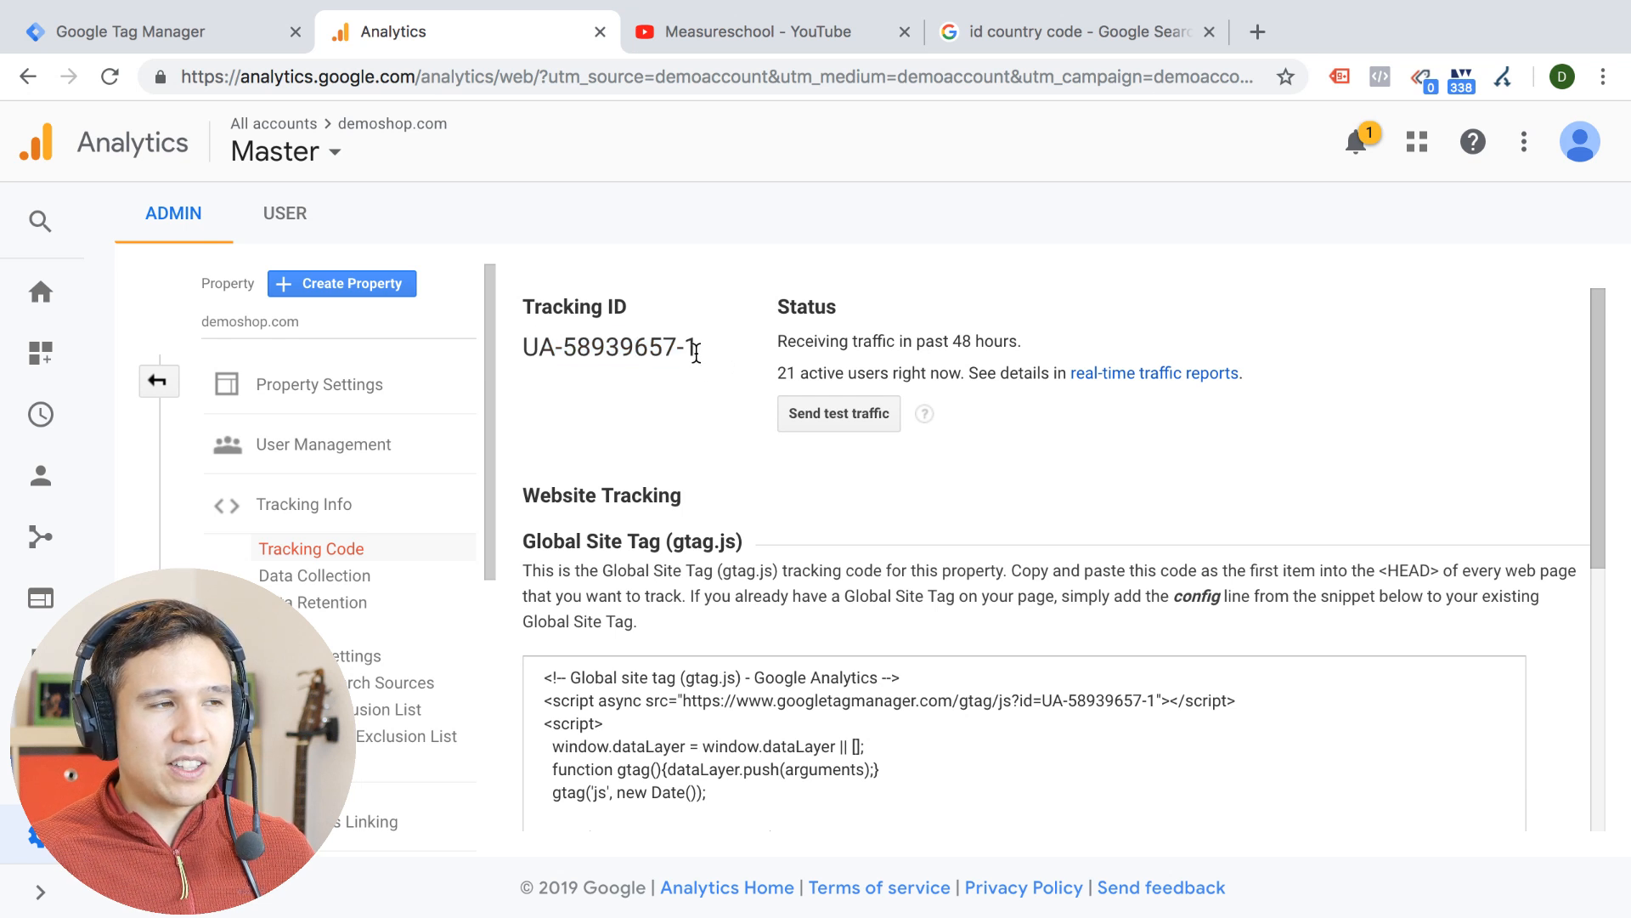
drag(695, 349, 677, 355)
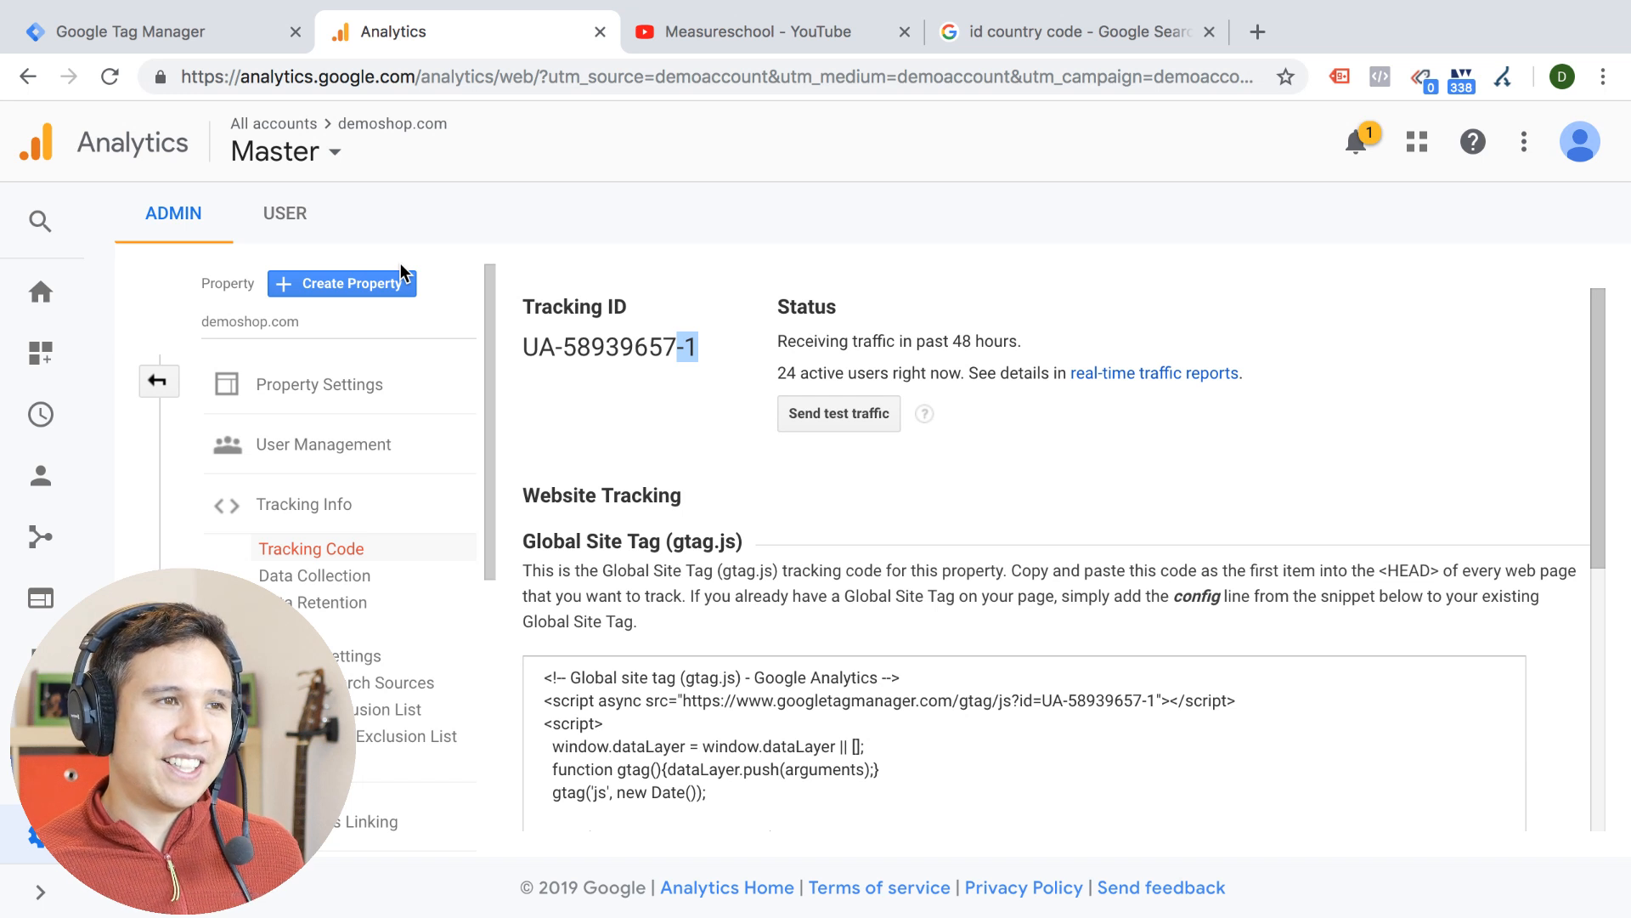
Leave the property's tracking settings and open the Referrals report under Acquisition's All Traffic reports
click(170, 387)
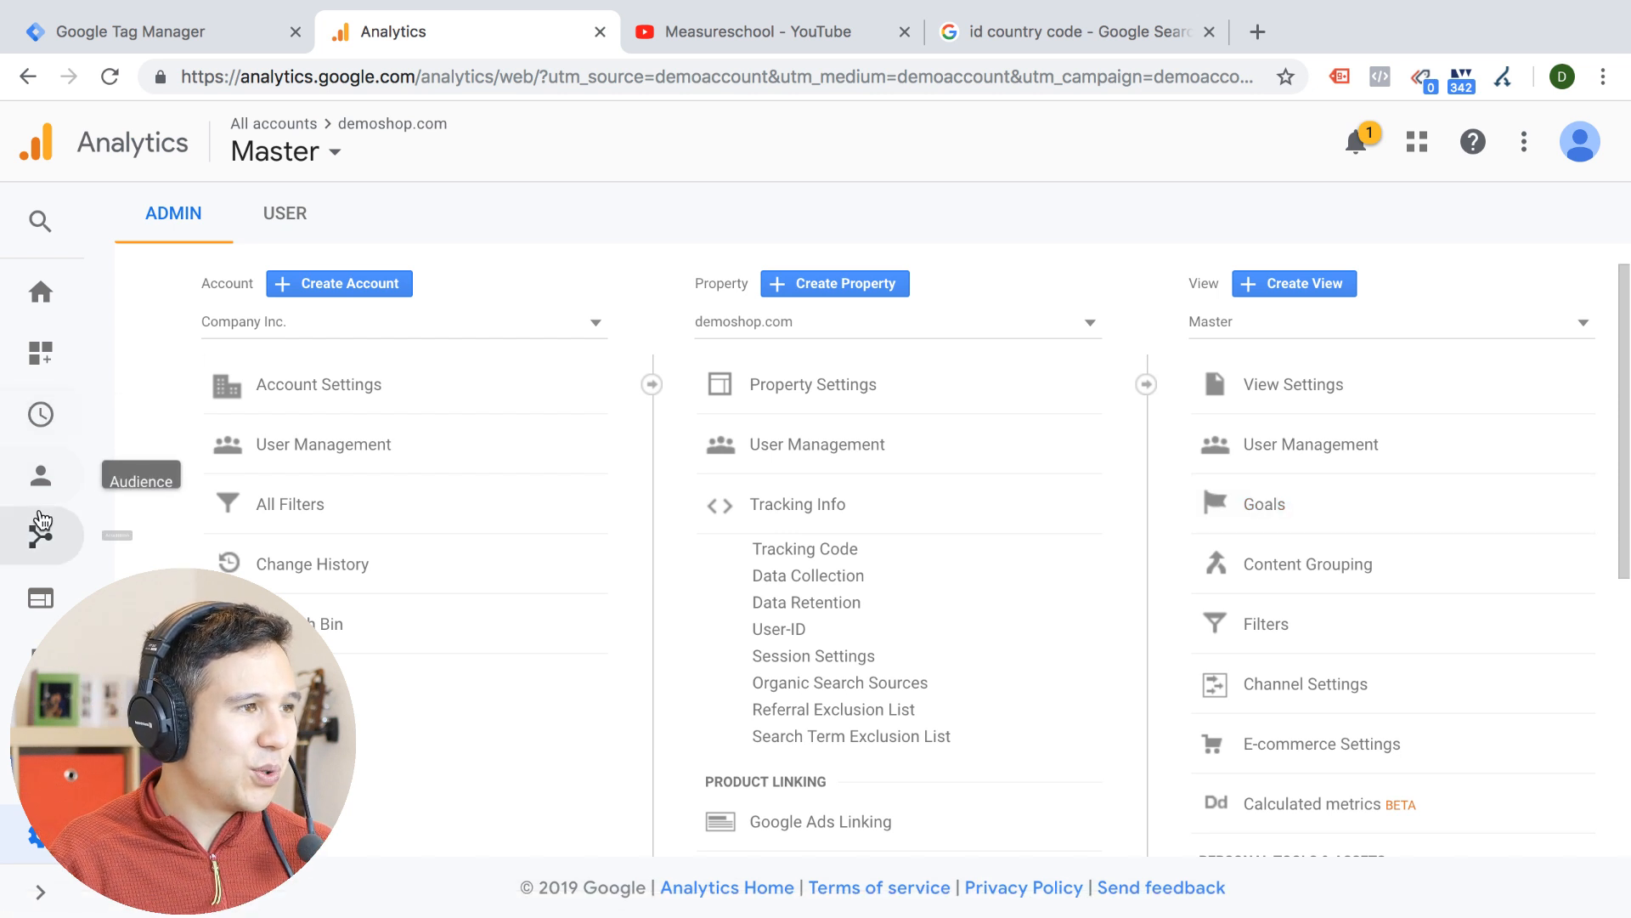
click(41, 543)
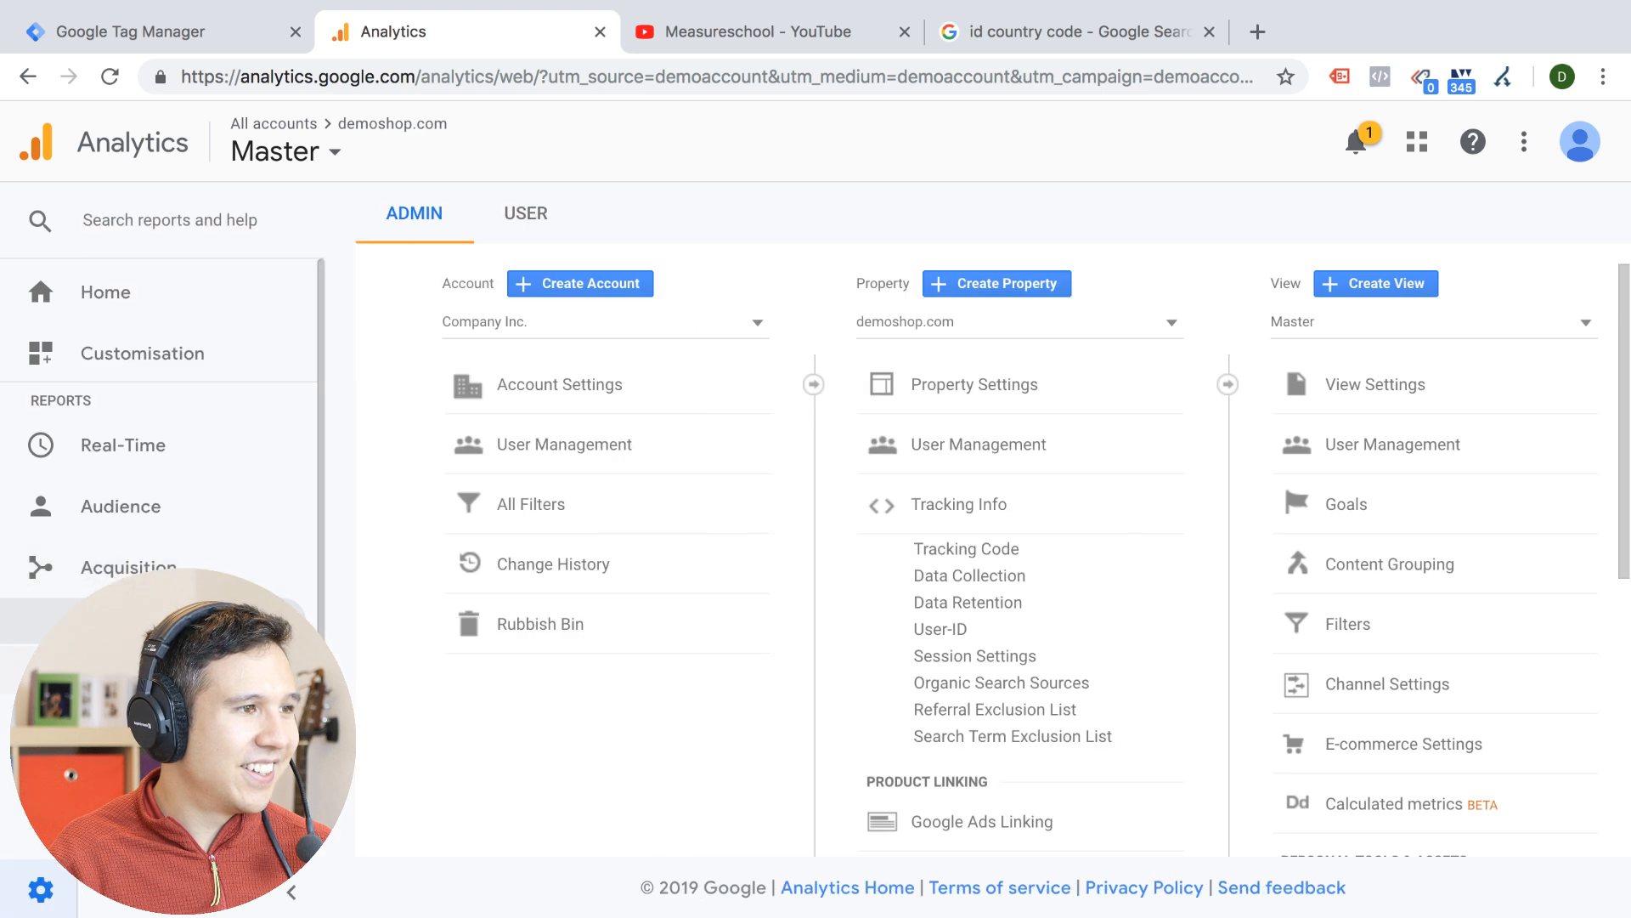
click(127, 670)
scroll(127, 670, down, 2)
scroll(127, 662, down, 1)
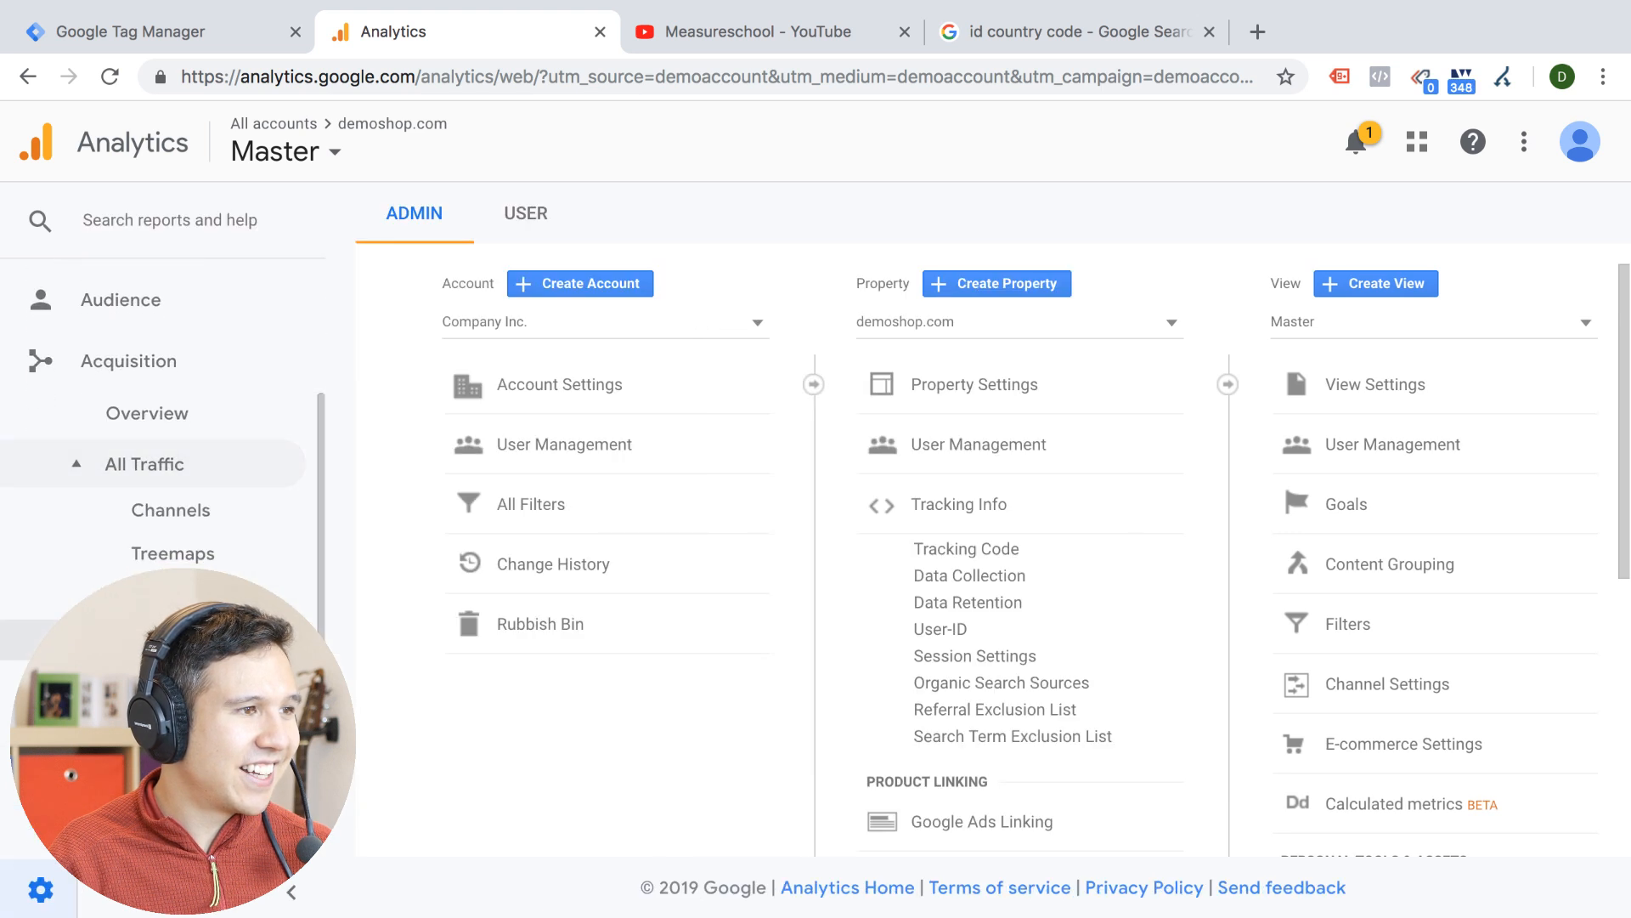
click(167, 640)
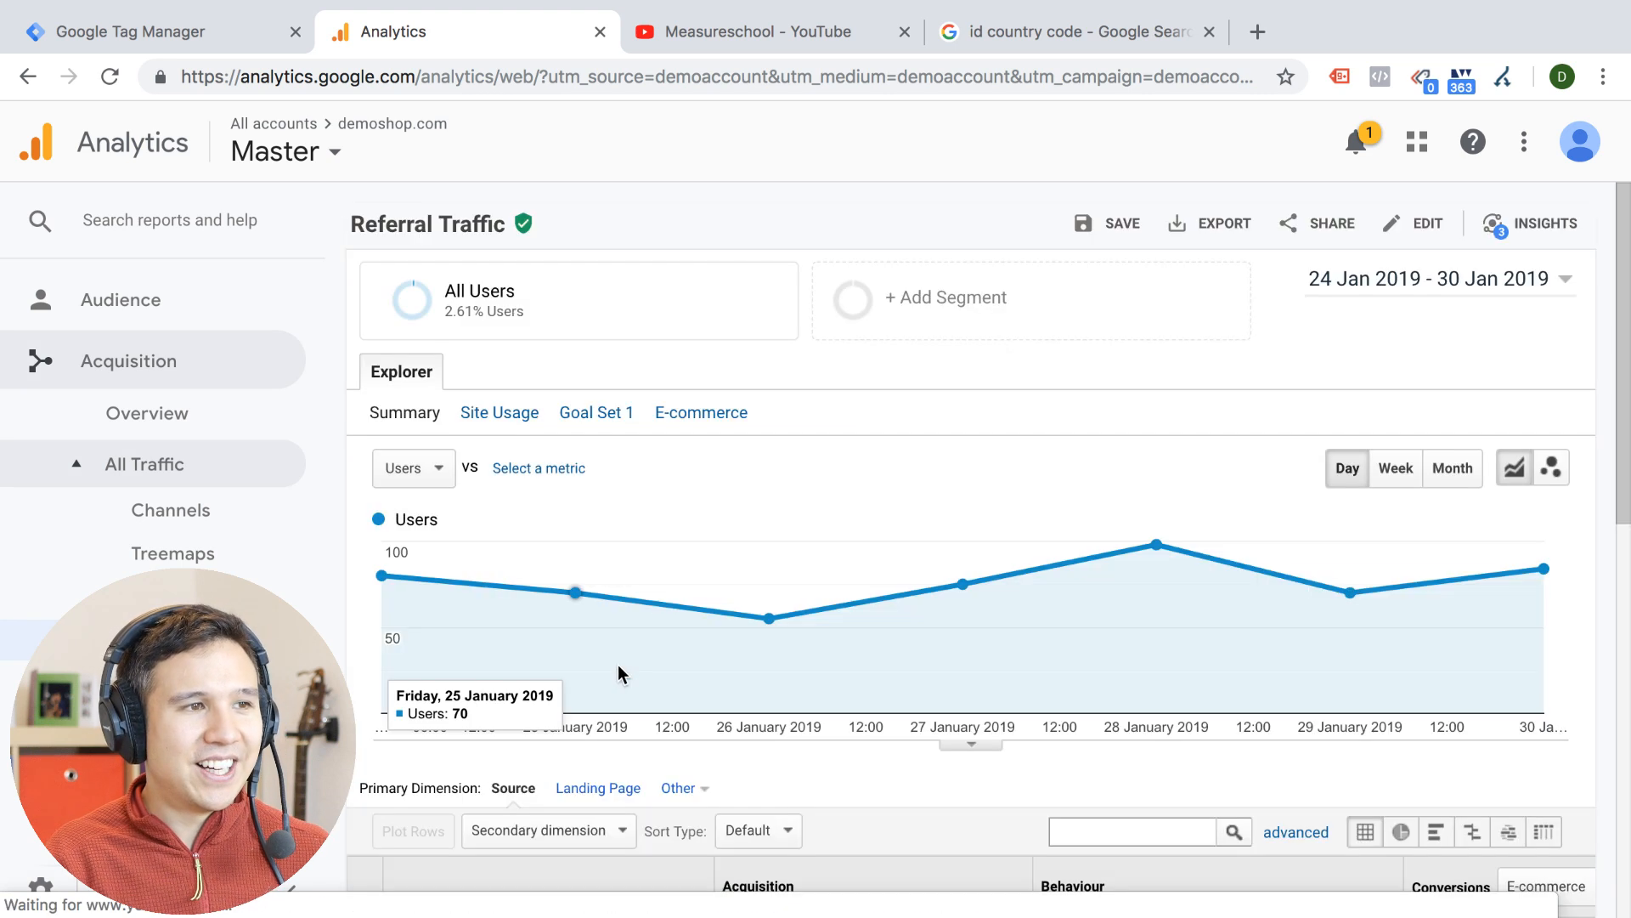
Show 2500 rows in the Referral Traffic table and look through the full list of referral sources
scroll(619, 664, down, 10)
scroll(619, 664, up, 1)
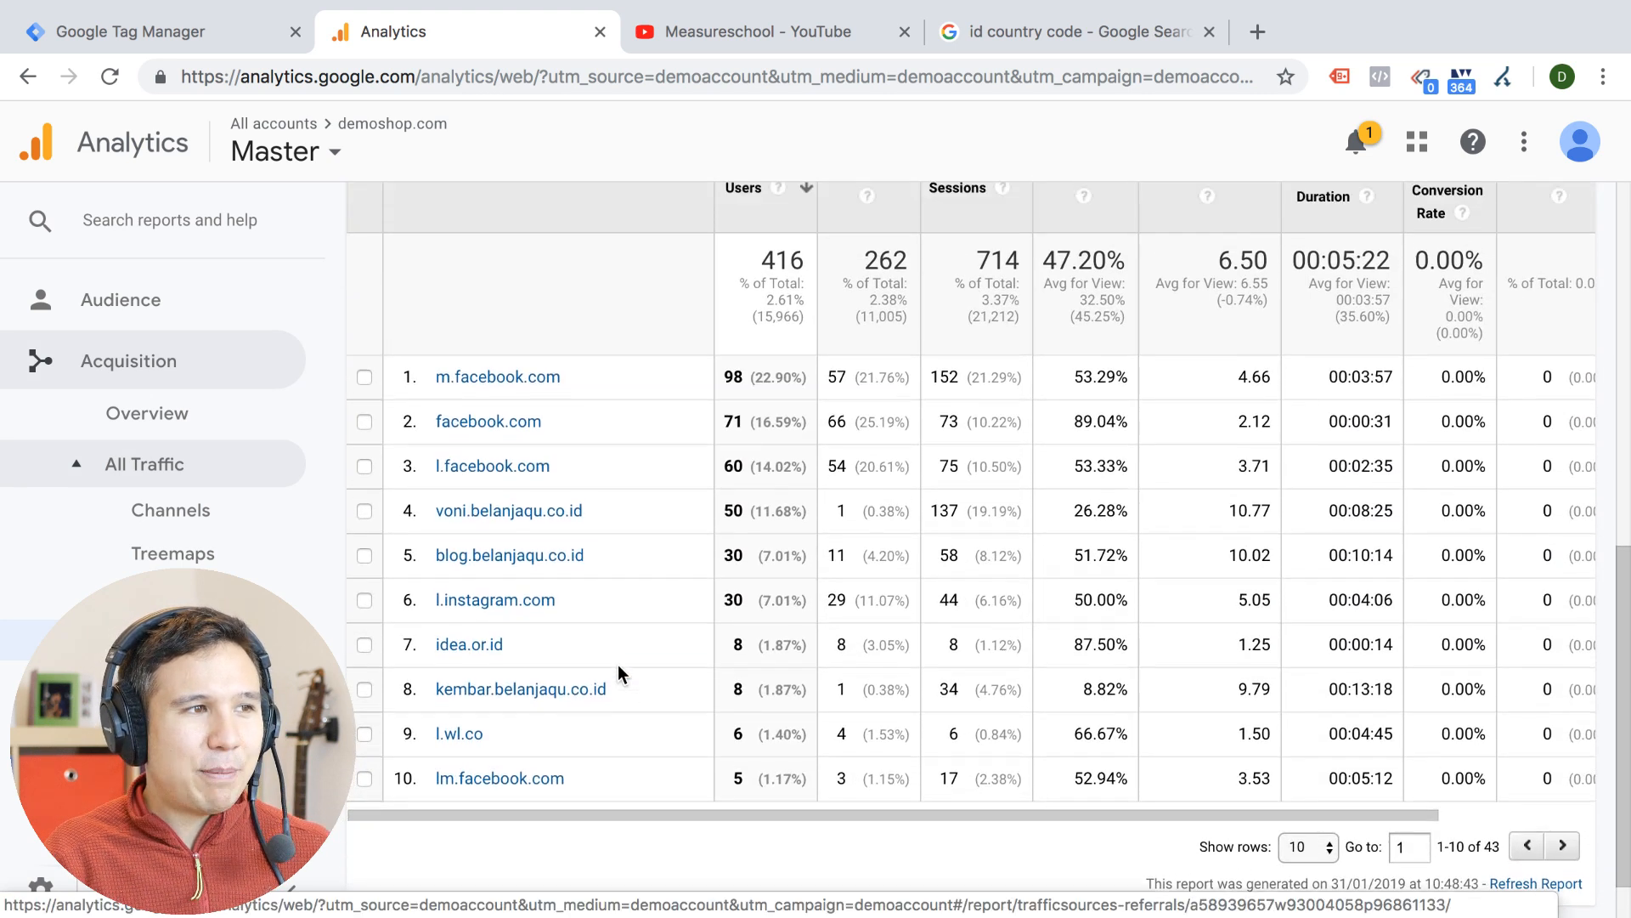
scroll(1266, 294, up, 4)
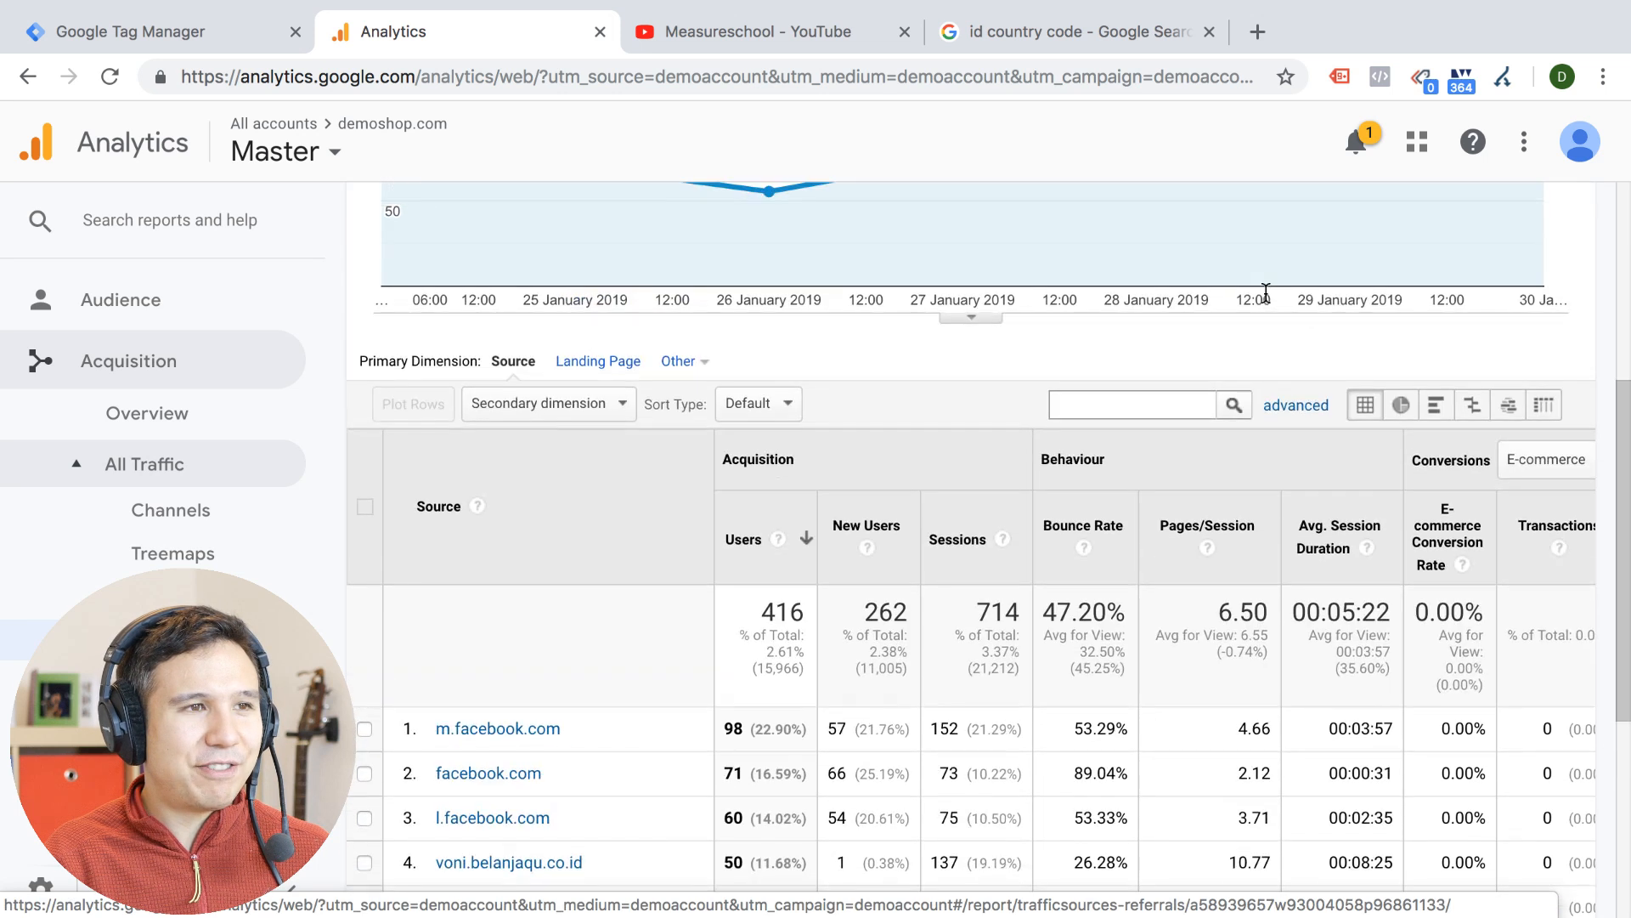
scroll(959, 464, down, 5)
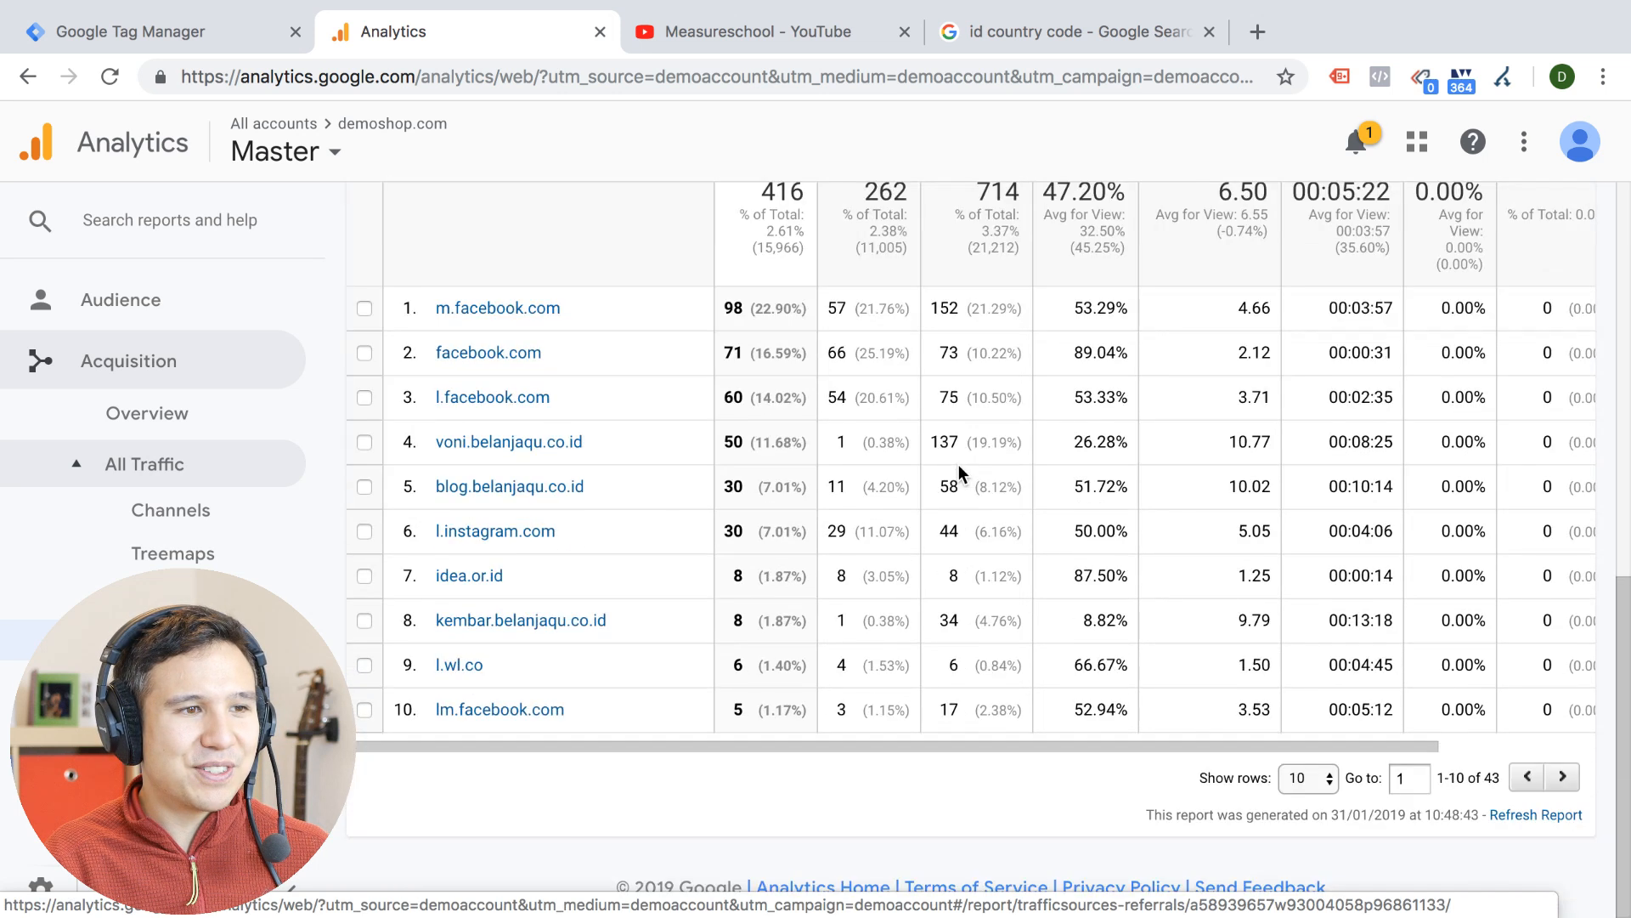
click(1322, 783)
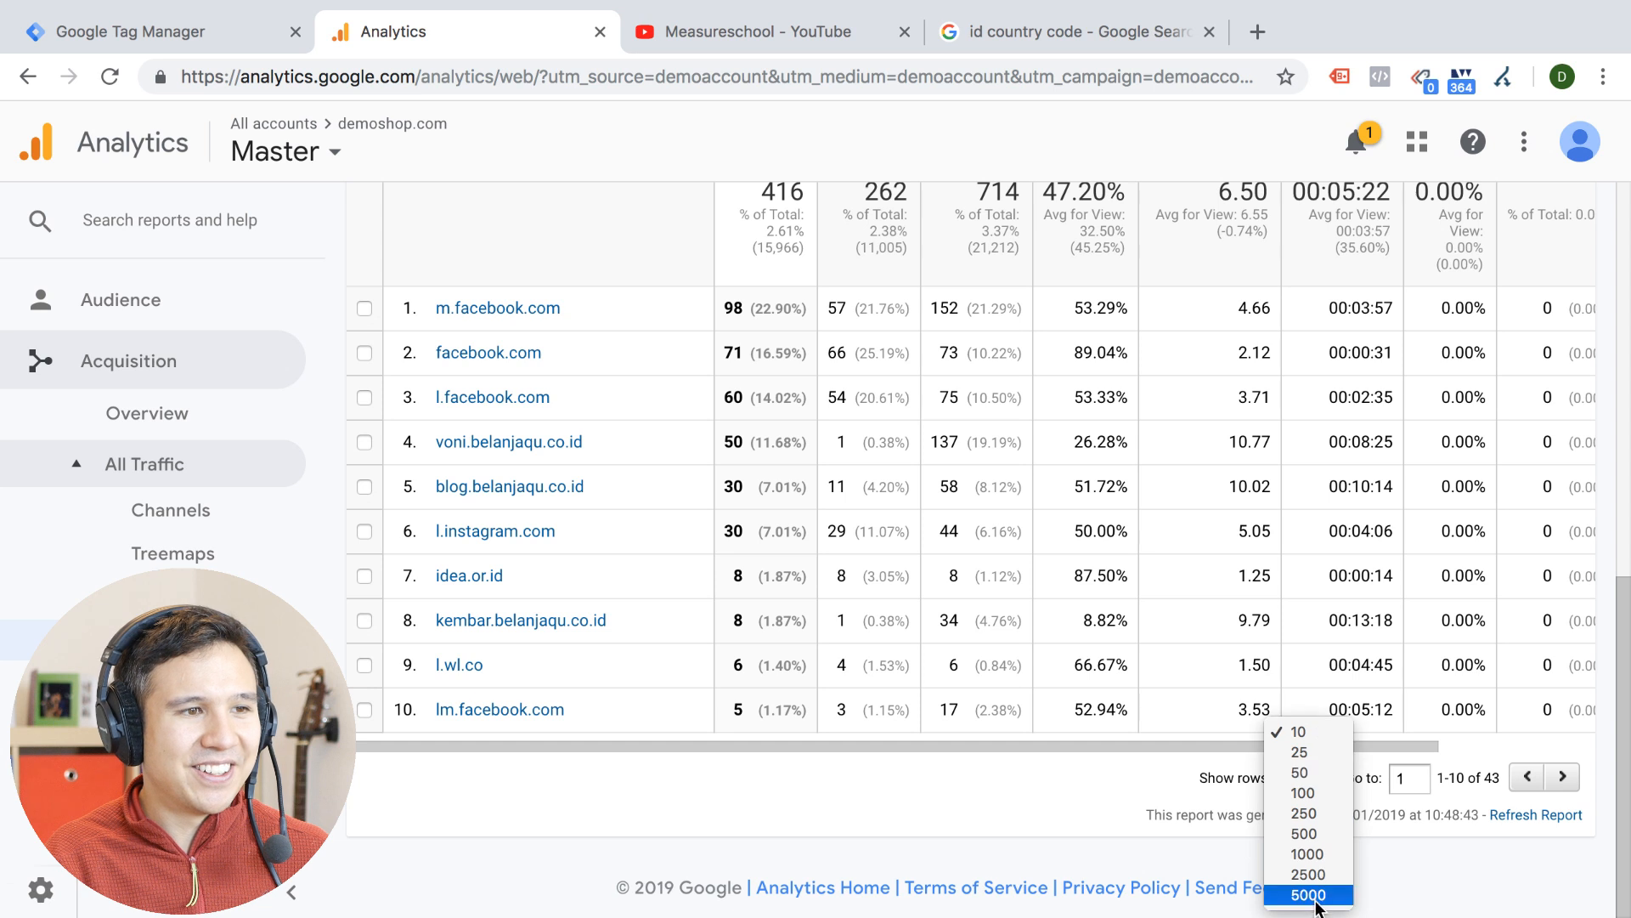
click(1315, 872)
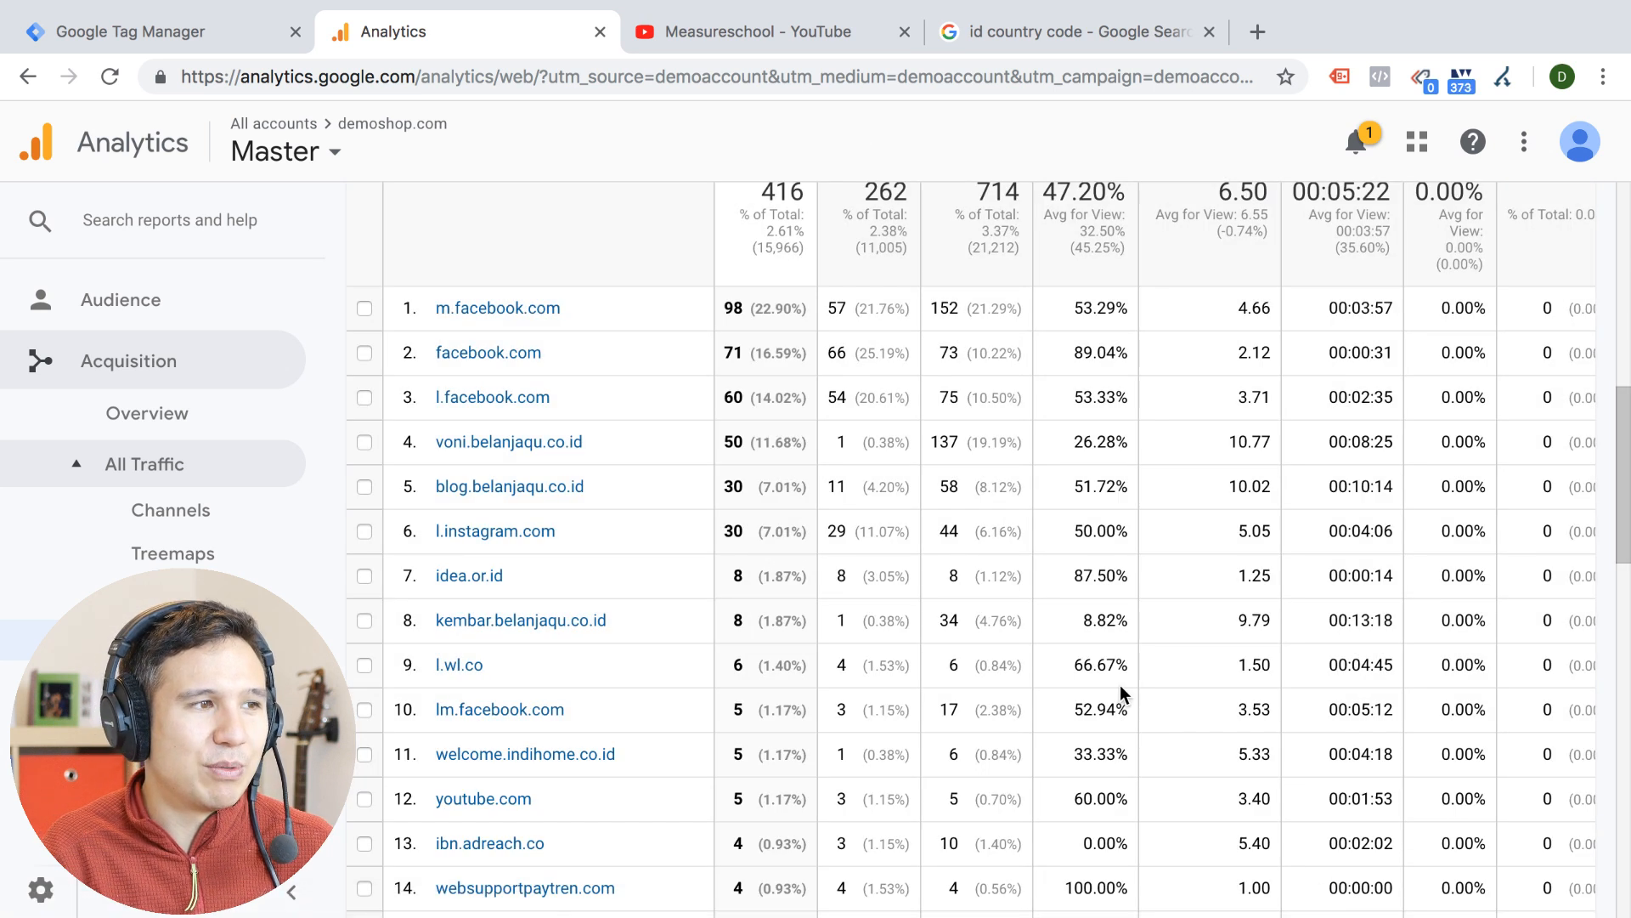
scroll(1119, 690, down, 15)
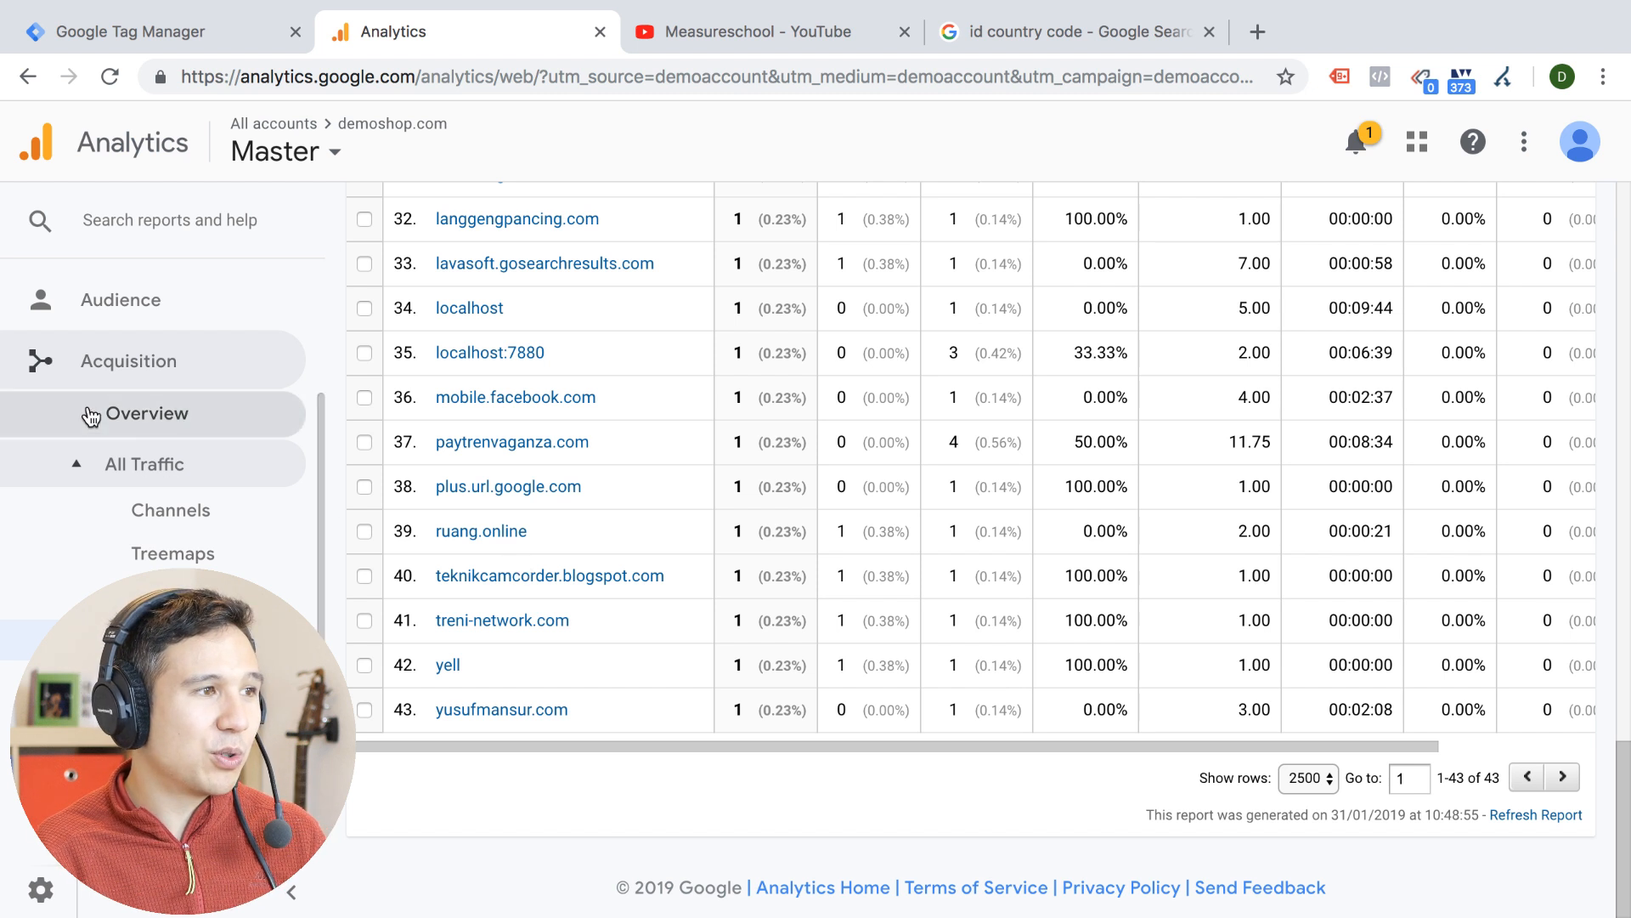
Open the Network report in the Audience technology reports with Hostname as the primary dimension
scroll(51, 374, up, 3)
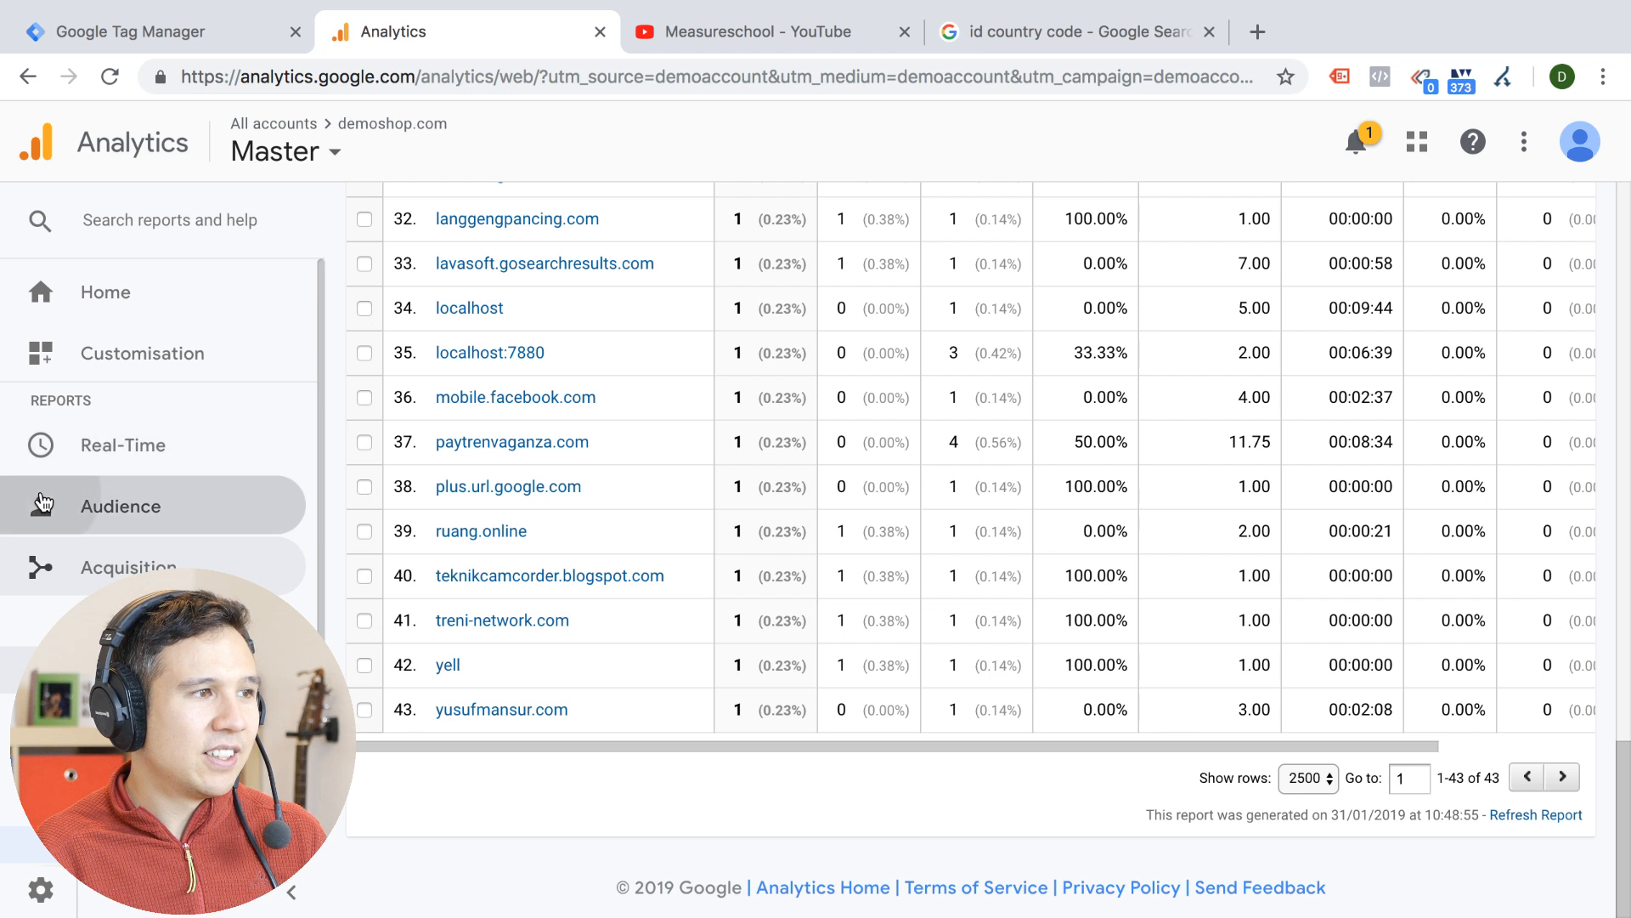
click(44, 519)
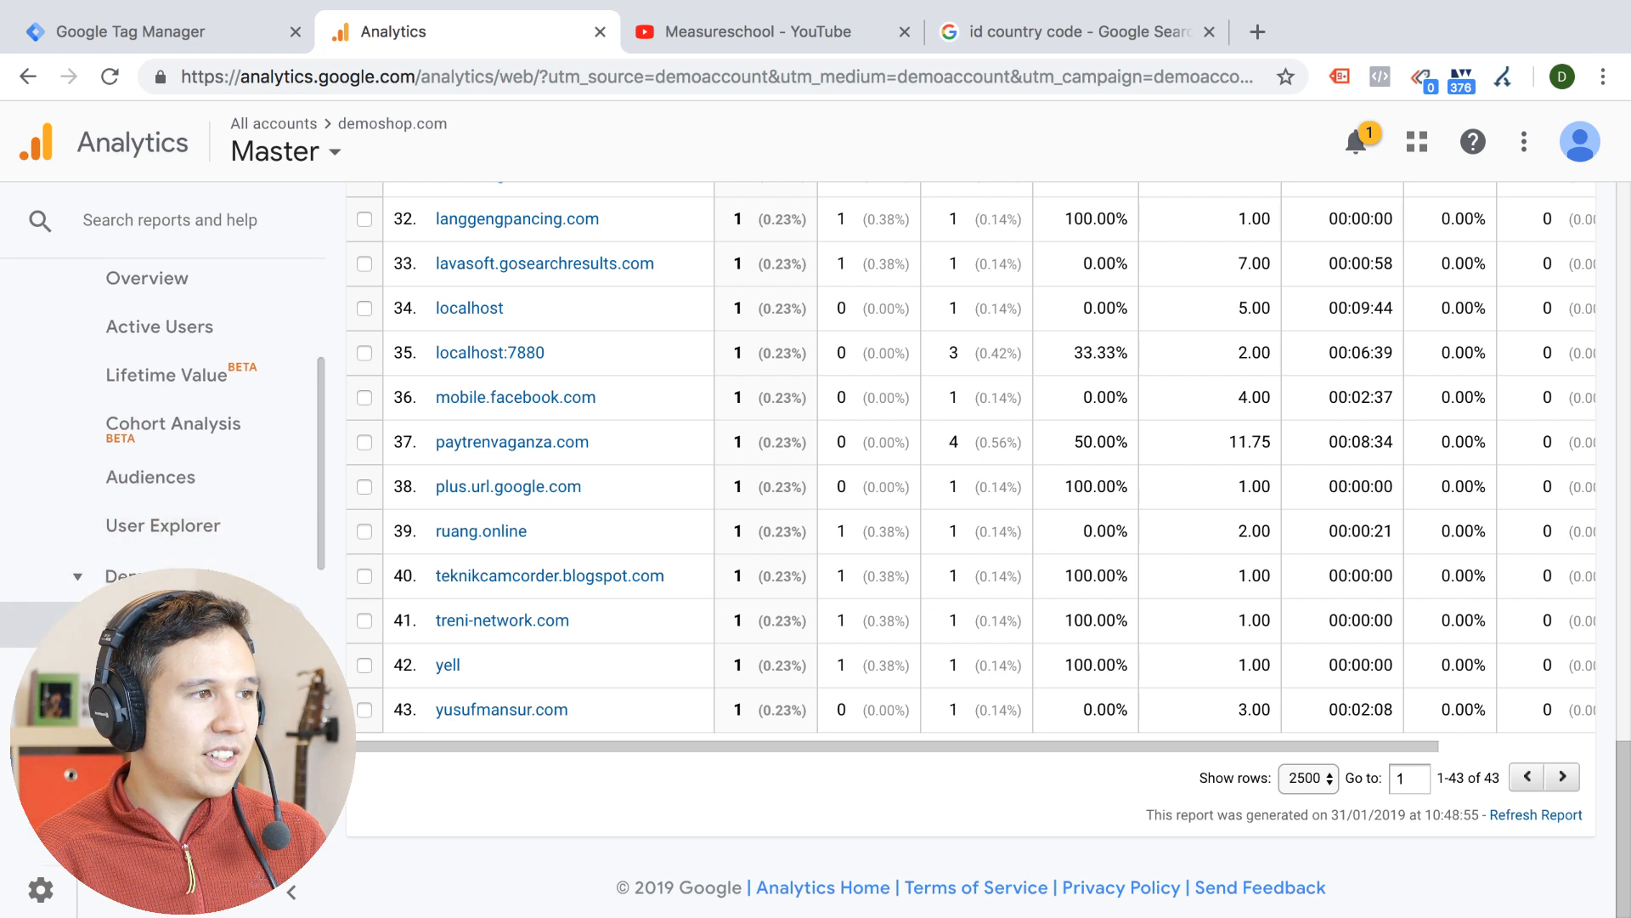
scroll(161, 476, down, 2)
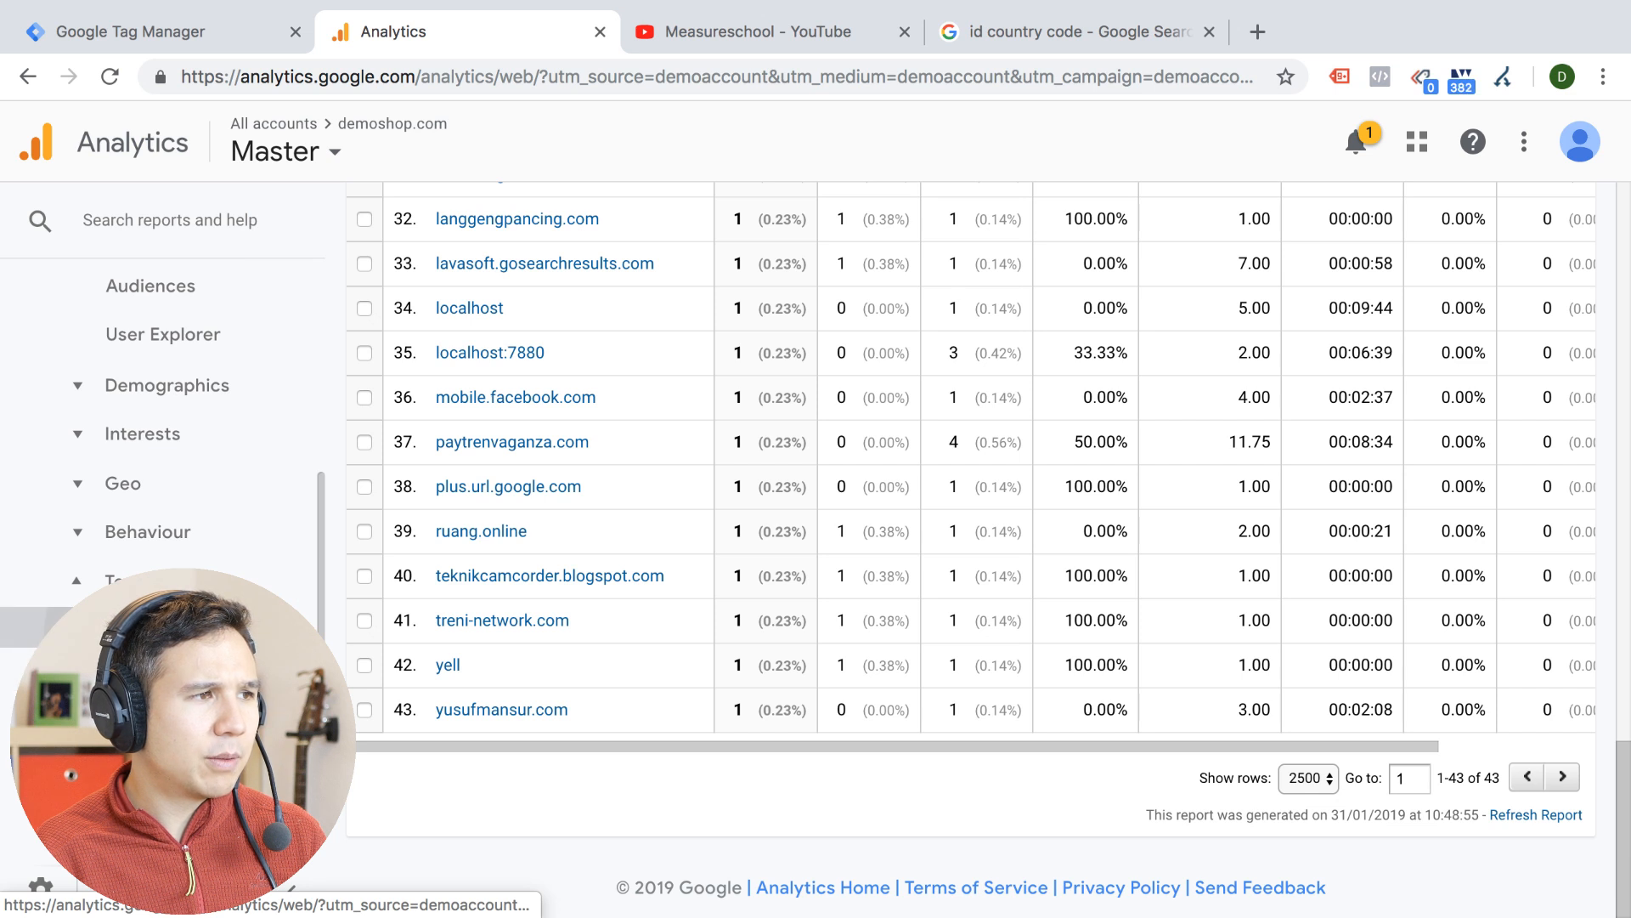
click(161, 627)
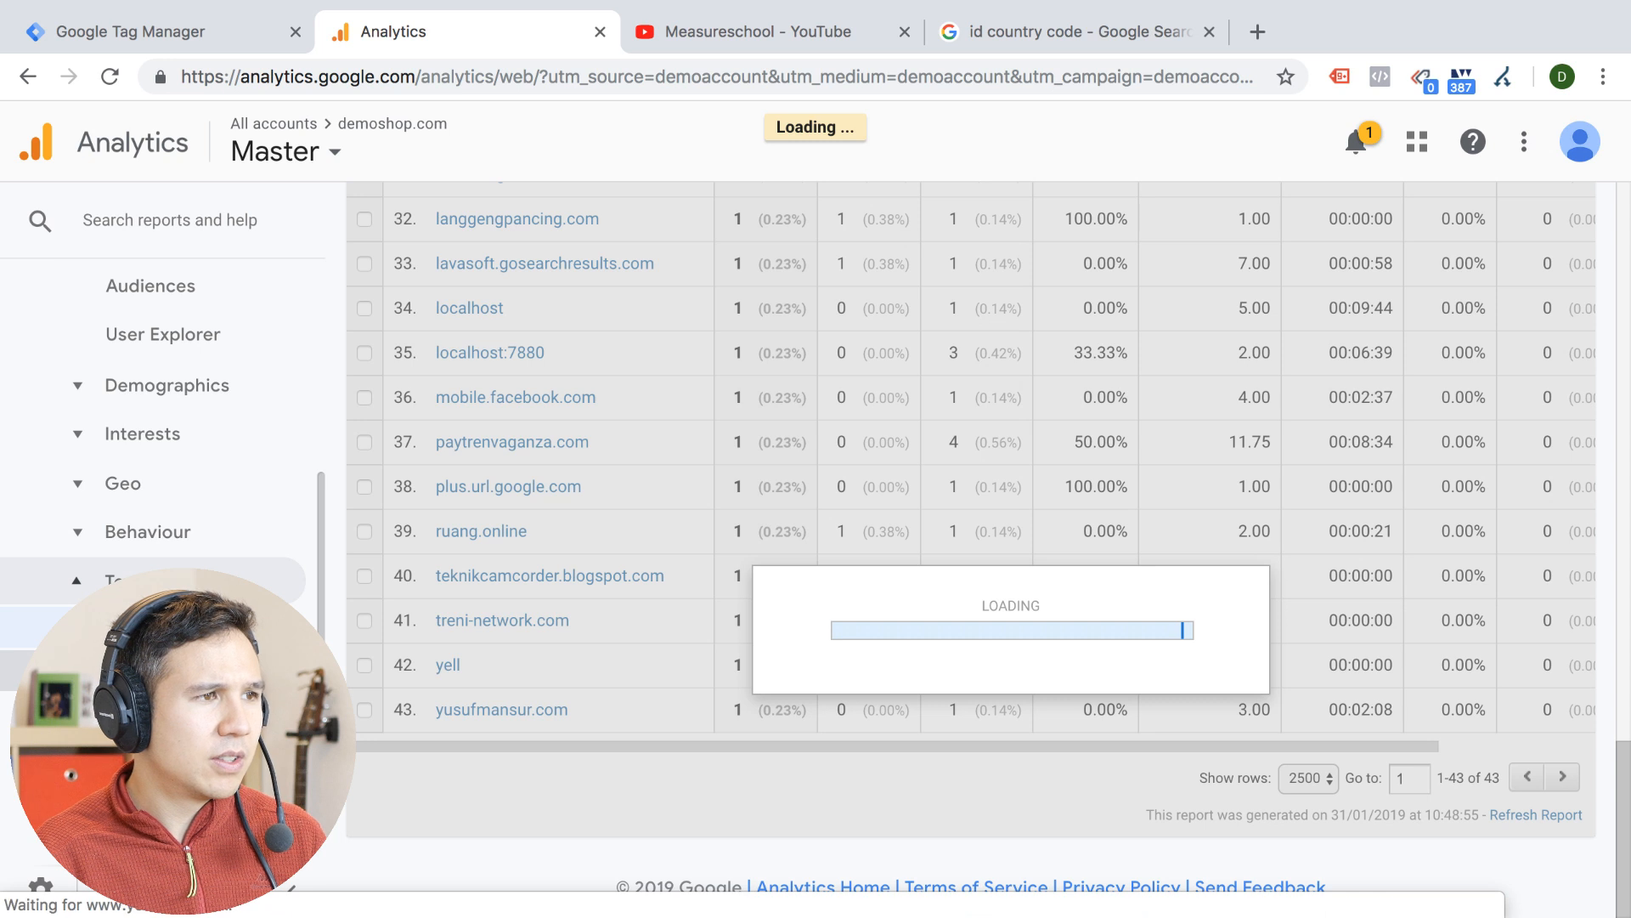
scroll(490, 535, up, 5)
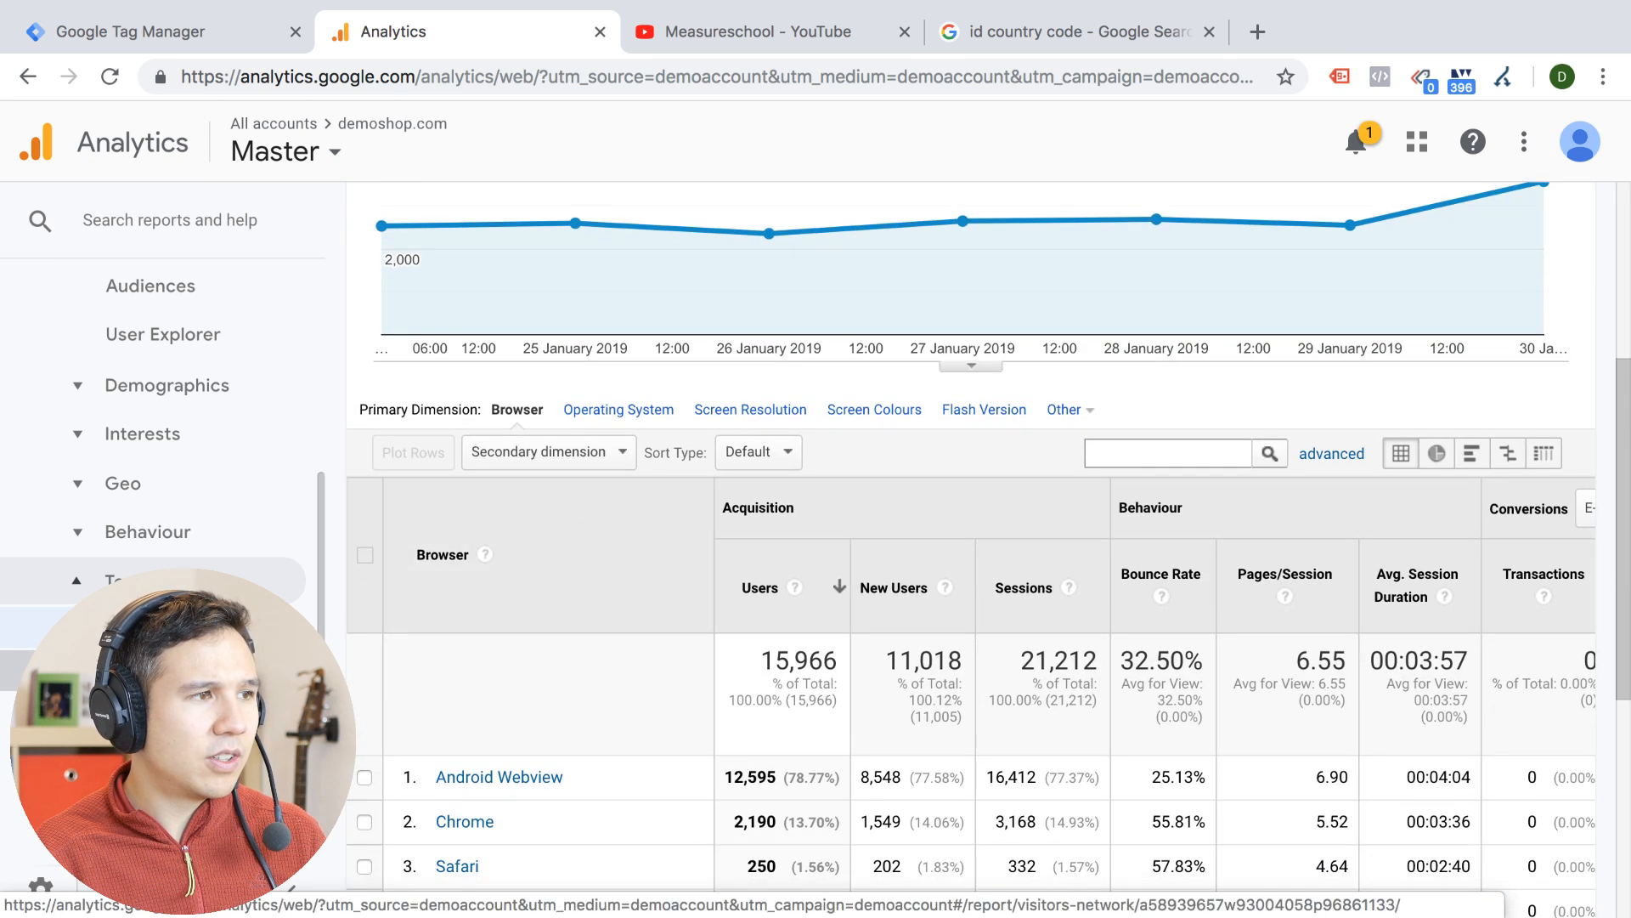
click(136, 670)
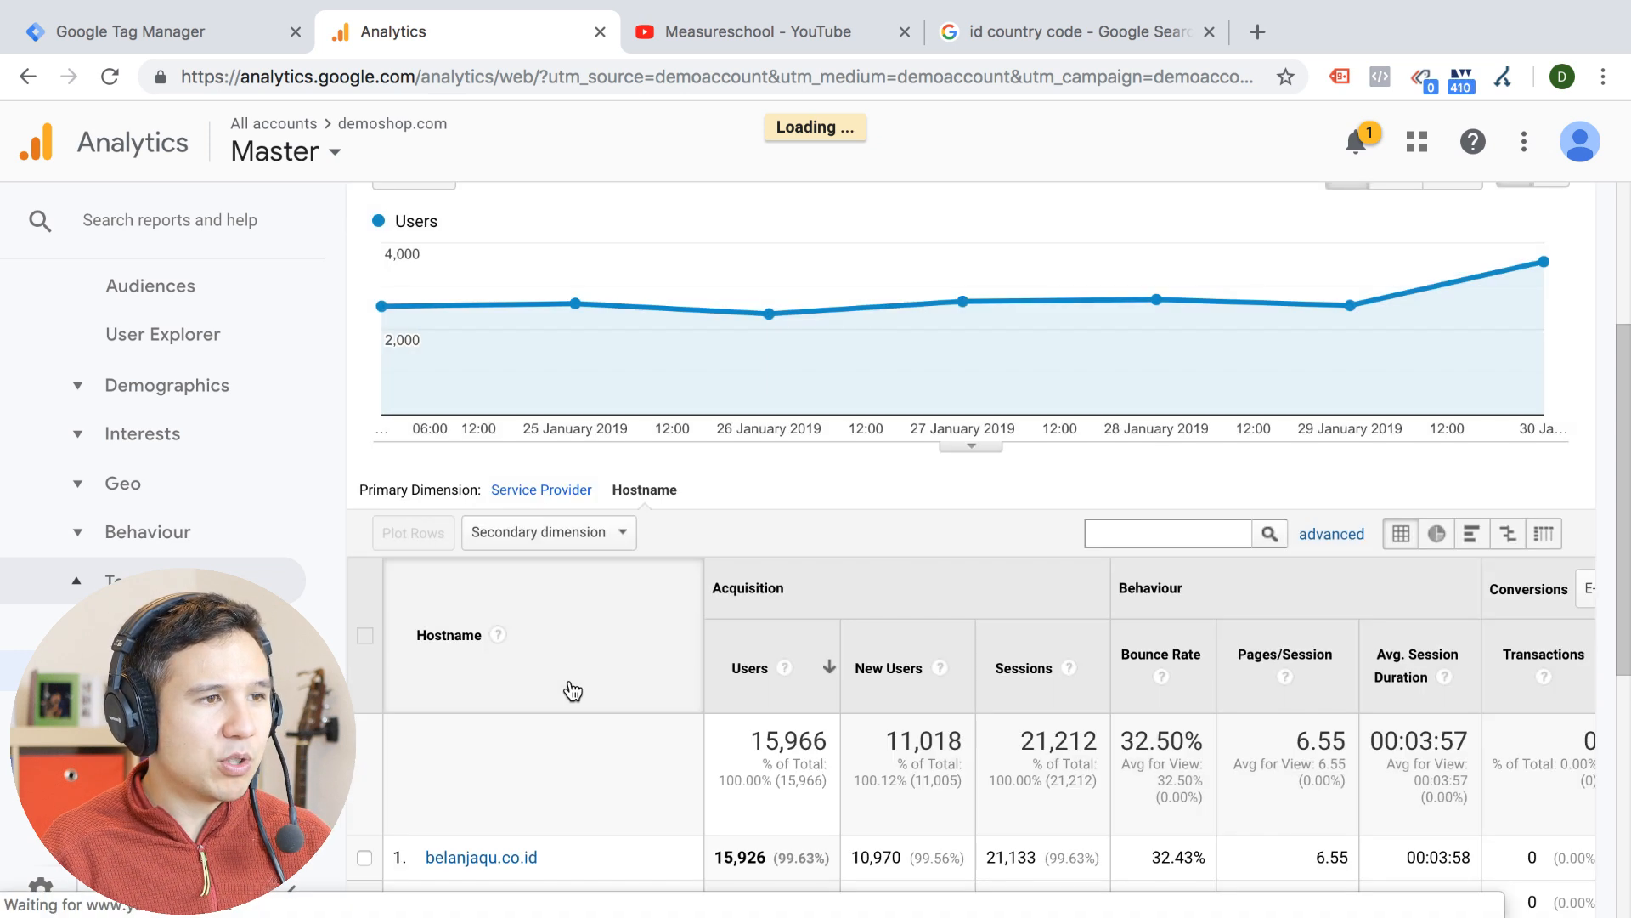
Review the hostnames that sent data and highlight belanjaqu.co.id in the table
scroll(566, 683, down, 7)
scroll(522, 286, up, 3)
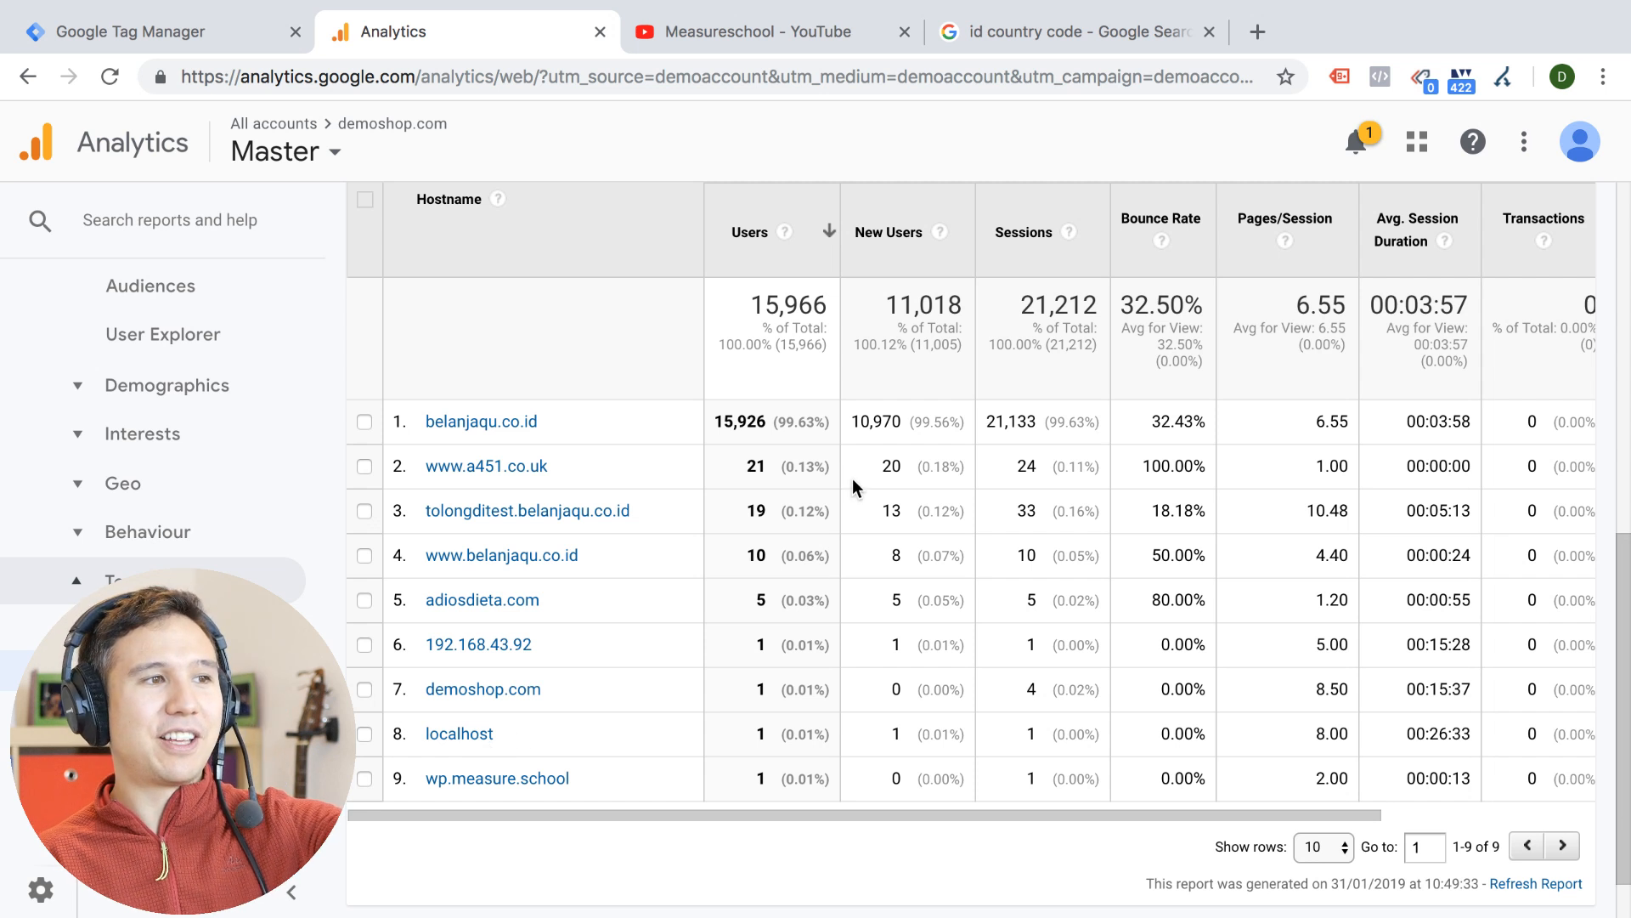
drag(559, 425, 406, 433)
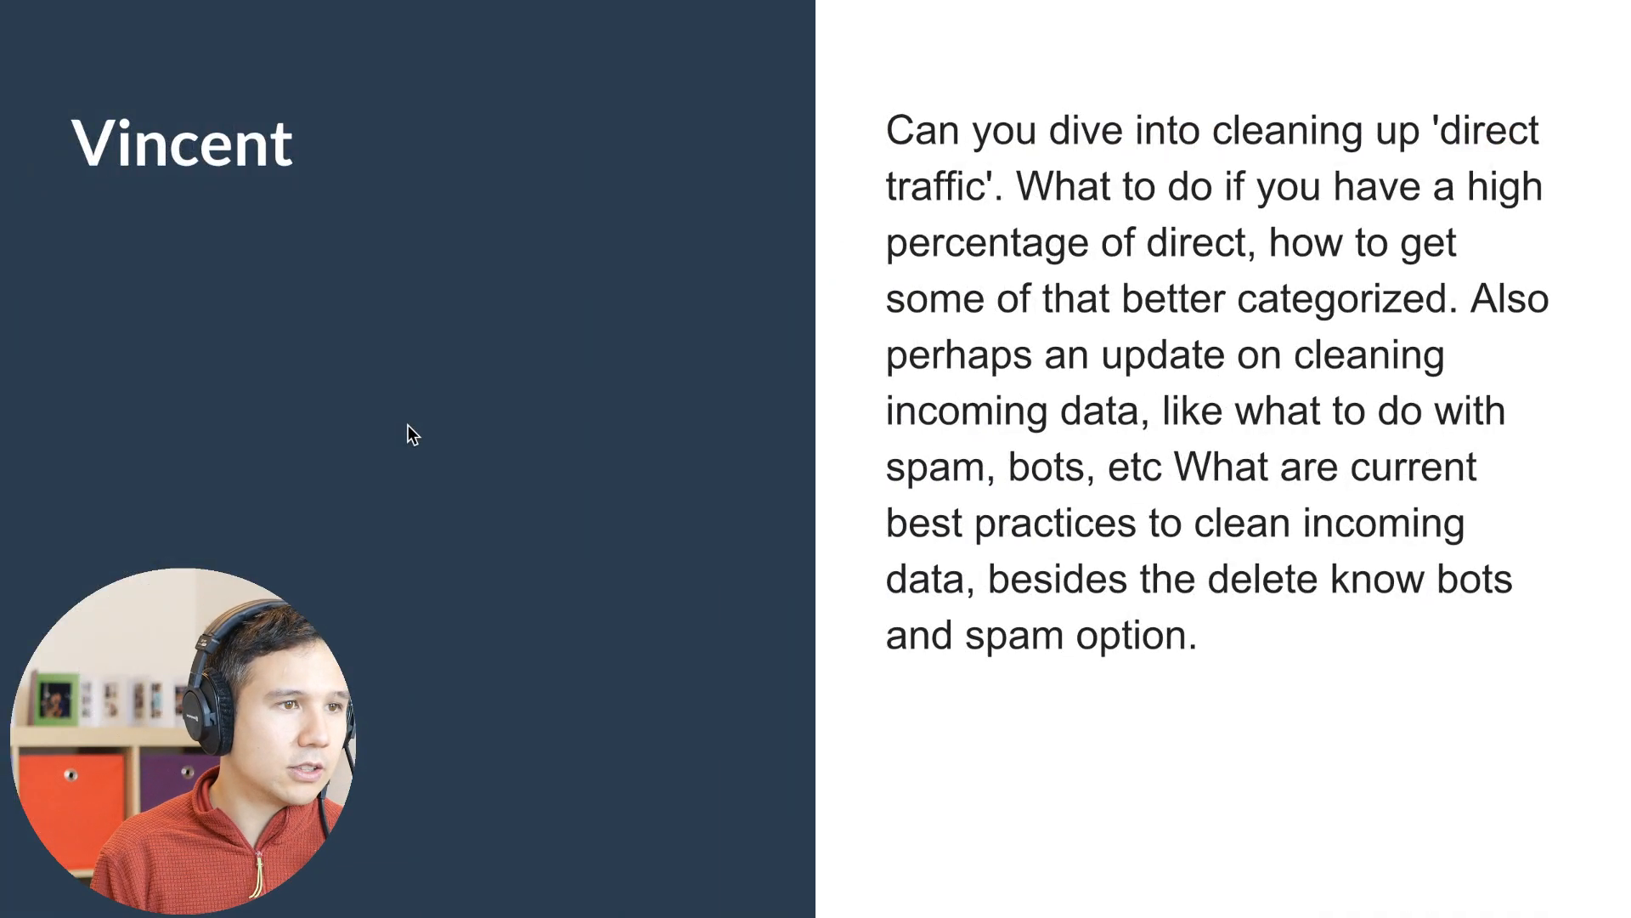
key(Right)
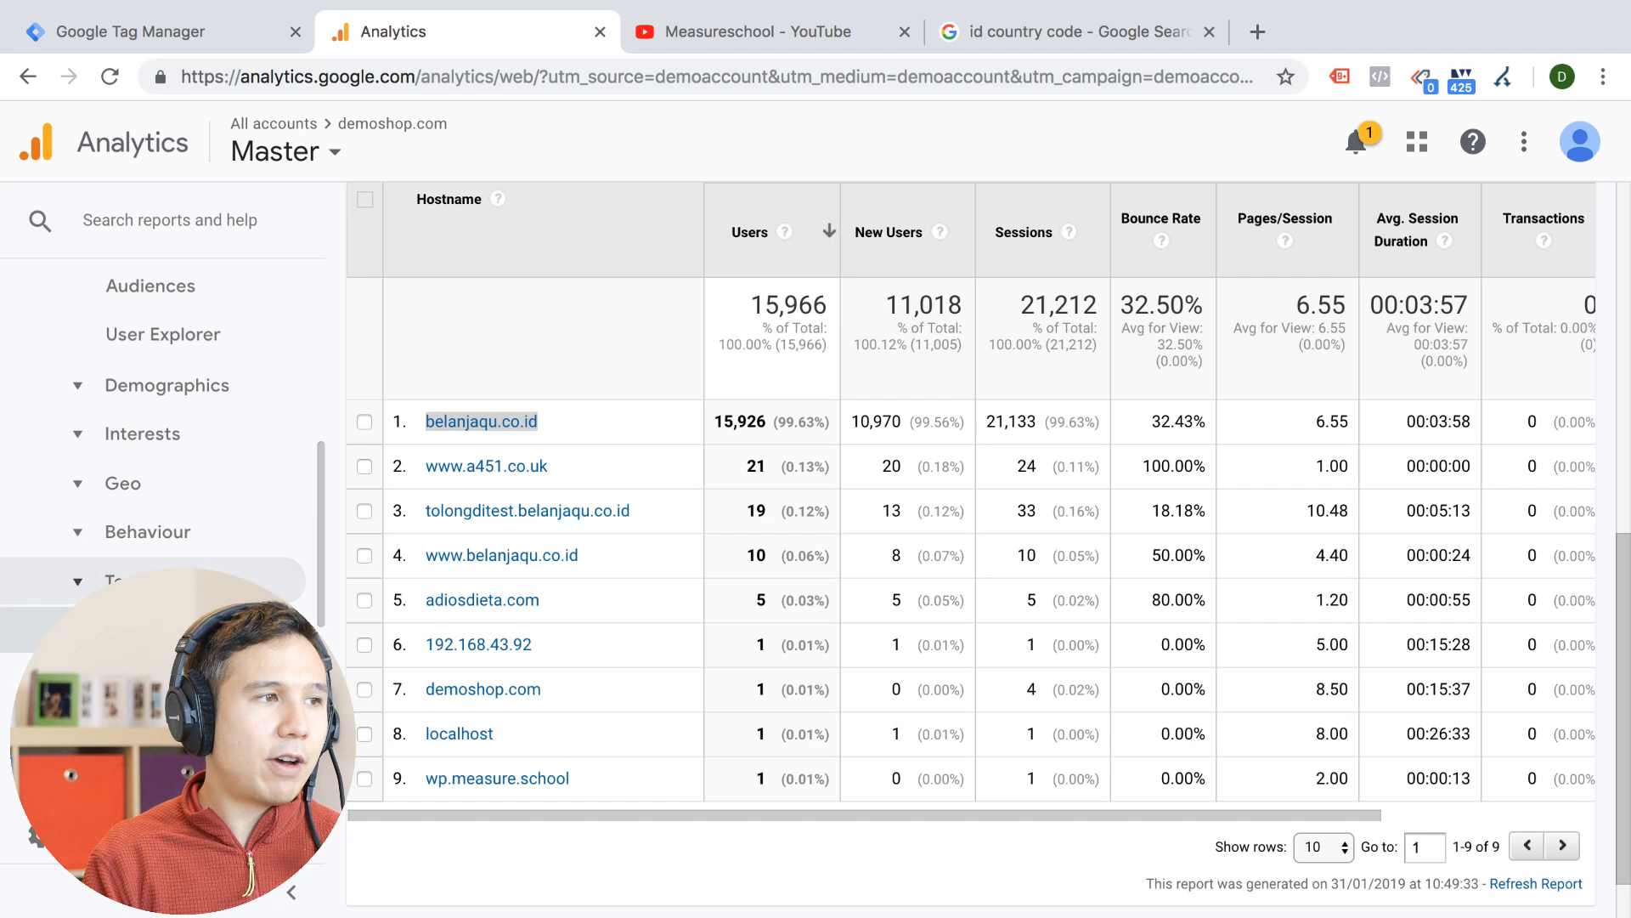
Open the All Pages report in the Behaviour section's Site Content reports
scroll(79, 573, down, 3)
click(51, 650)
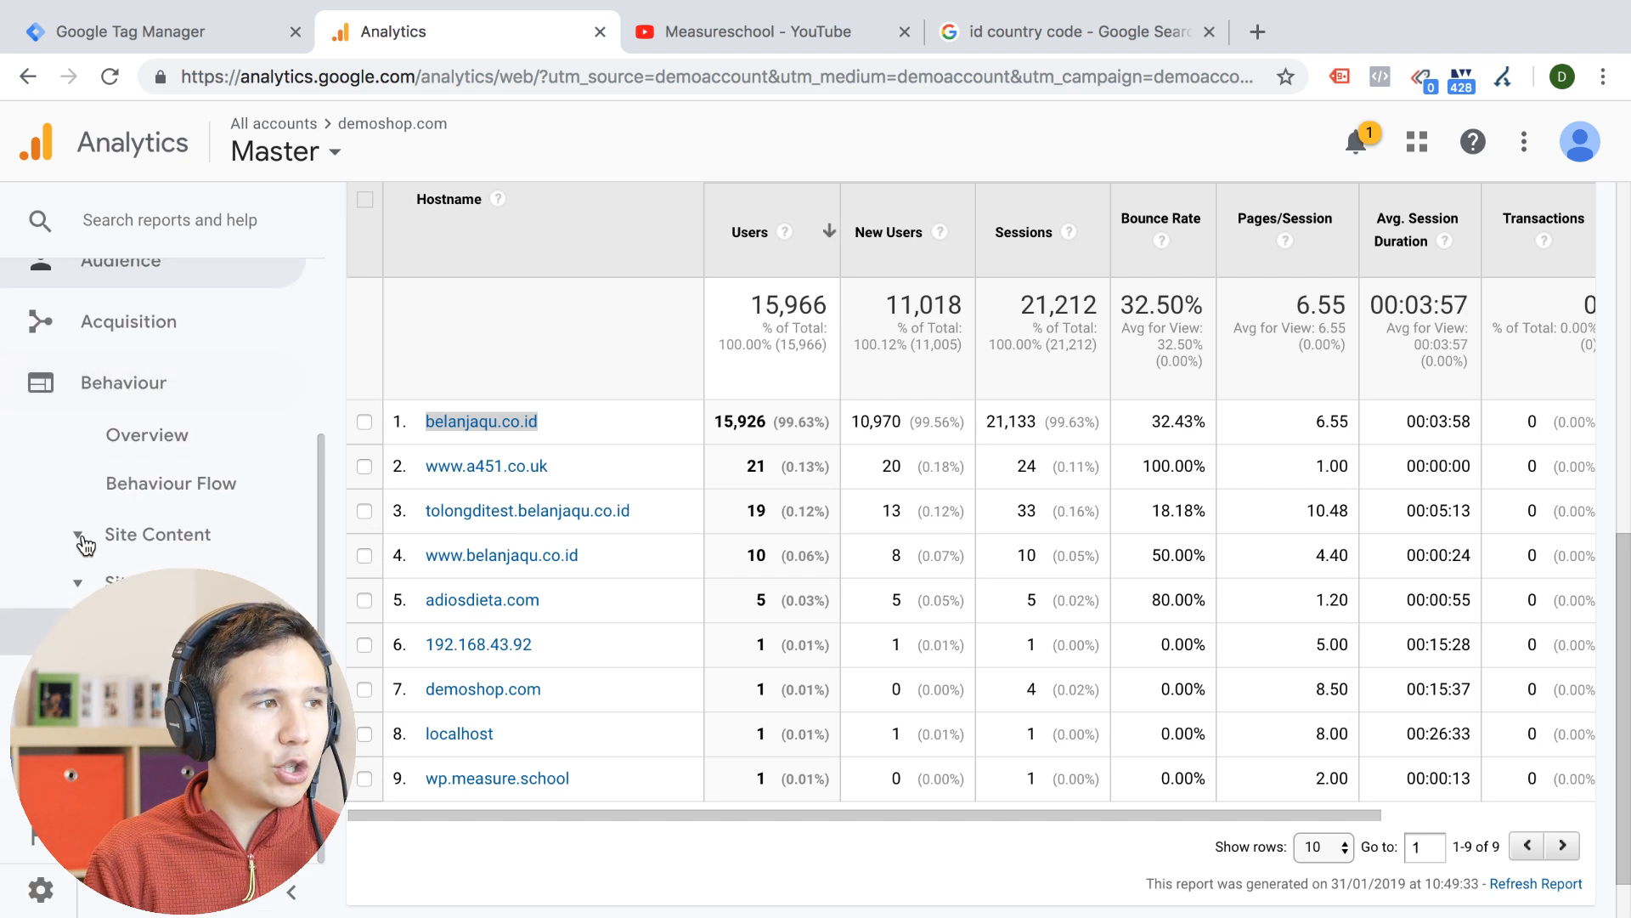
click(78, 550)
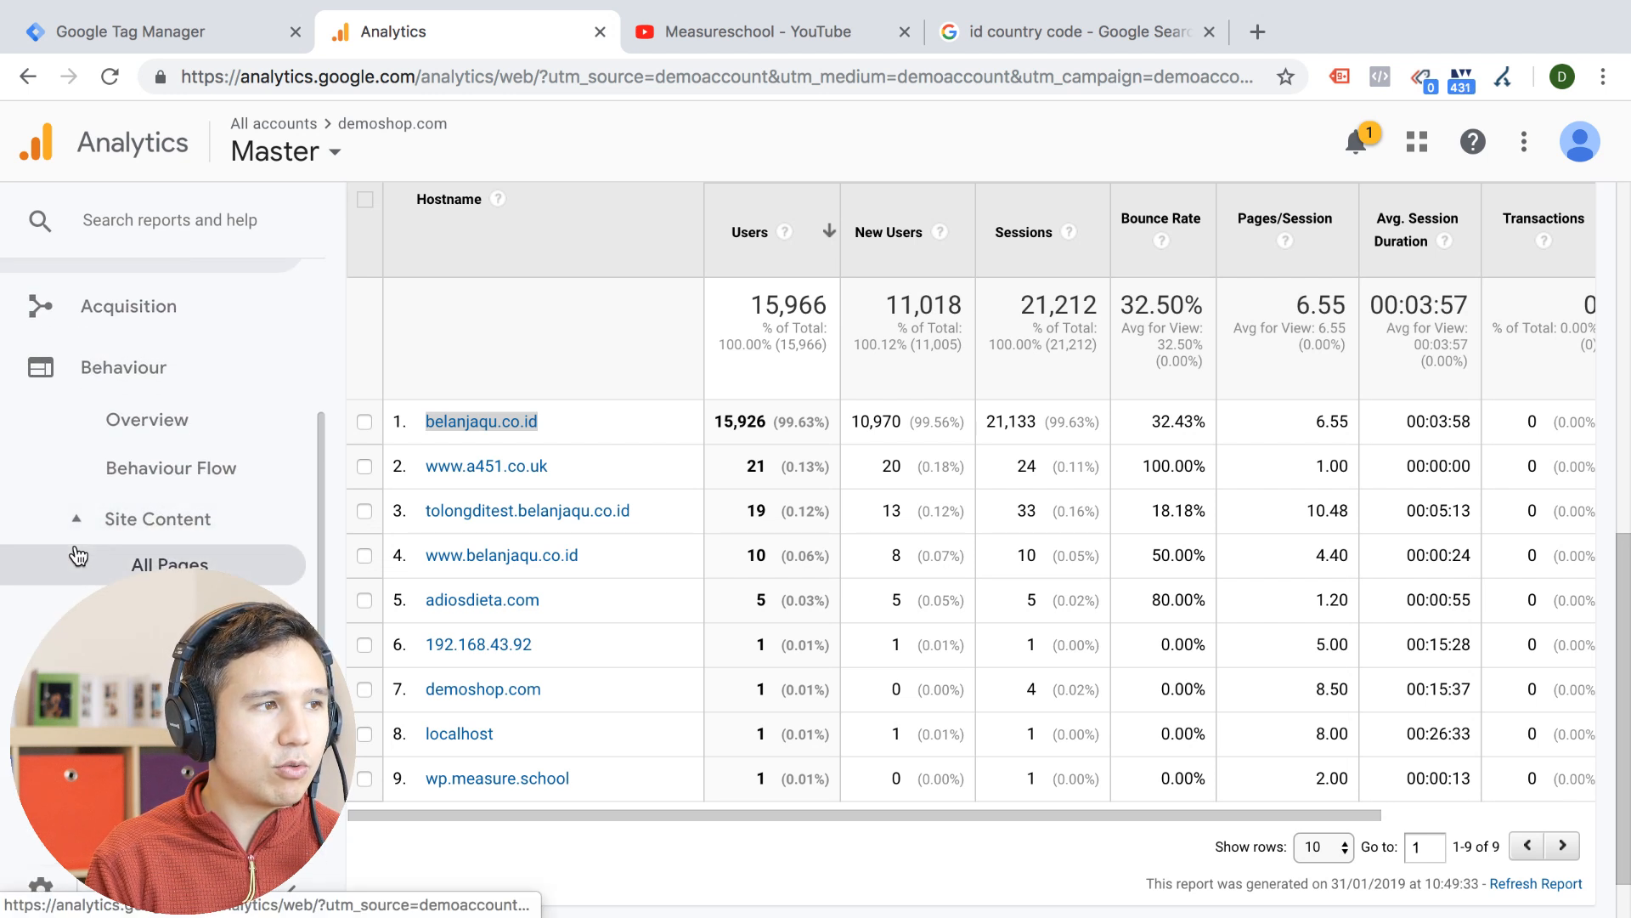
click(141, 567)
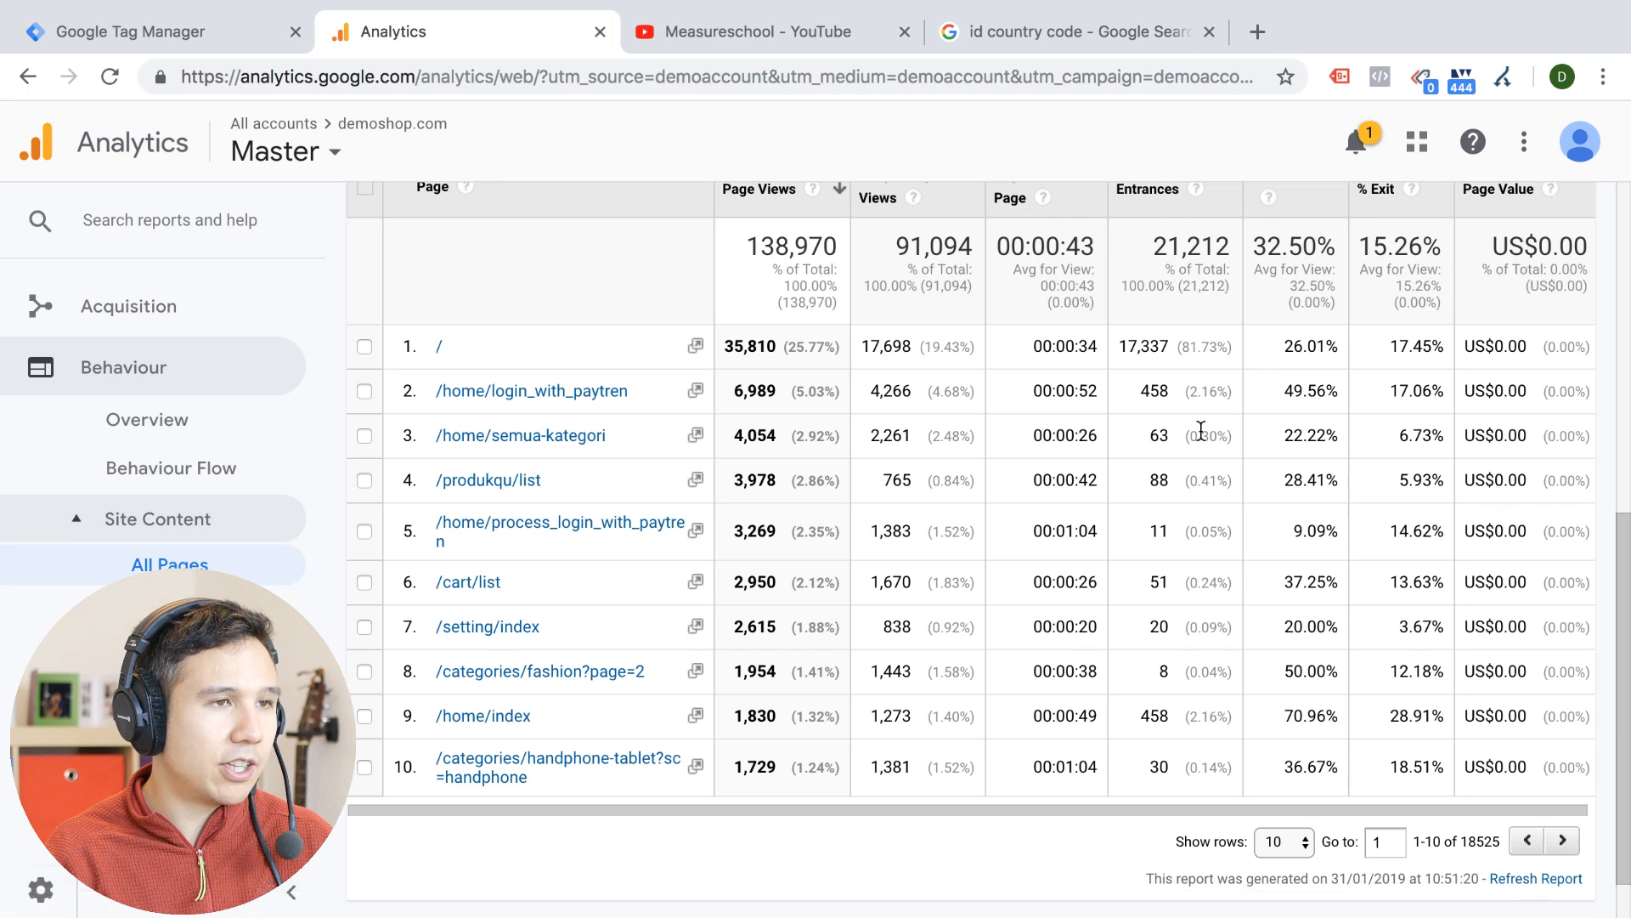
Filter the Pages report to paths containing "handphone-tablet"
scroll(1200, 431, up, 5)
click(1143, 783)
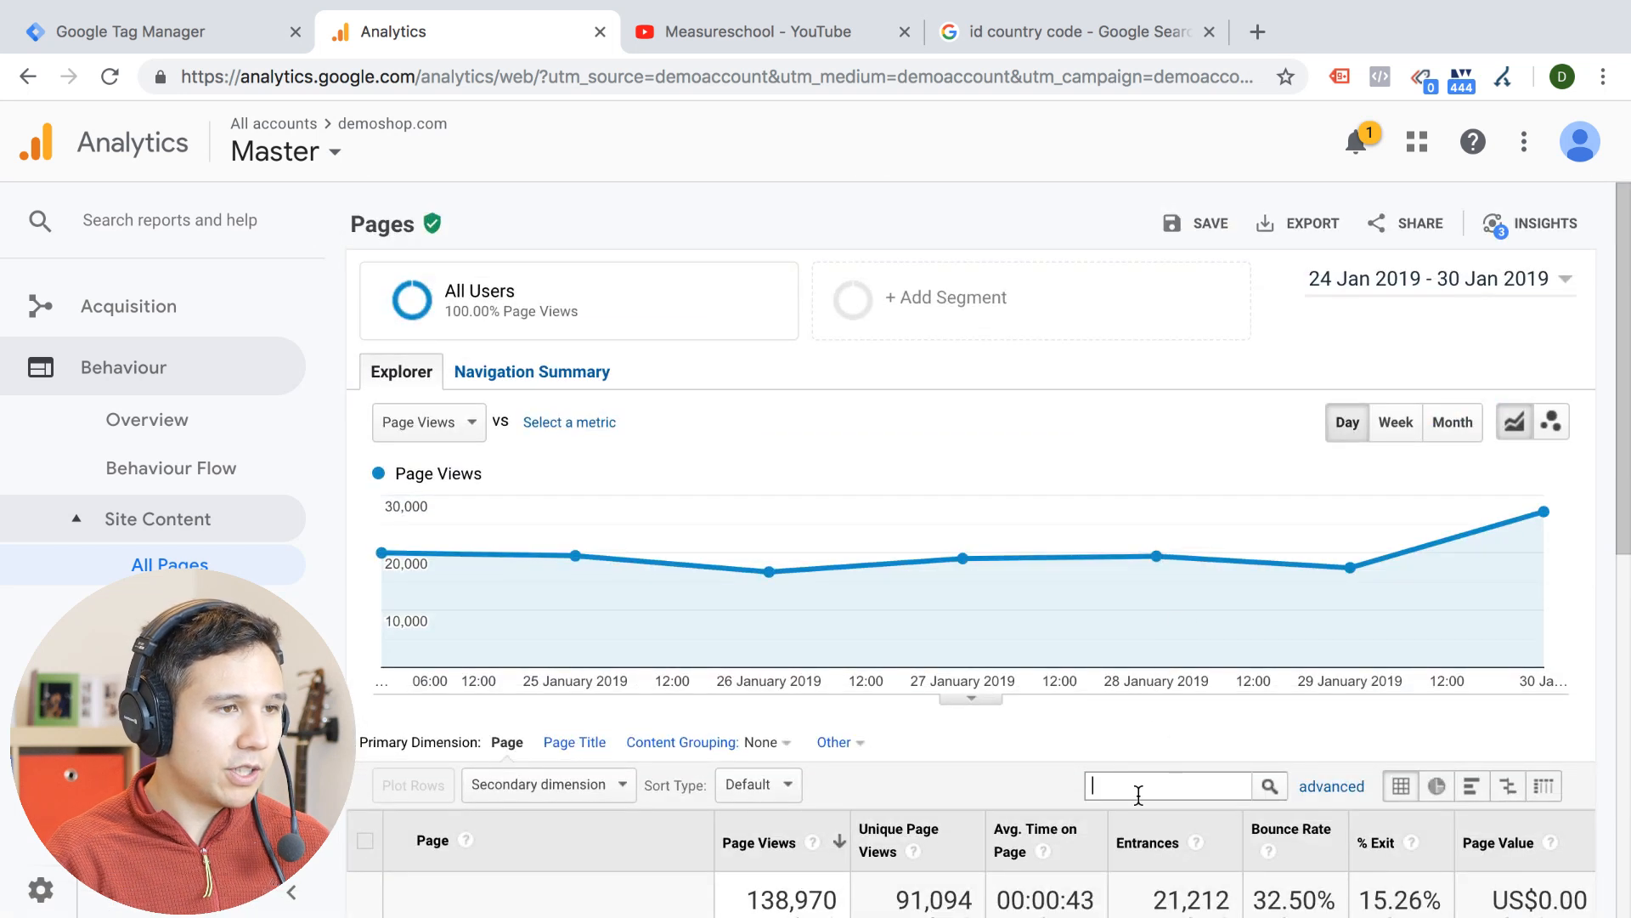
text(handphone-ta)
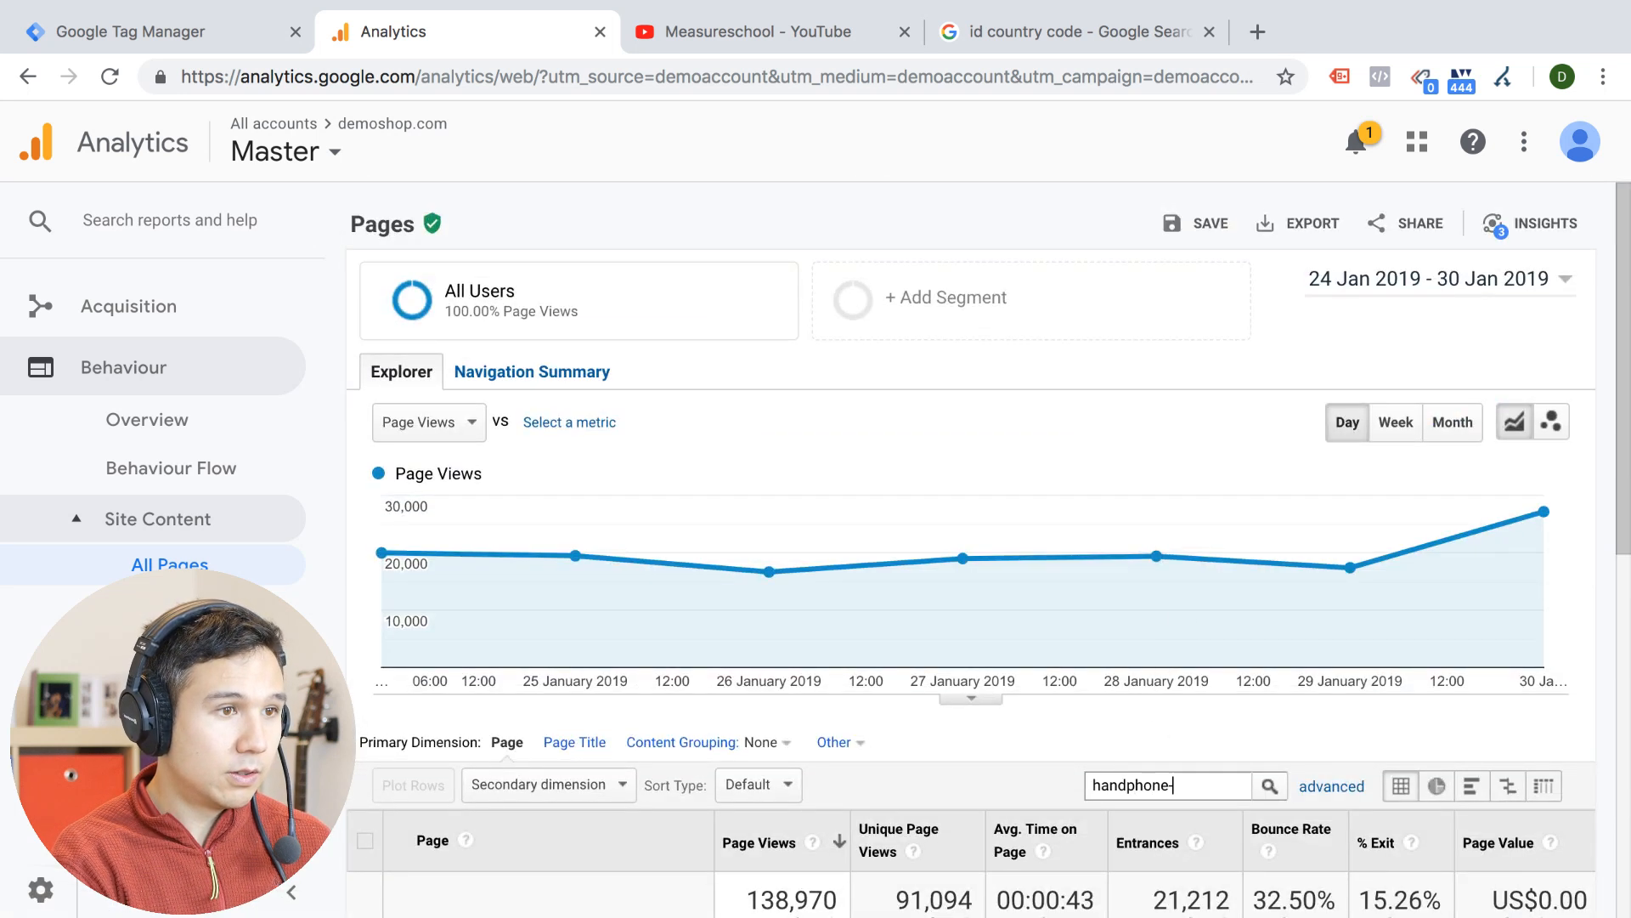
text(blet)
key(Return)
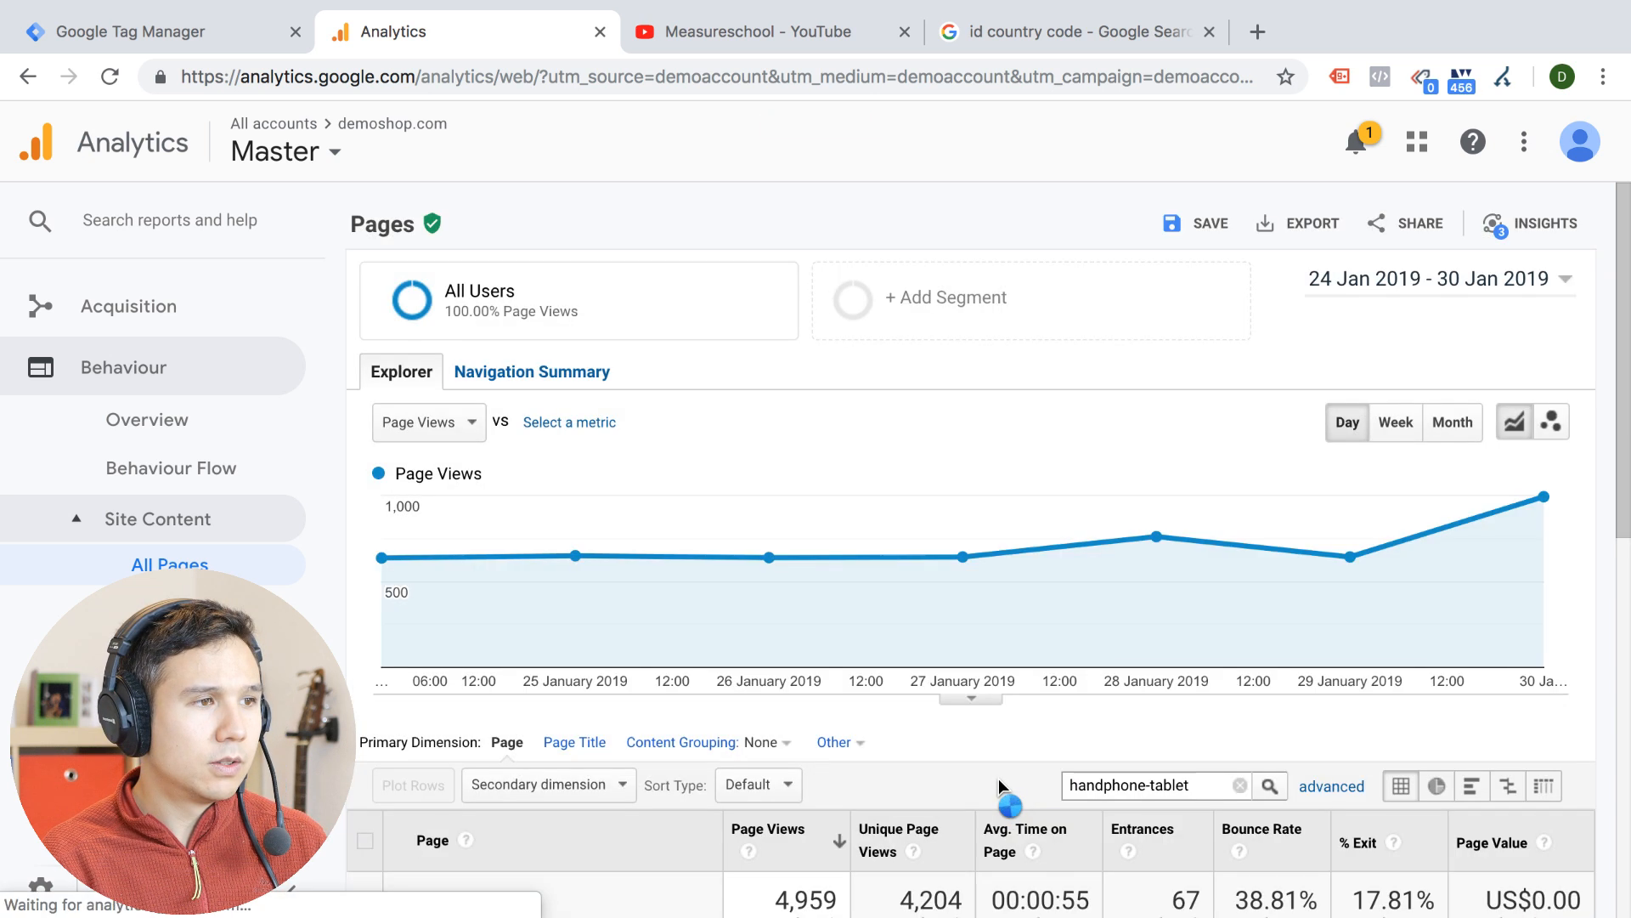
View the details of the /categories/handphone-tablet?page=2 page and return to the filtered page list
scroll(998, 778, down, 10)
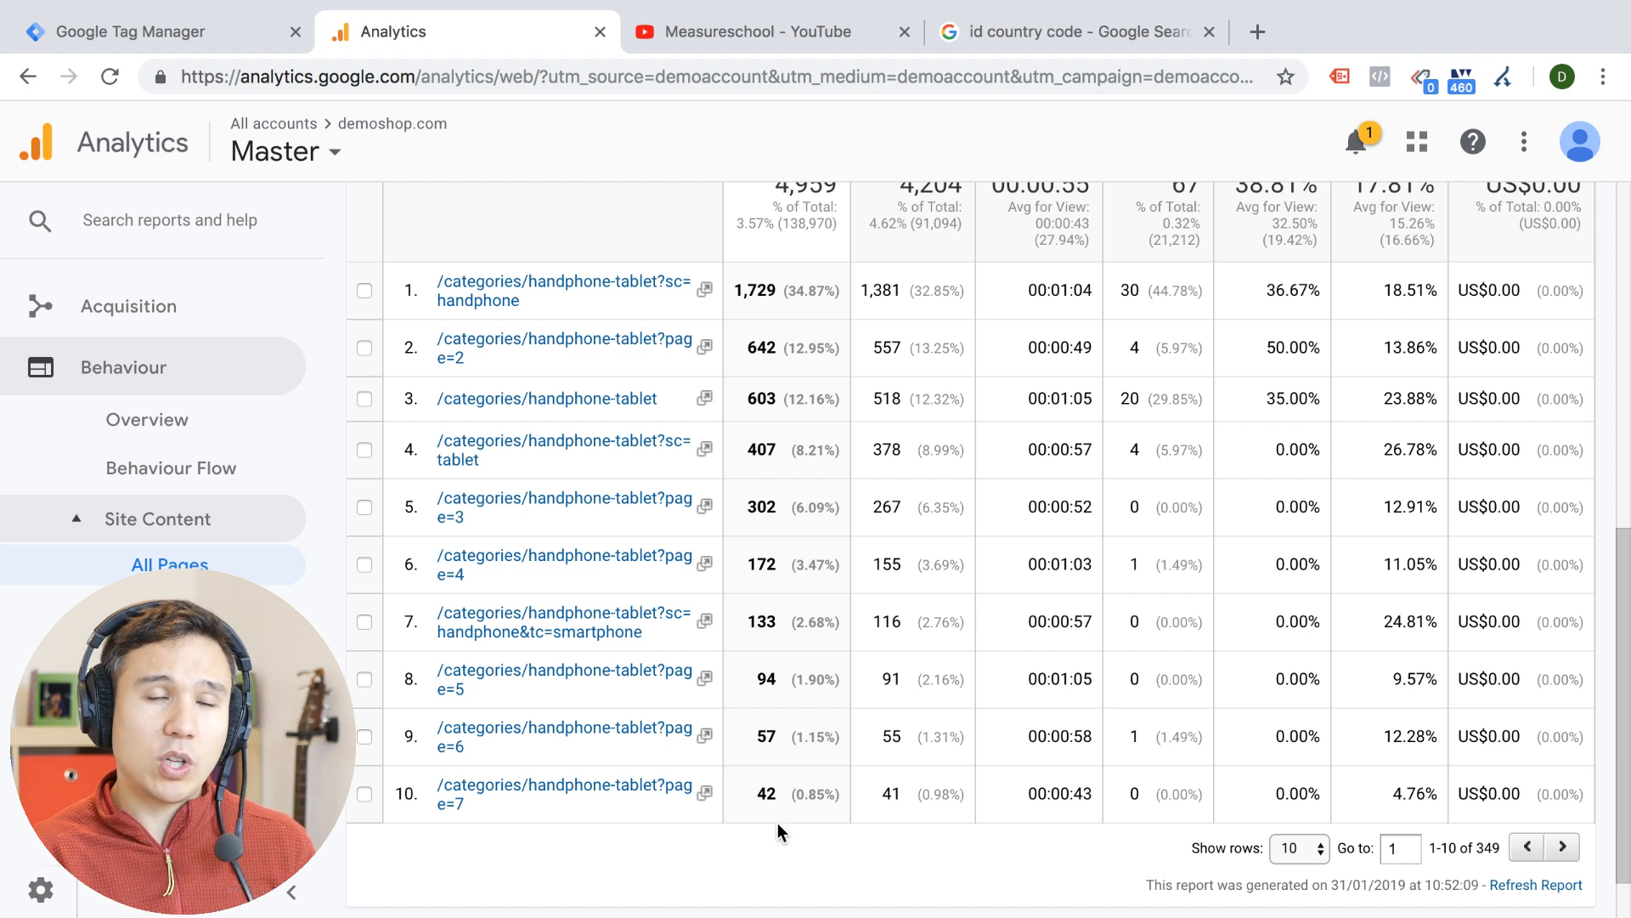
click(661, 364)
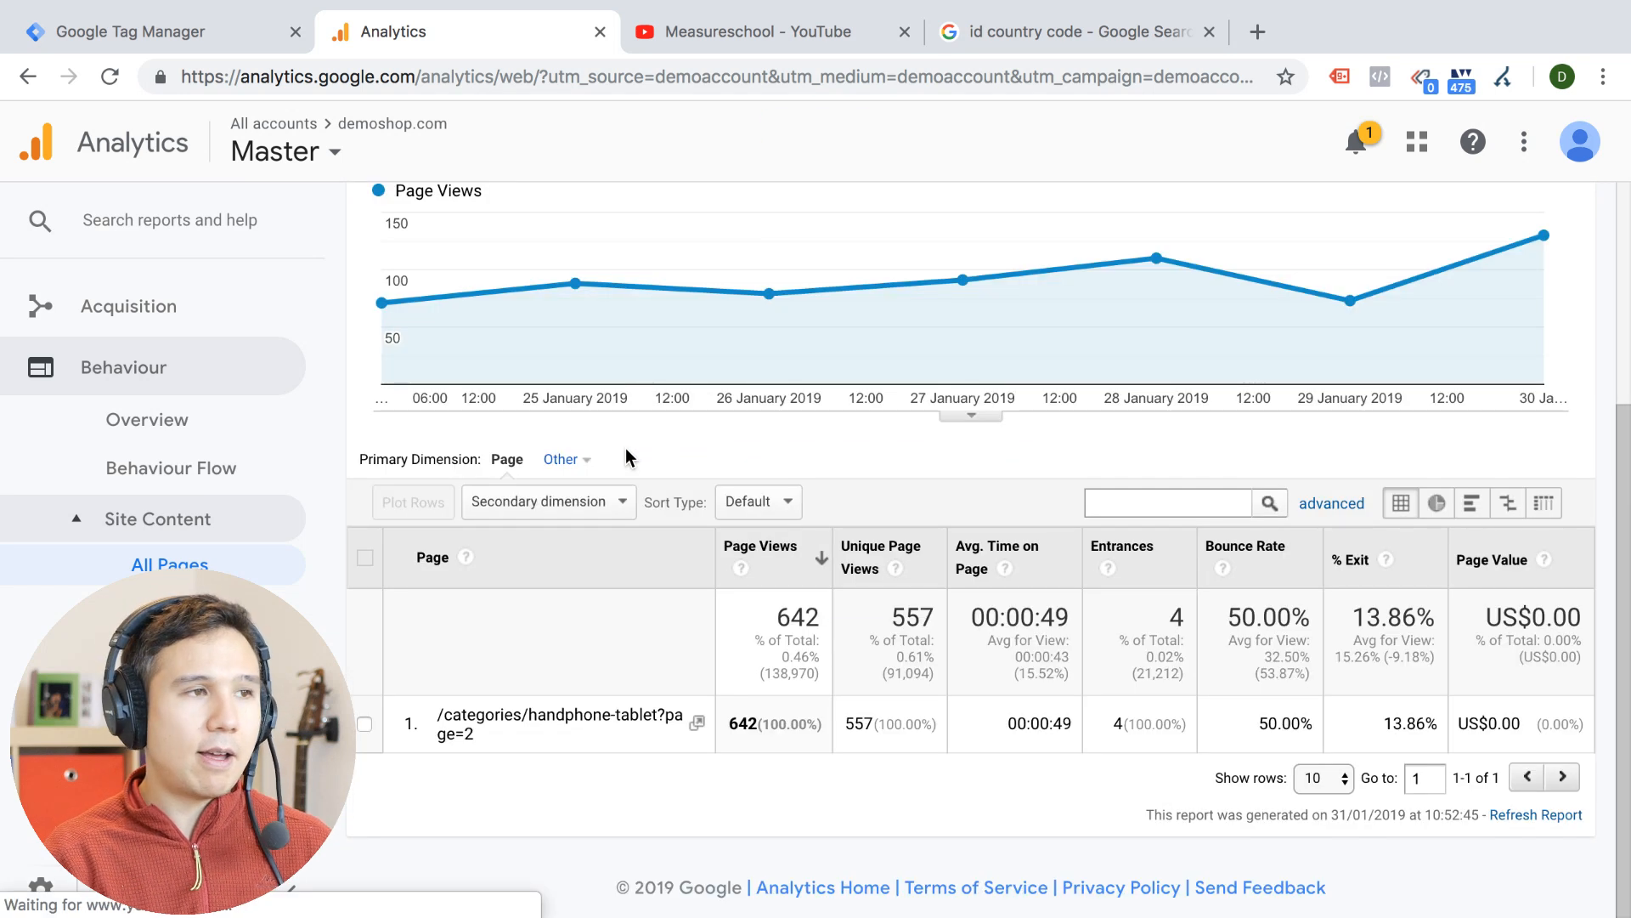
click(27, 81)
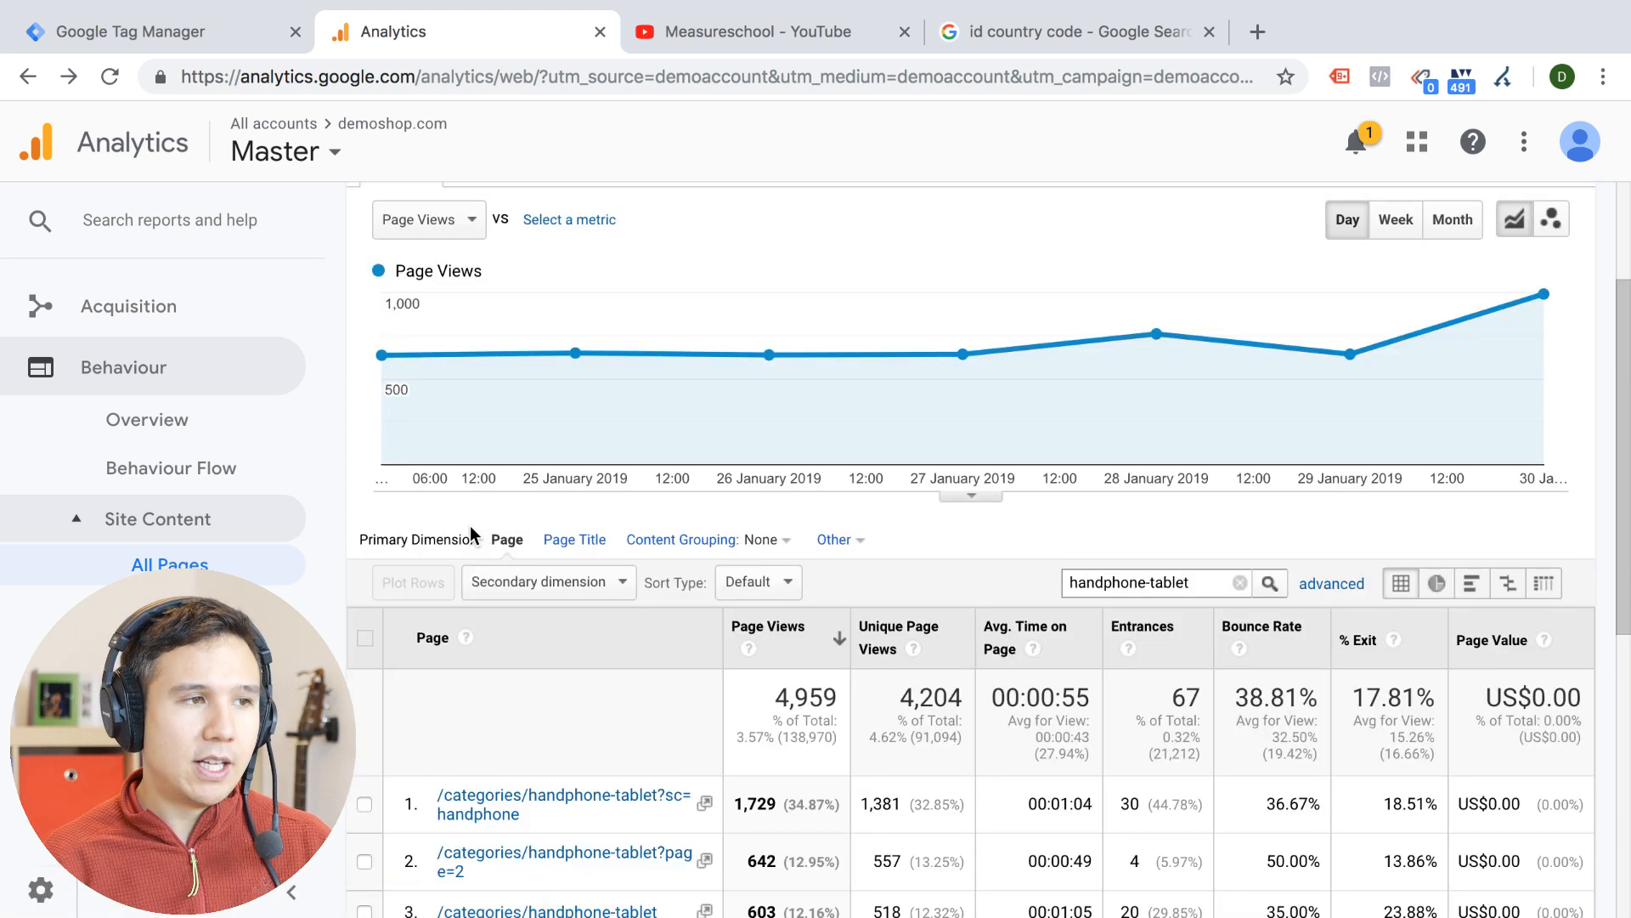
Compare the page views of the handphone-tablet URL variants, highlighting the figure for the ?sc=handphone page
scroll(370, 697, down, 3)
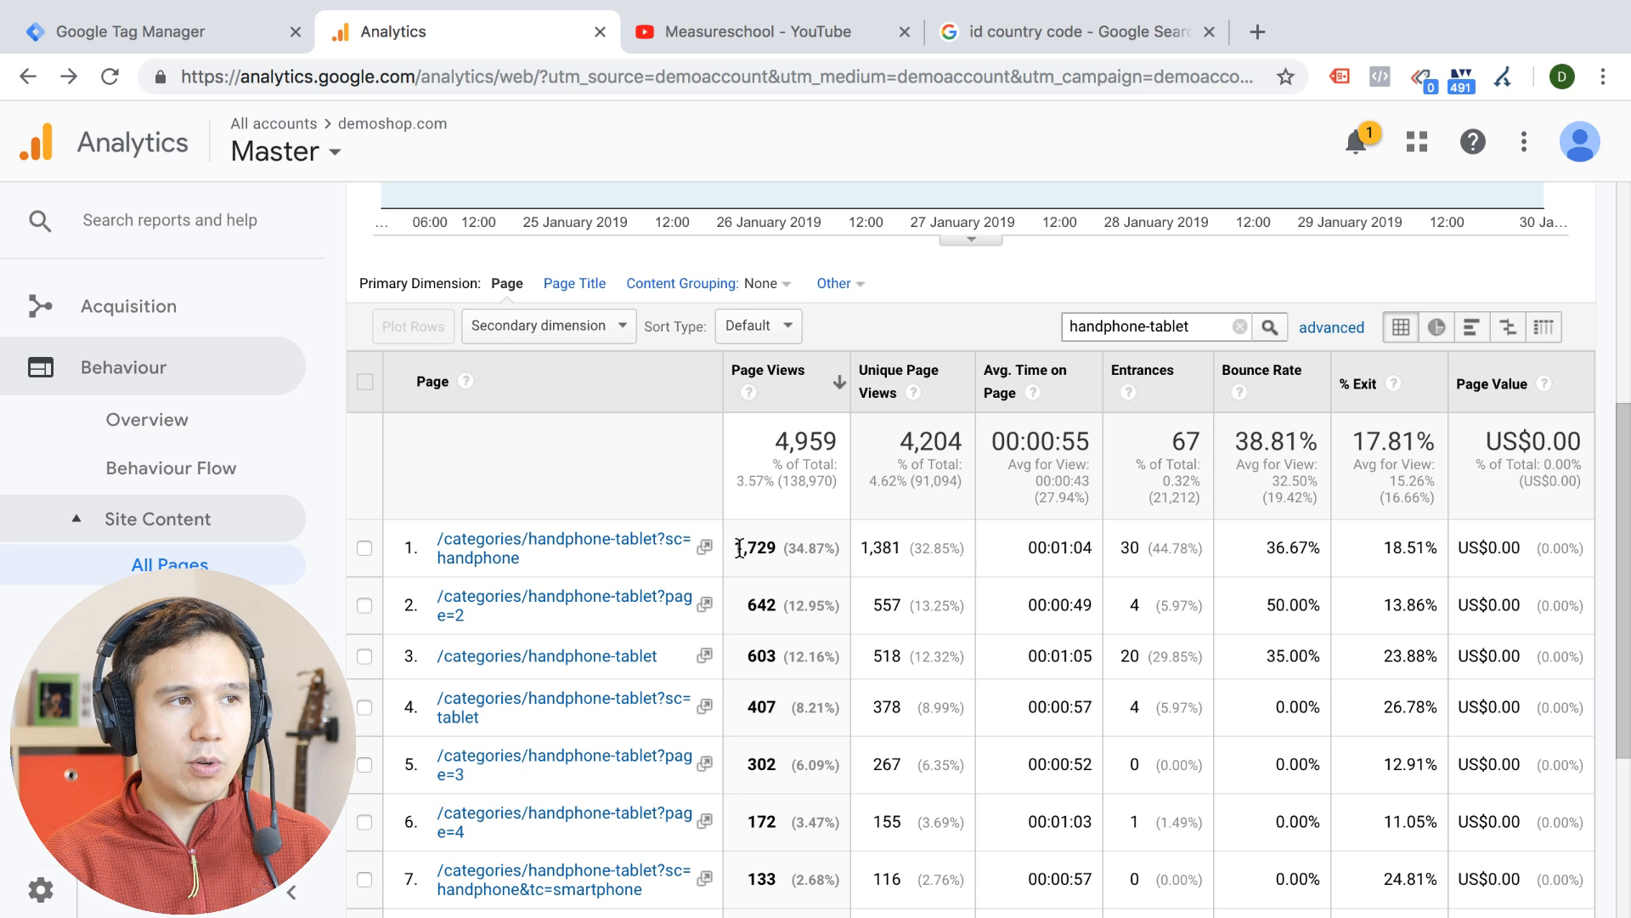
drag(737, 548, 775, 548)
scroll(786, 557, down, 2)
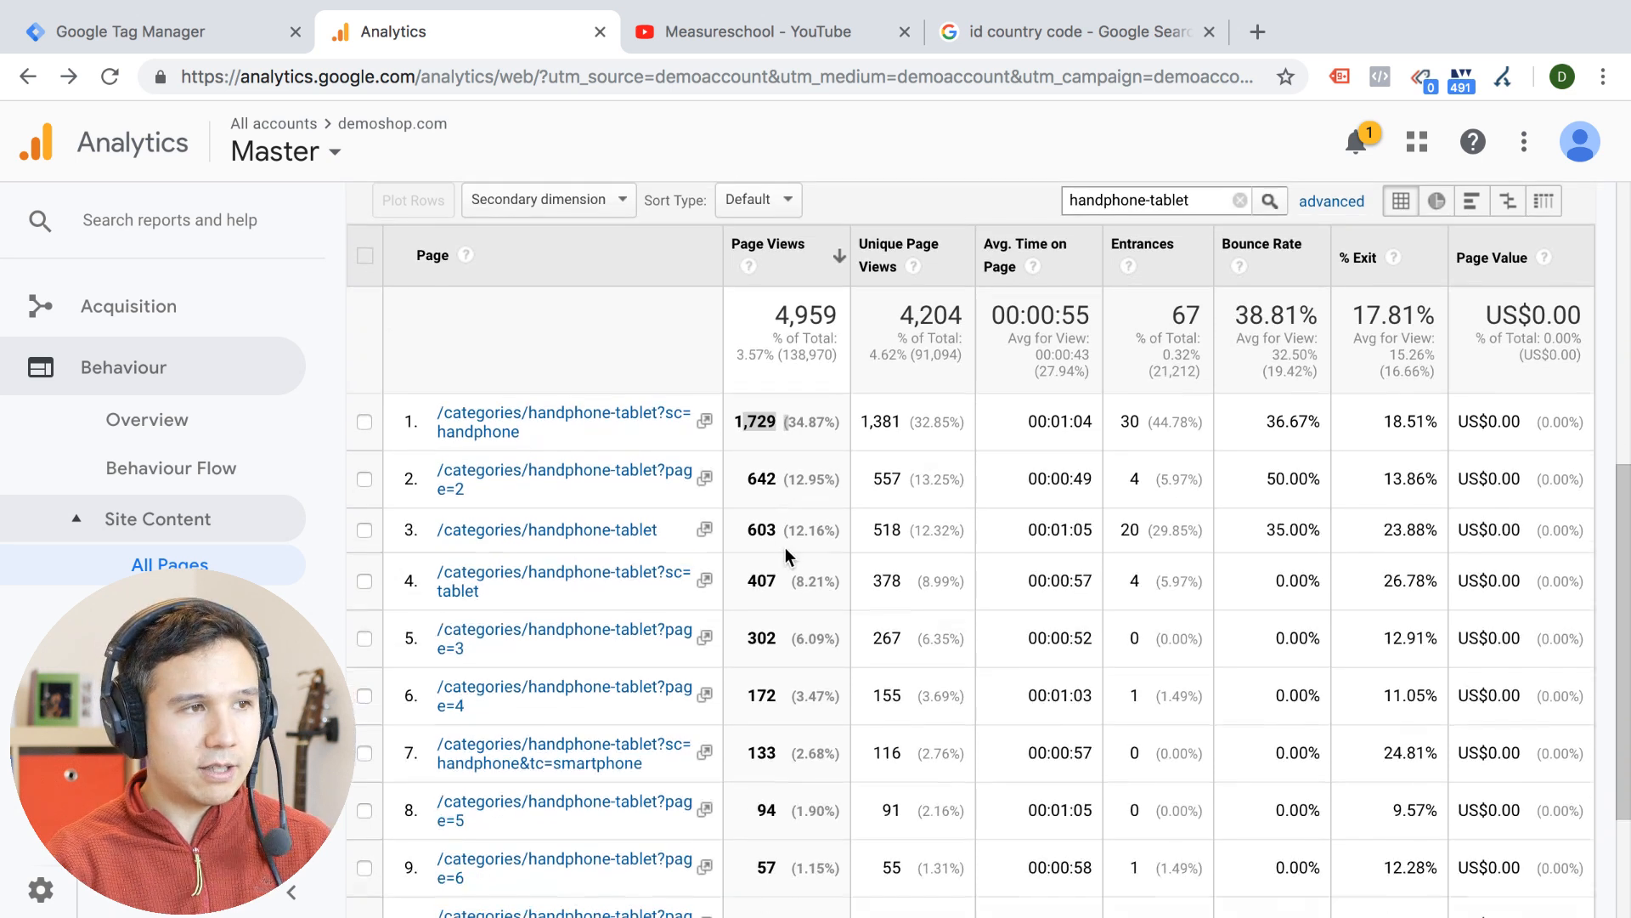
Compare the page views of the plain /categories/handphone-tablet page and its ?sc=tablet and ?page=3 variants, highlighting each figure
double_click(761, 529)
double_click(762, 581)
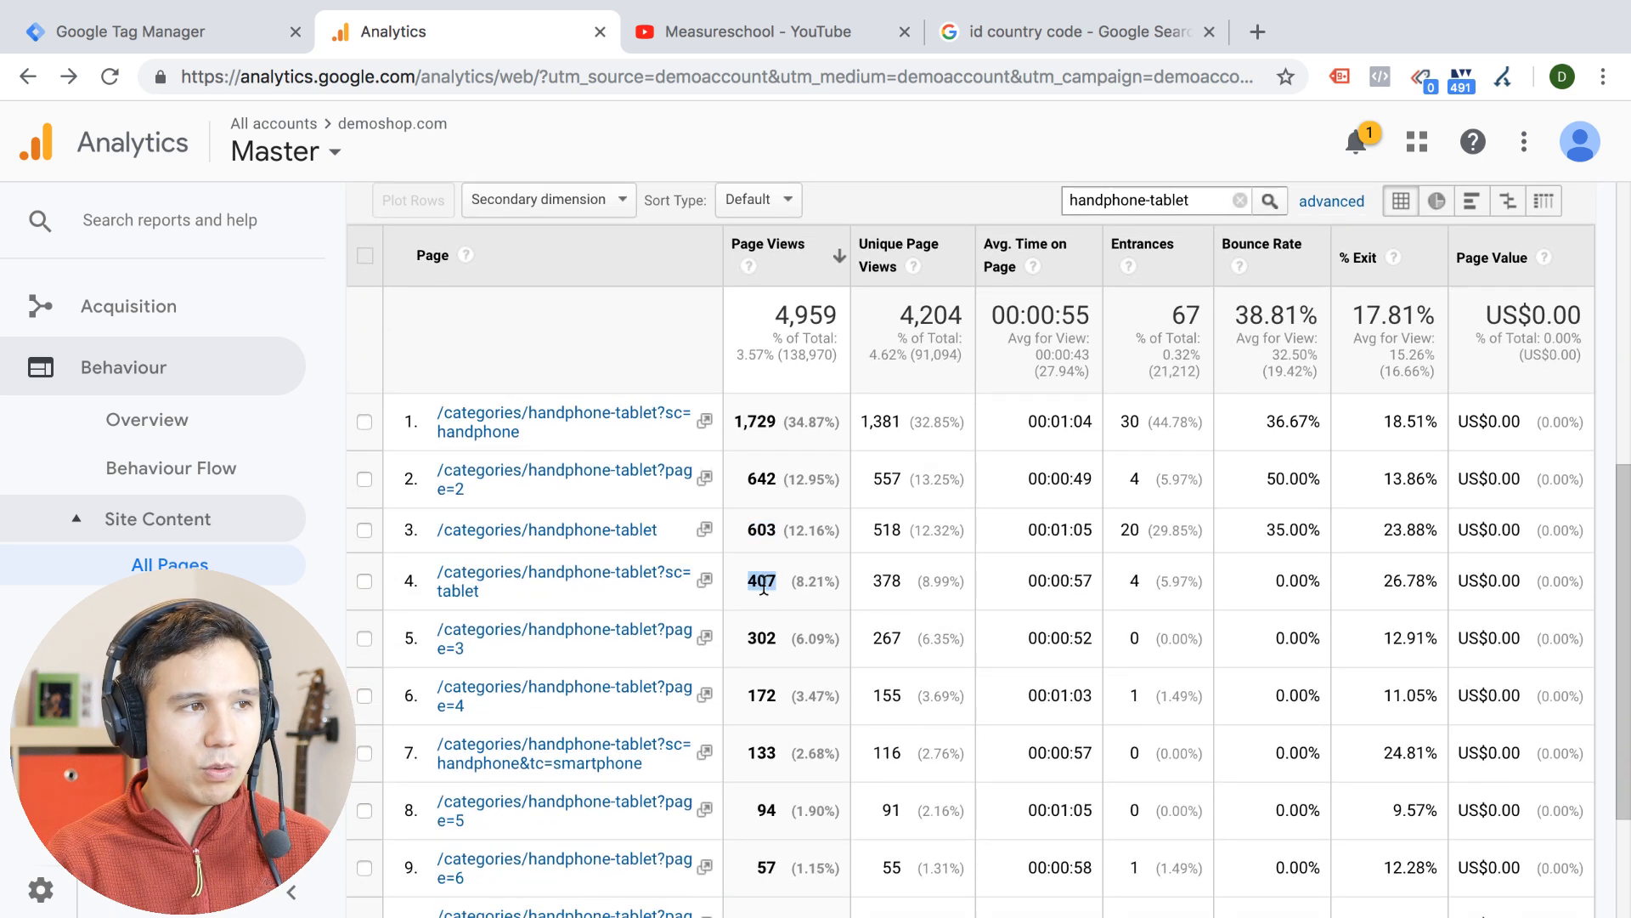
double_click(751, 637)
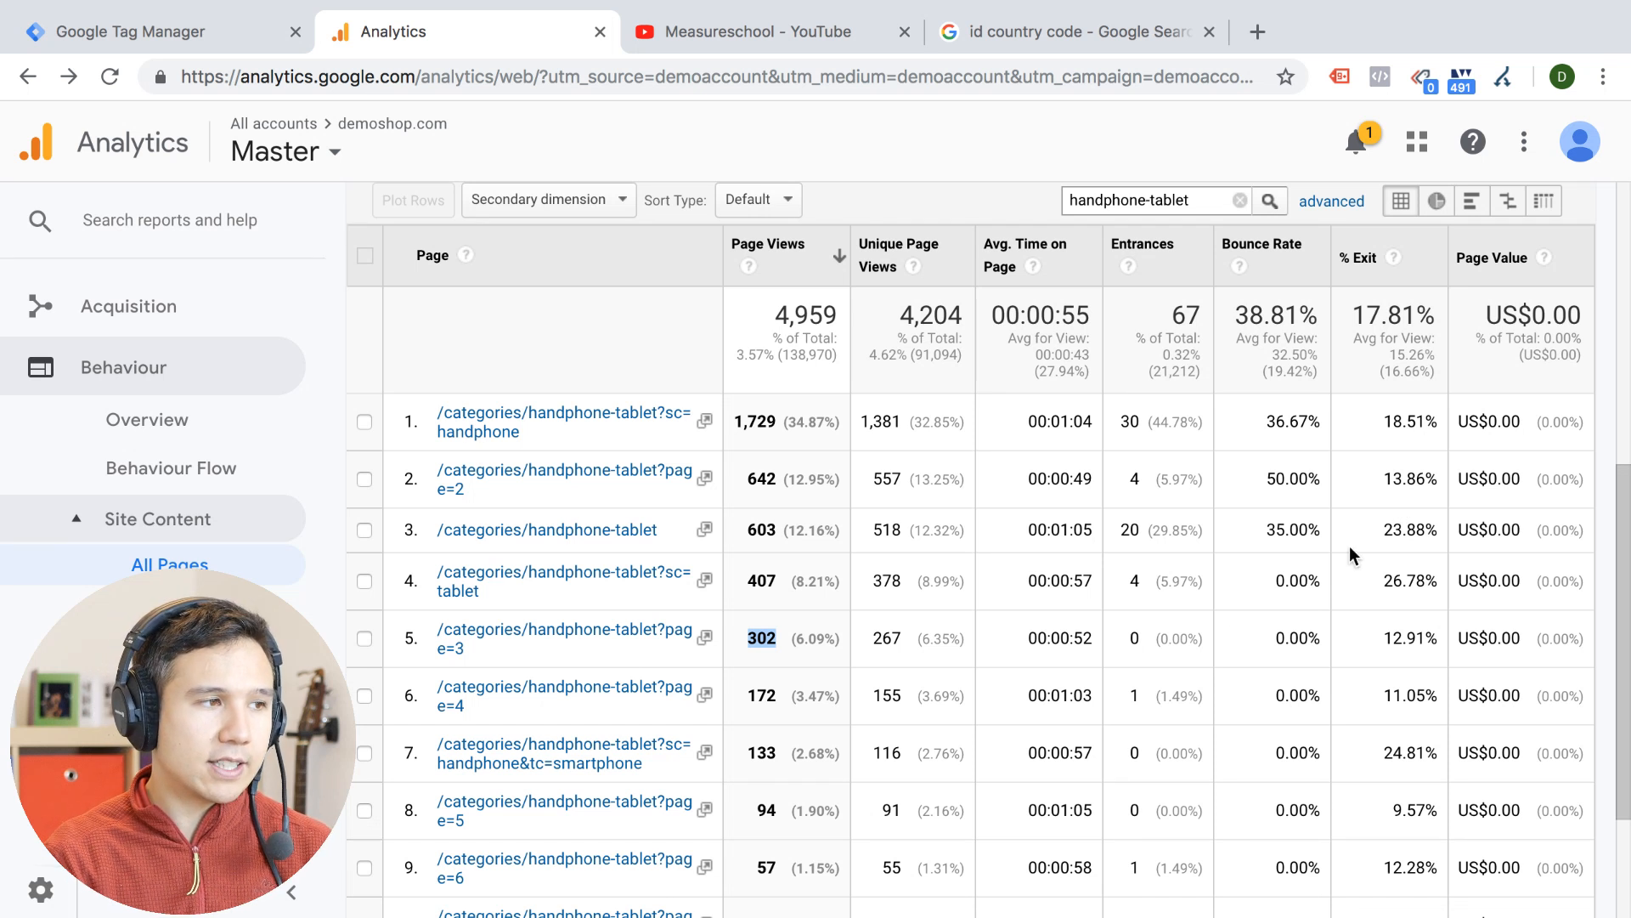
View the Master view's filters in the admin area and return to the admin overview
click(47, 890)
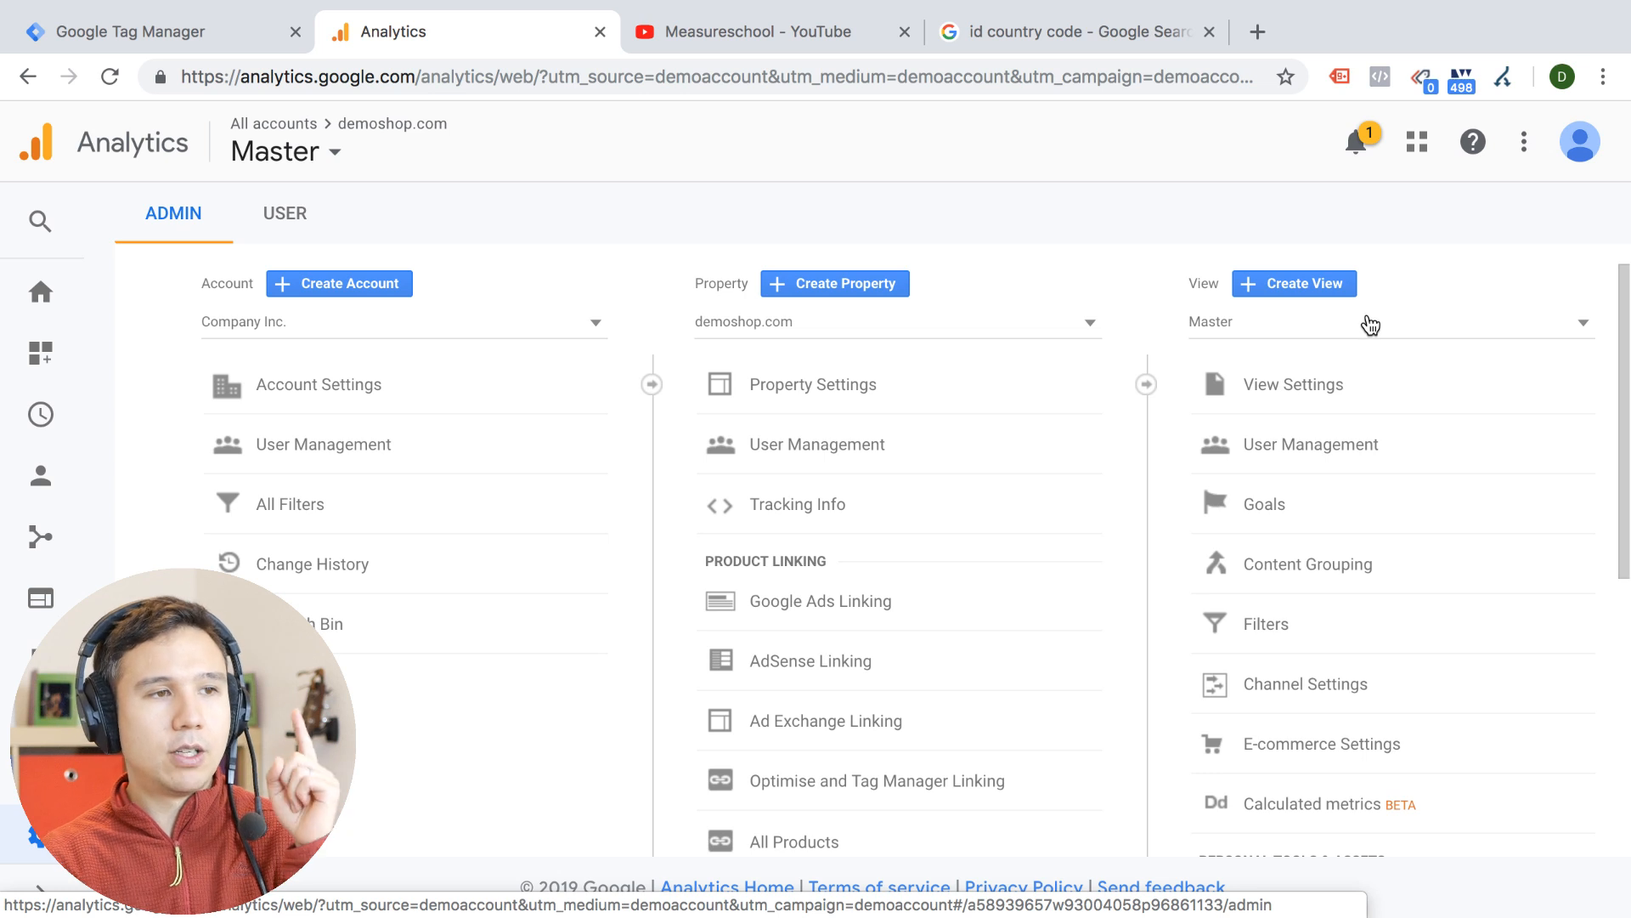
click(1291, 625)
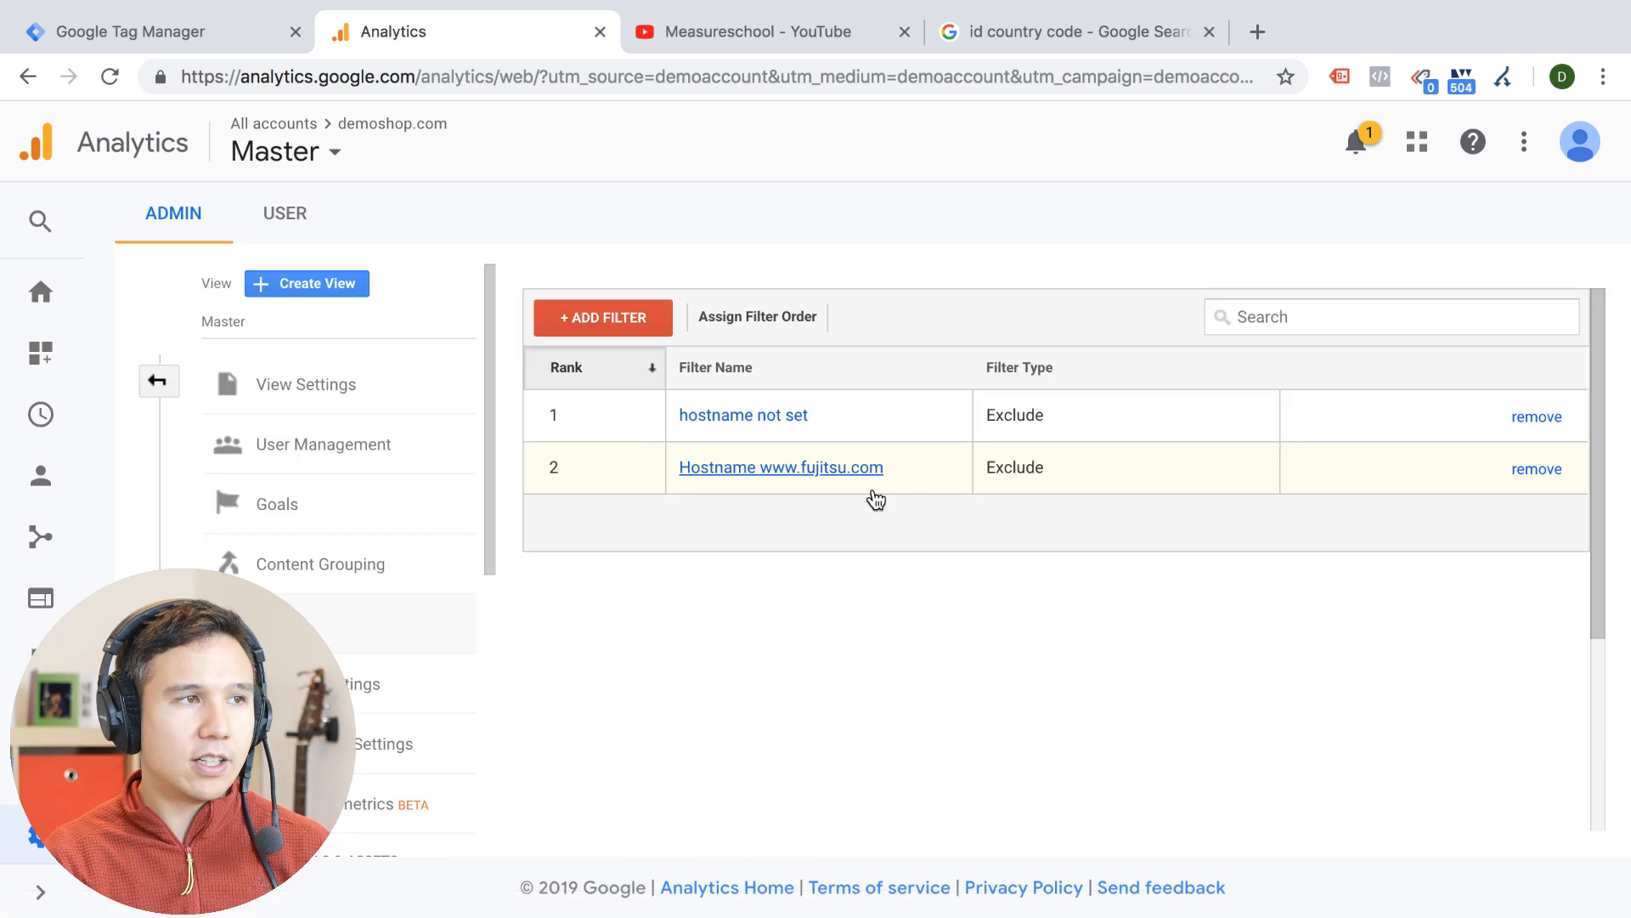
click(161, 380)
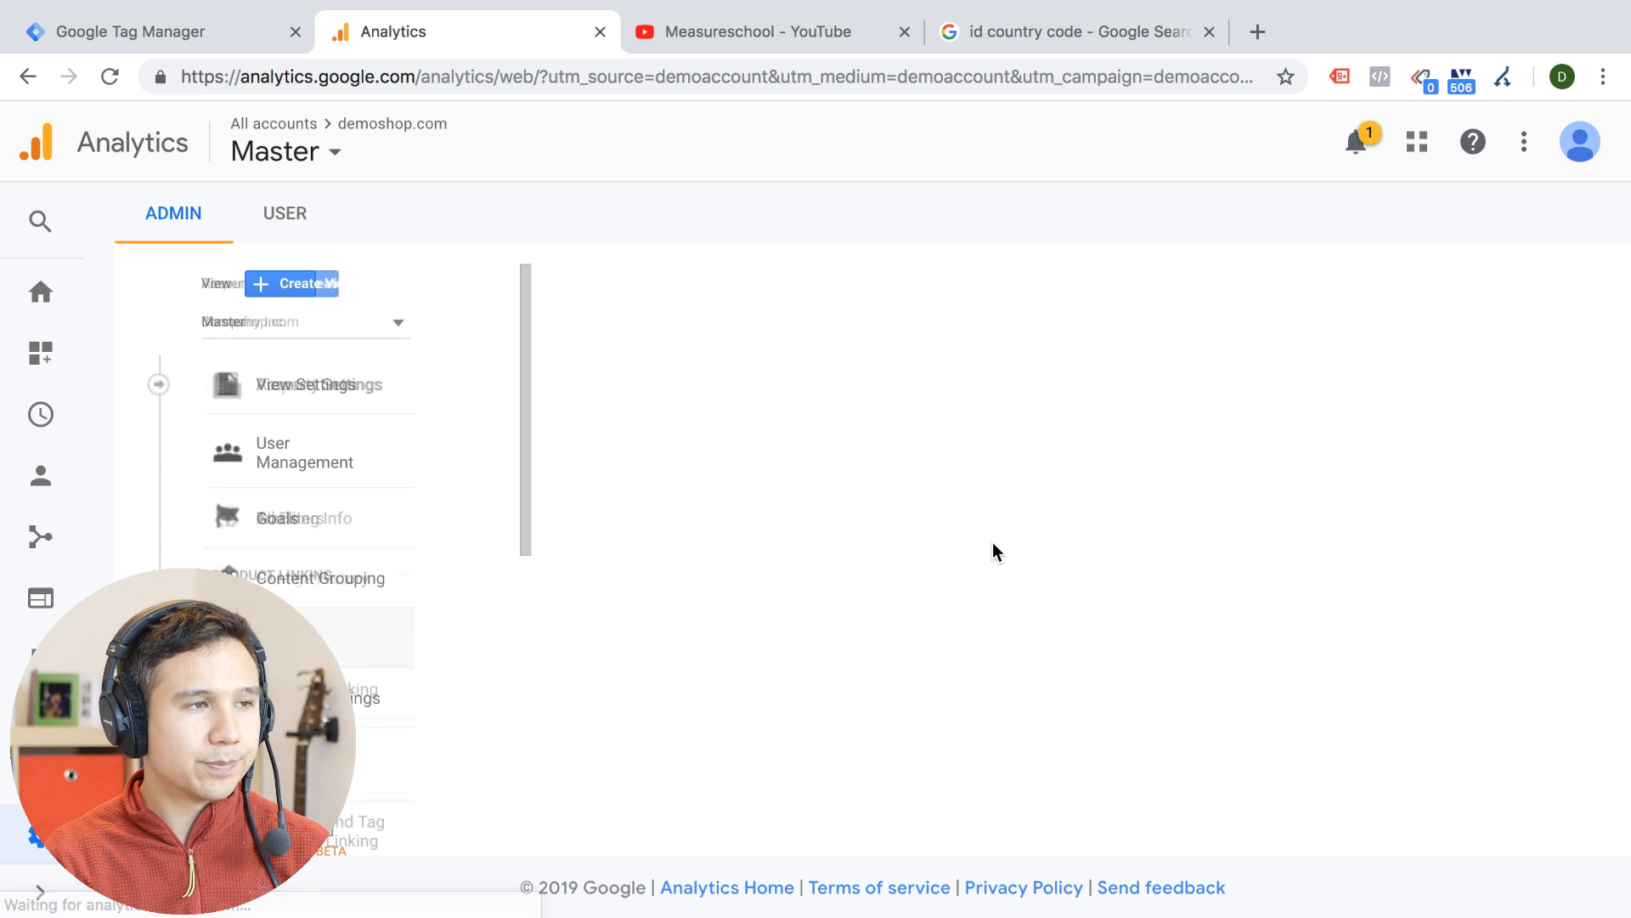
Try adding sc to the excluded URL query parameters in the Master view's settings, and cancel the changes
click(1327, 429)
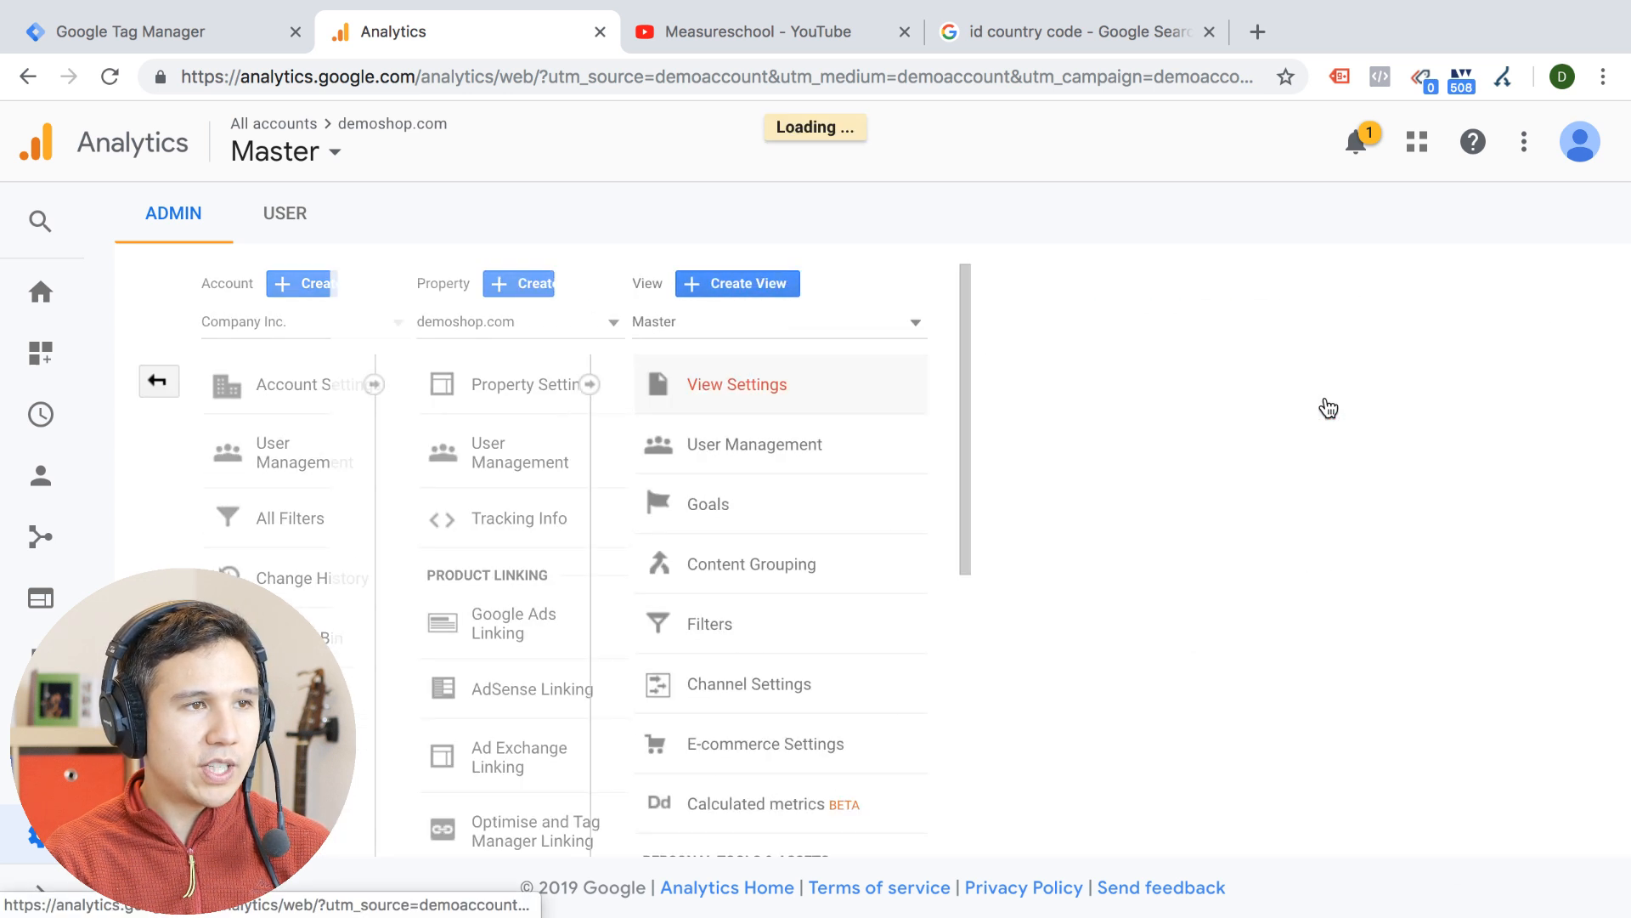
scroll(943, 659, down, 10)
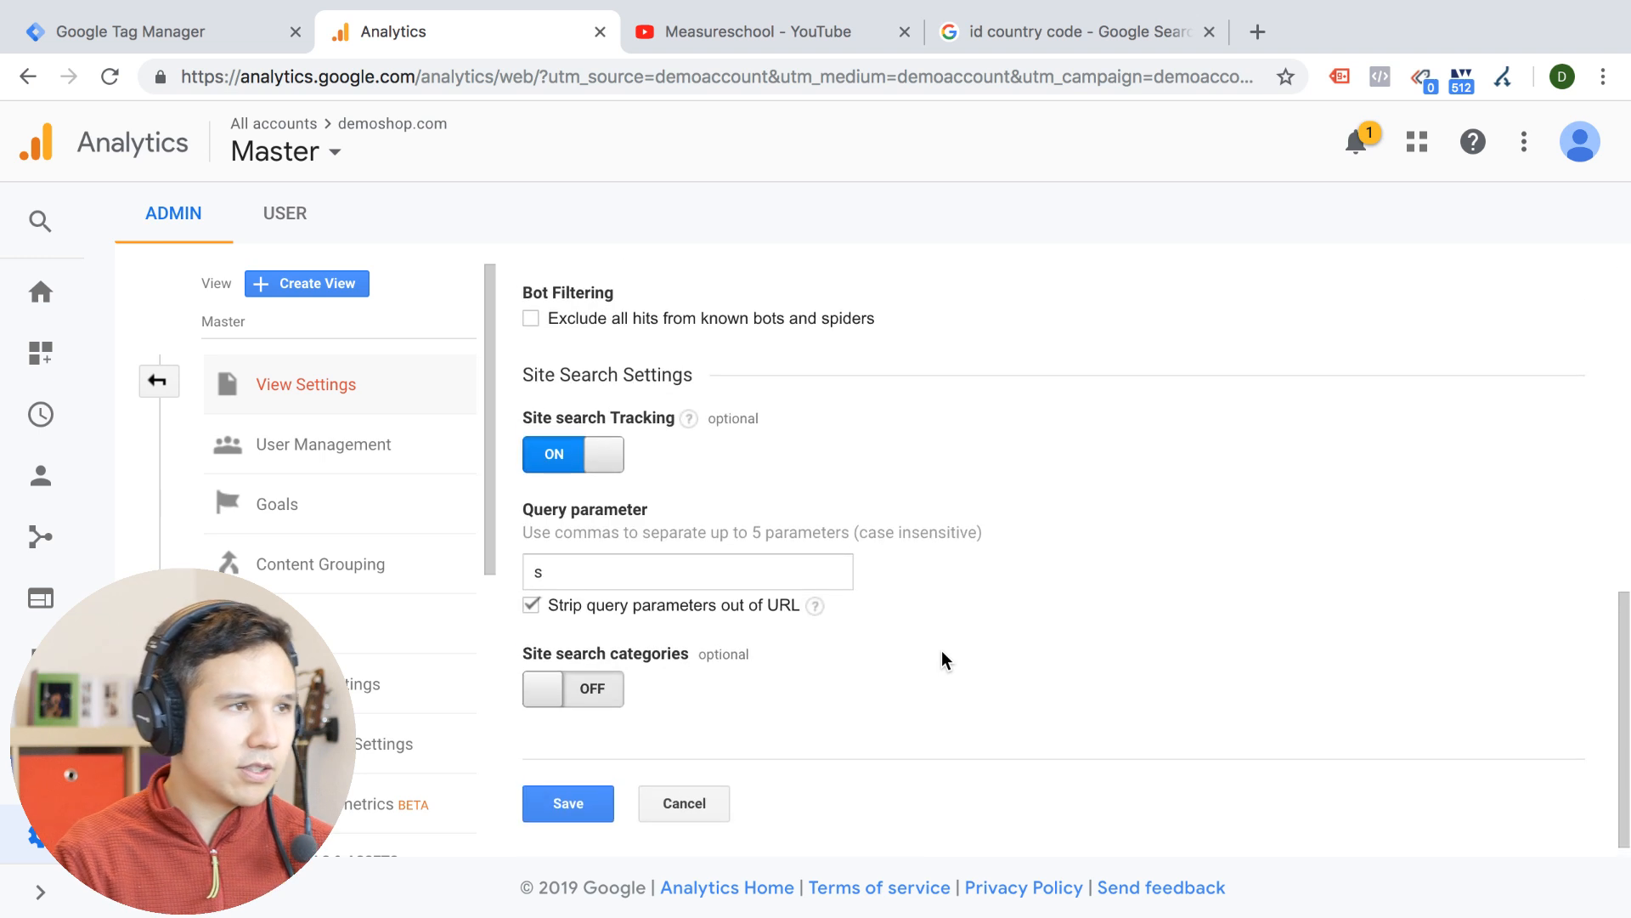
scroll(942, 652, up, 4)
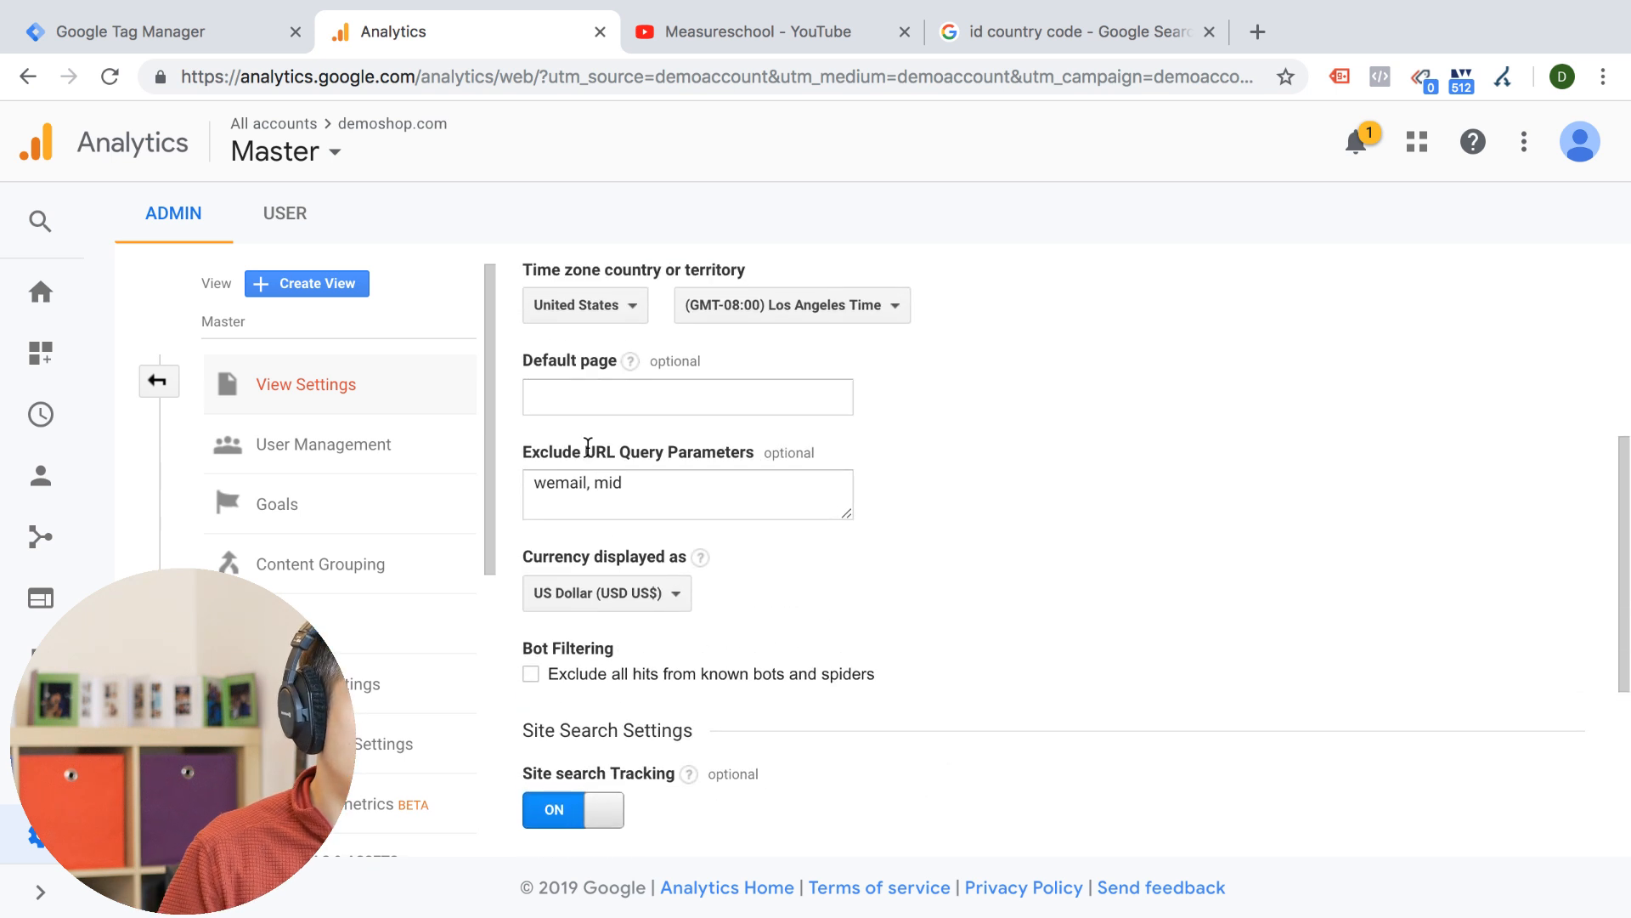
double_click(721, 474)
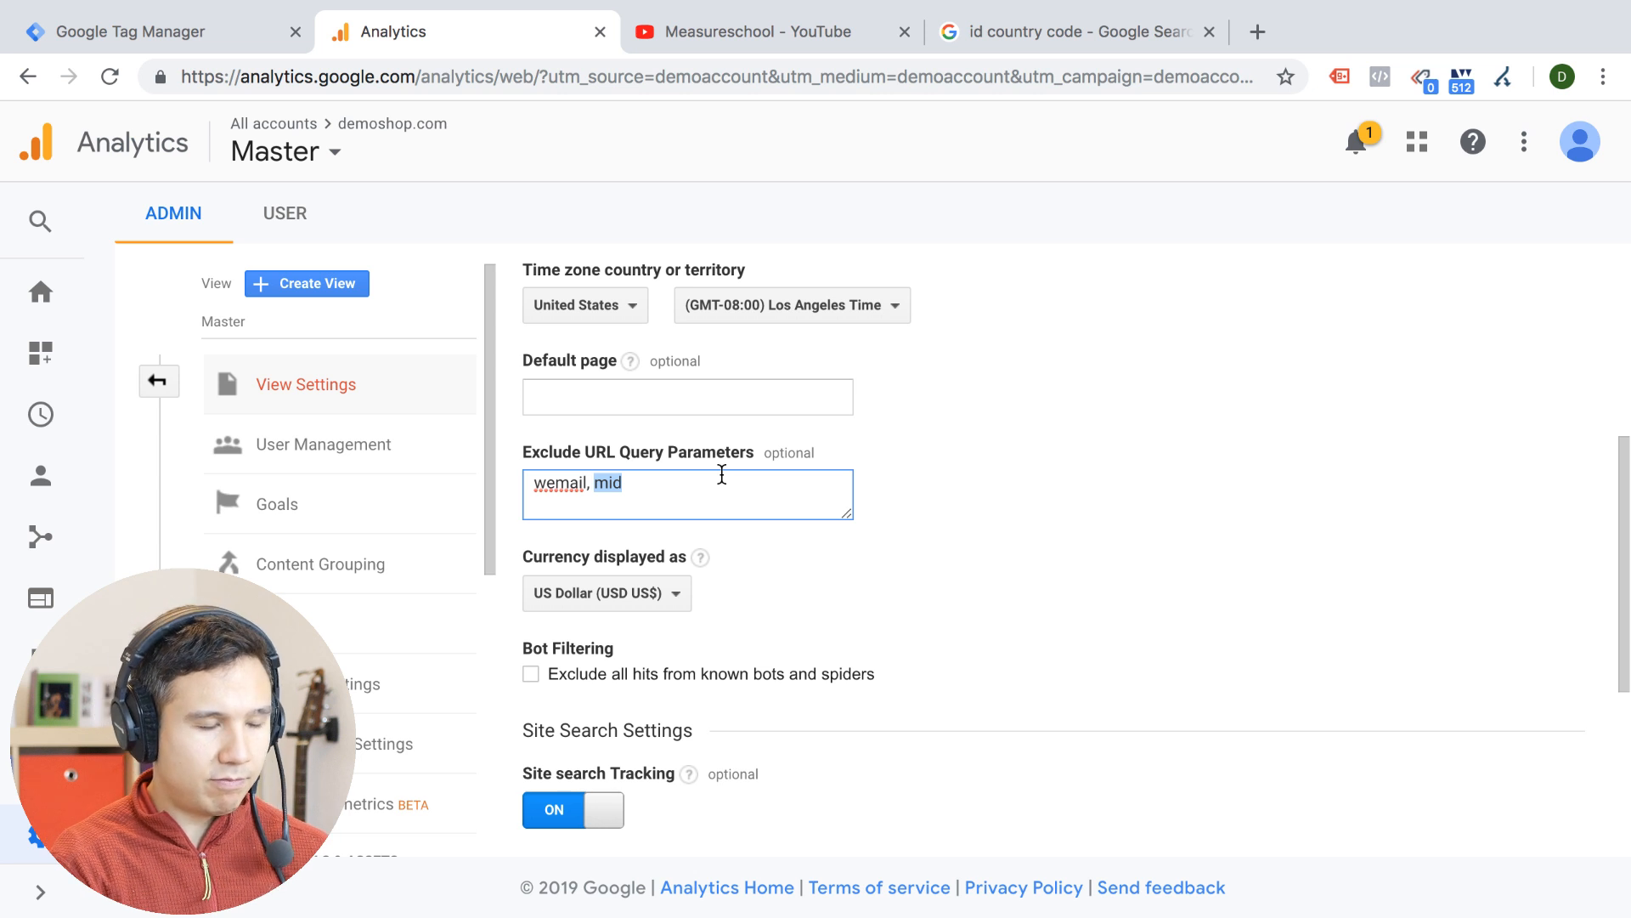
key(Right)
text(, sc)
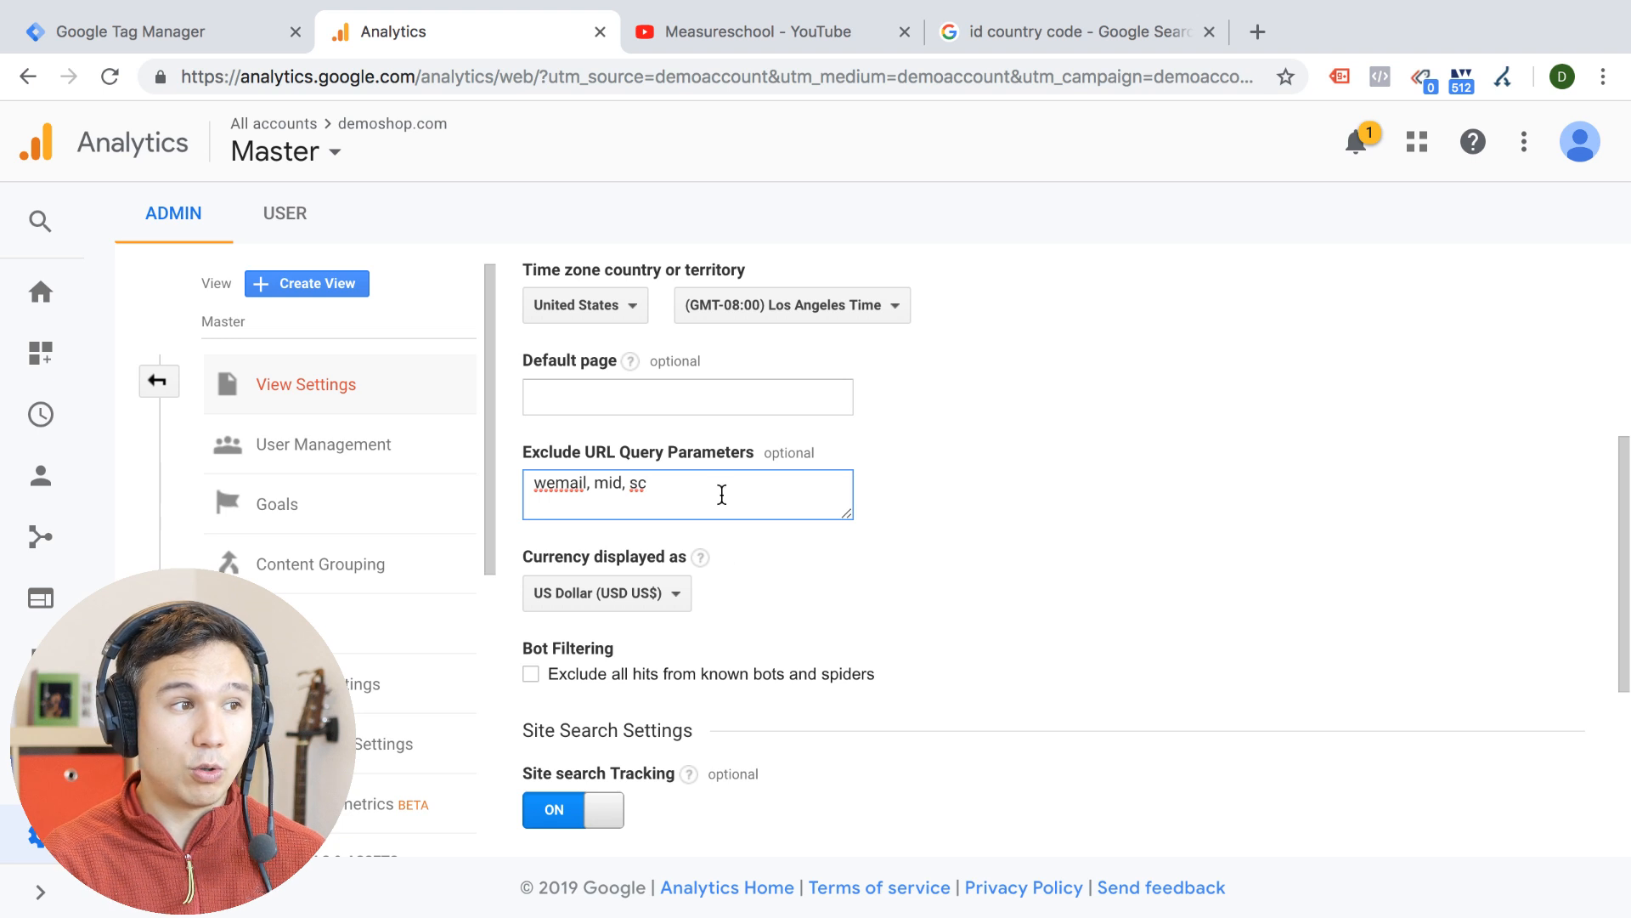
scroll(714, 560, down, 5)
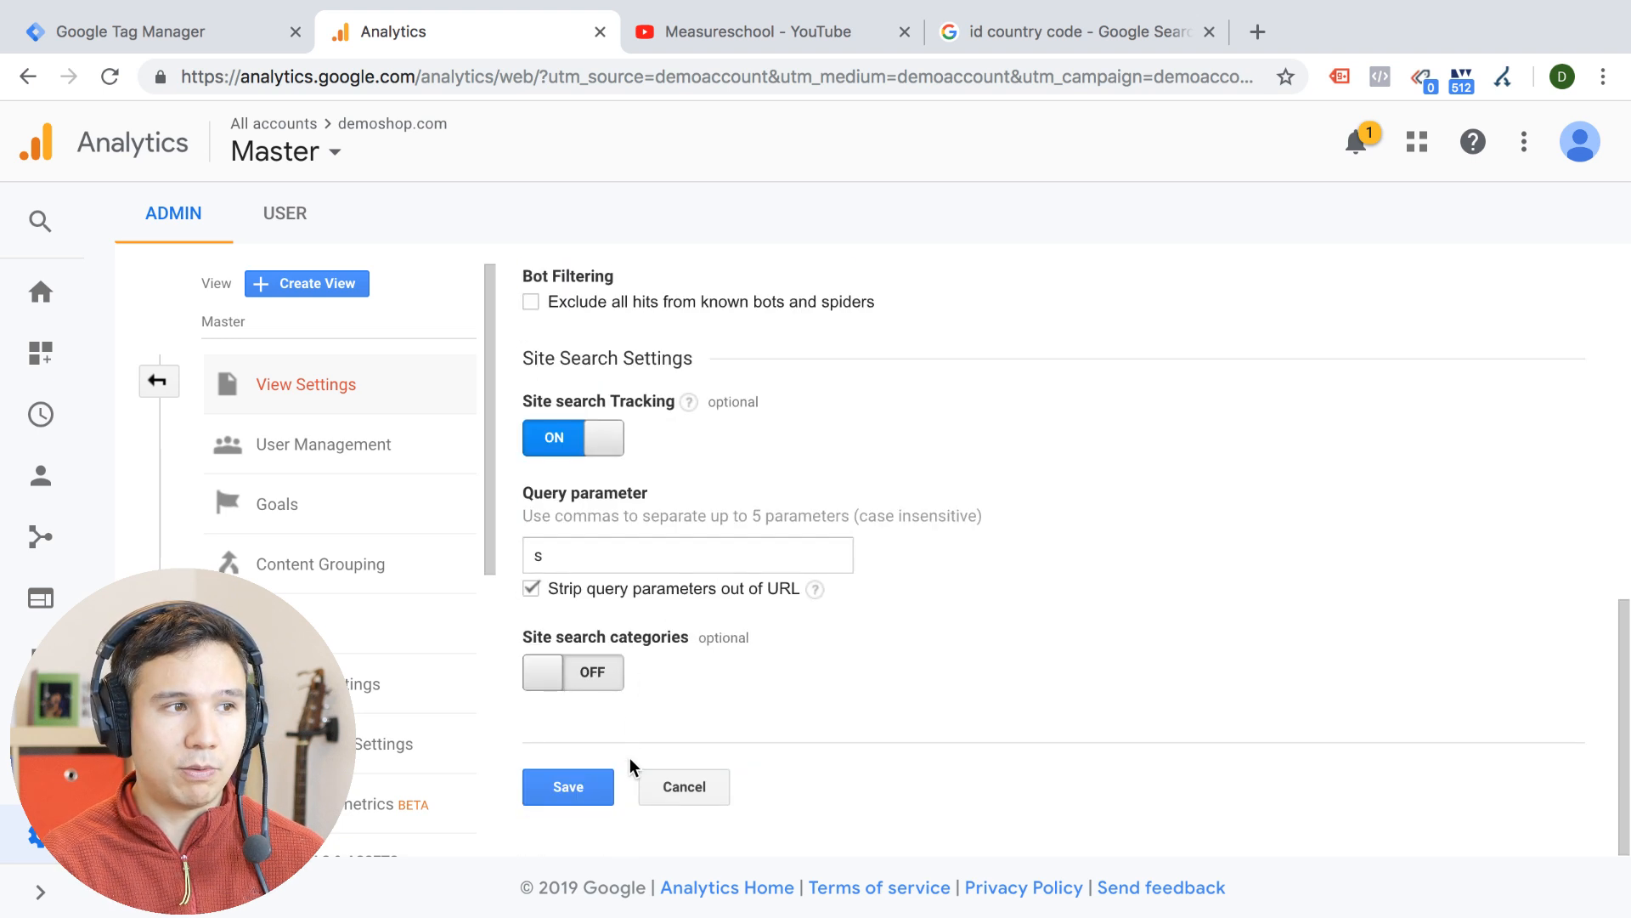
click(667, 793)
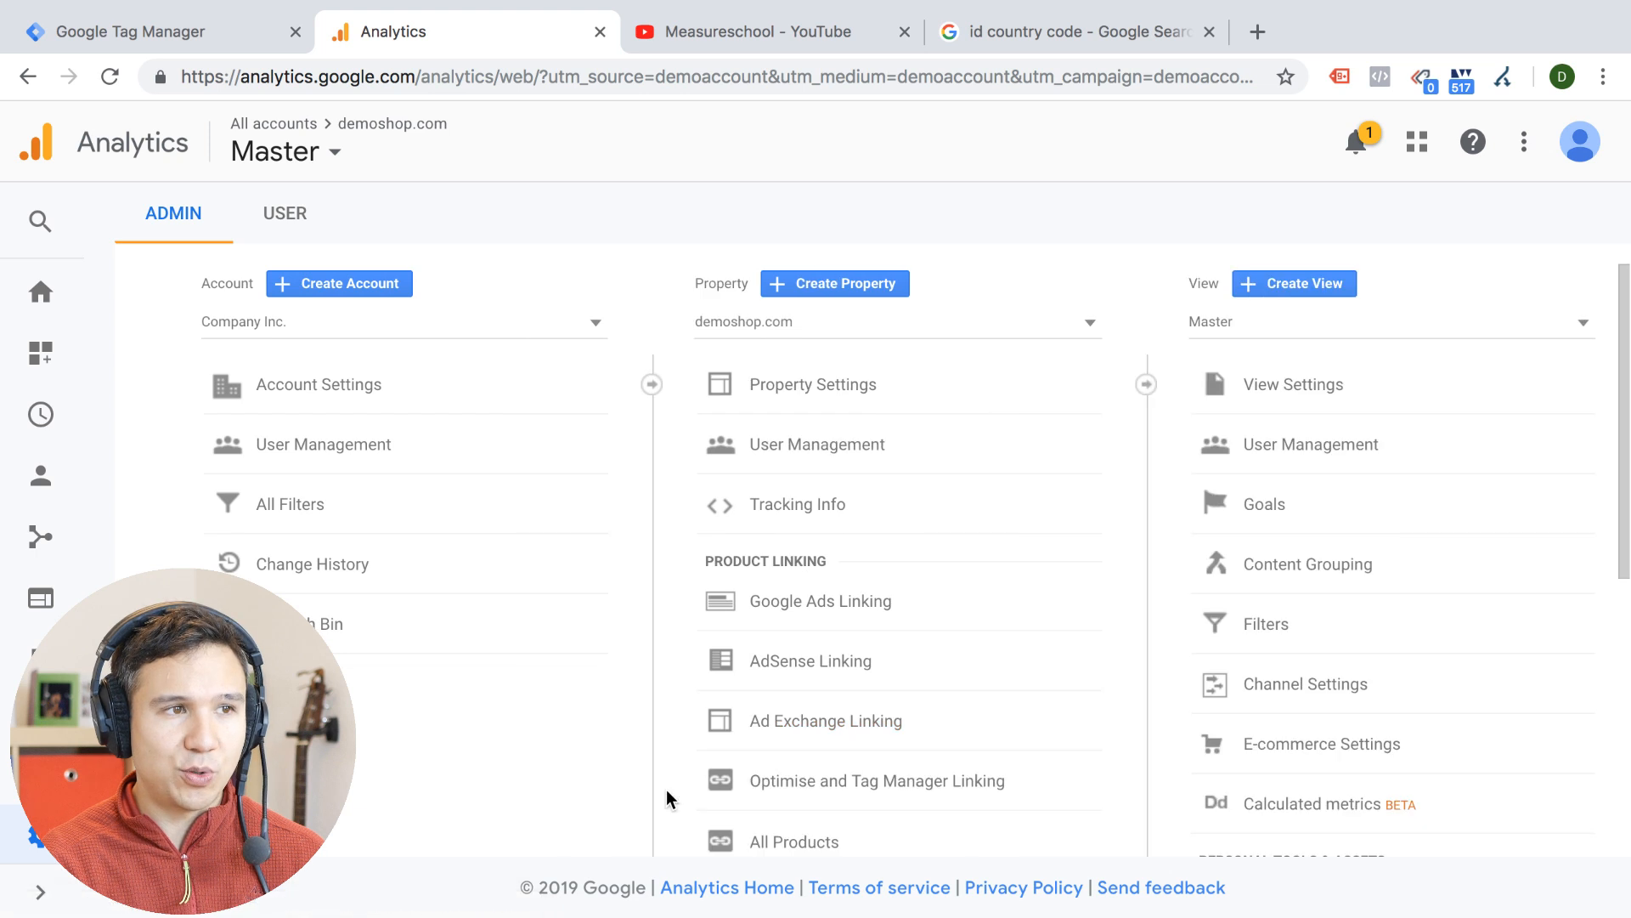
Review the Master view's filters, and open the Referral channel from the All Traffic Channels report in the Acquisition section
click(1313, 609)
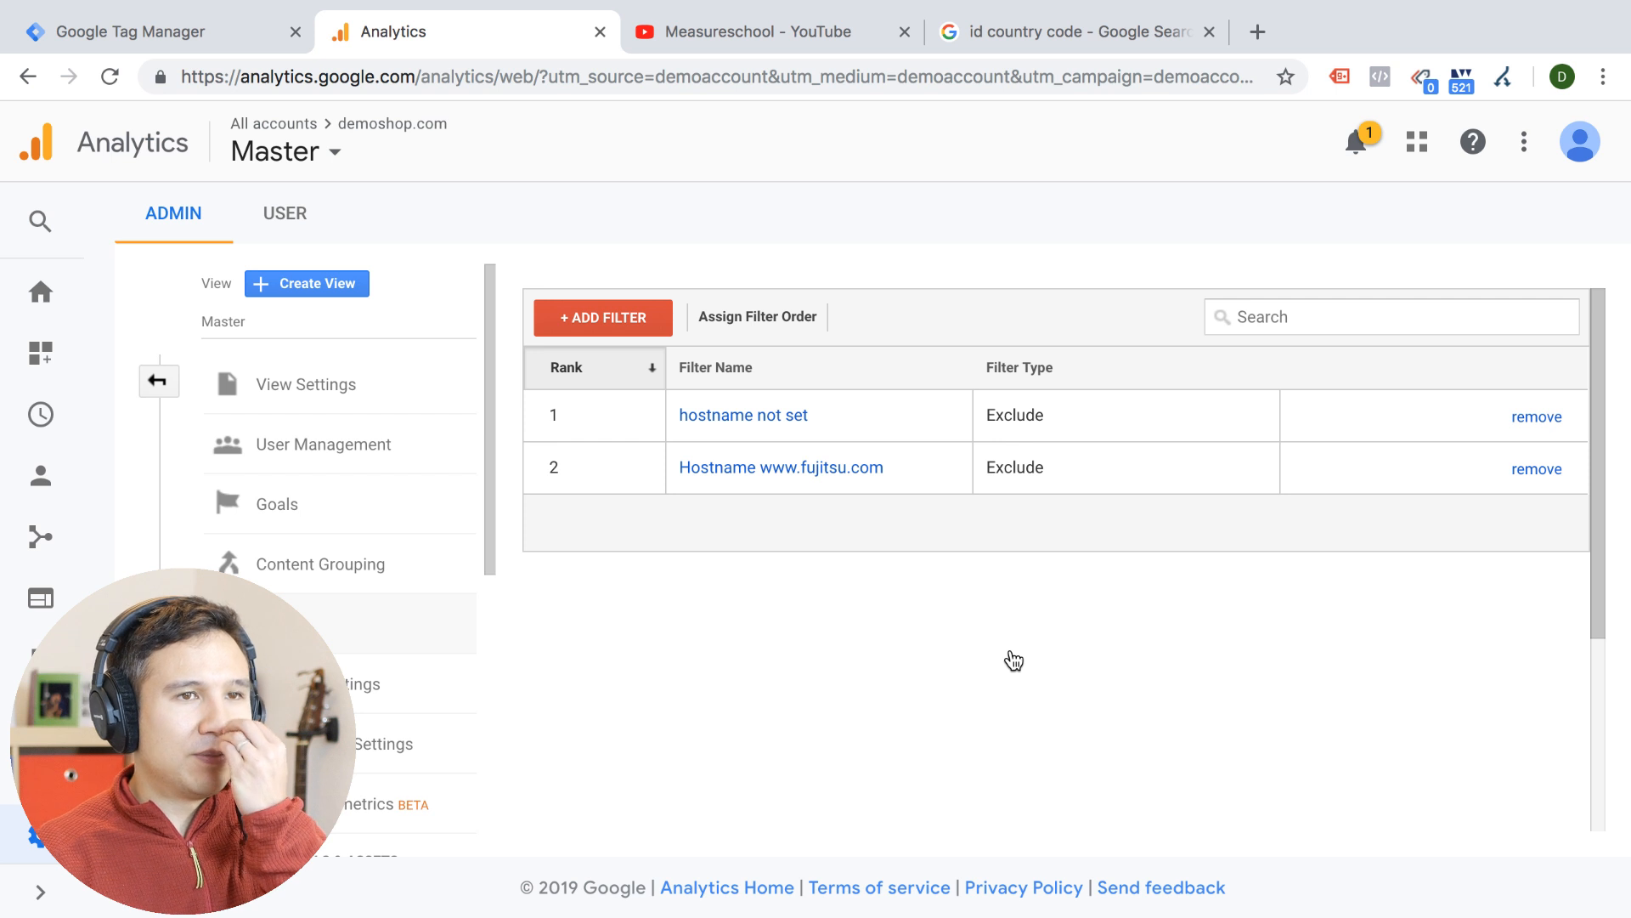
click(35, 557)
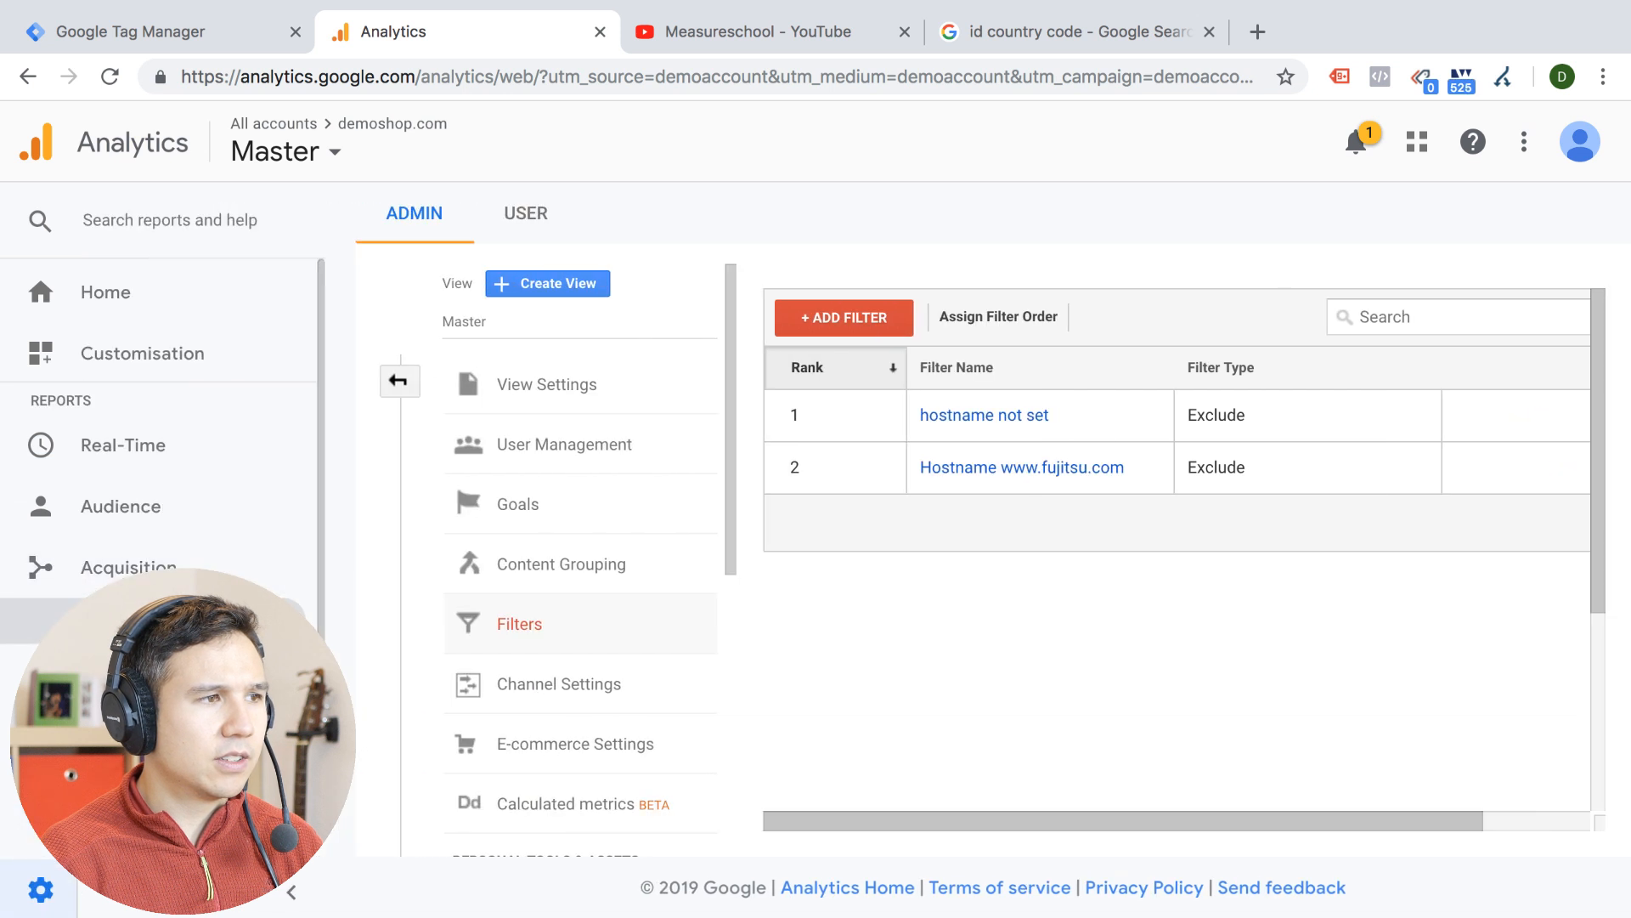
scroll(161, 476, down, 2)
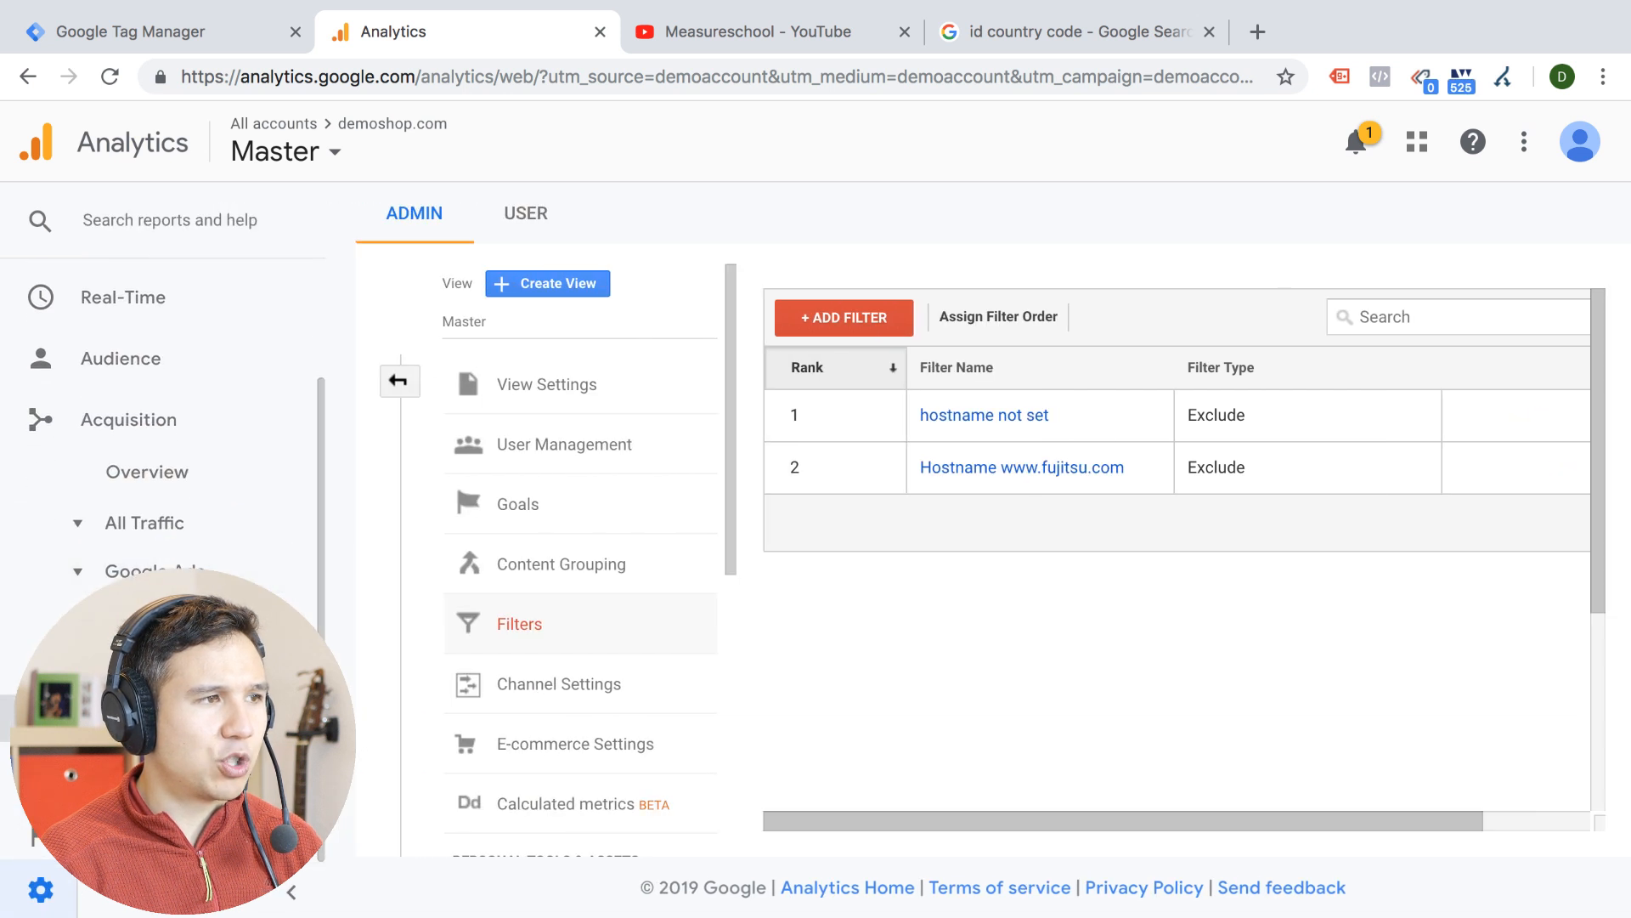
click(113, 527)
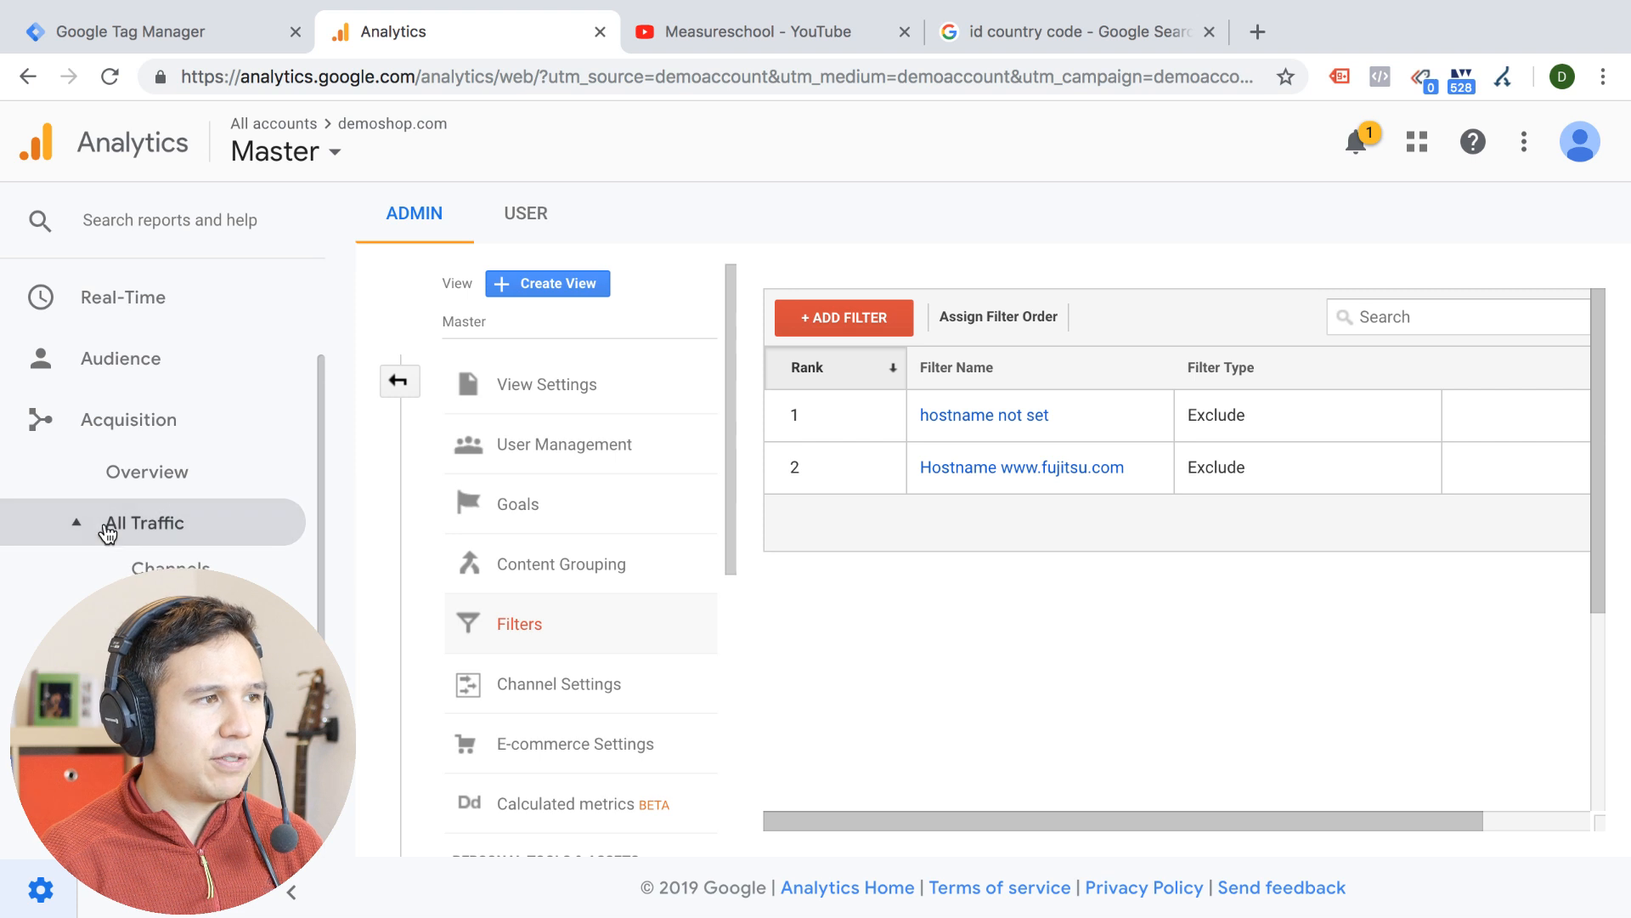
click(146, 567)
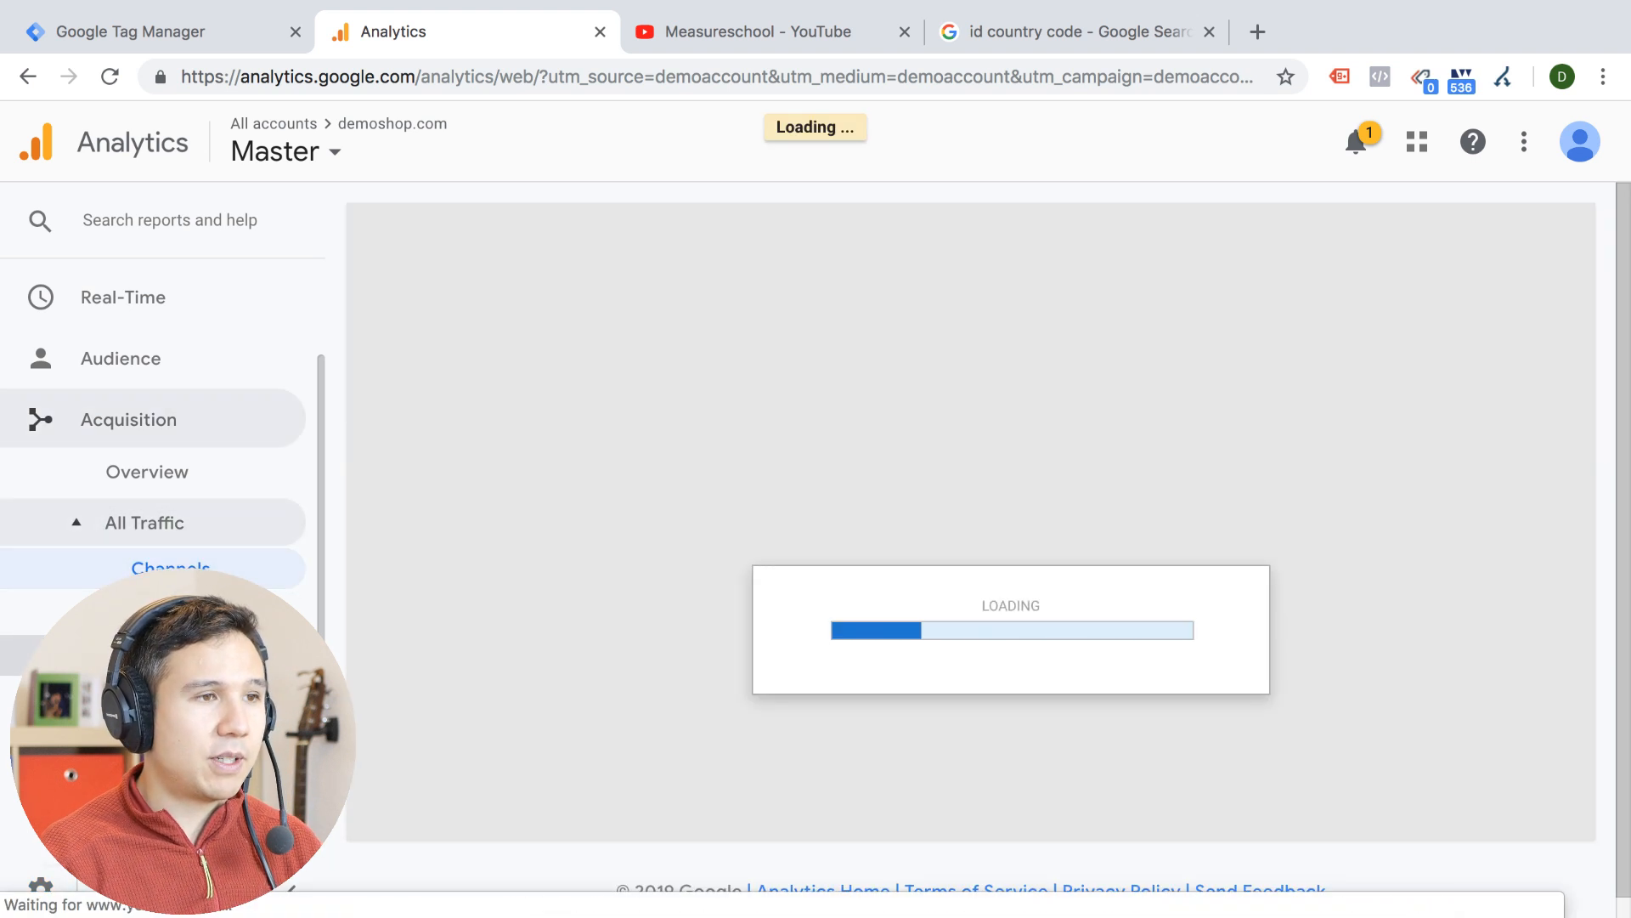
scroll(431, 624, down, 8)
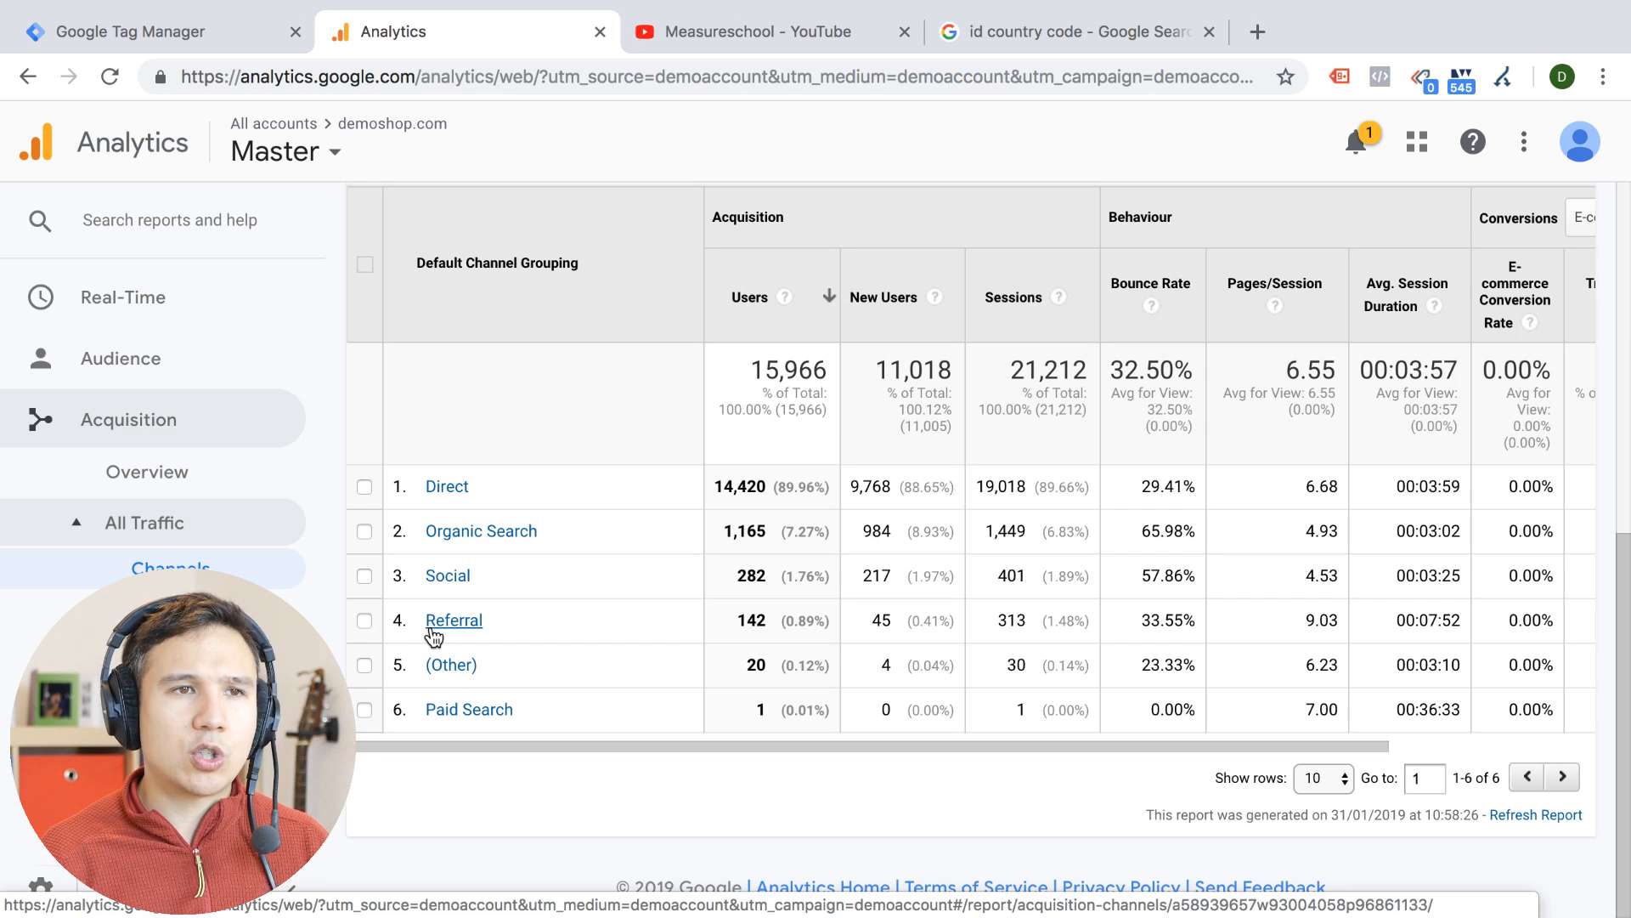
click(450, 620)
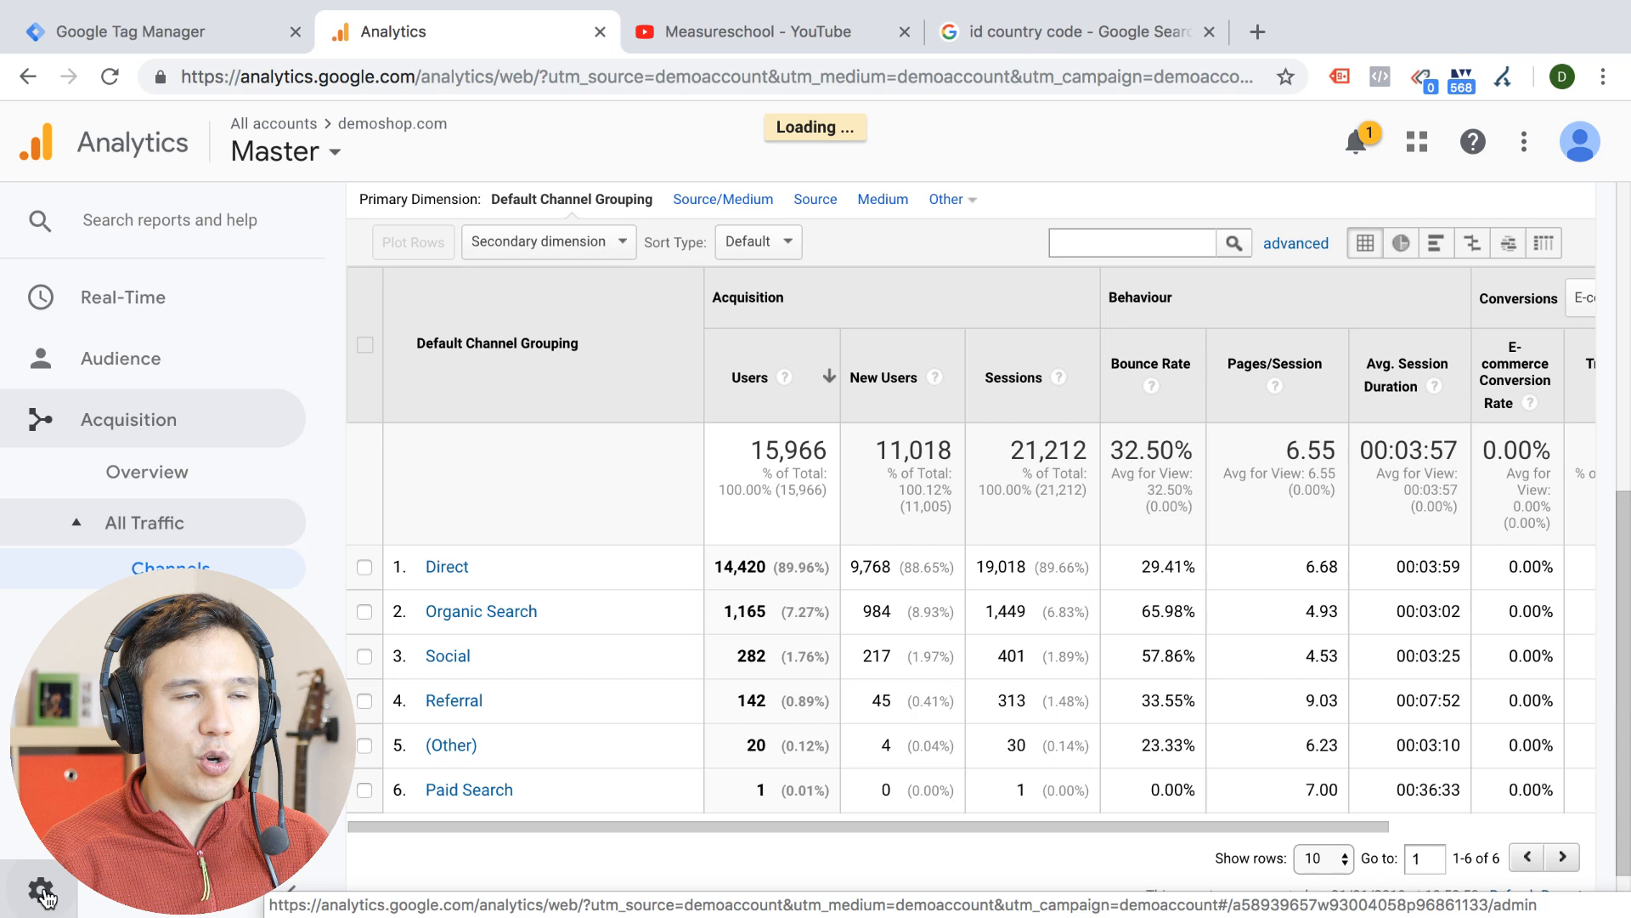
Open the Channel Grouping list in the Master view's channel settings
click(41, 891)
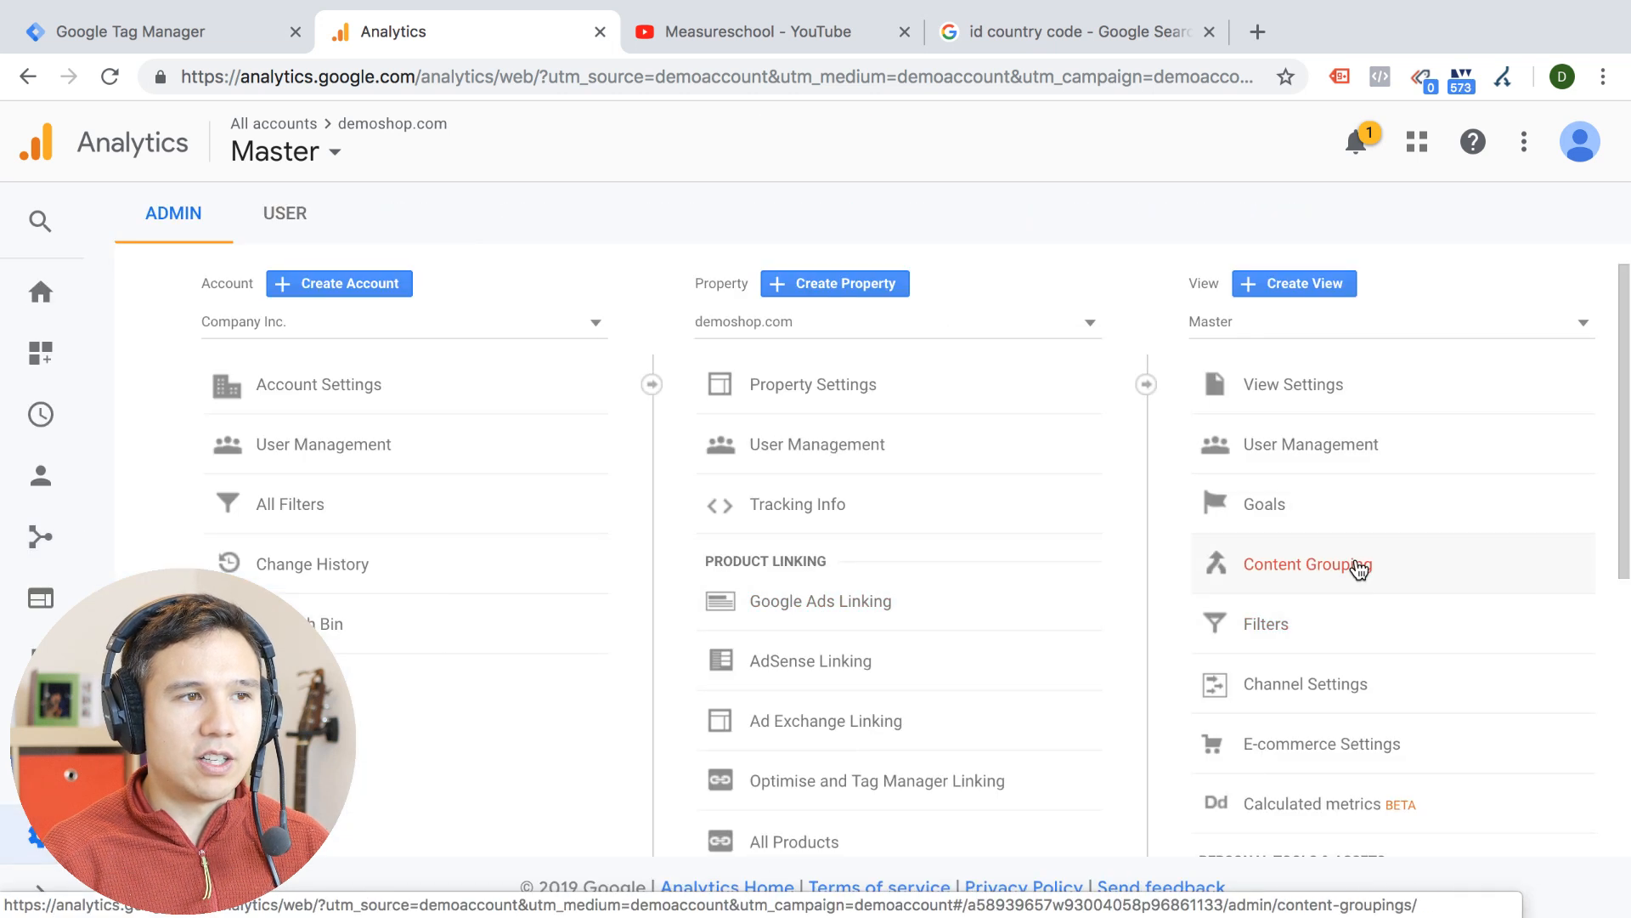
click(1350, 705)
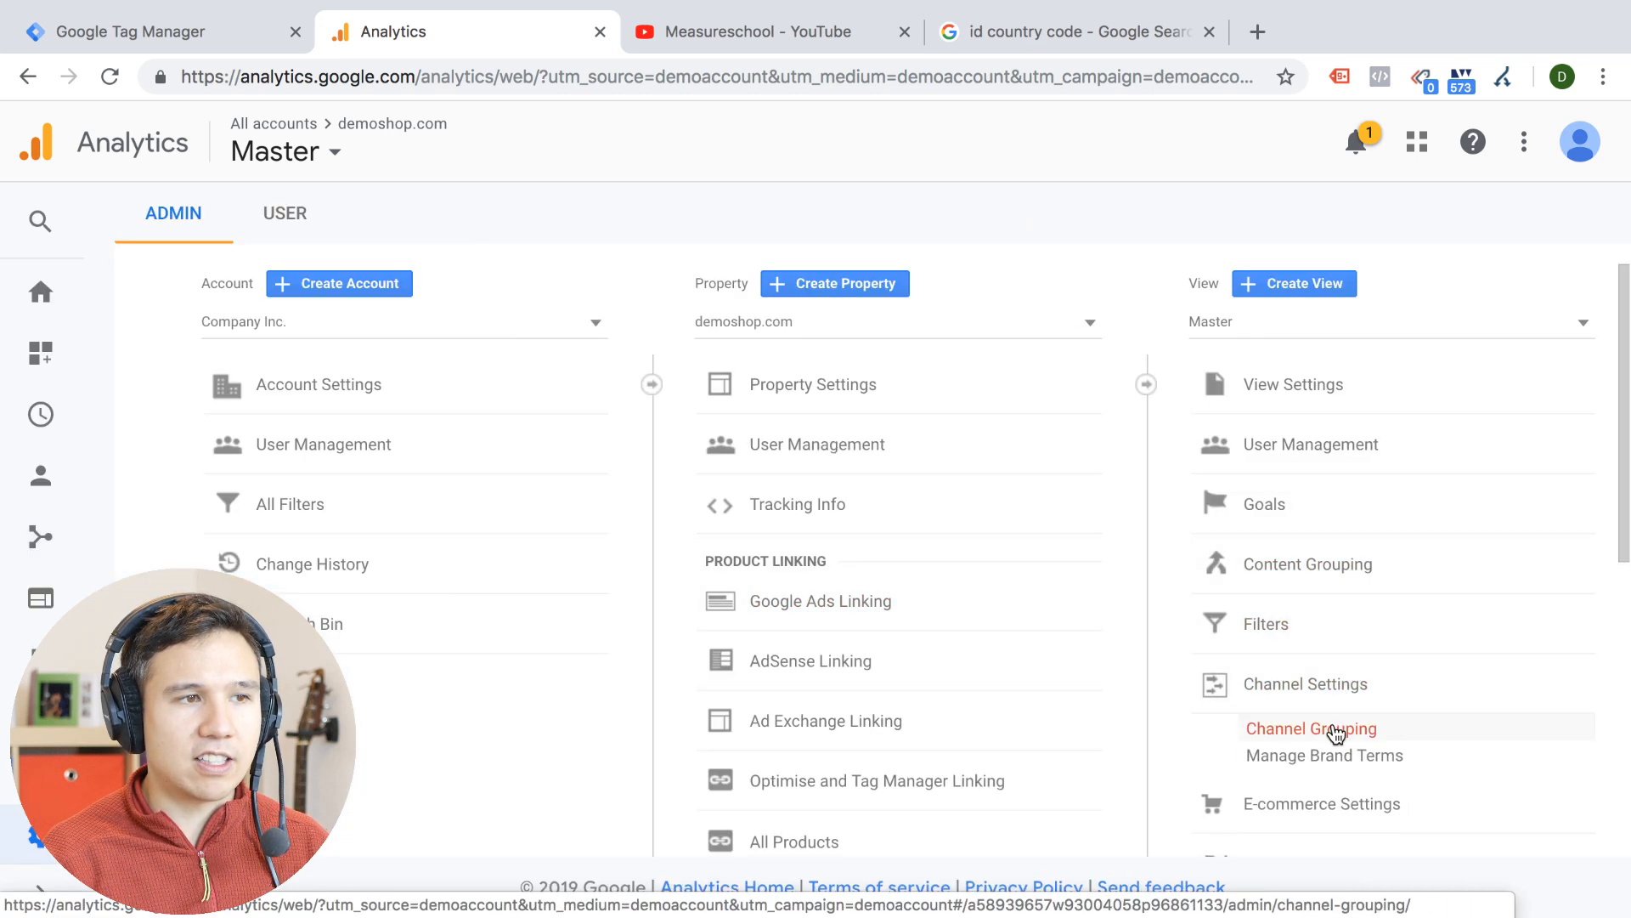
click(1333, 727)
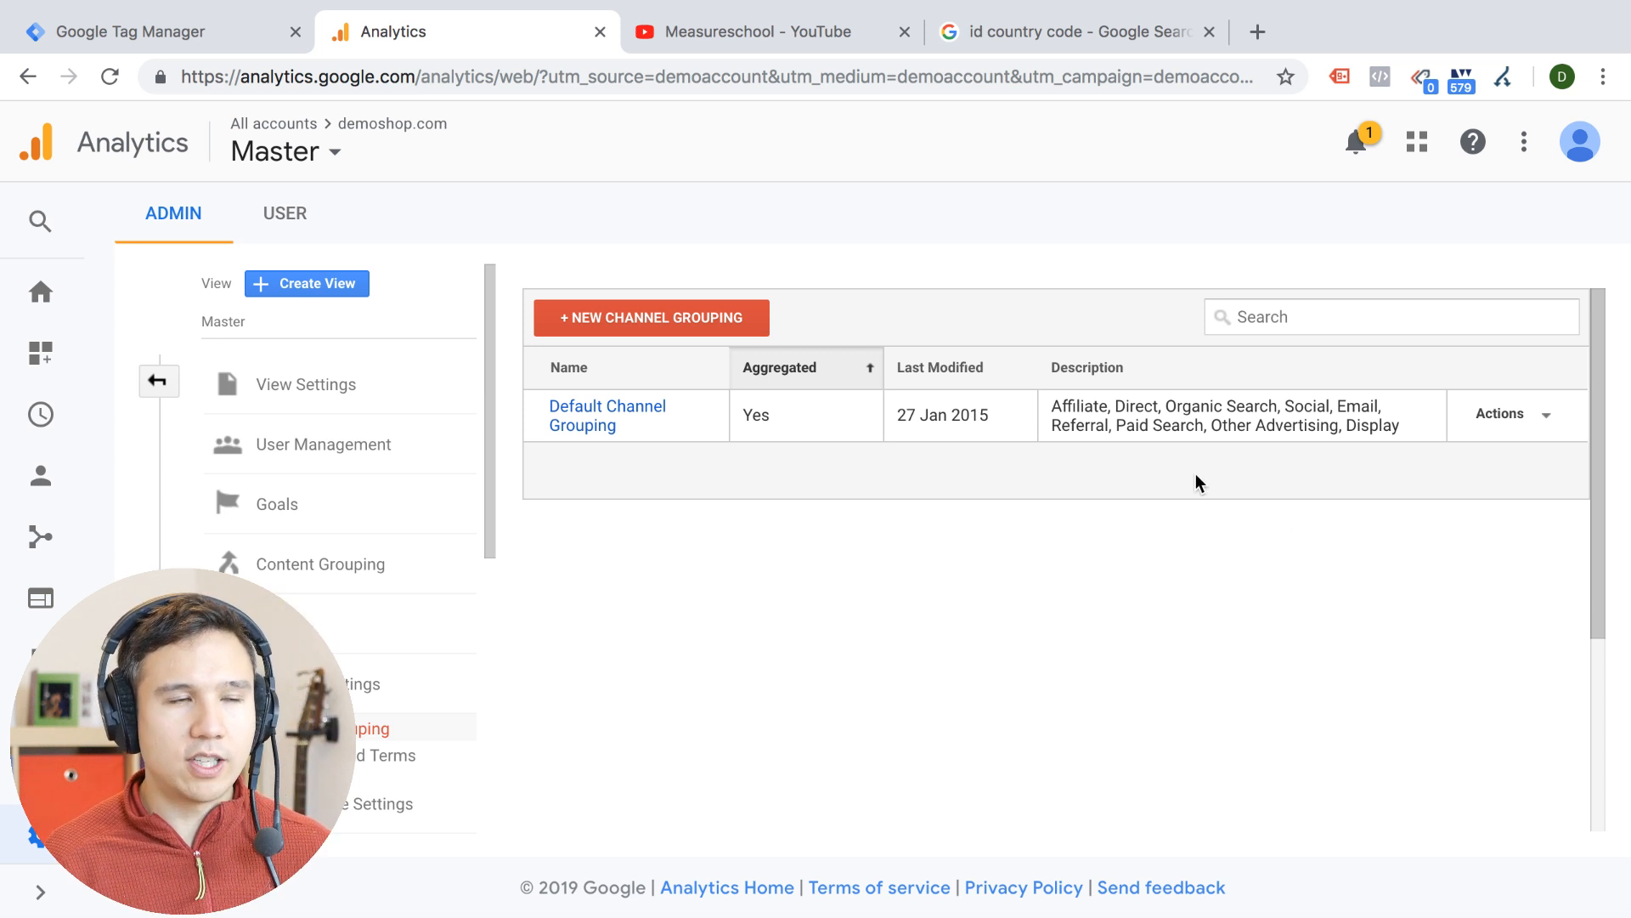
Start a new channel grouping named Coupon and add a channel definition to it
click(665, 302)
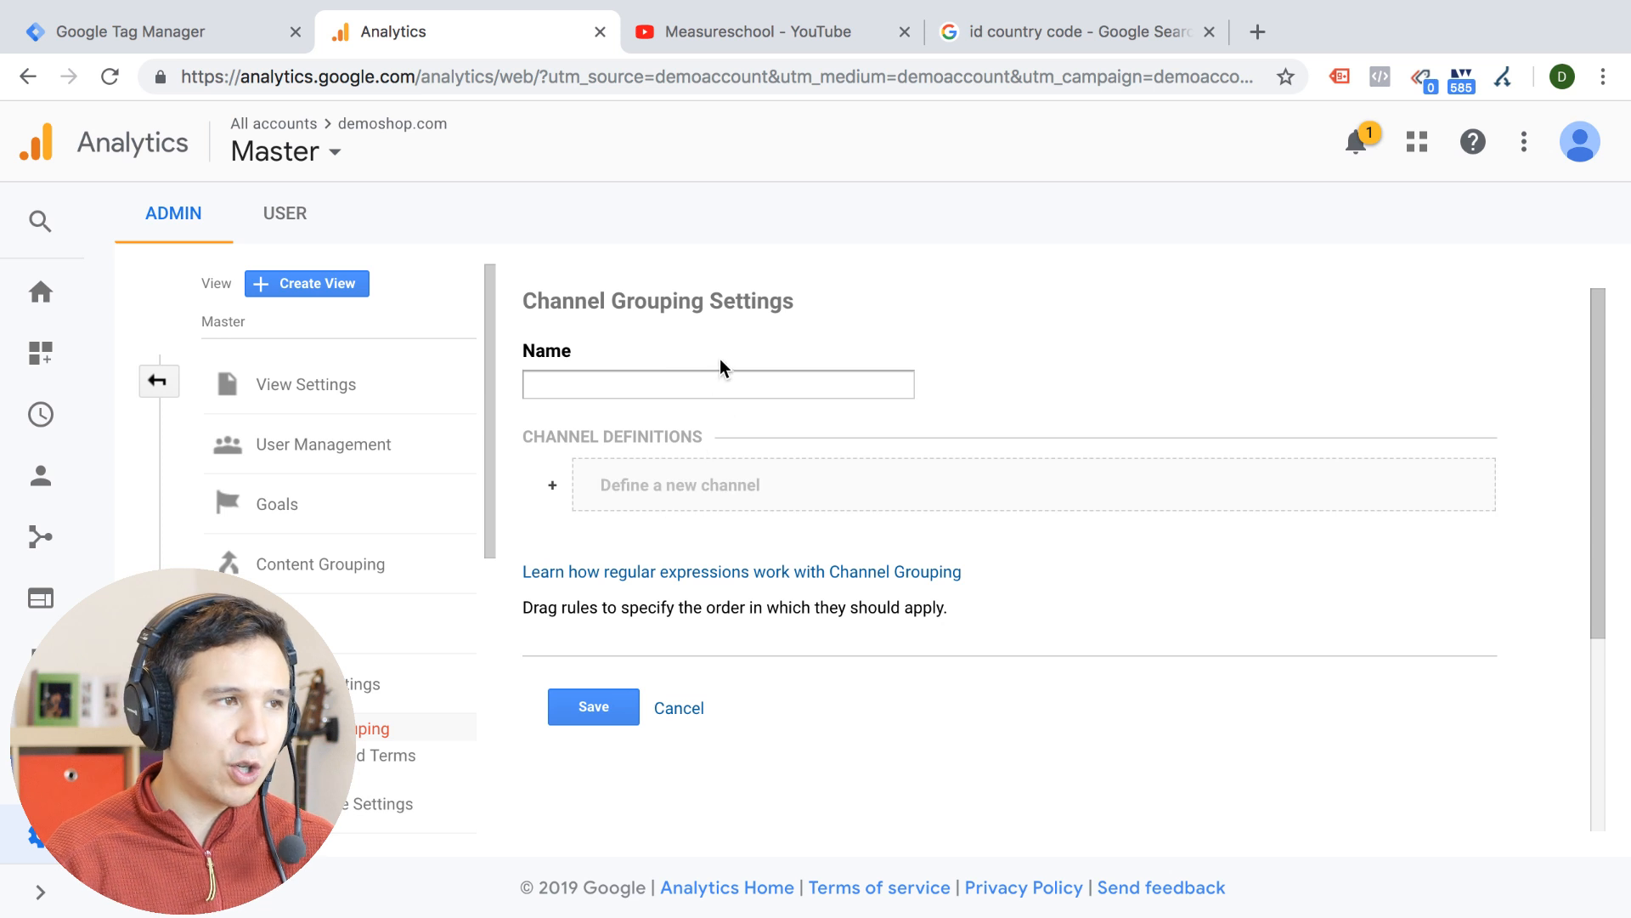
click(714, 383)
text(Coupon)
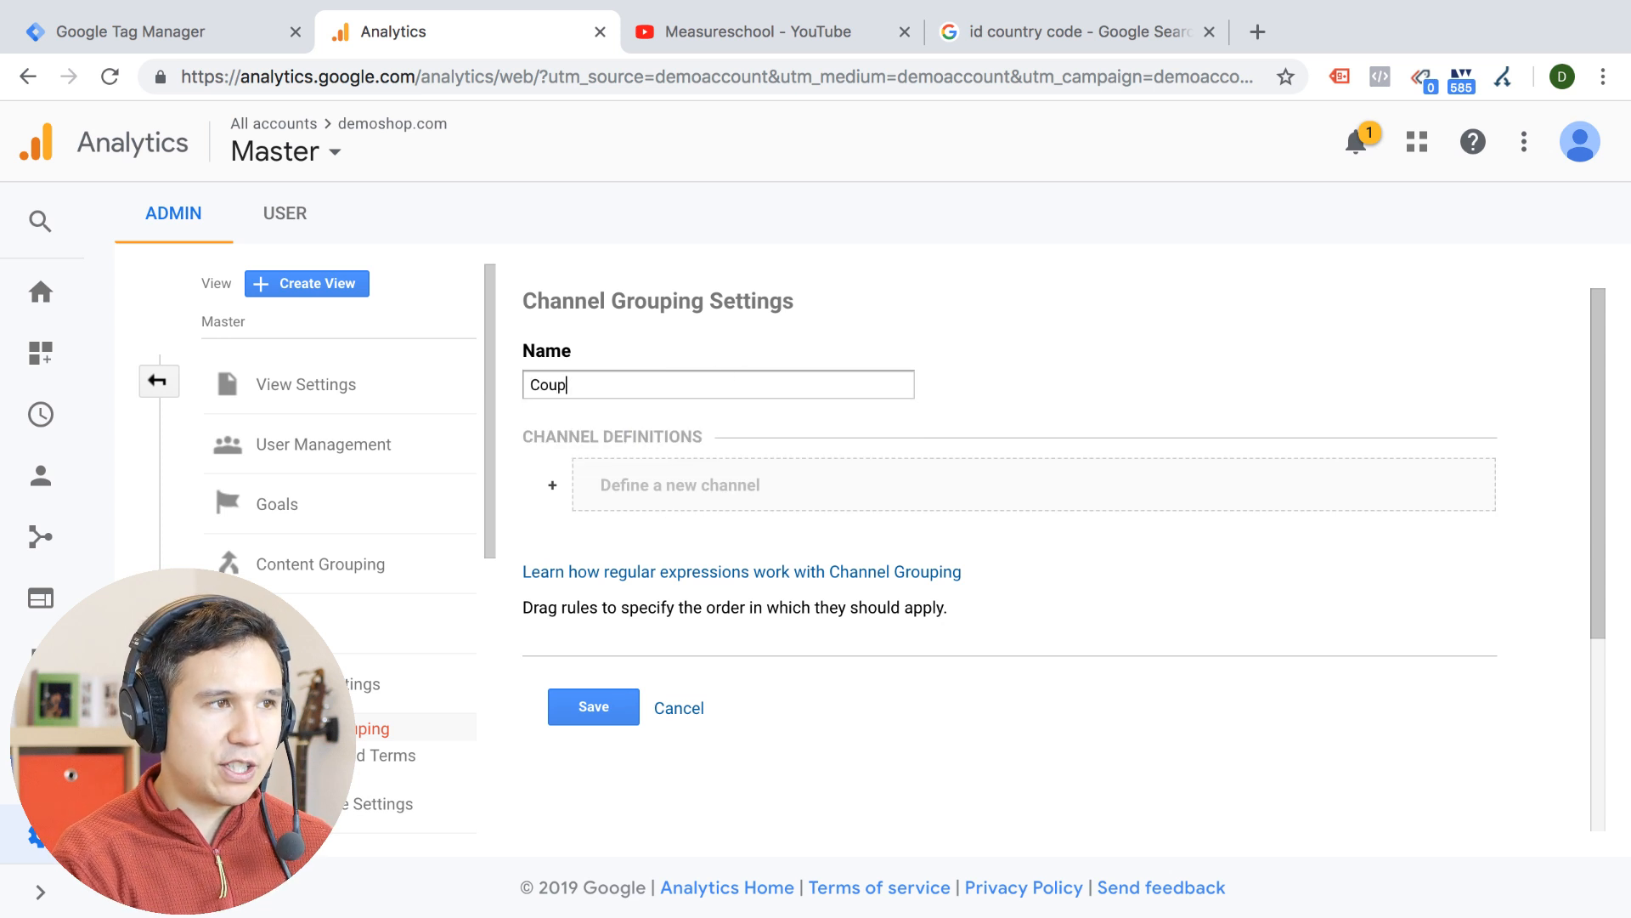
click(772, 518)
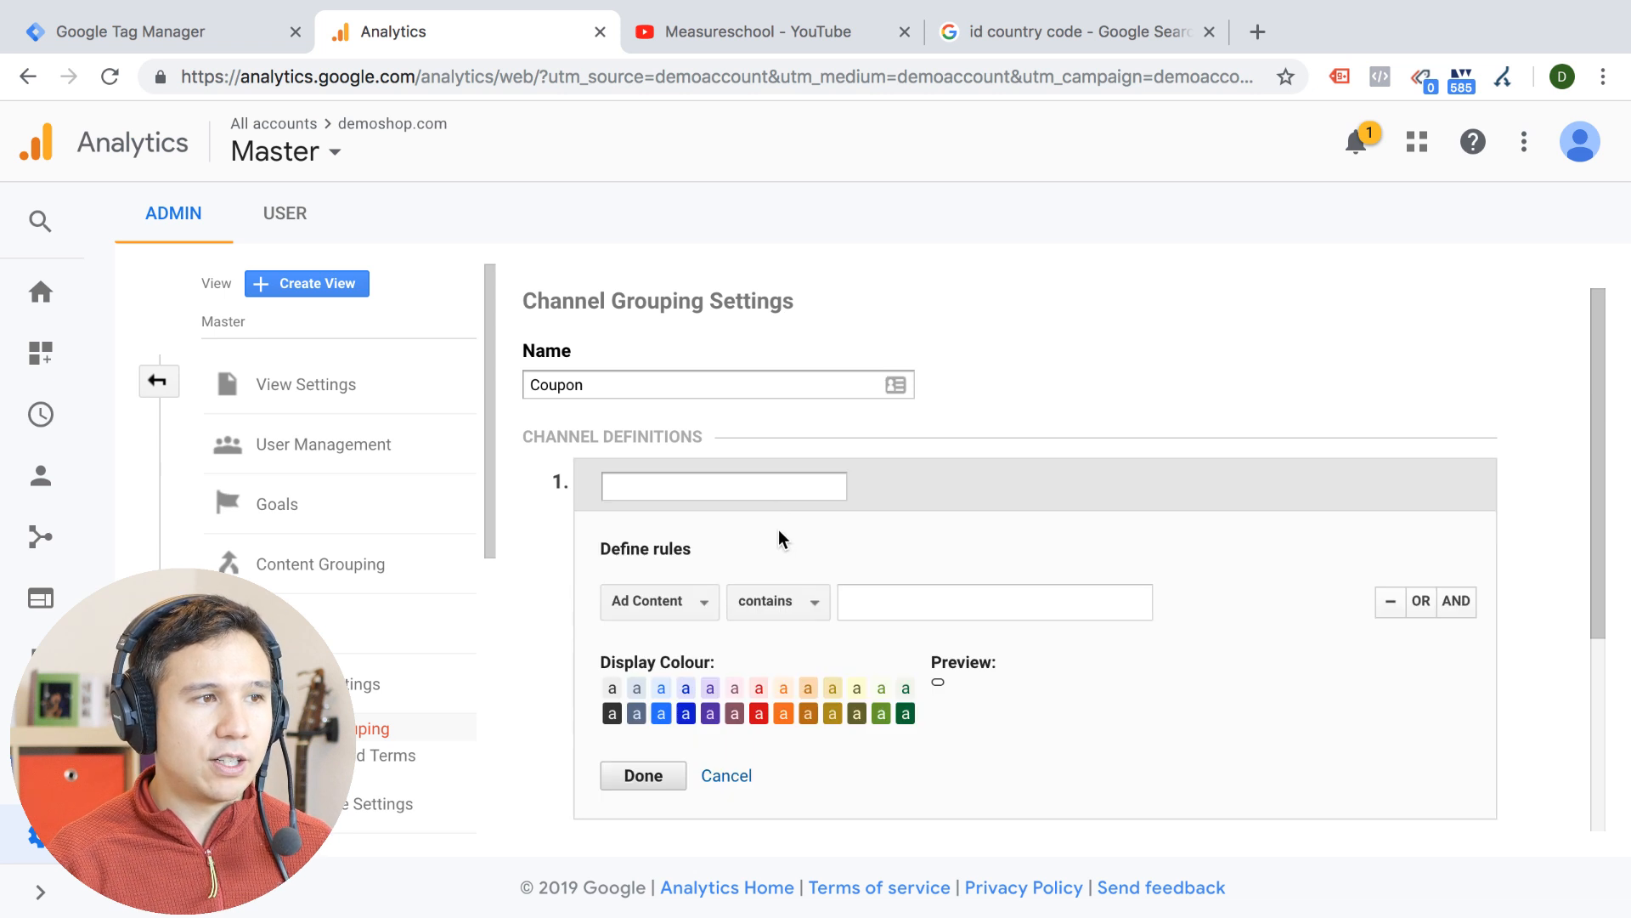
Look through the rule dimensions and remaining options of the Coupon grouping's channel definition
click(667, 619)
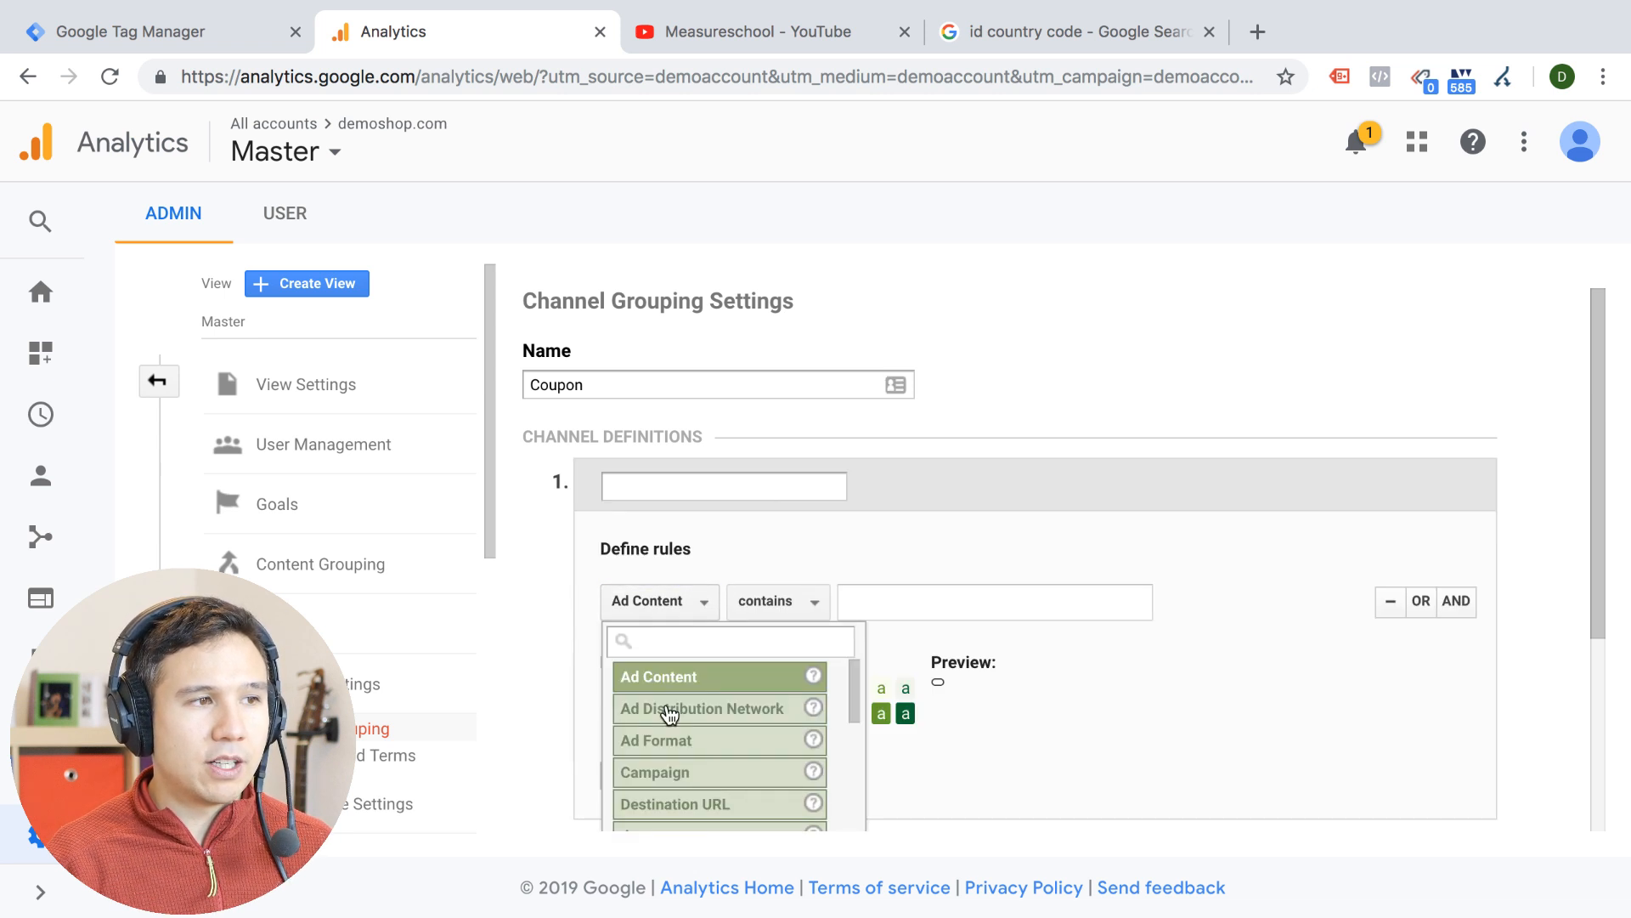
scroll(666, 713, down, 5)
click(1023, 739)
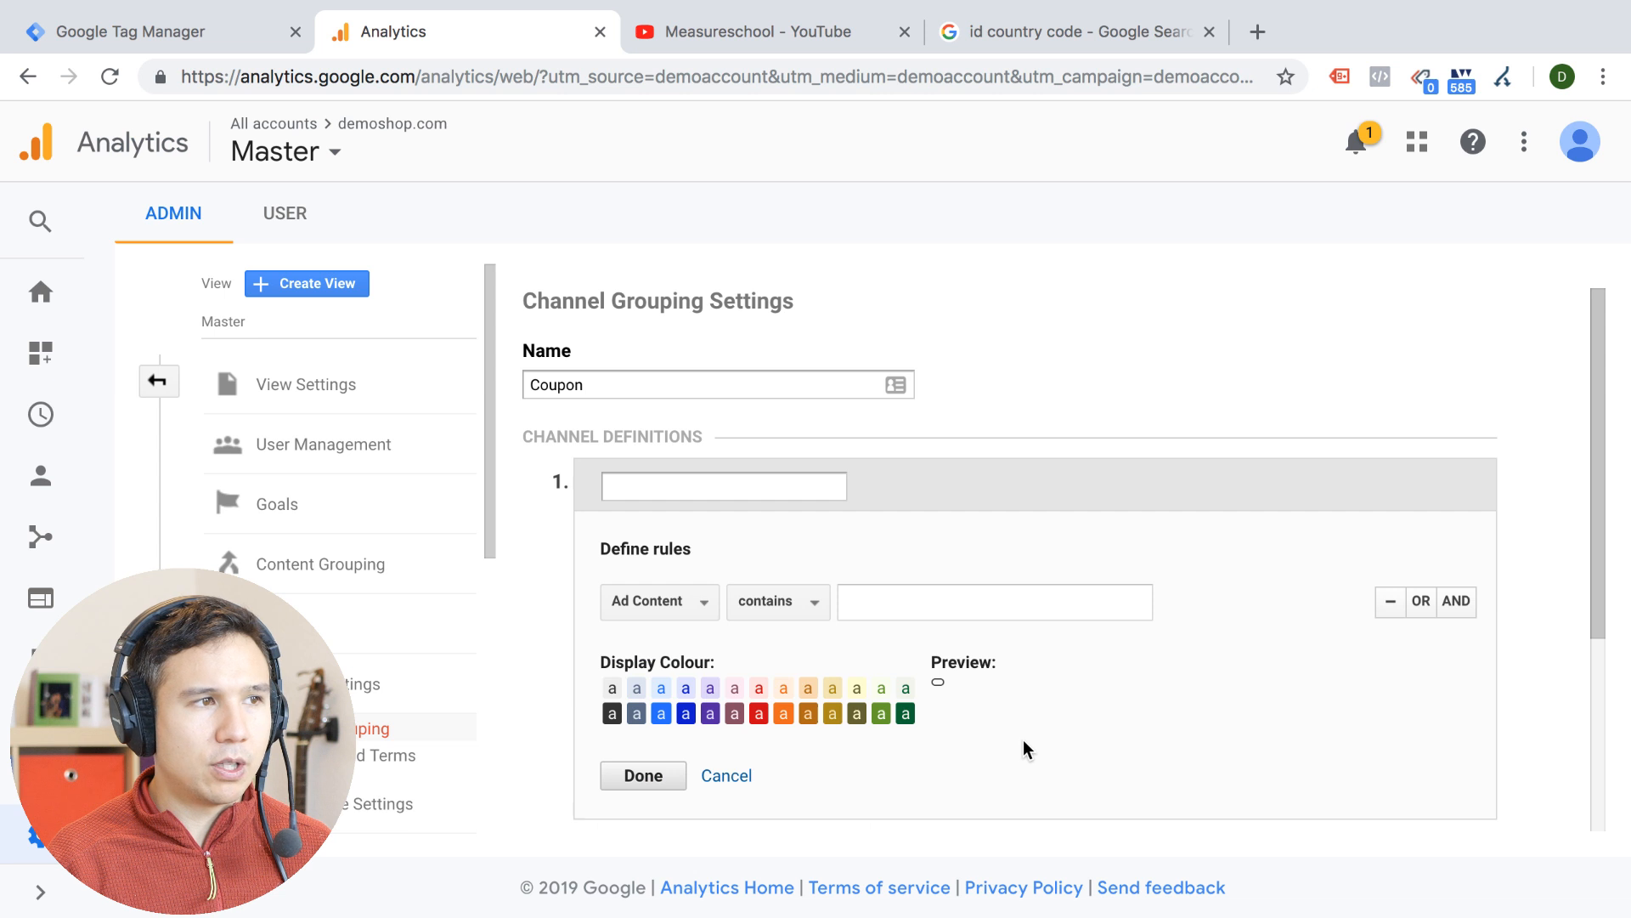
scroll(973, 699, down, 2)
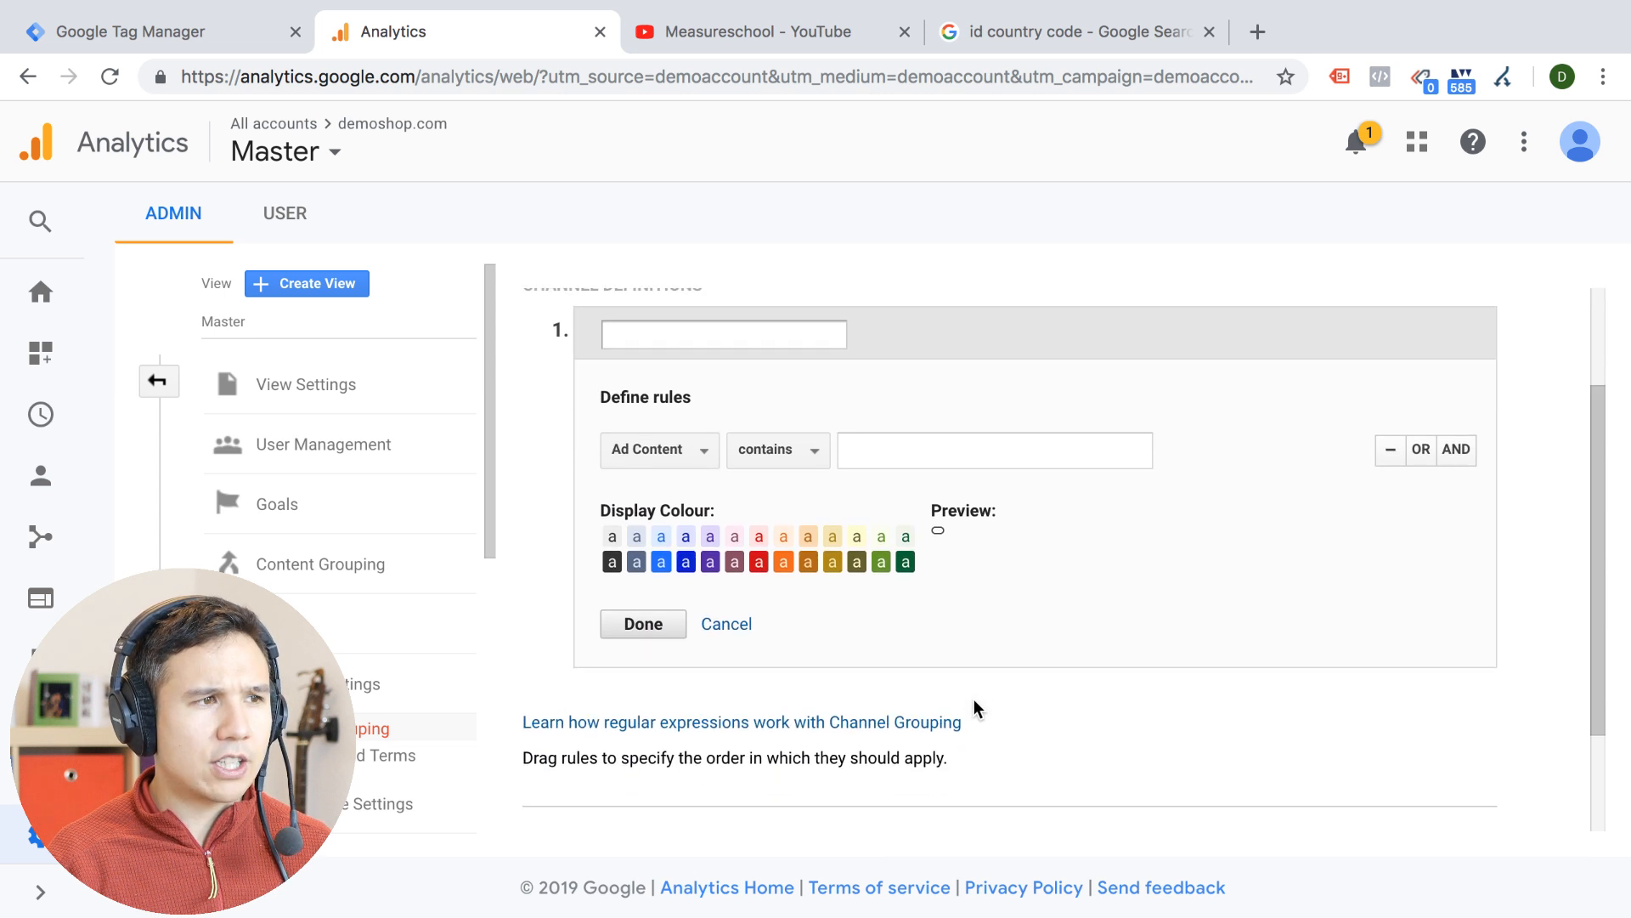
scroll(974, 708, up, 1)
scroll(974, 699, up, 2)
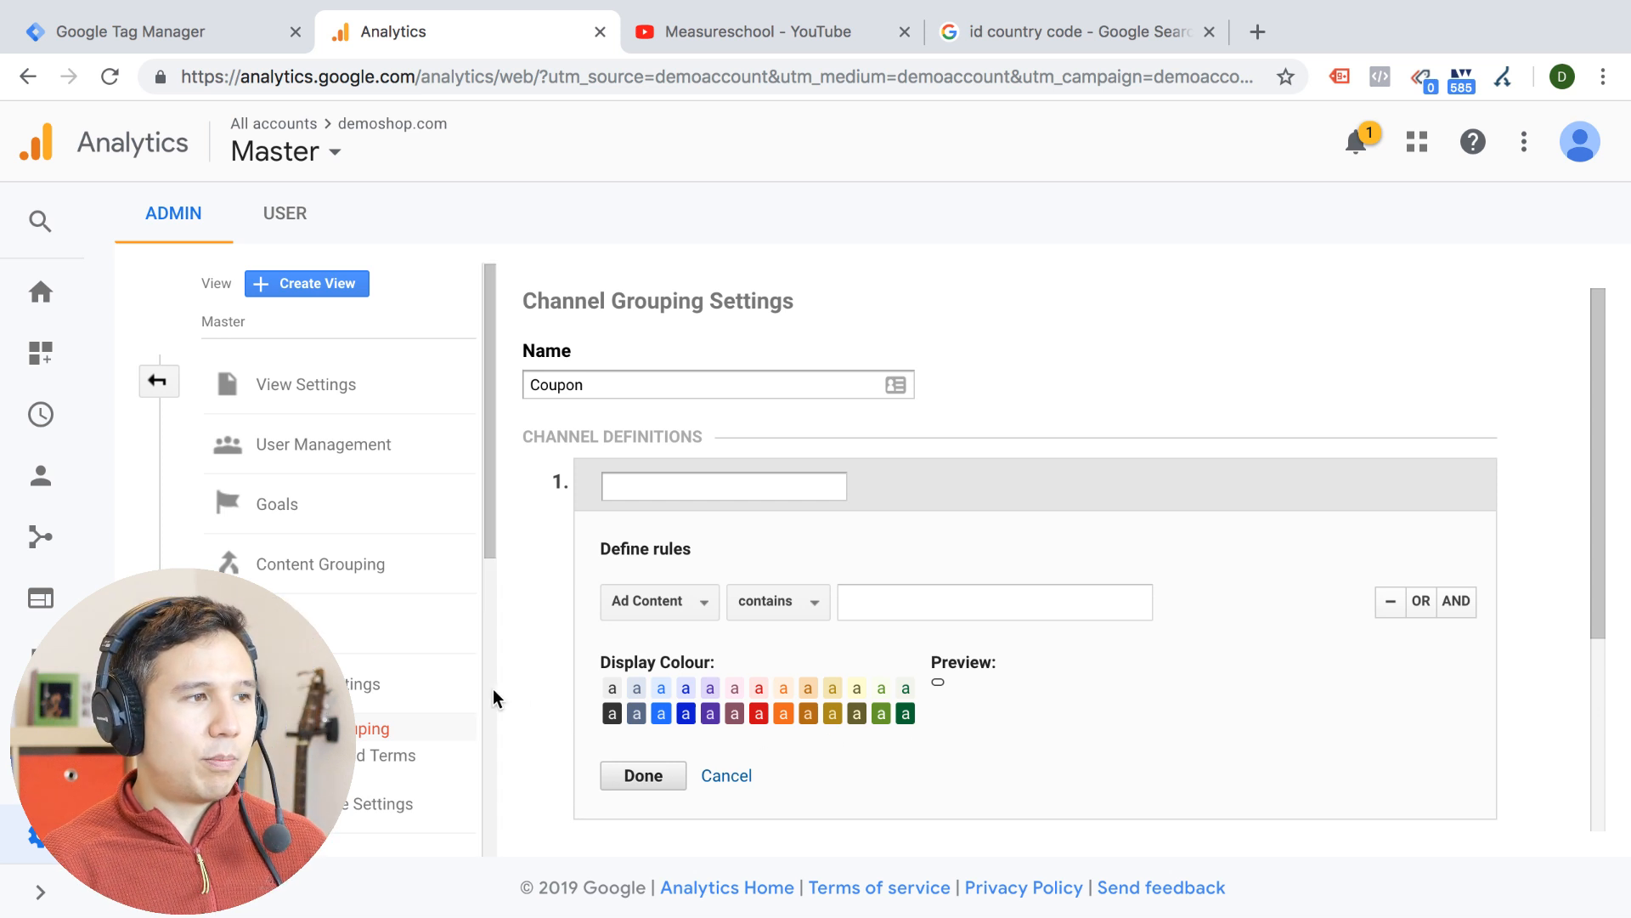
Discard the unsaved Coupon channel grouping and view the Manage Brand Terms settings
click(377, 754)
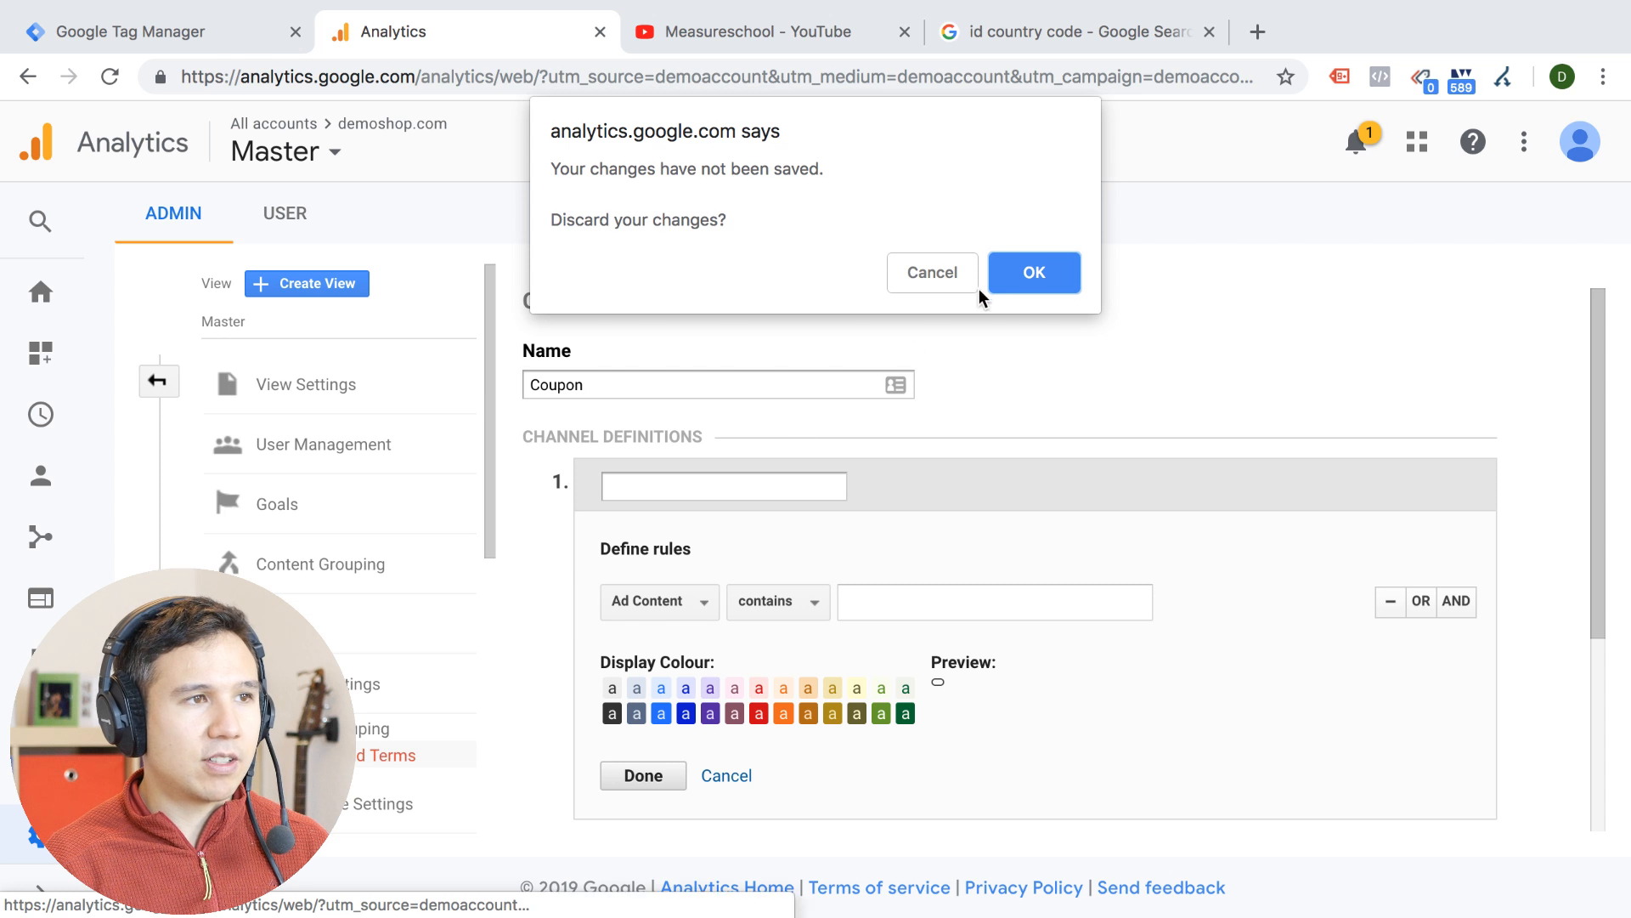
click(1006, 272)
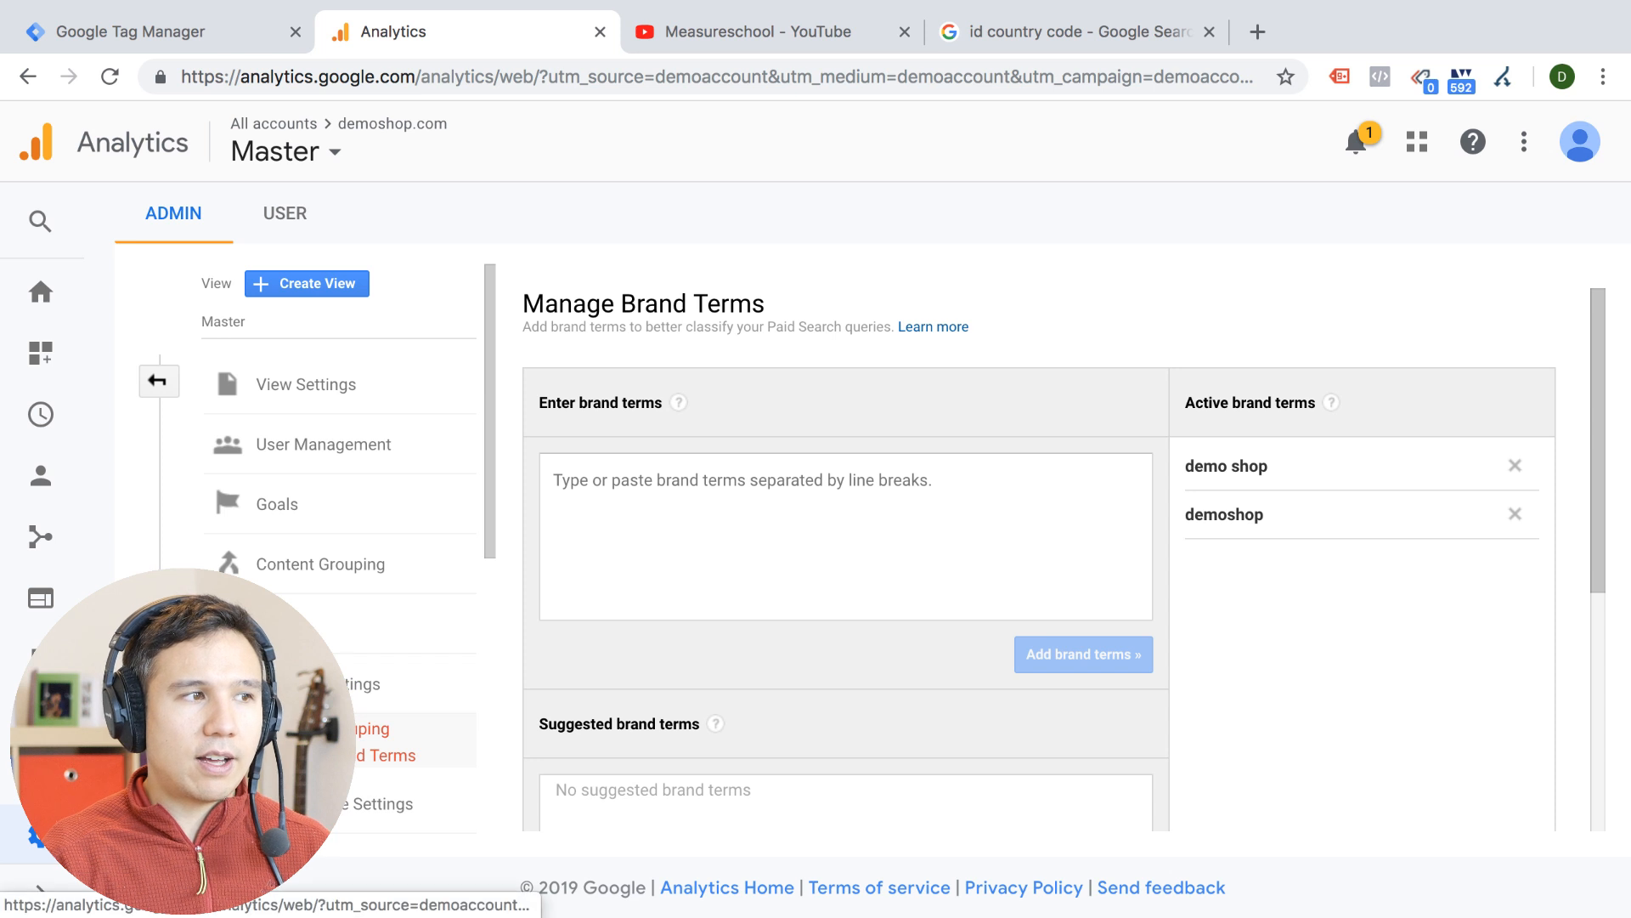
Return to the Channel Grouping list and start a new unnamed grouping with a blank channel definition
click(340, 728)
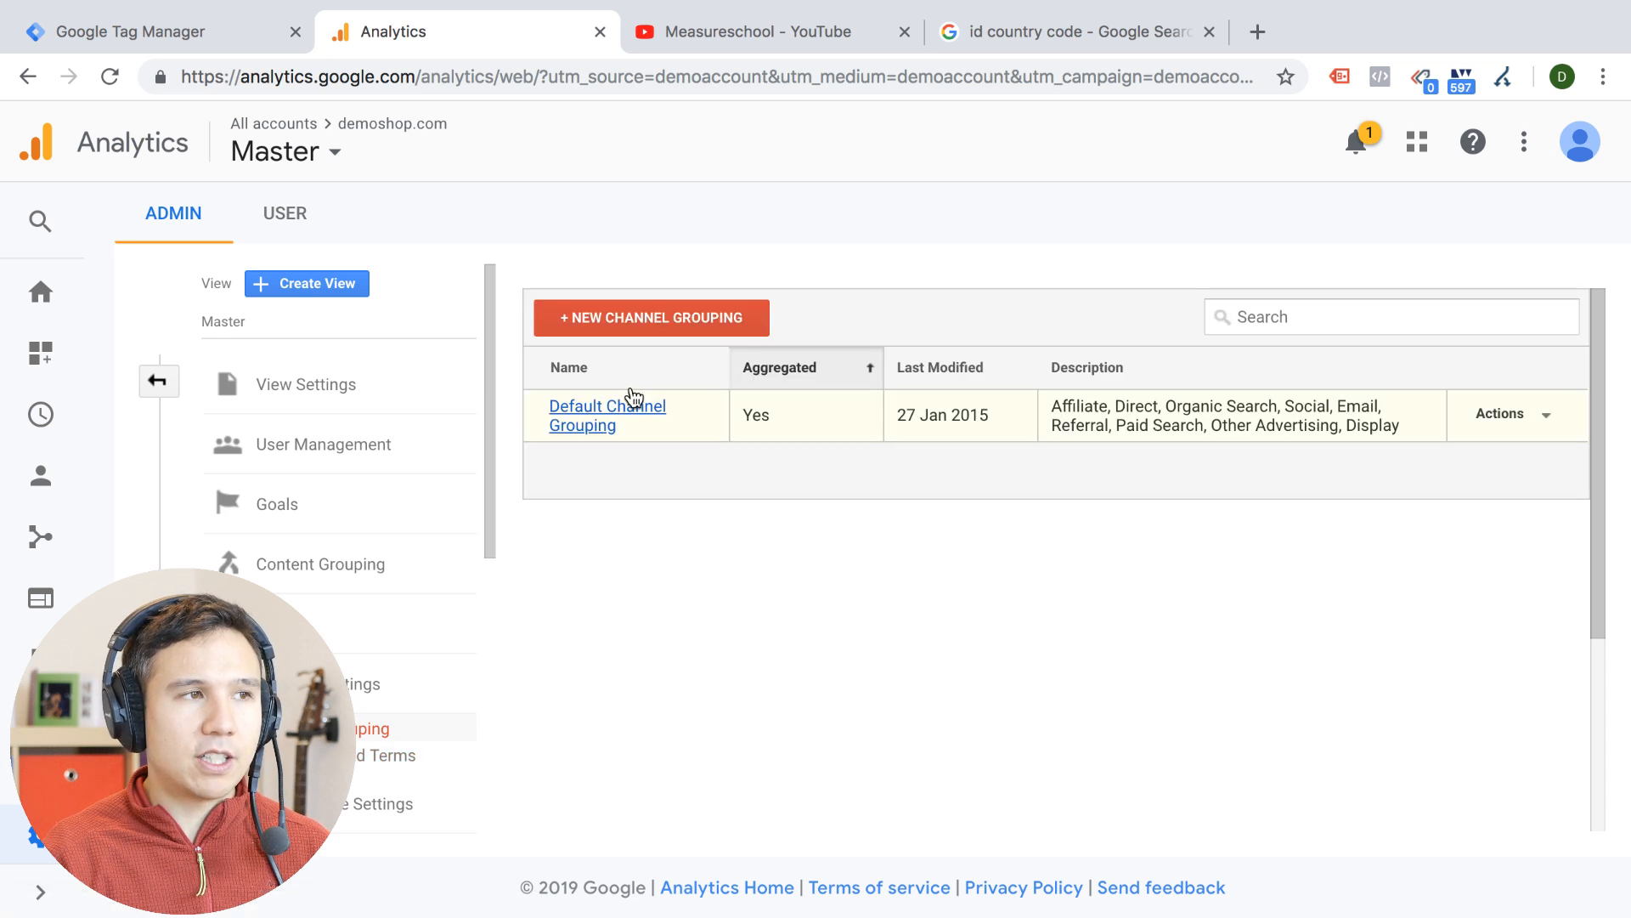
click(656, 317)
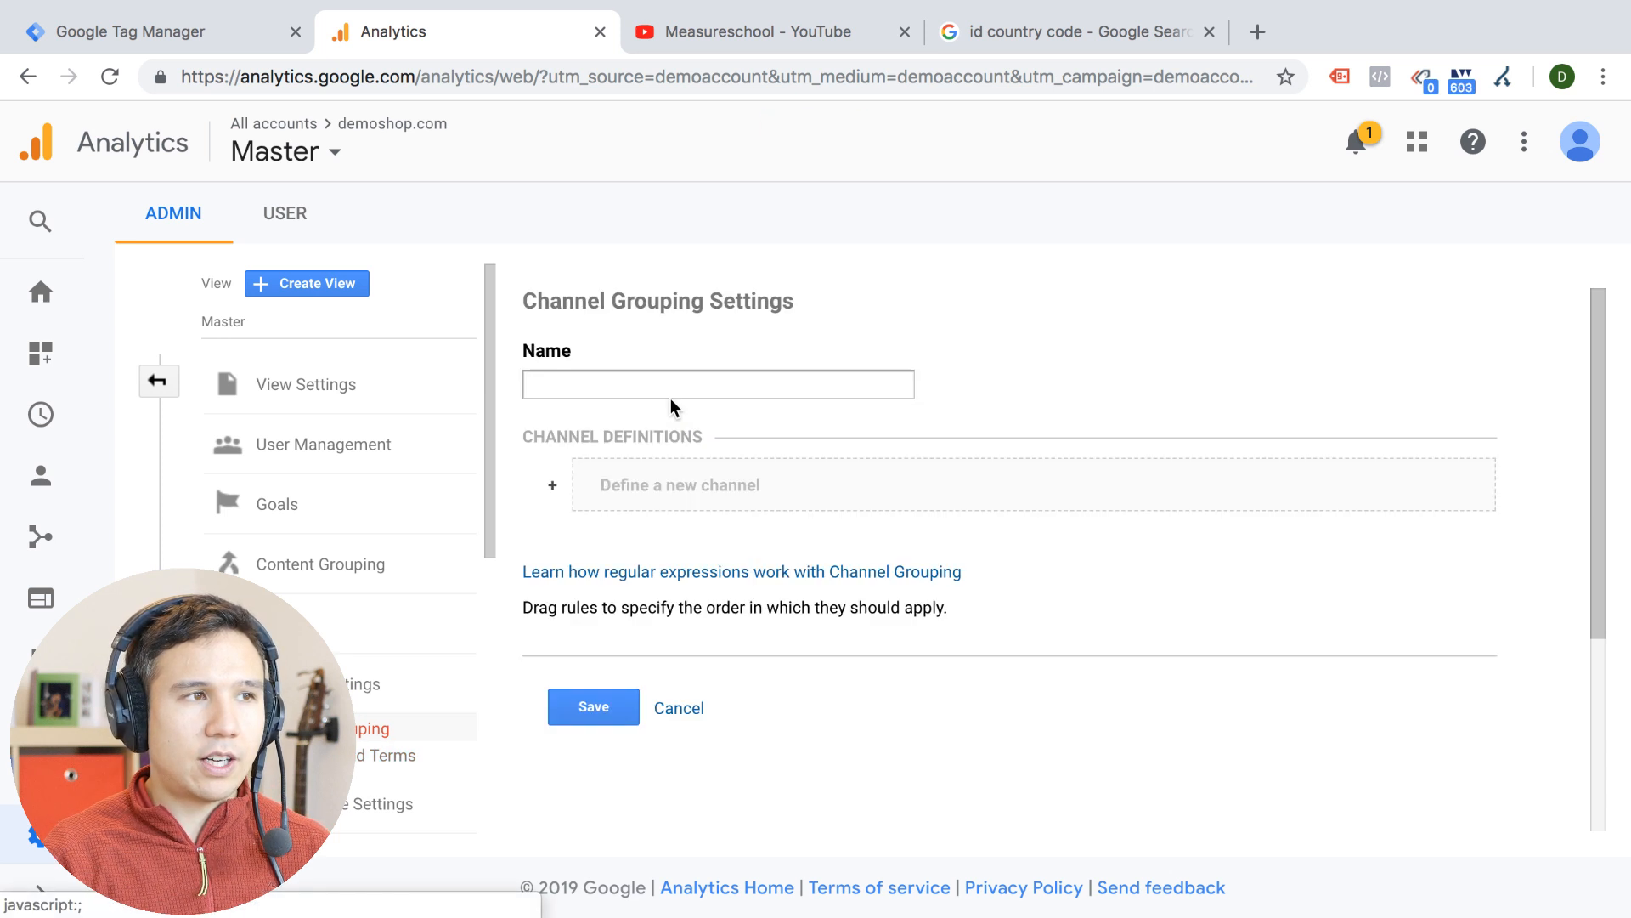
click(625, 508)
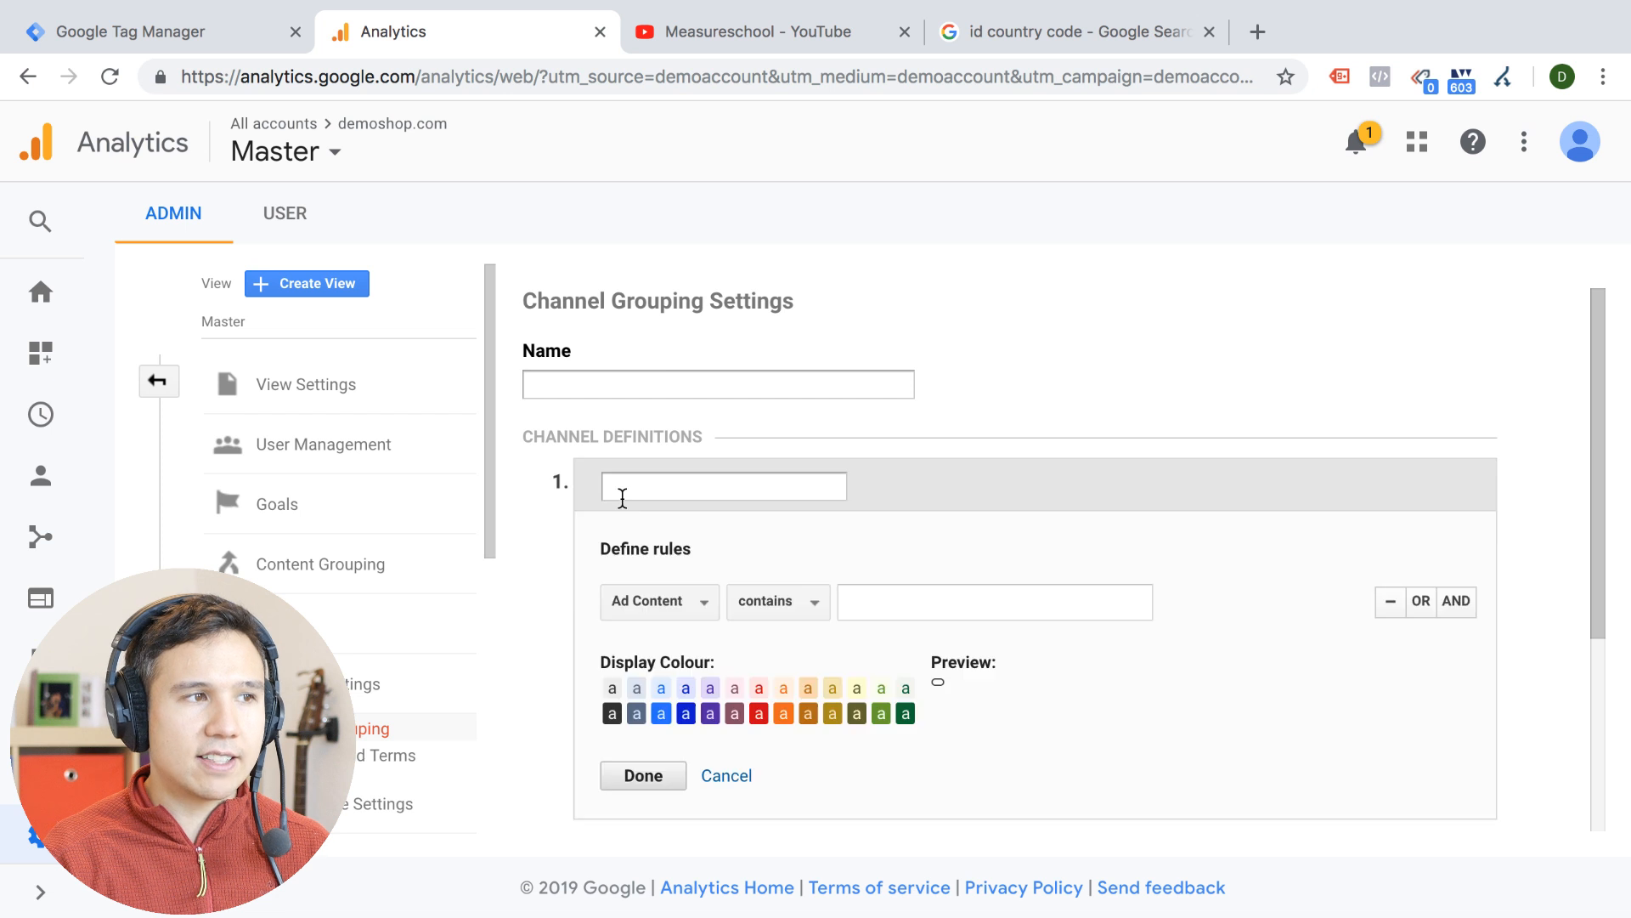
Browse the dimensions available for the new channel's rule, leave Ad Content selected and activate the rule's value field
click(655, 604)
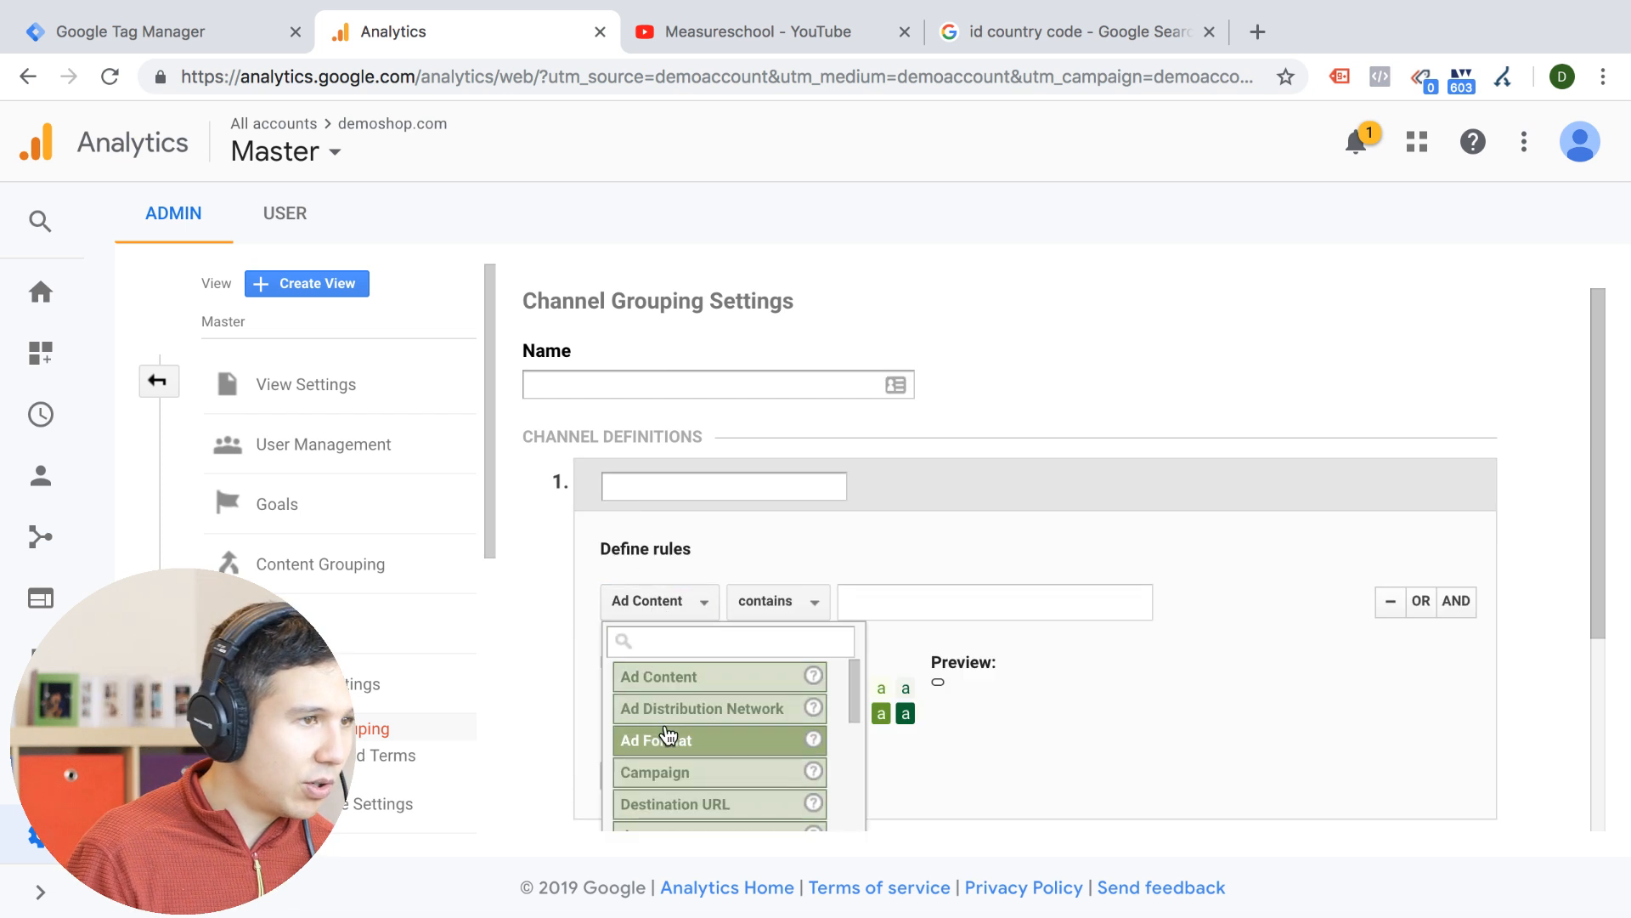
scroll(665, 736, down, 6)
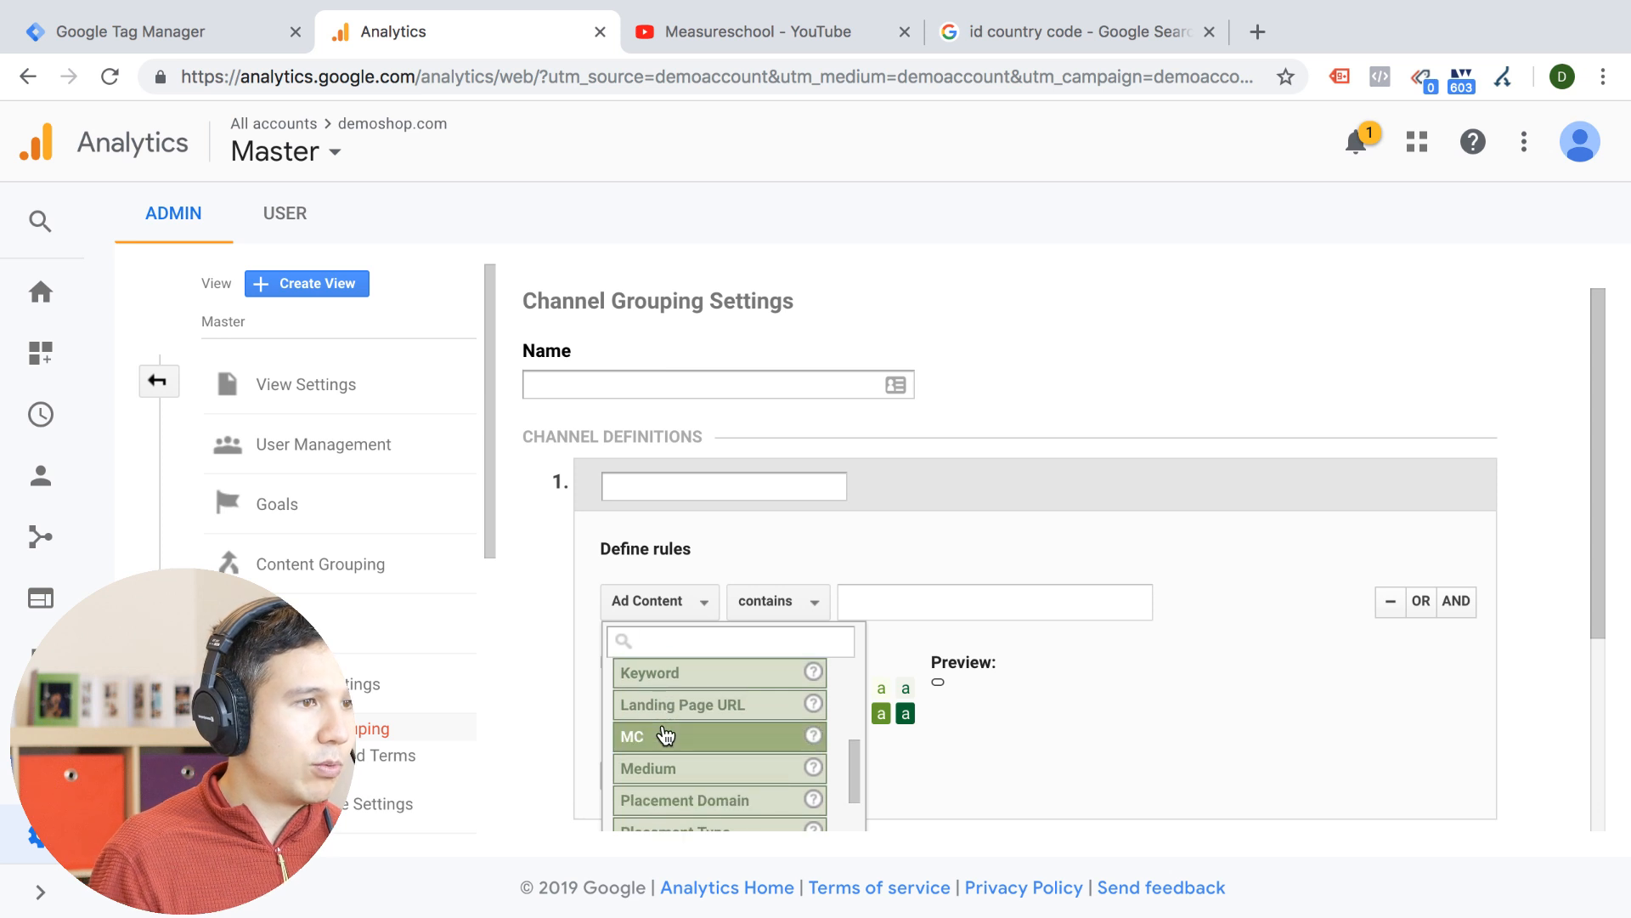
scroll(666, 735, down, 5)
scroll(665, 736, up, 2)
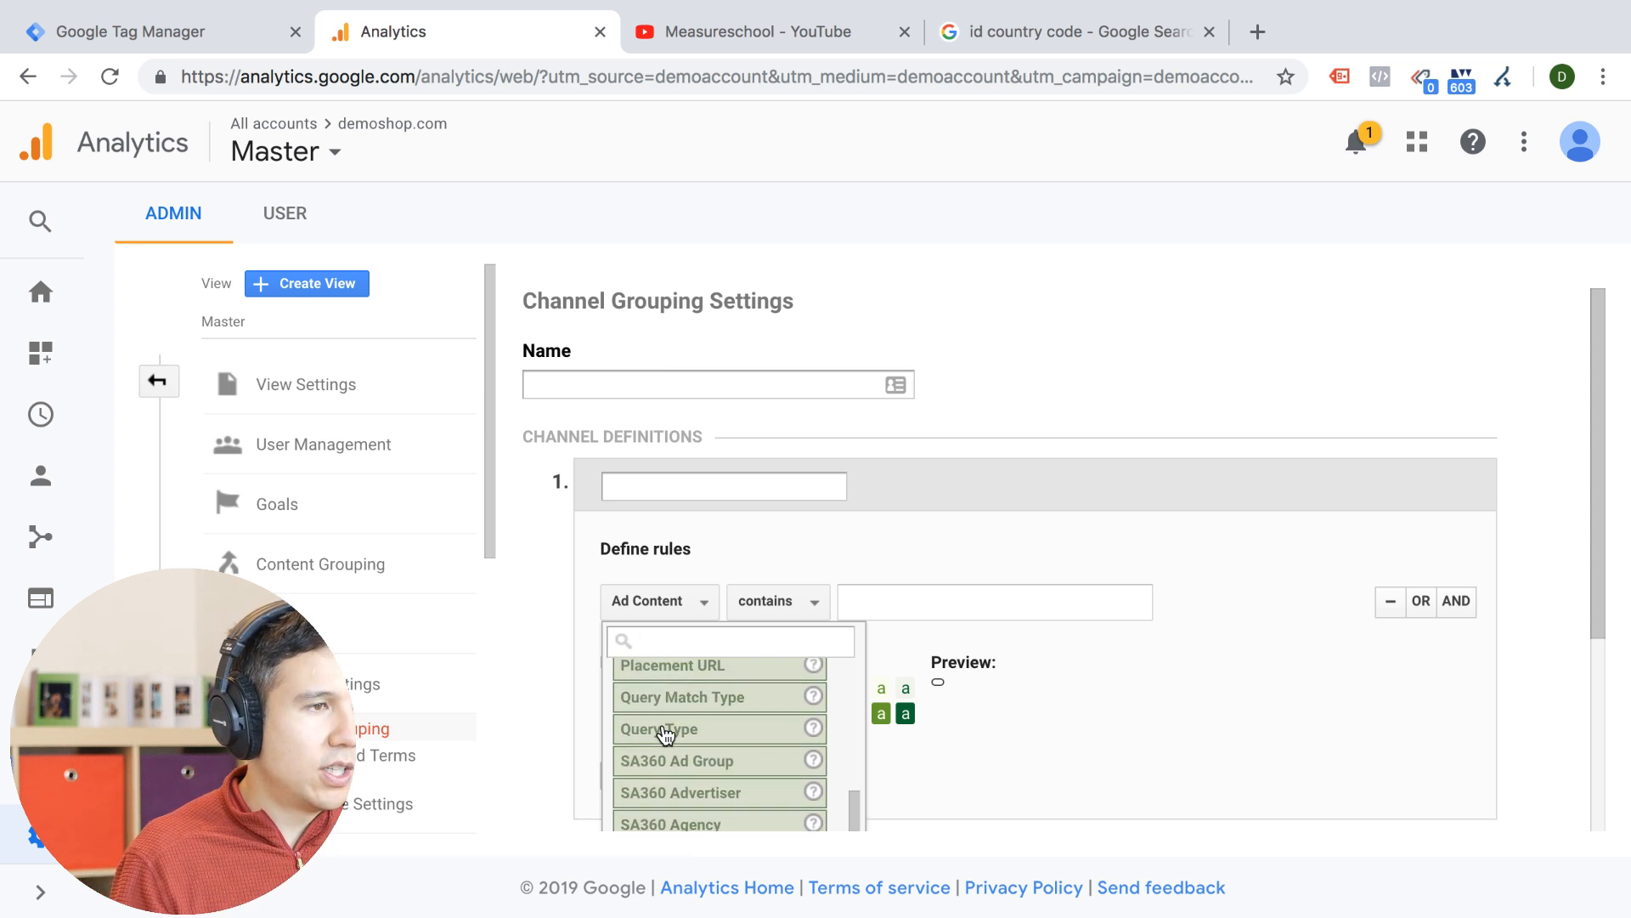
click(868, 600)
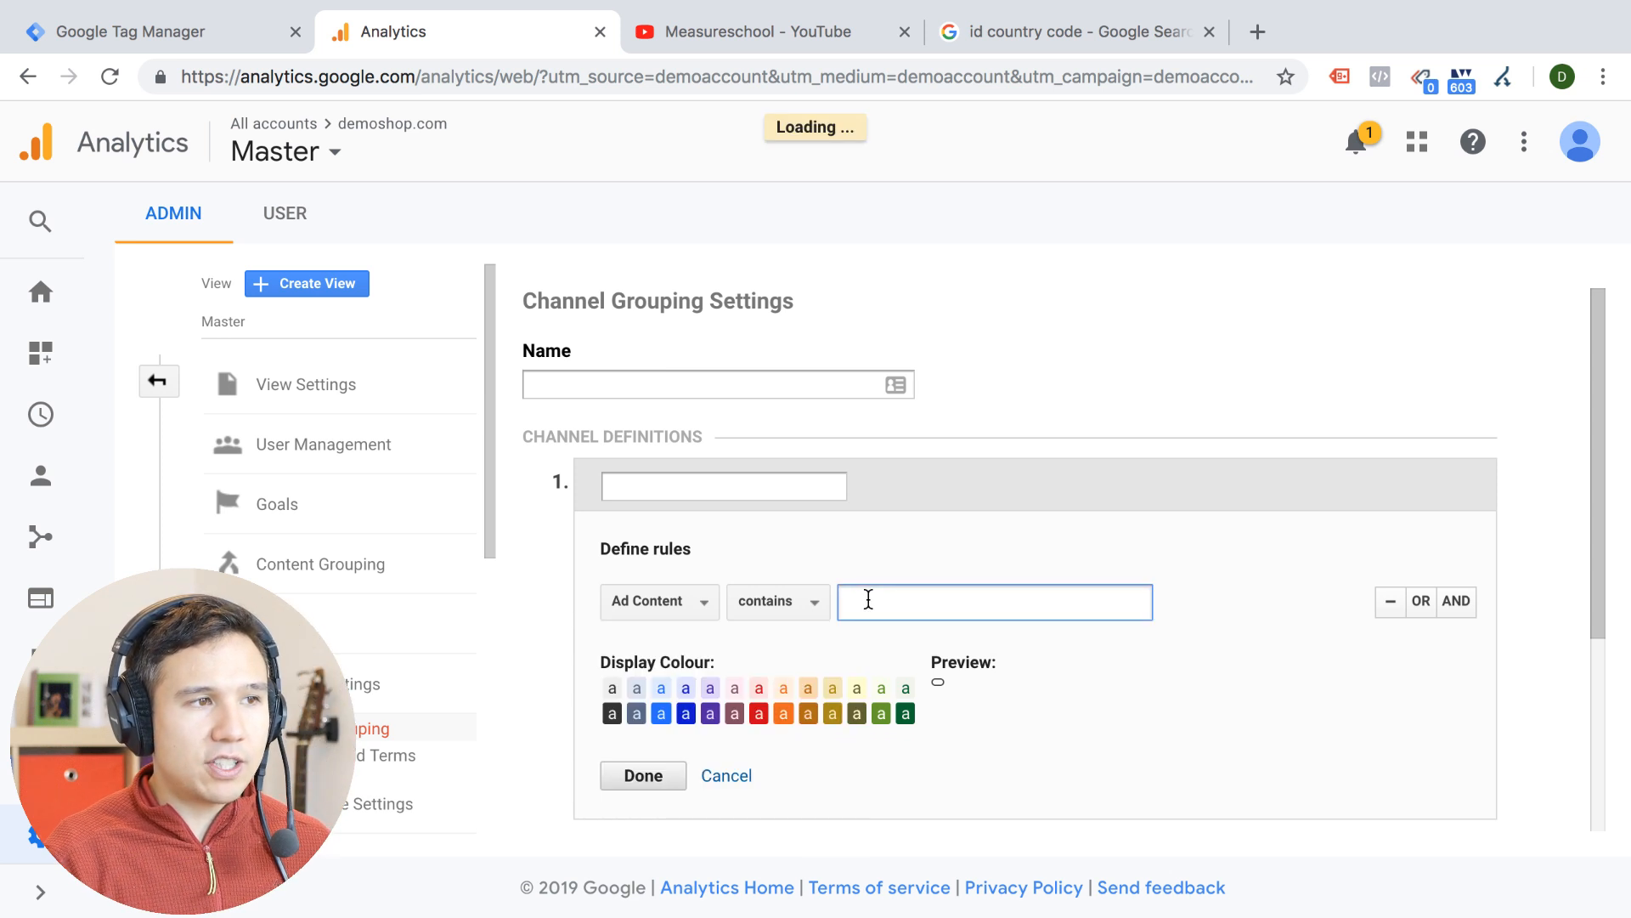
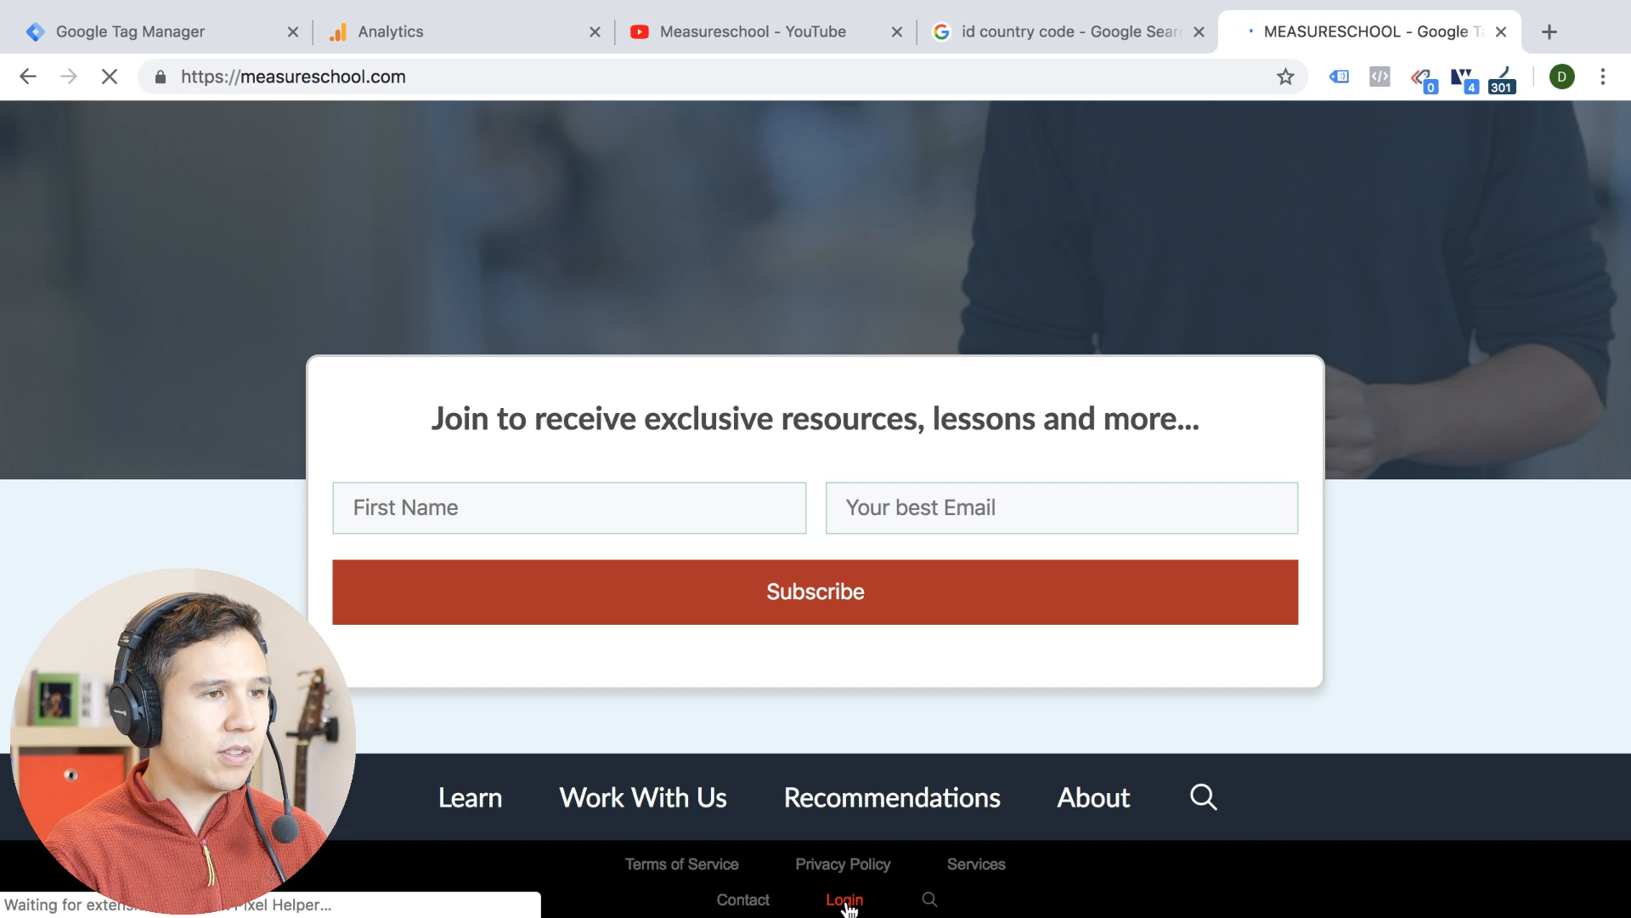
Follow the footer's Login link to measure.school and highlight the _ga query parameter in the login page's address
click(845, 901)
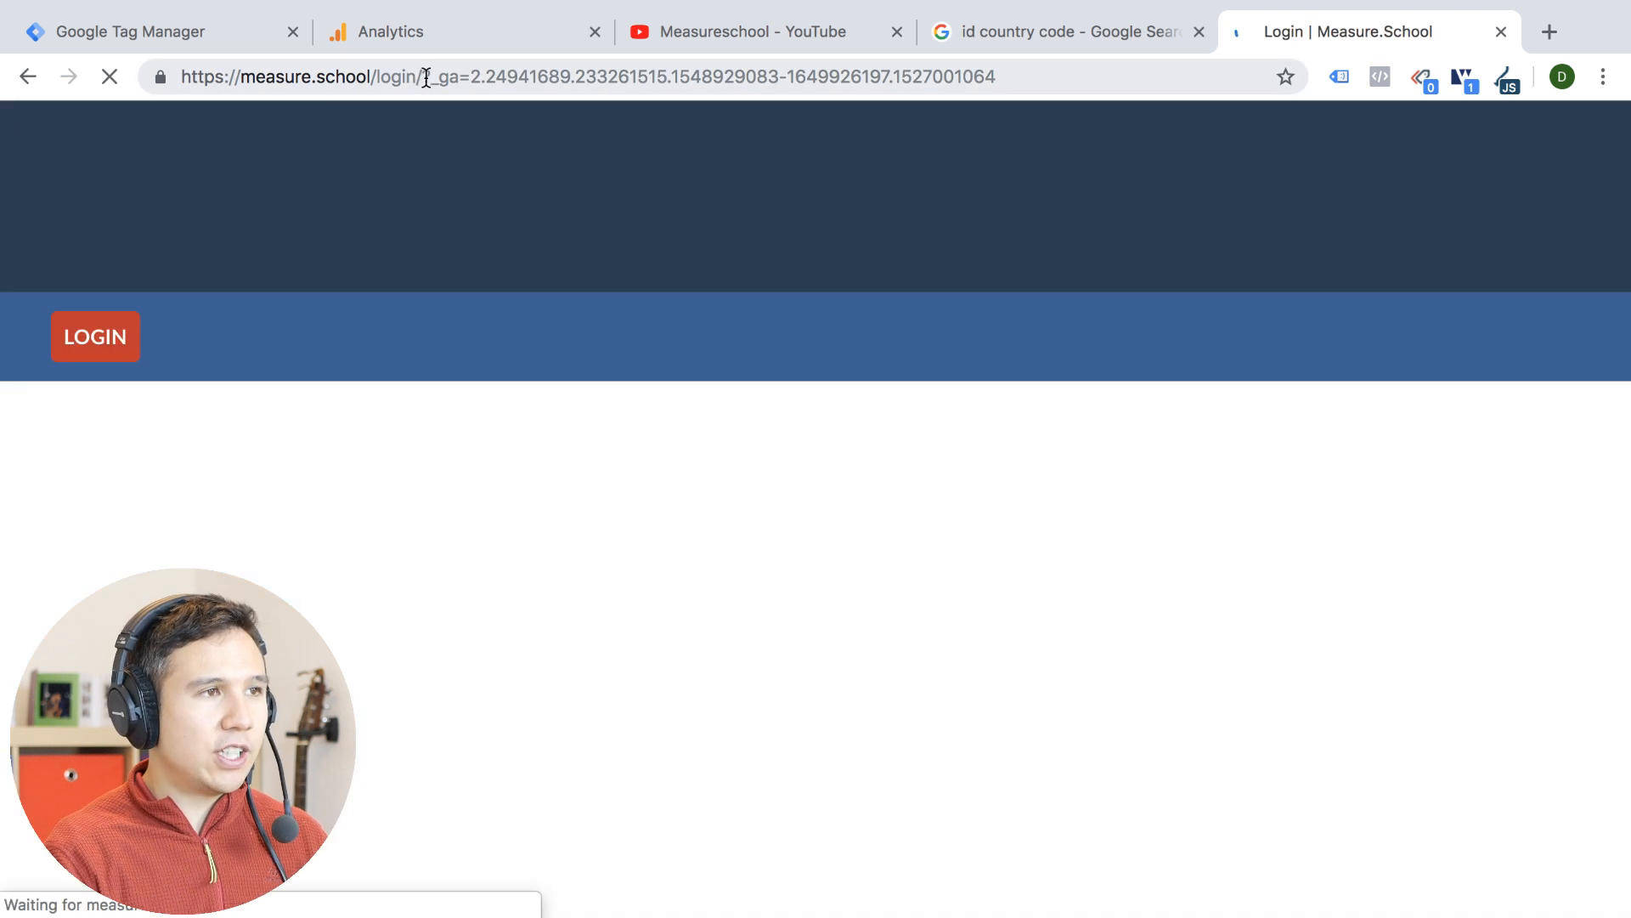
drag(422, 76, 1034, 77)
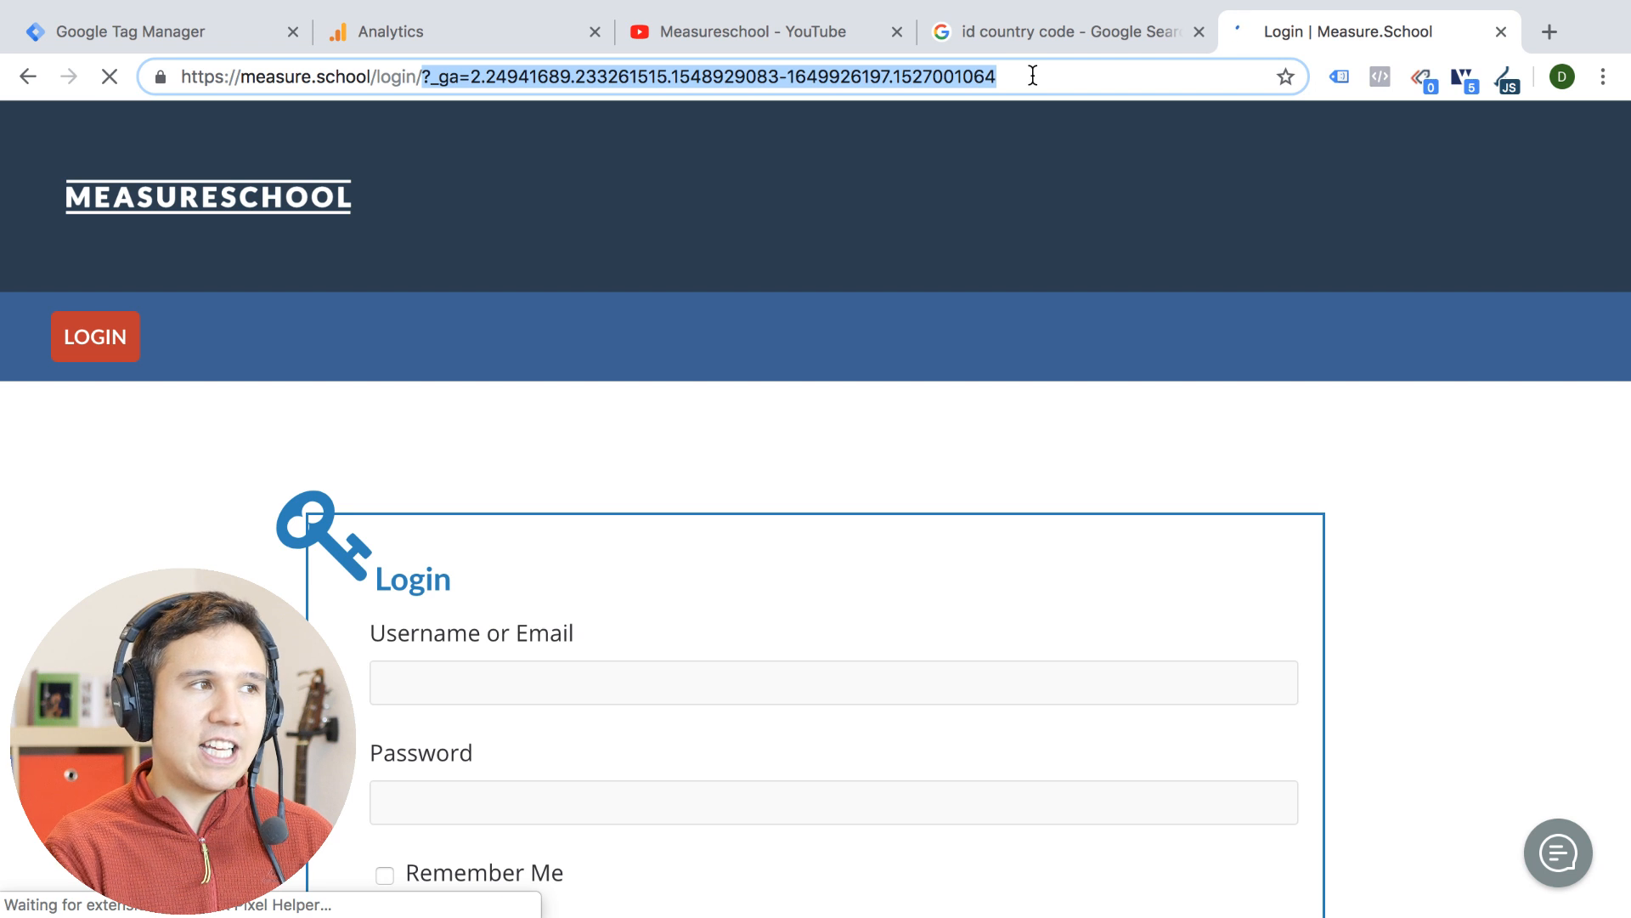
Return to measureschool.com and inspect the footer Login link's HTML to examine the _ga parameter in its target address
click(30, 78)
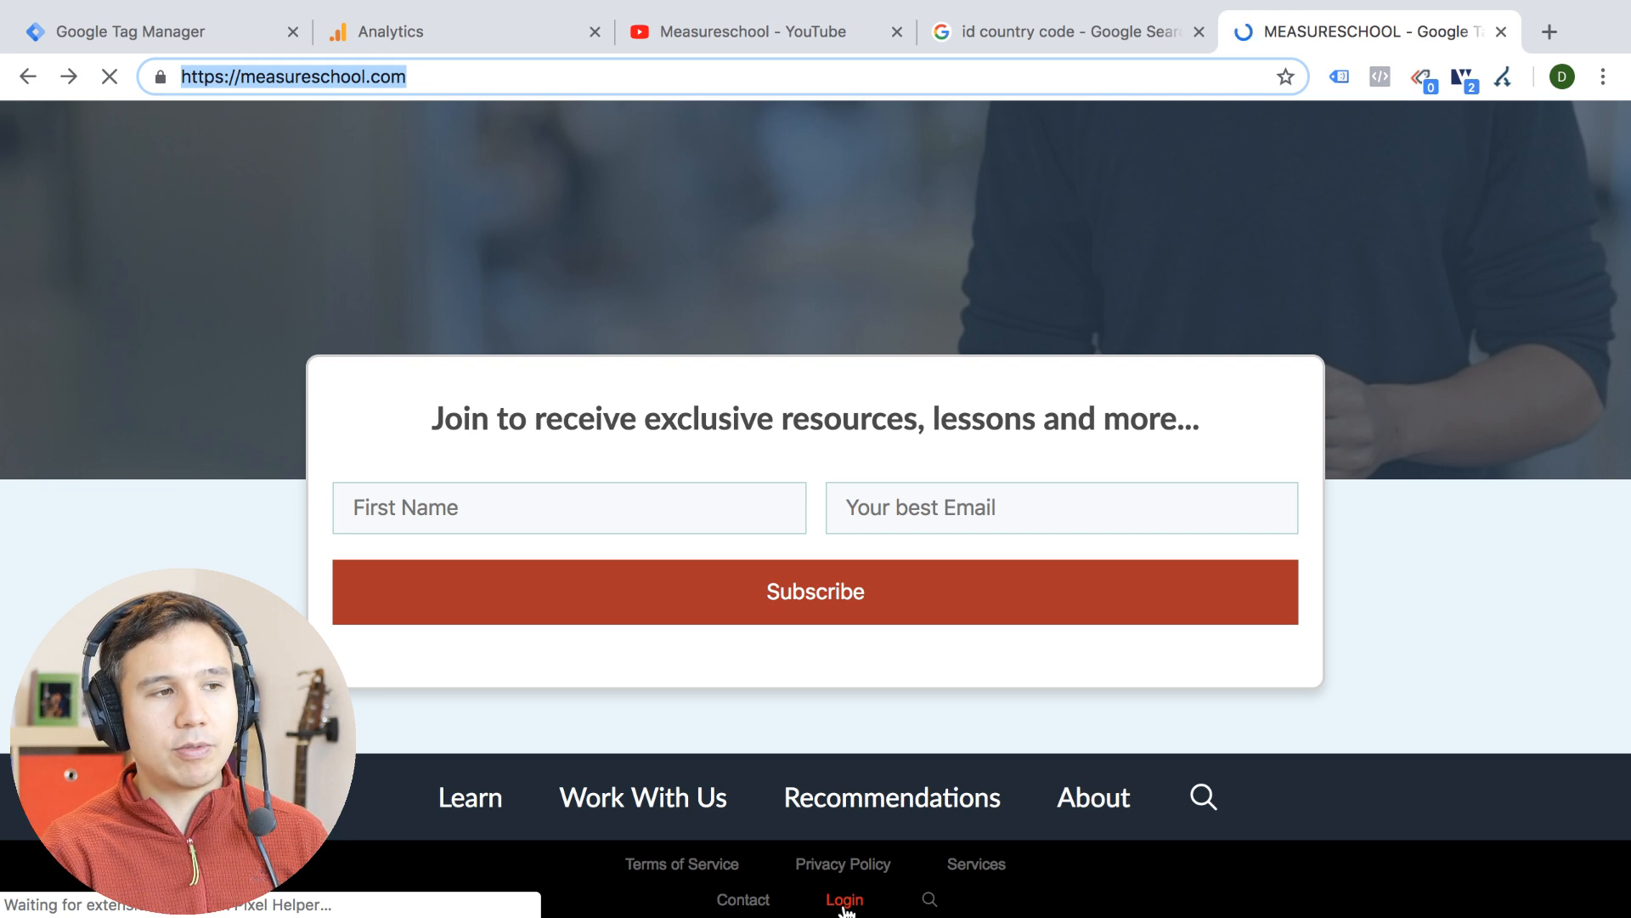
right_click(845, 908)
click(918, 825)
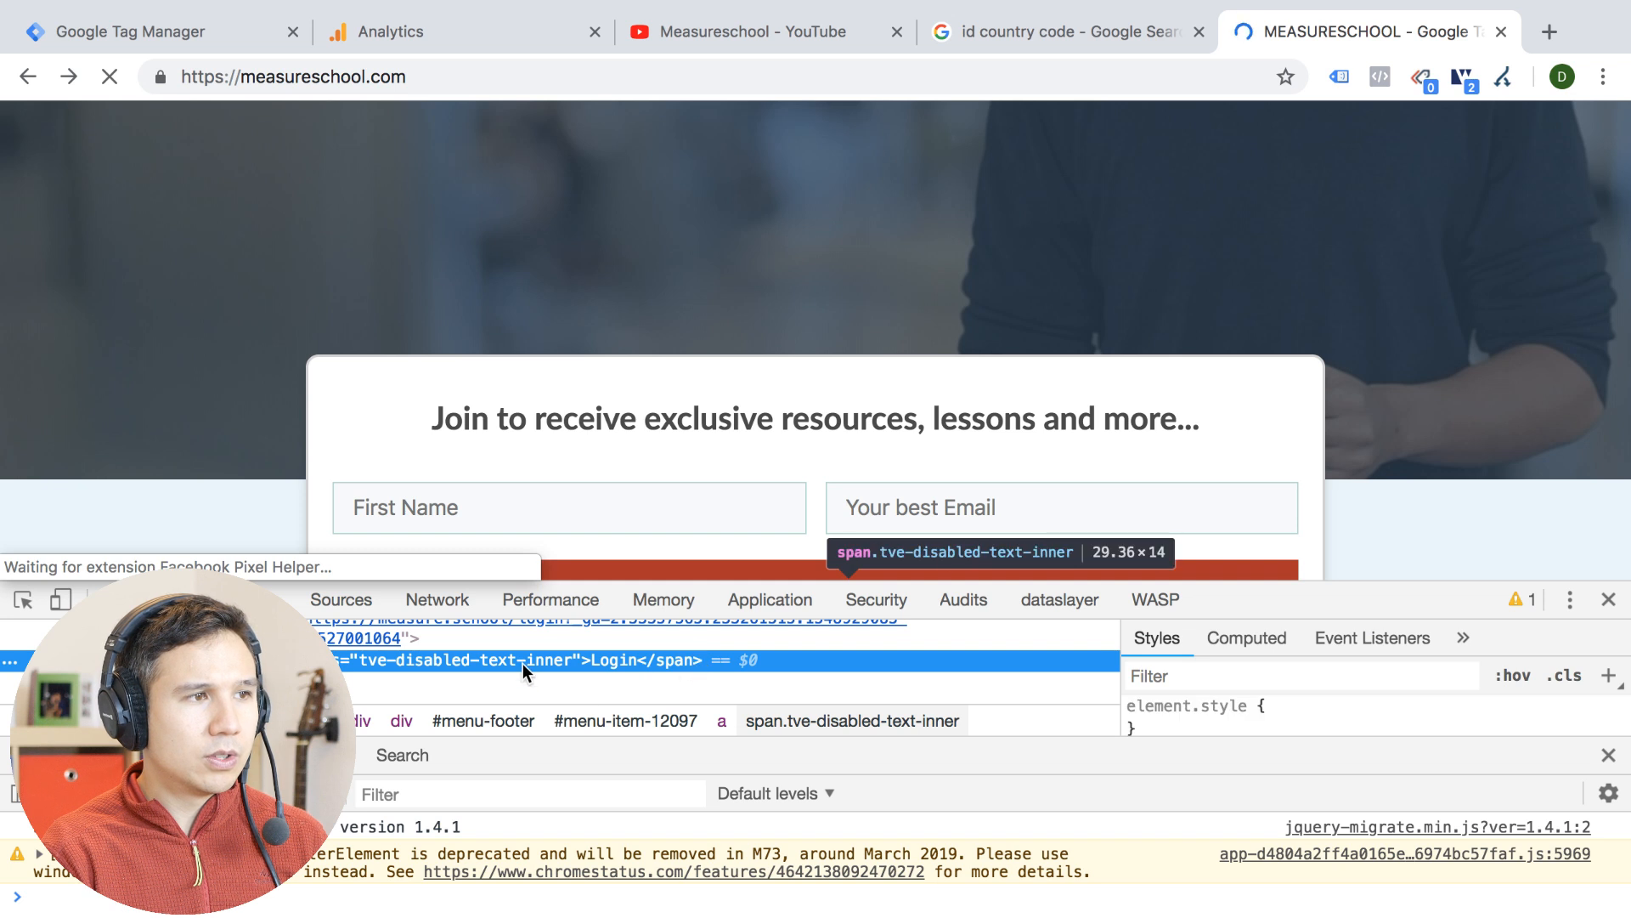
scroll(523, 662, up, 1)
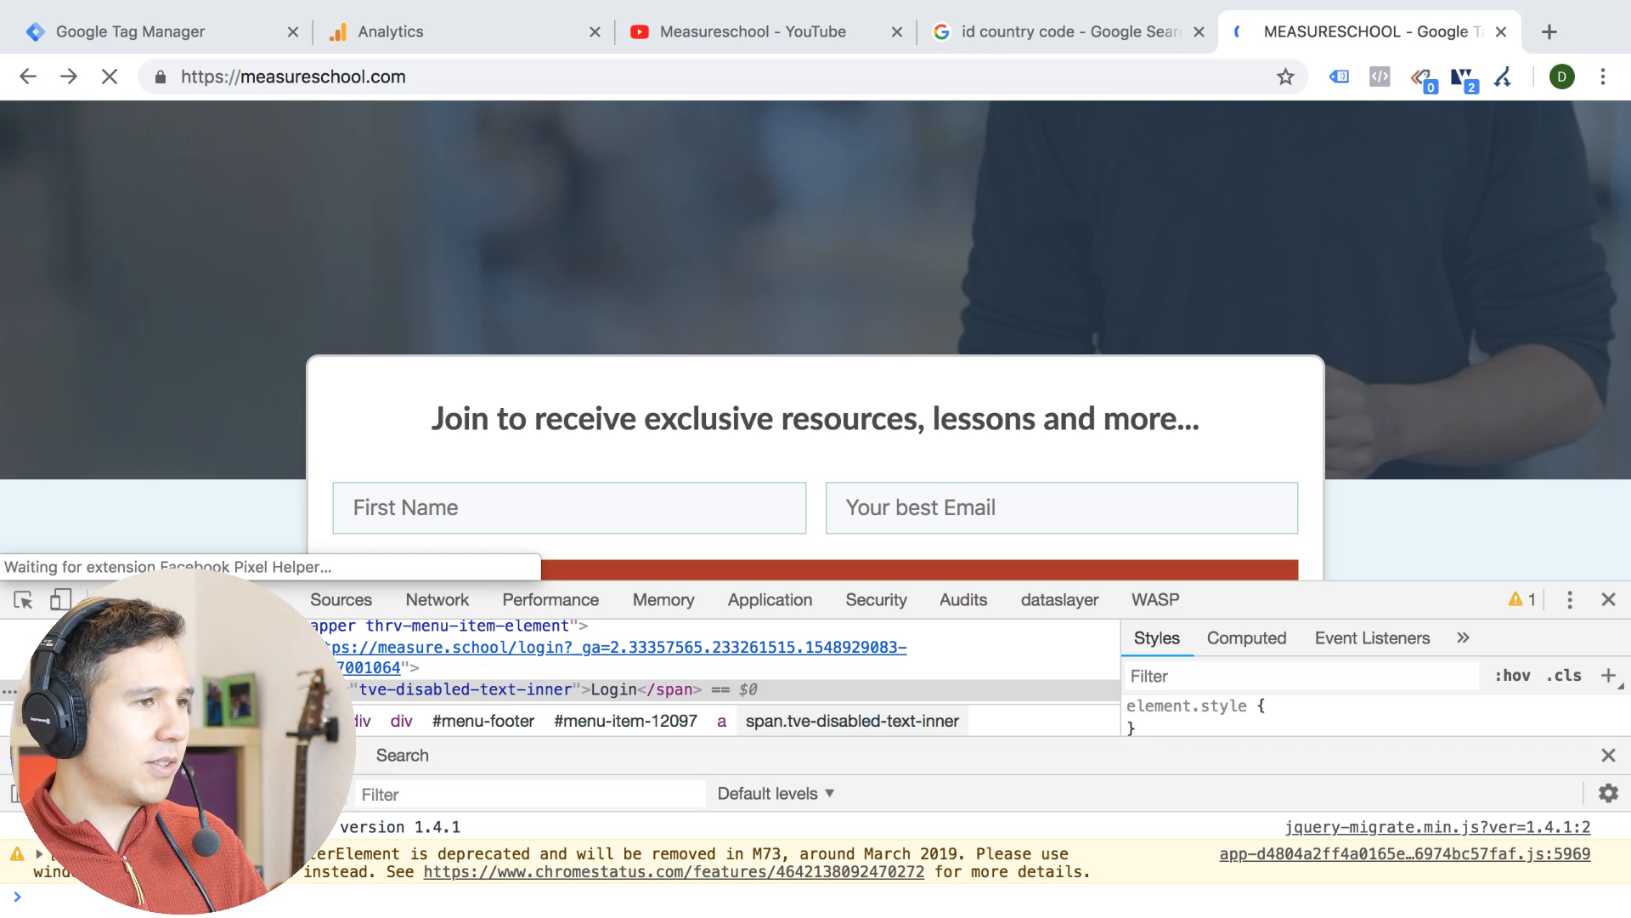
Search the web for piwik, close the developer tools and look over the Matomo website from the results
click(833, 80)
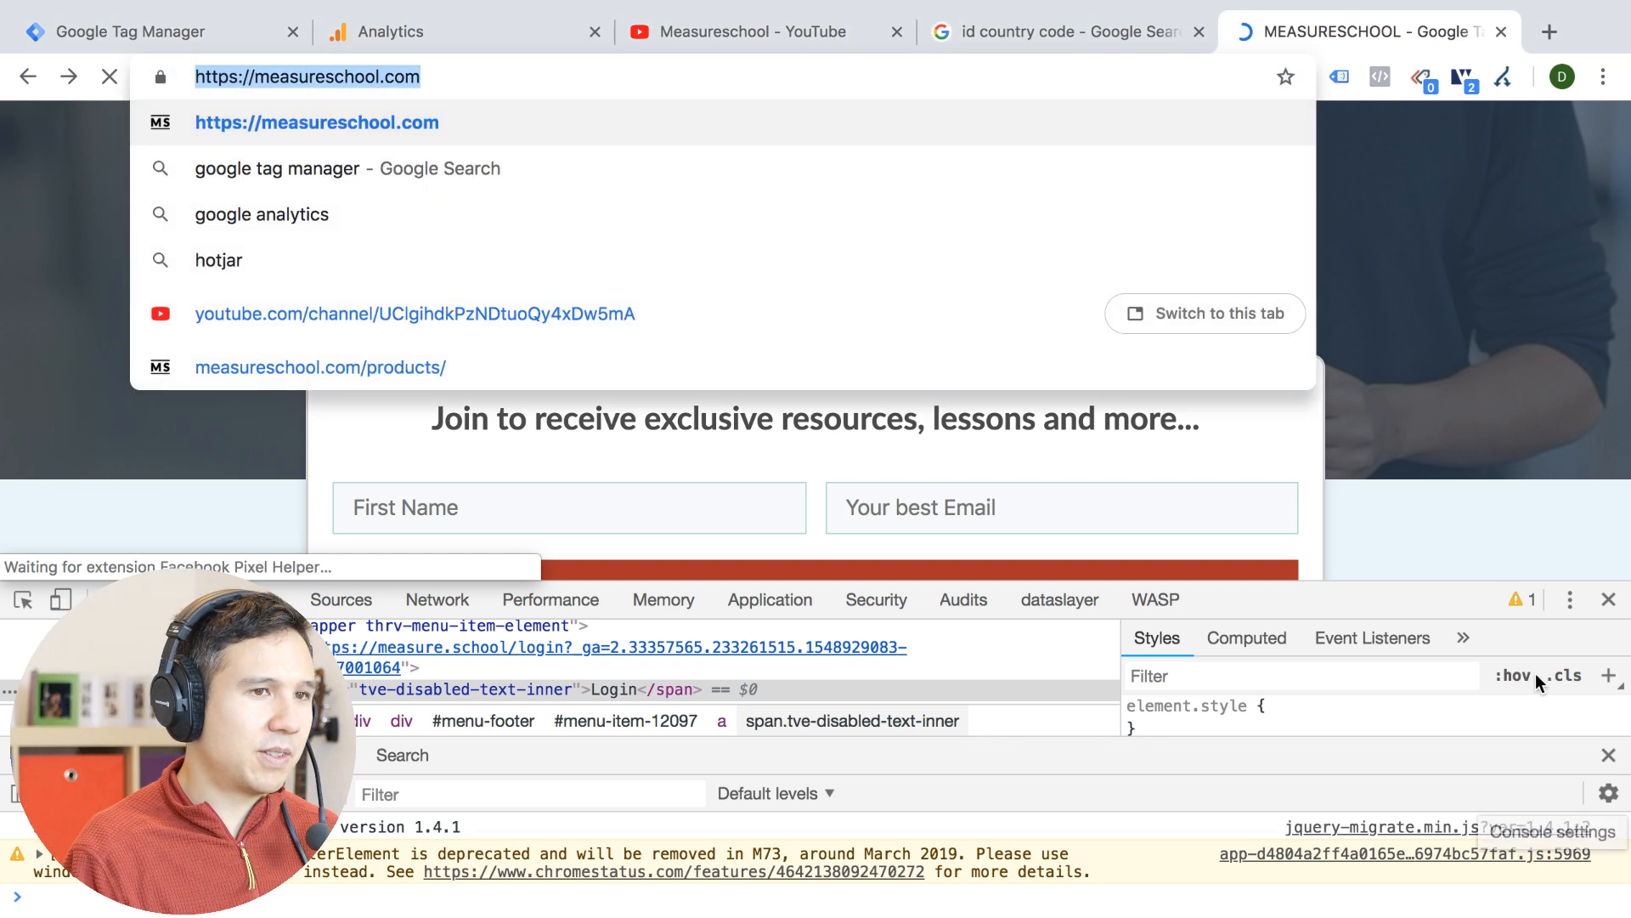
text(piwik)
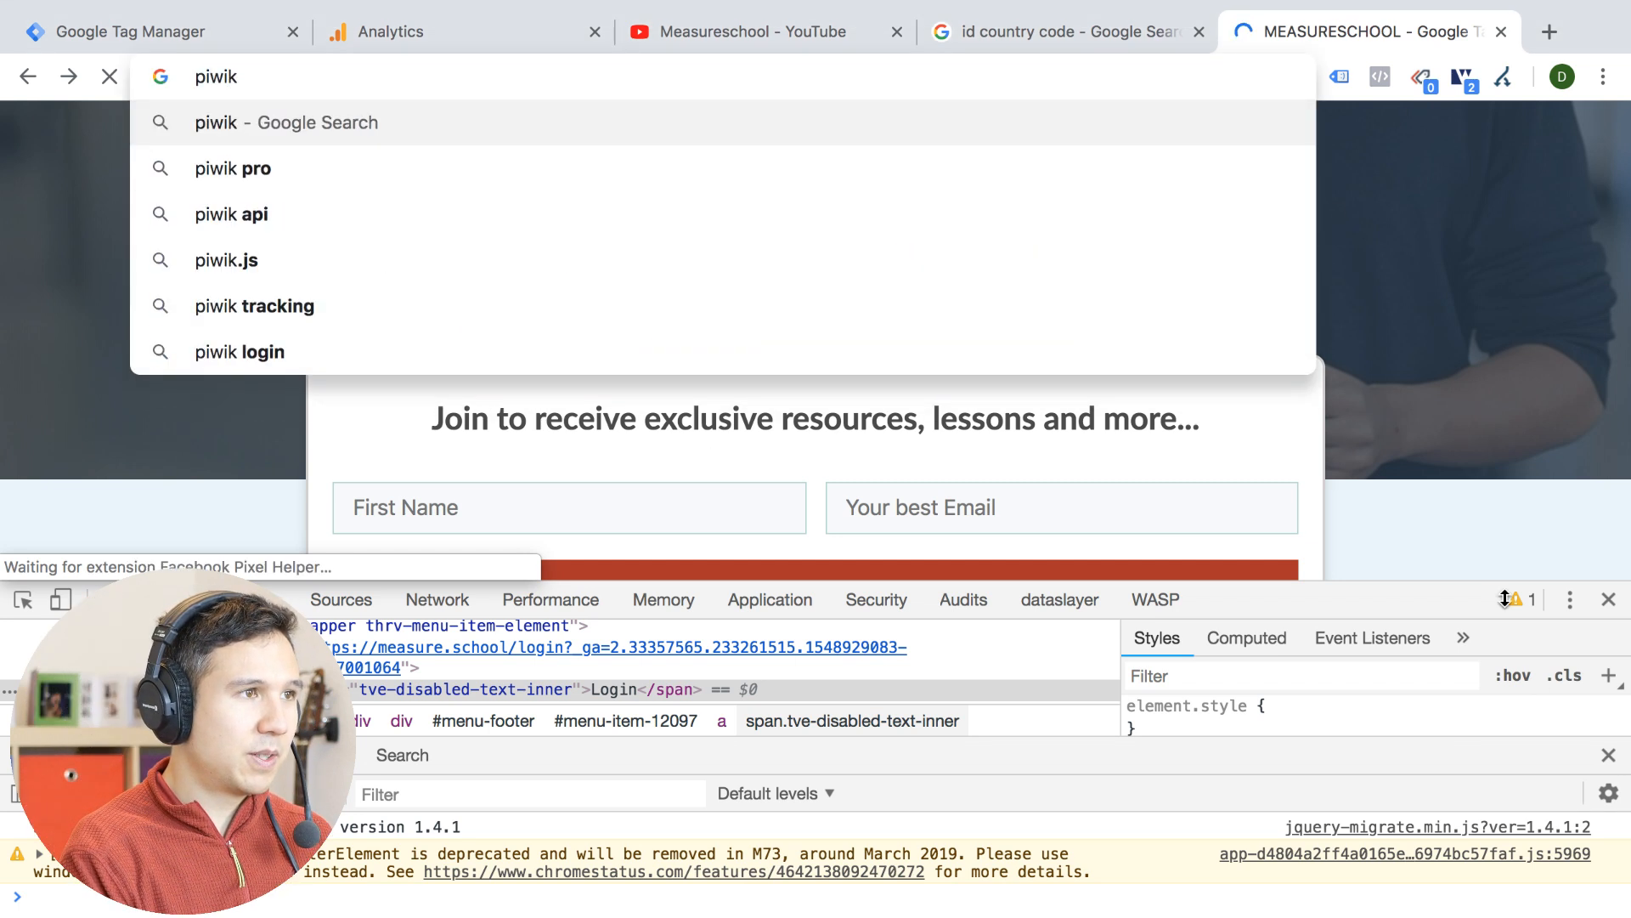
key(Return)
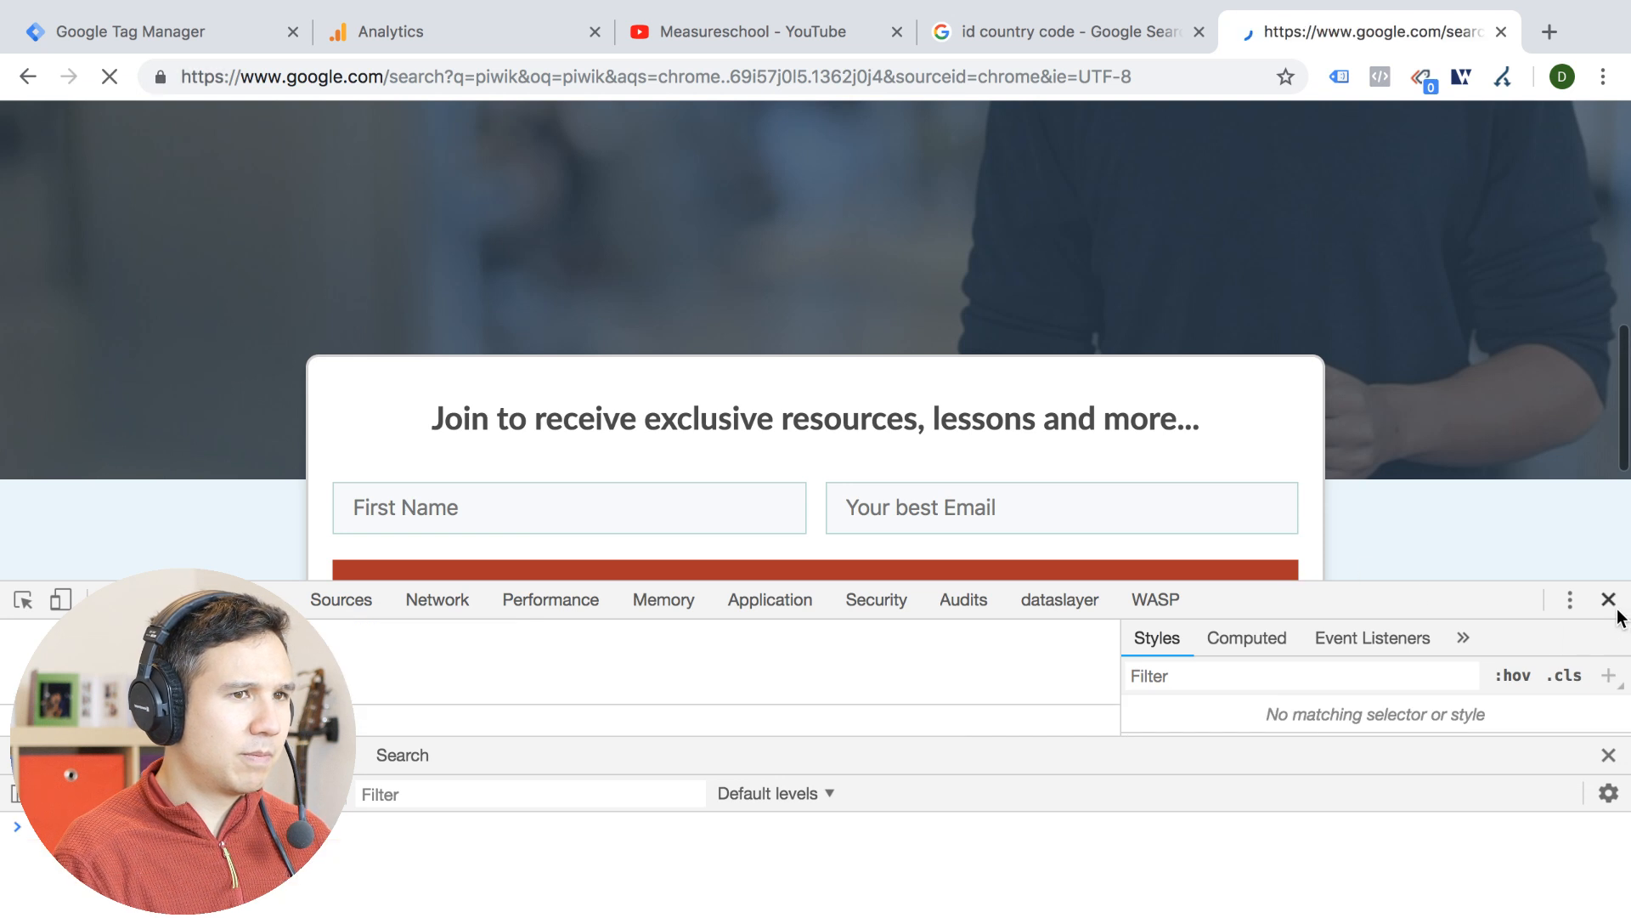
click(1609, 600)
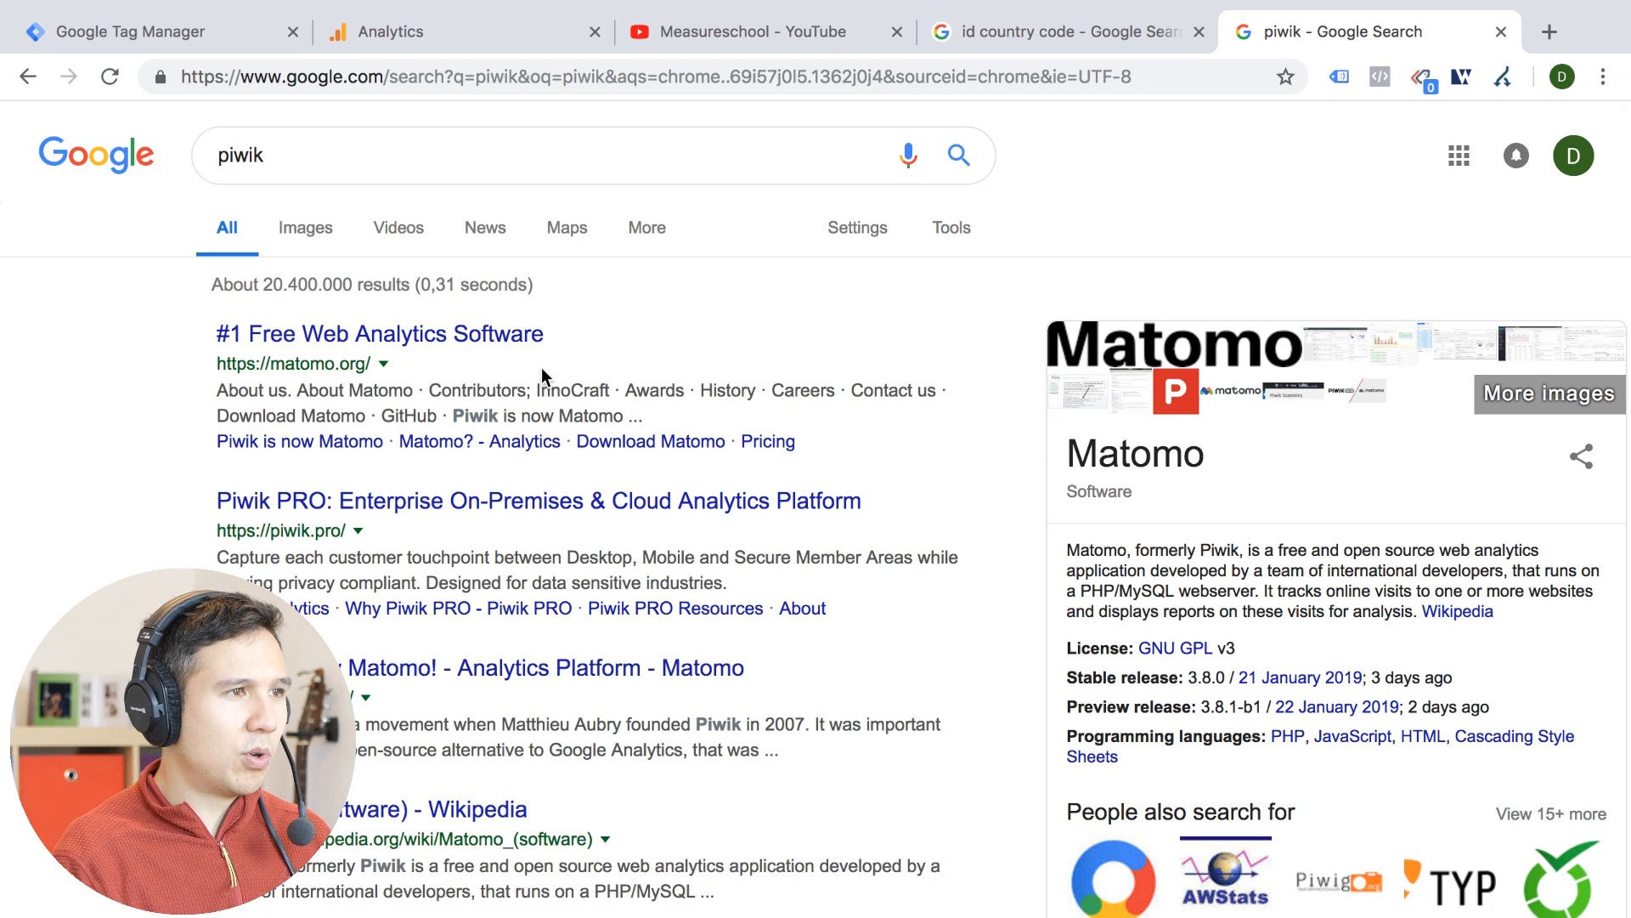
click(535, 335)
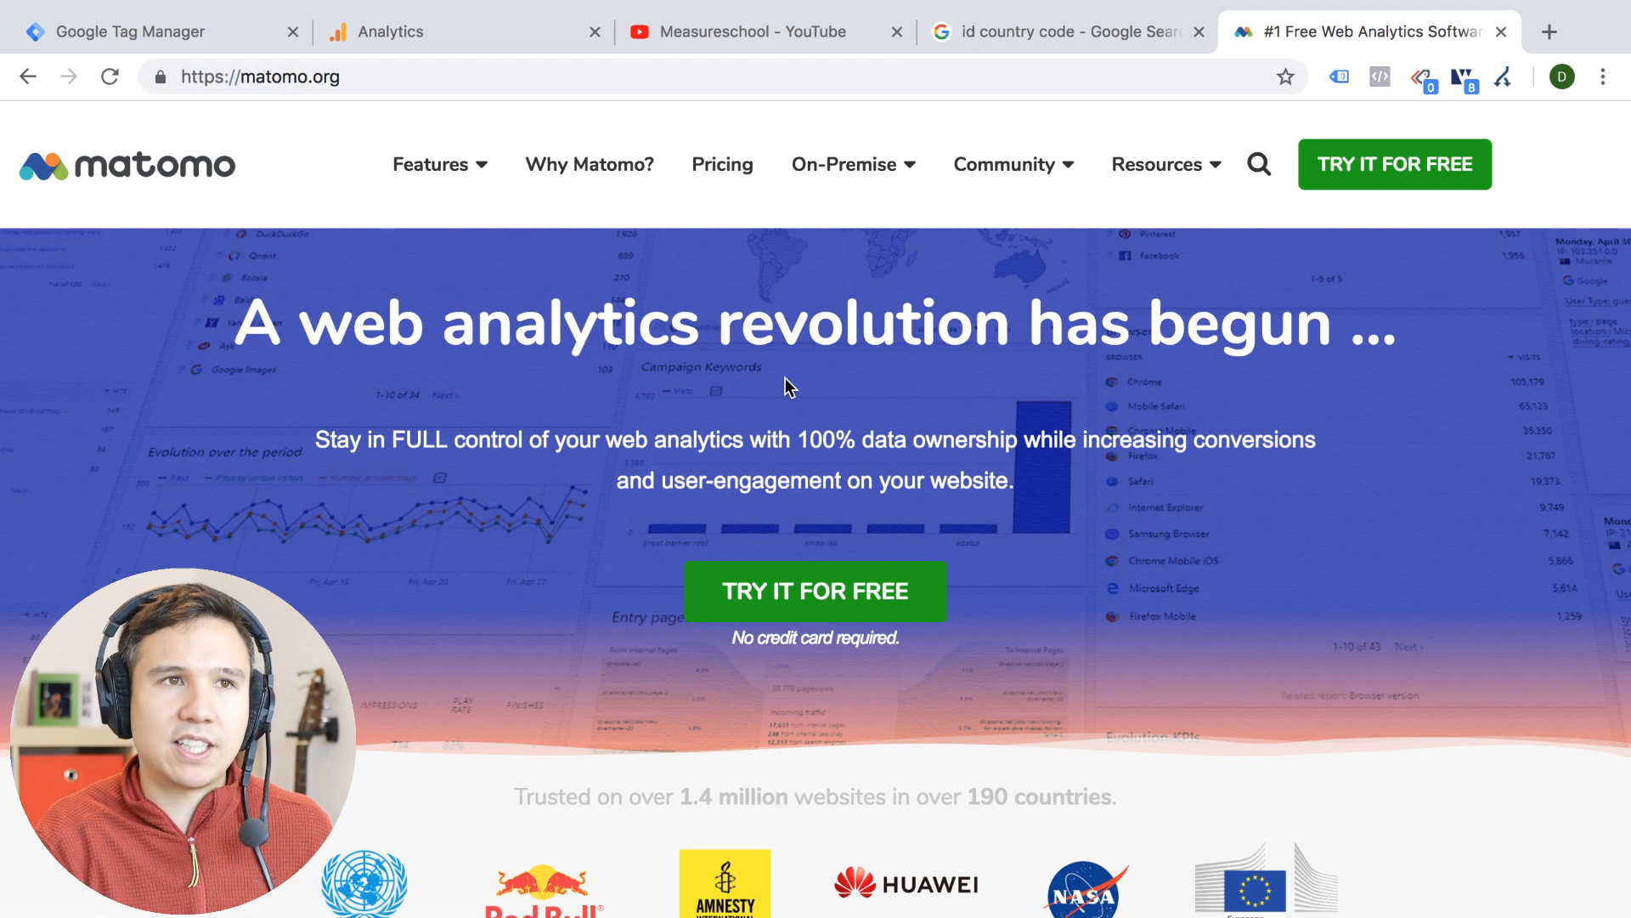
scroll(785, 383, down, 2)
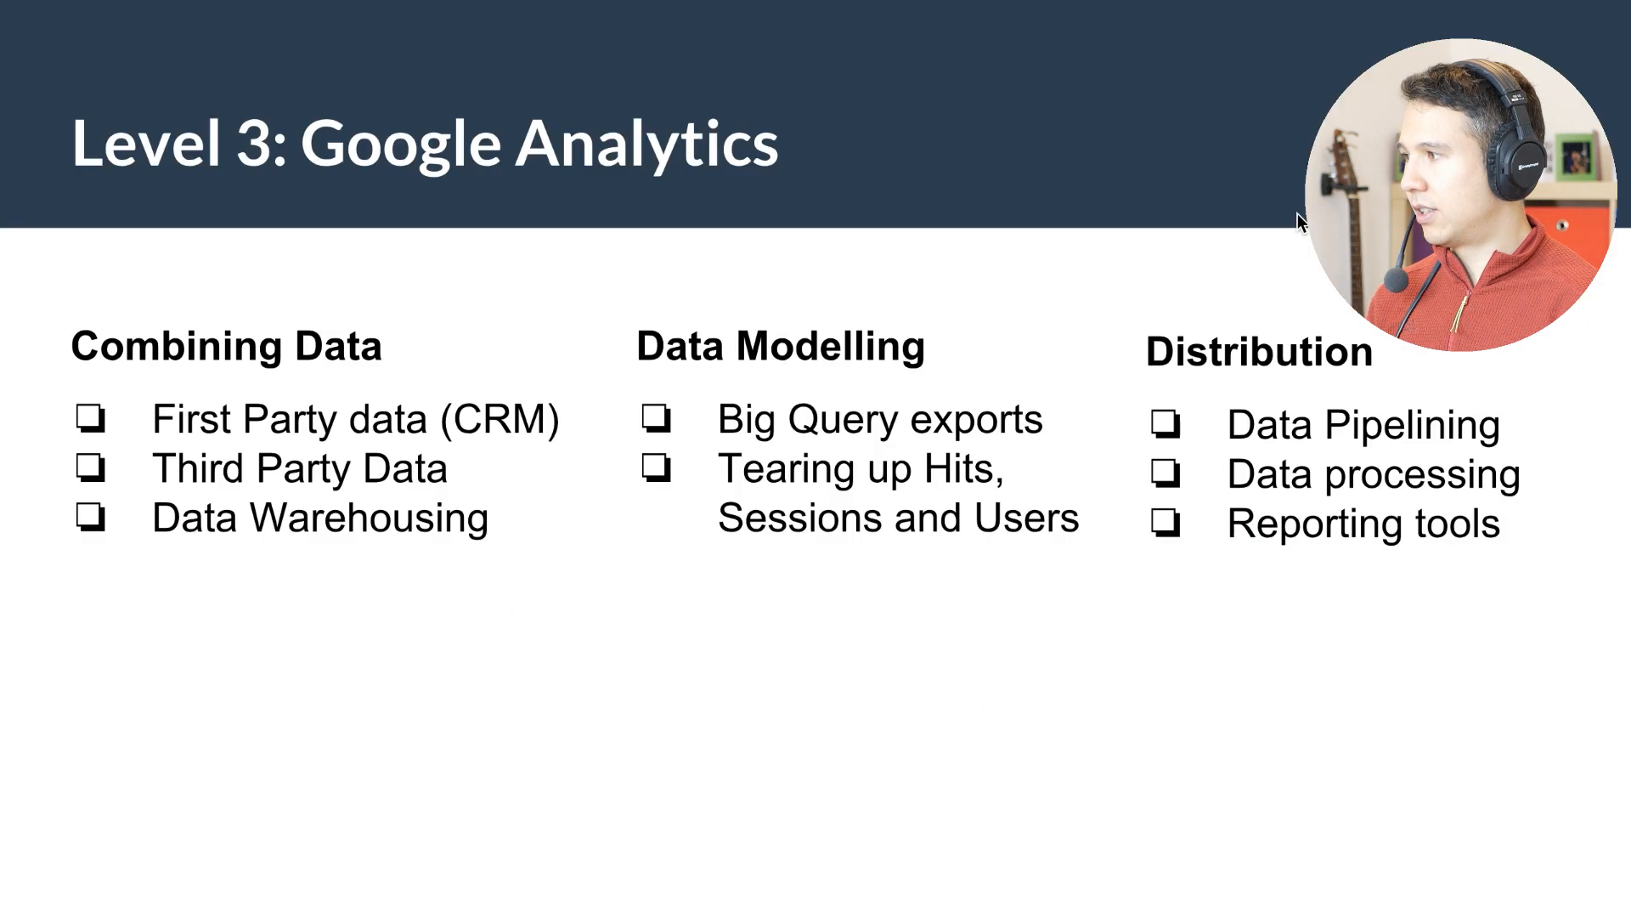
key(Left)
key(Left)
key(Left)
key(Left)
key(Left)
key(Left)
key(Left)
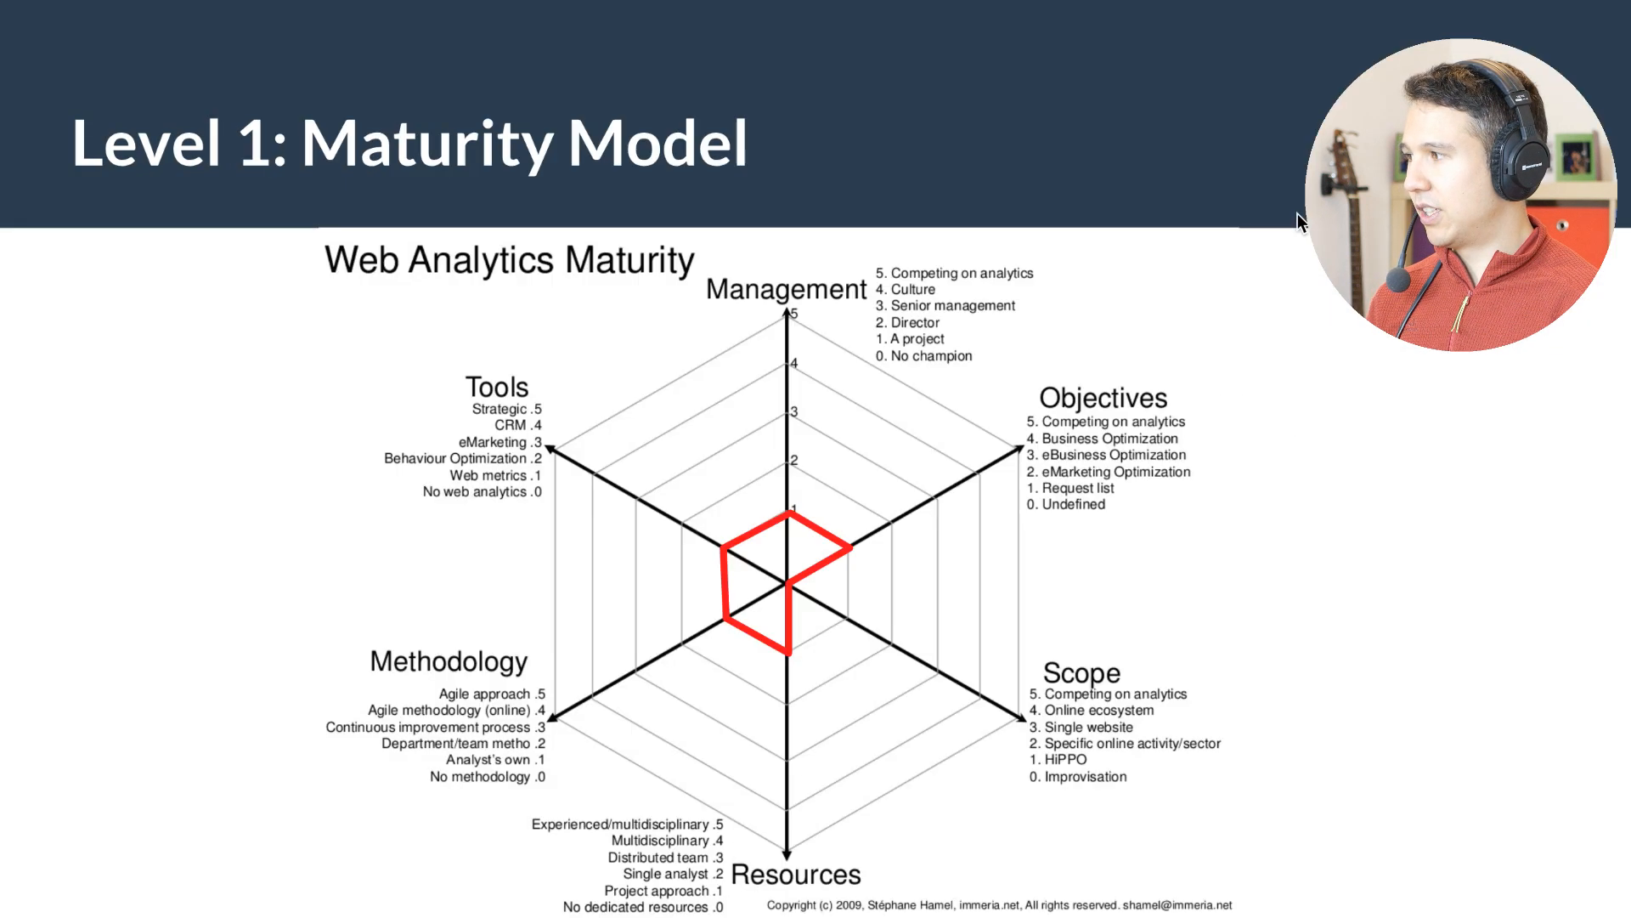
key(Left)
key(Left)
key(Left)
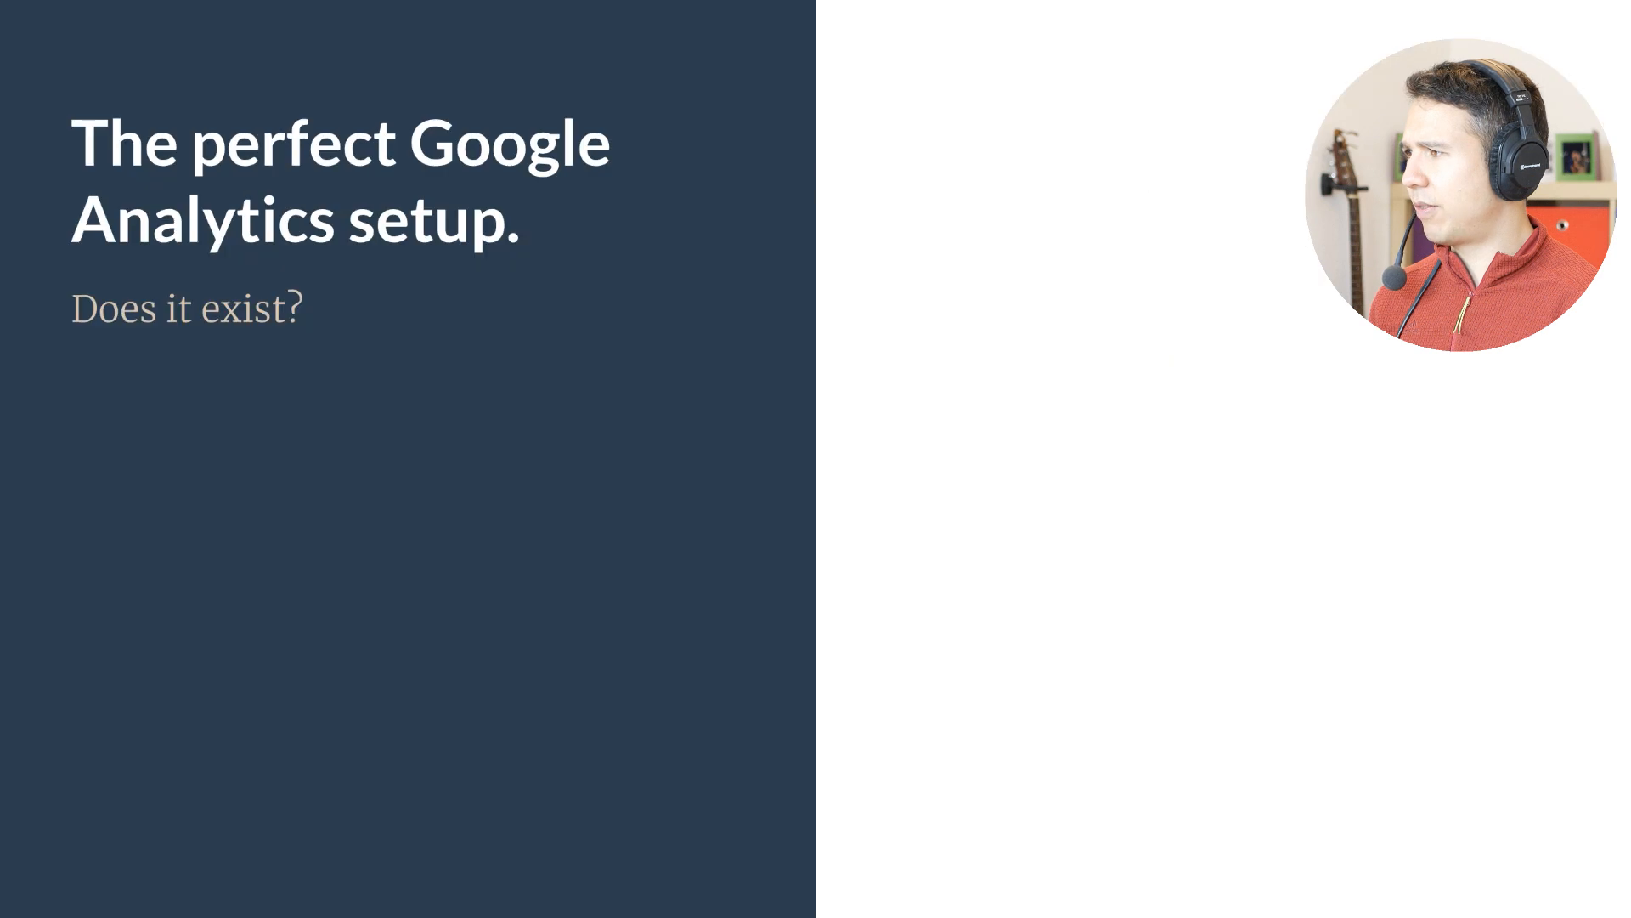